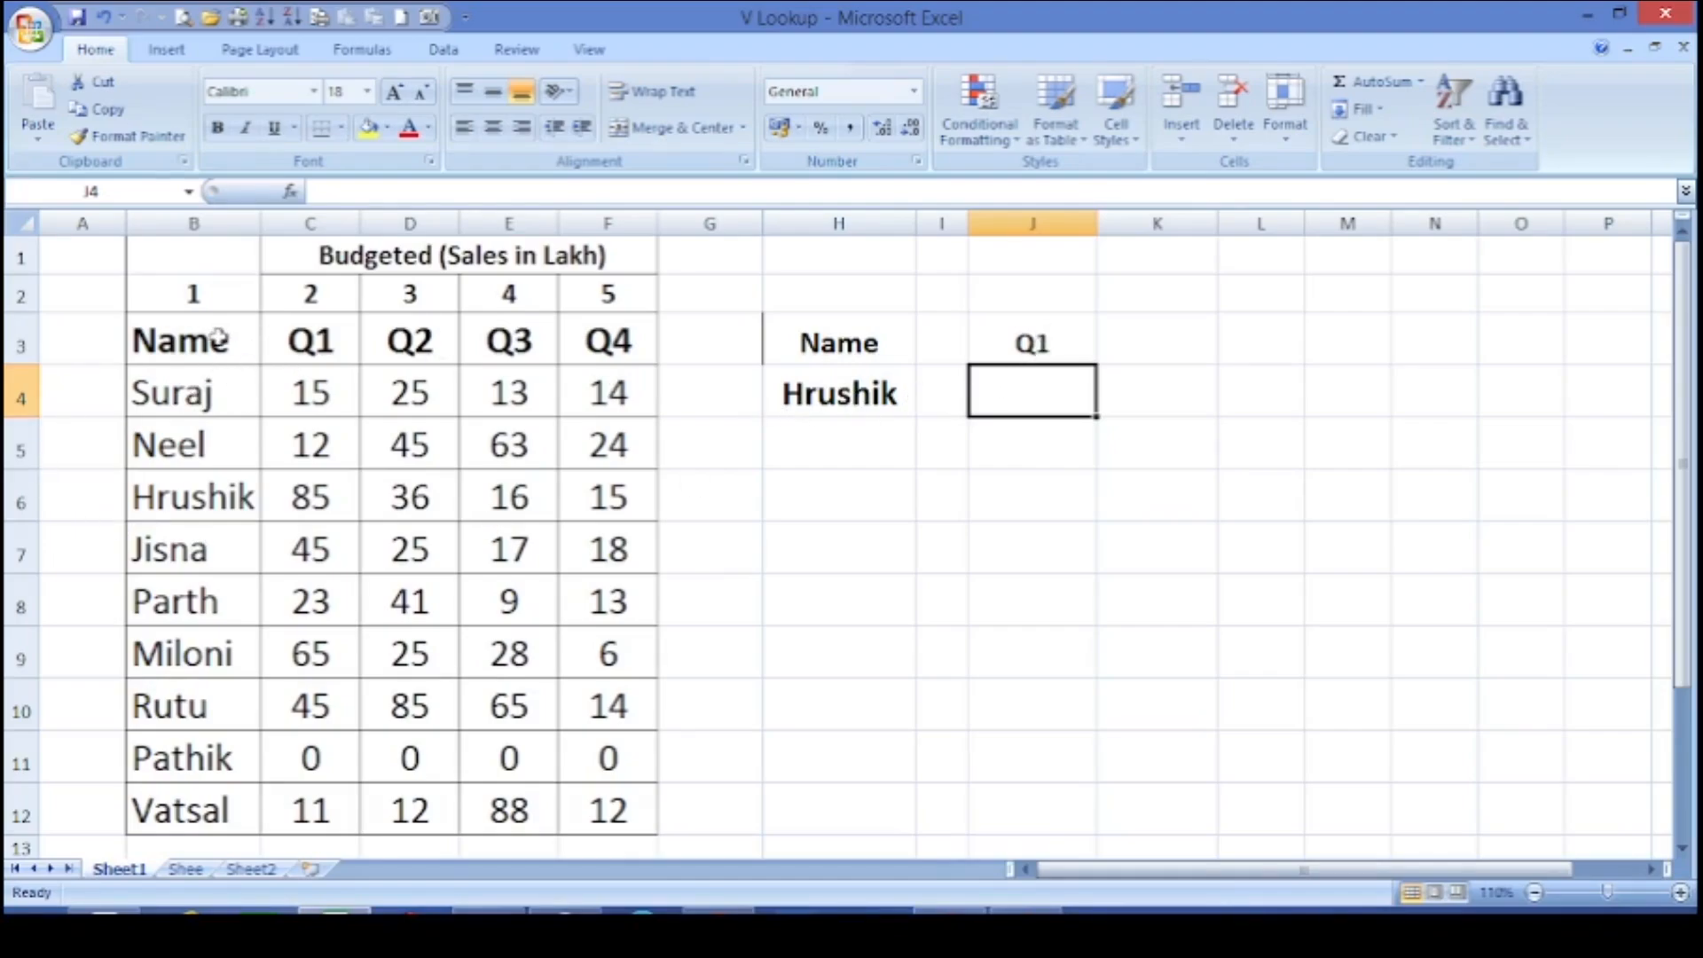
- Begin a VLOOKUP formula in J4 with H4 as the lookup value
drag(220, 339, 571, 342)
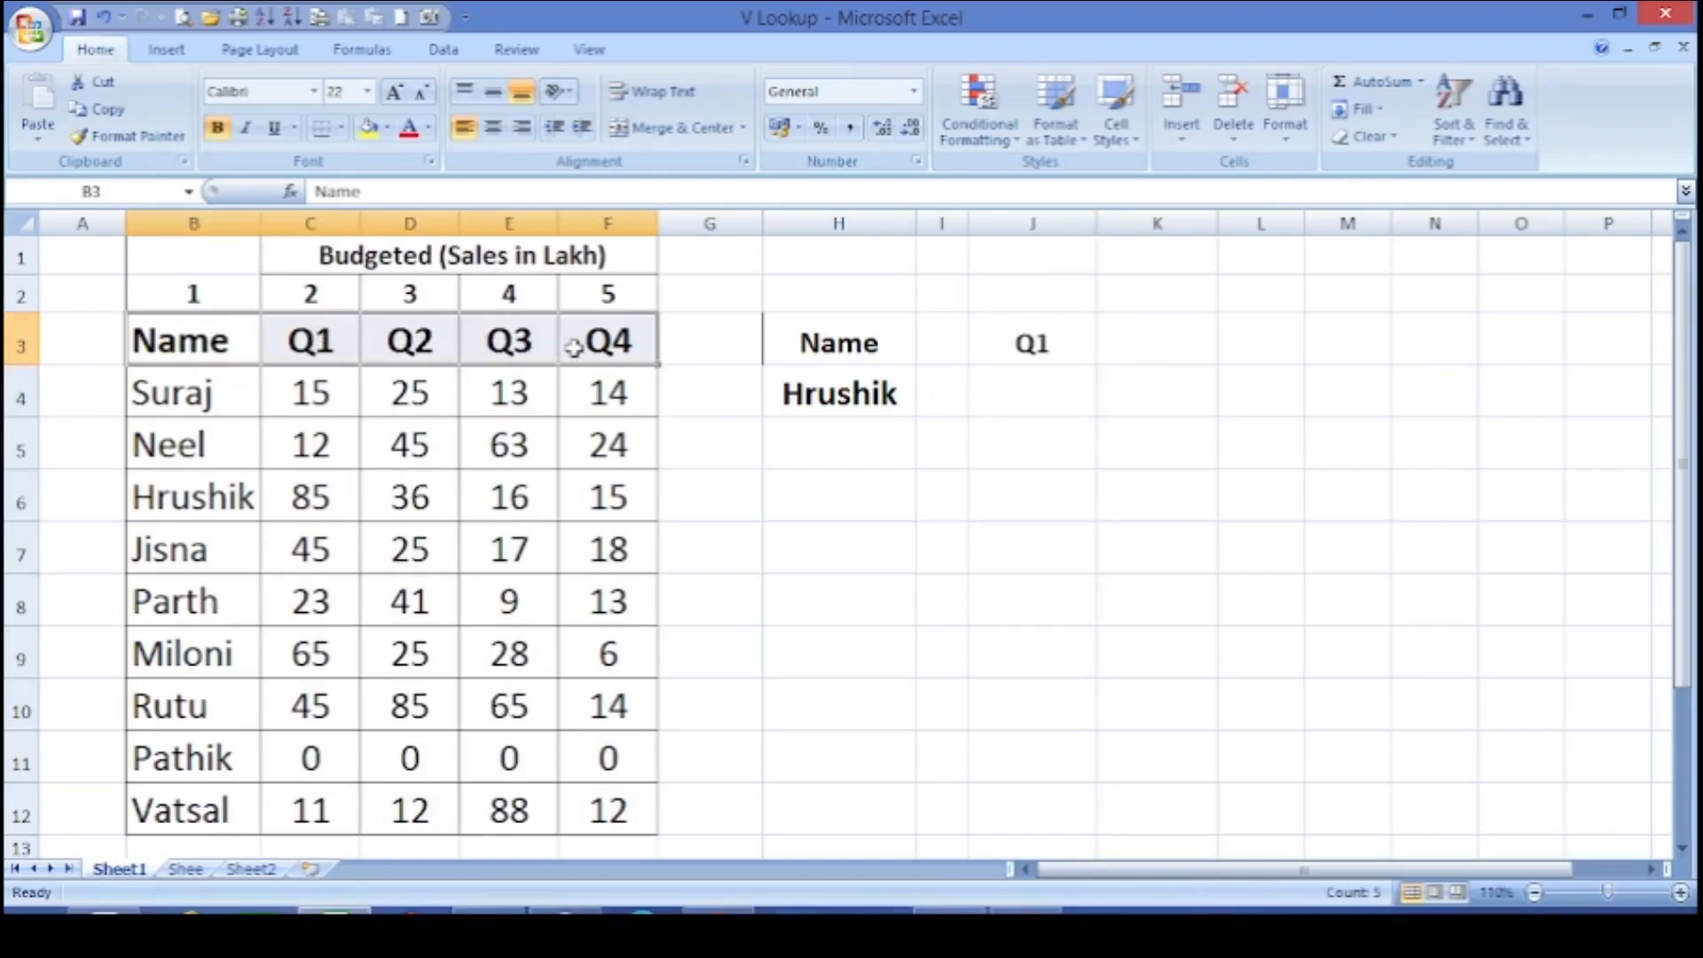
click(1035, 373)
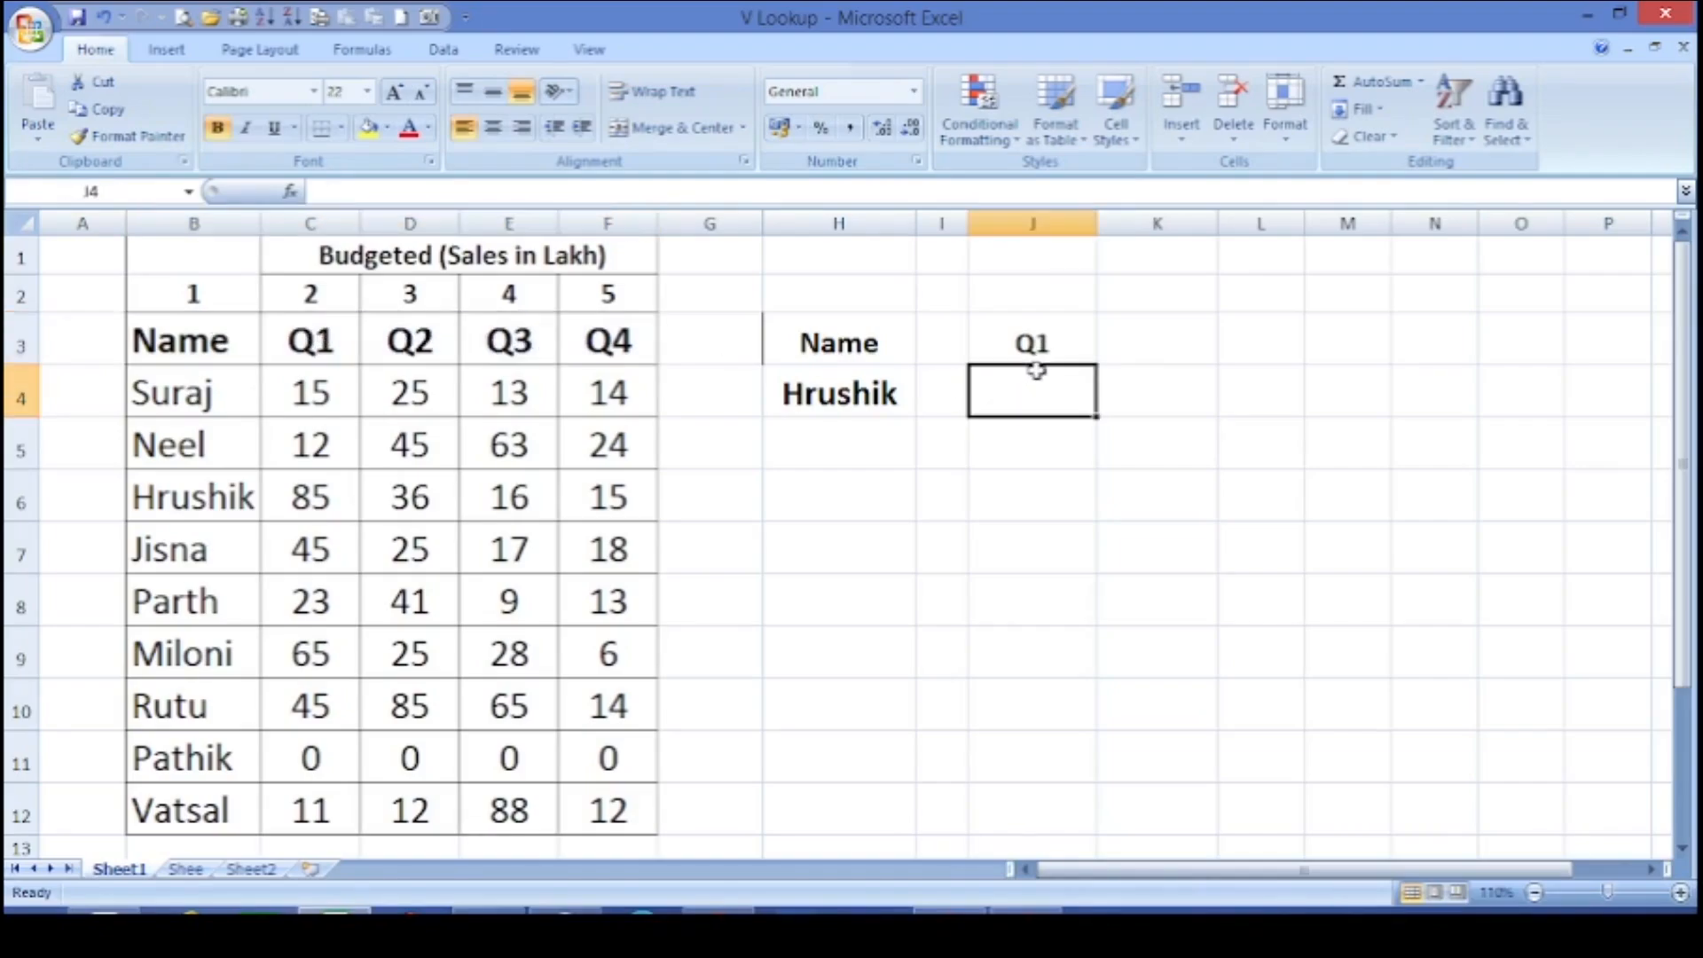
click(835, 402)
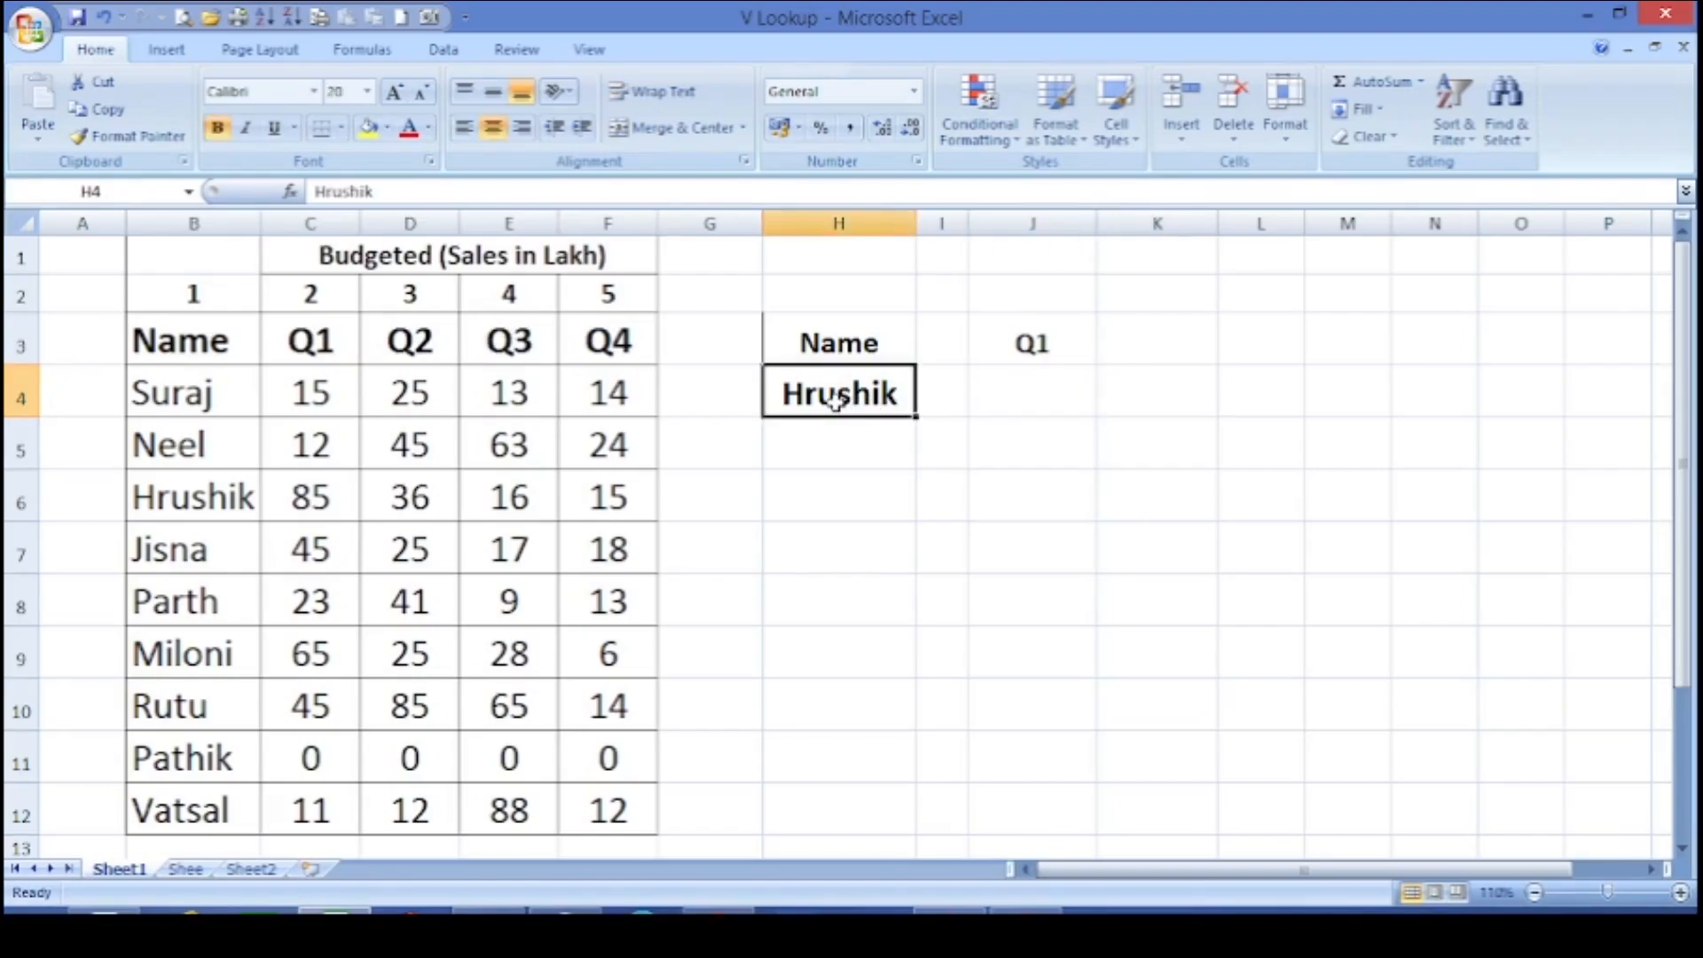
click(997, 405)
text(+)
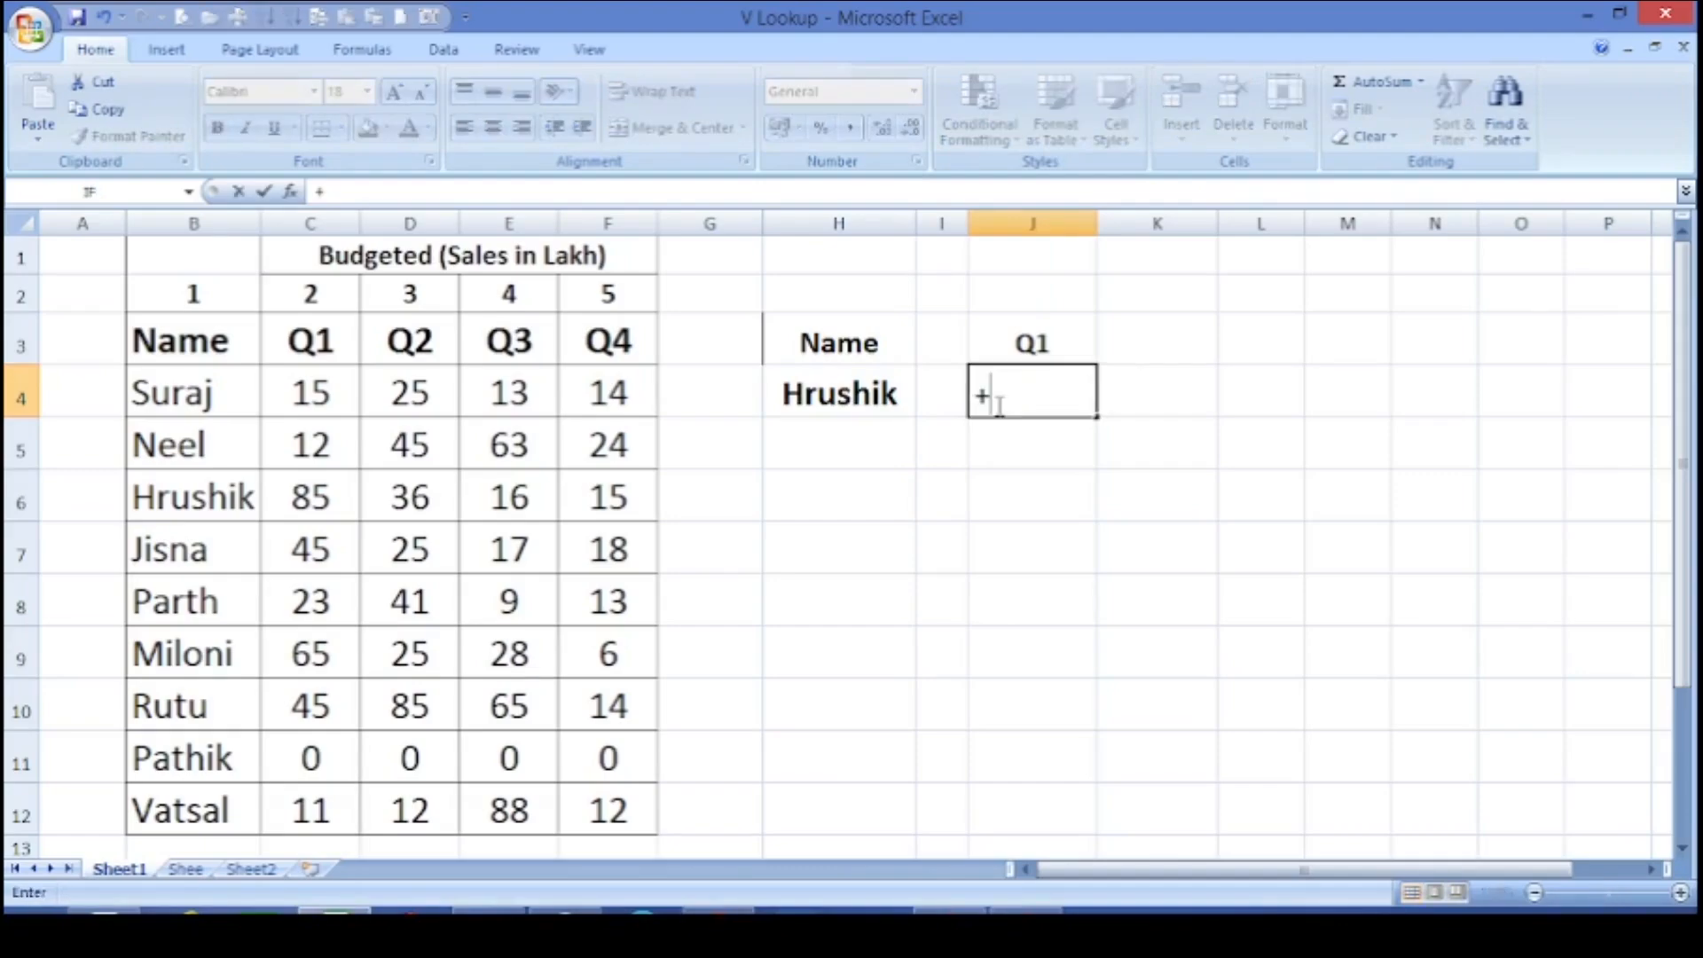
text(vlo)
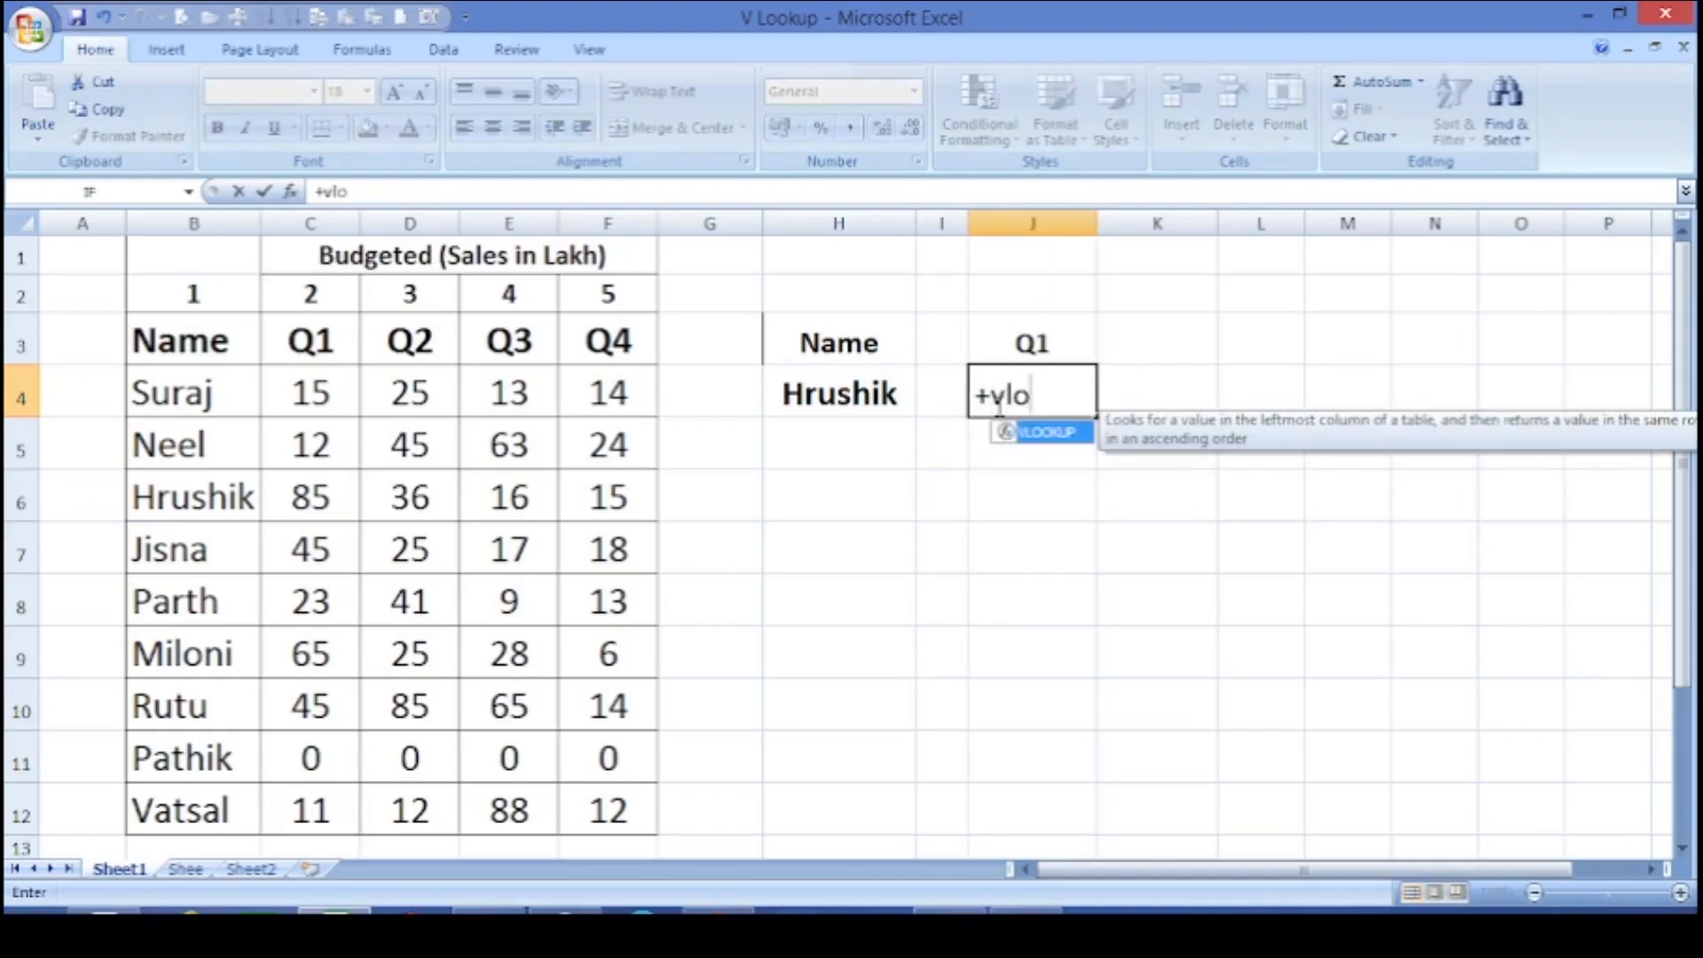
text(okup)
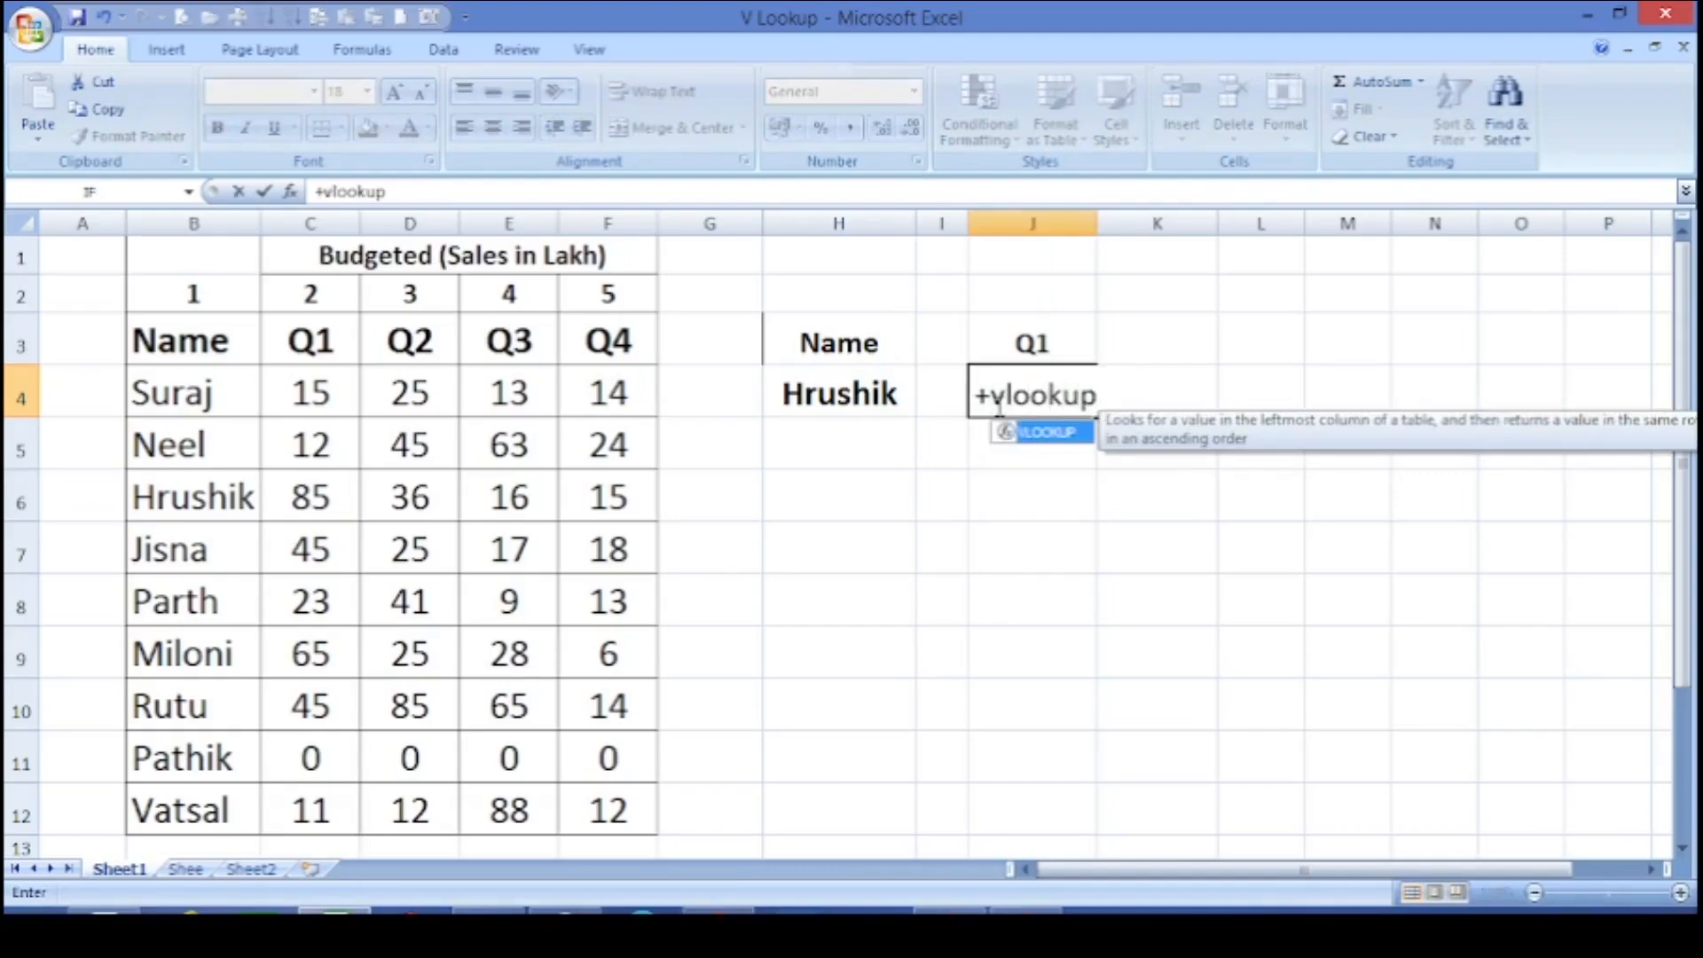
text(()
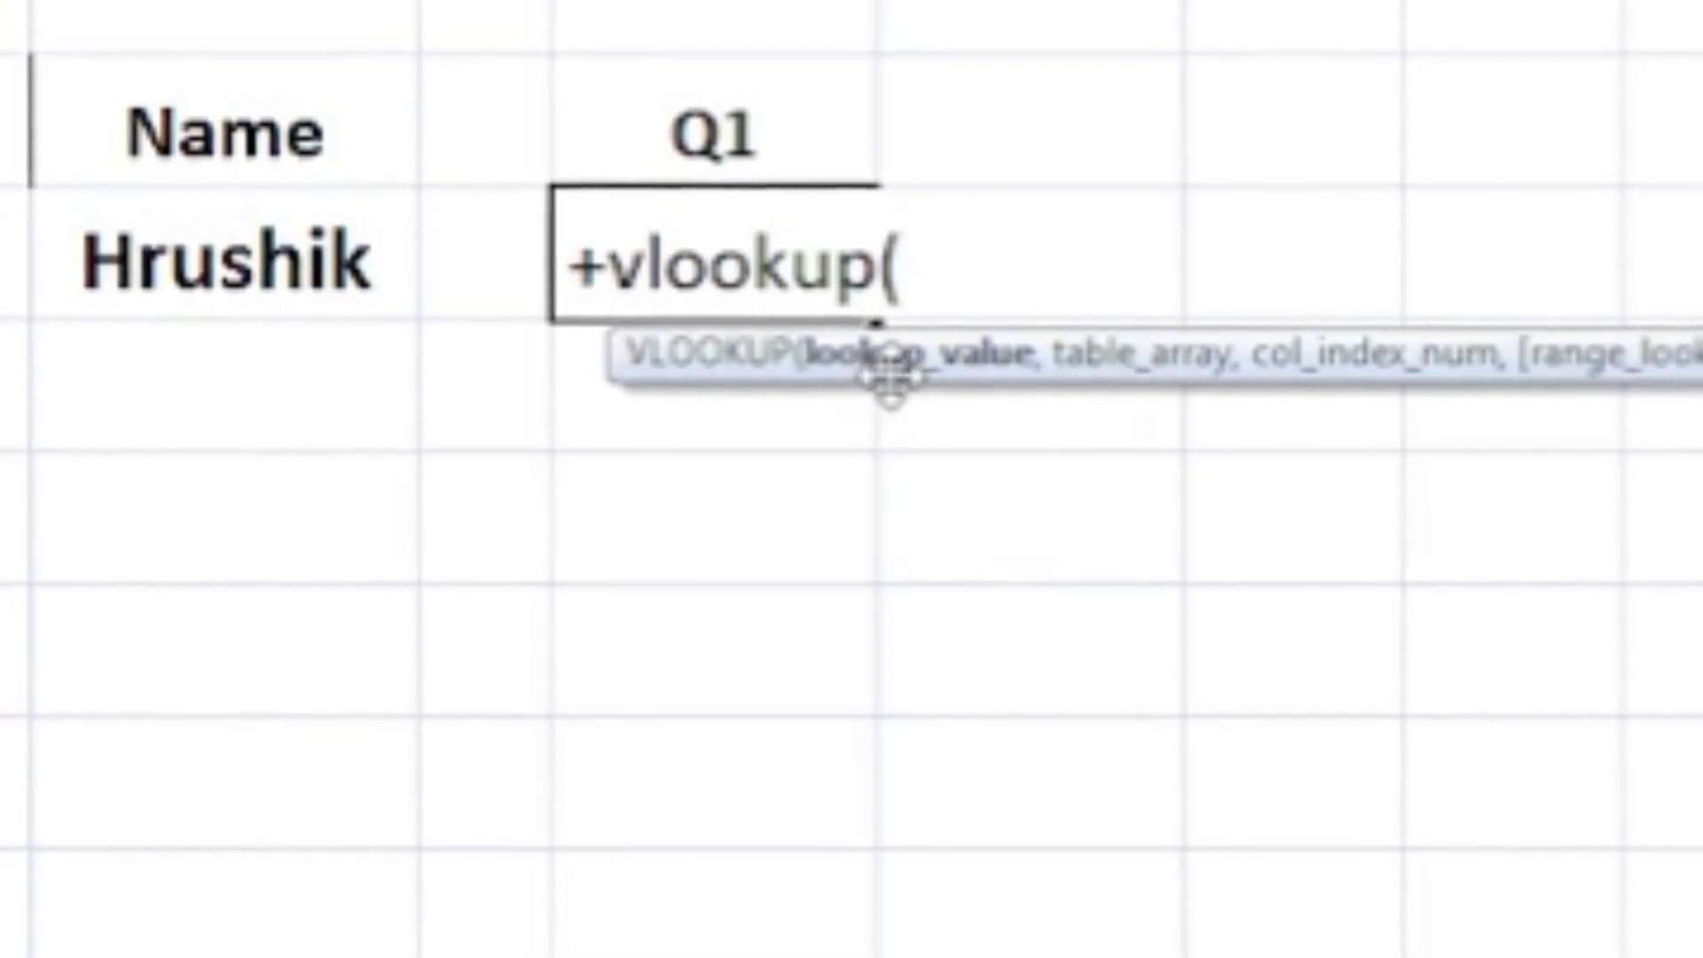
click(203, 280)
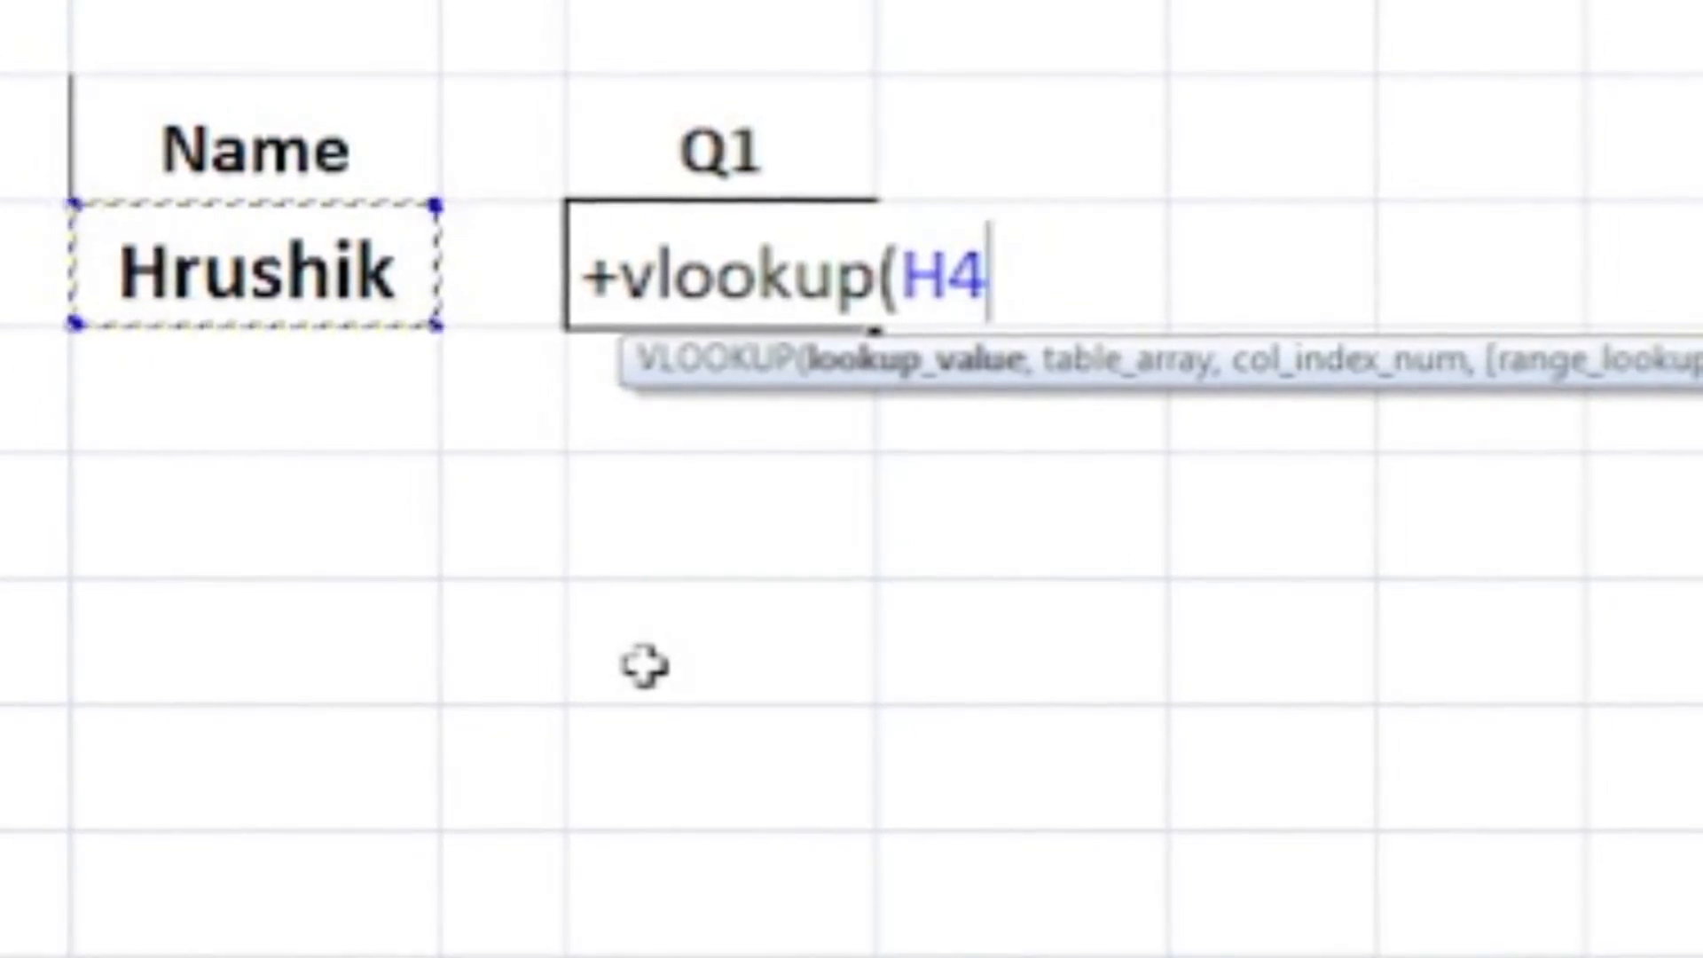
- Complete the J4 VLOOKUP with table range B4:C12, column index 2 and range lookup 0, and compare it with the source cell C6
text(,)
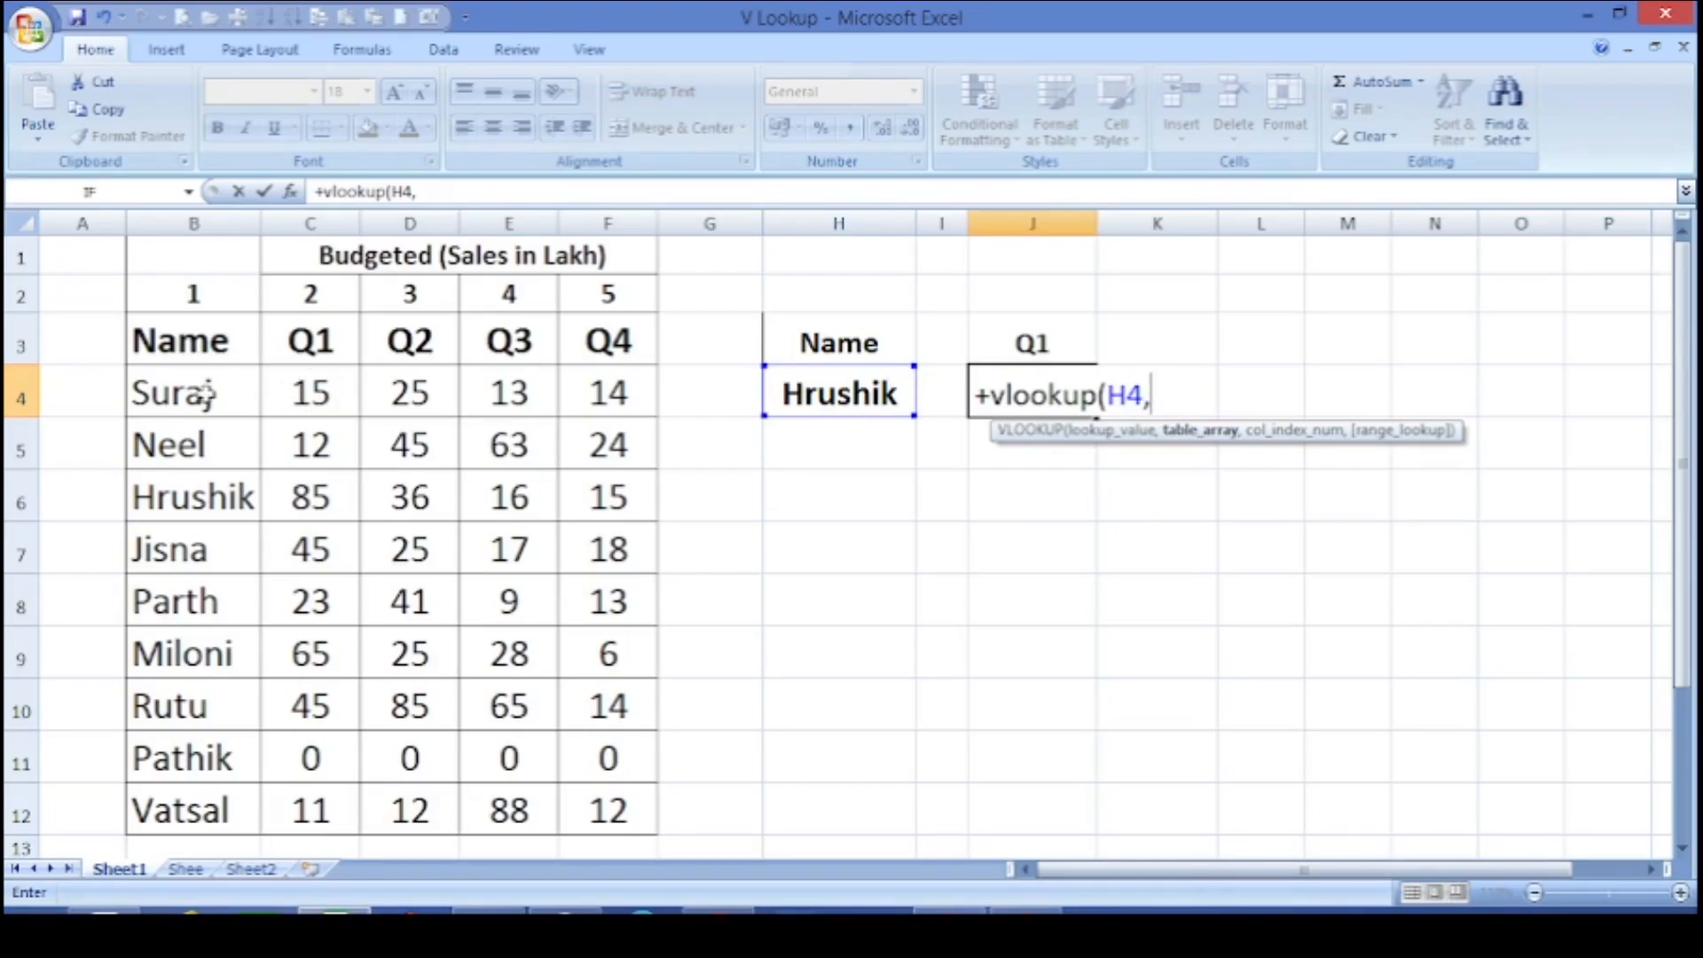
drag(207, 393, 319, 795)
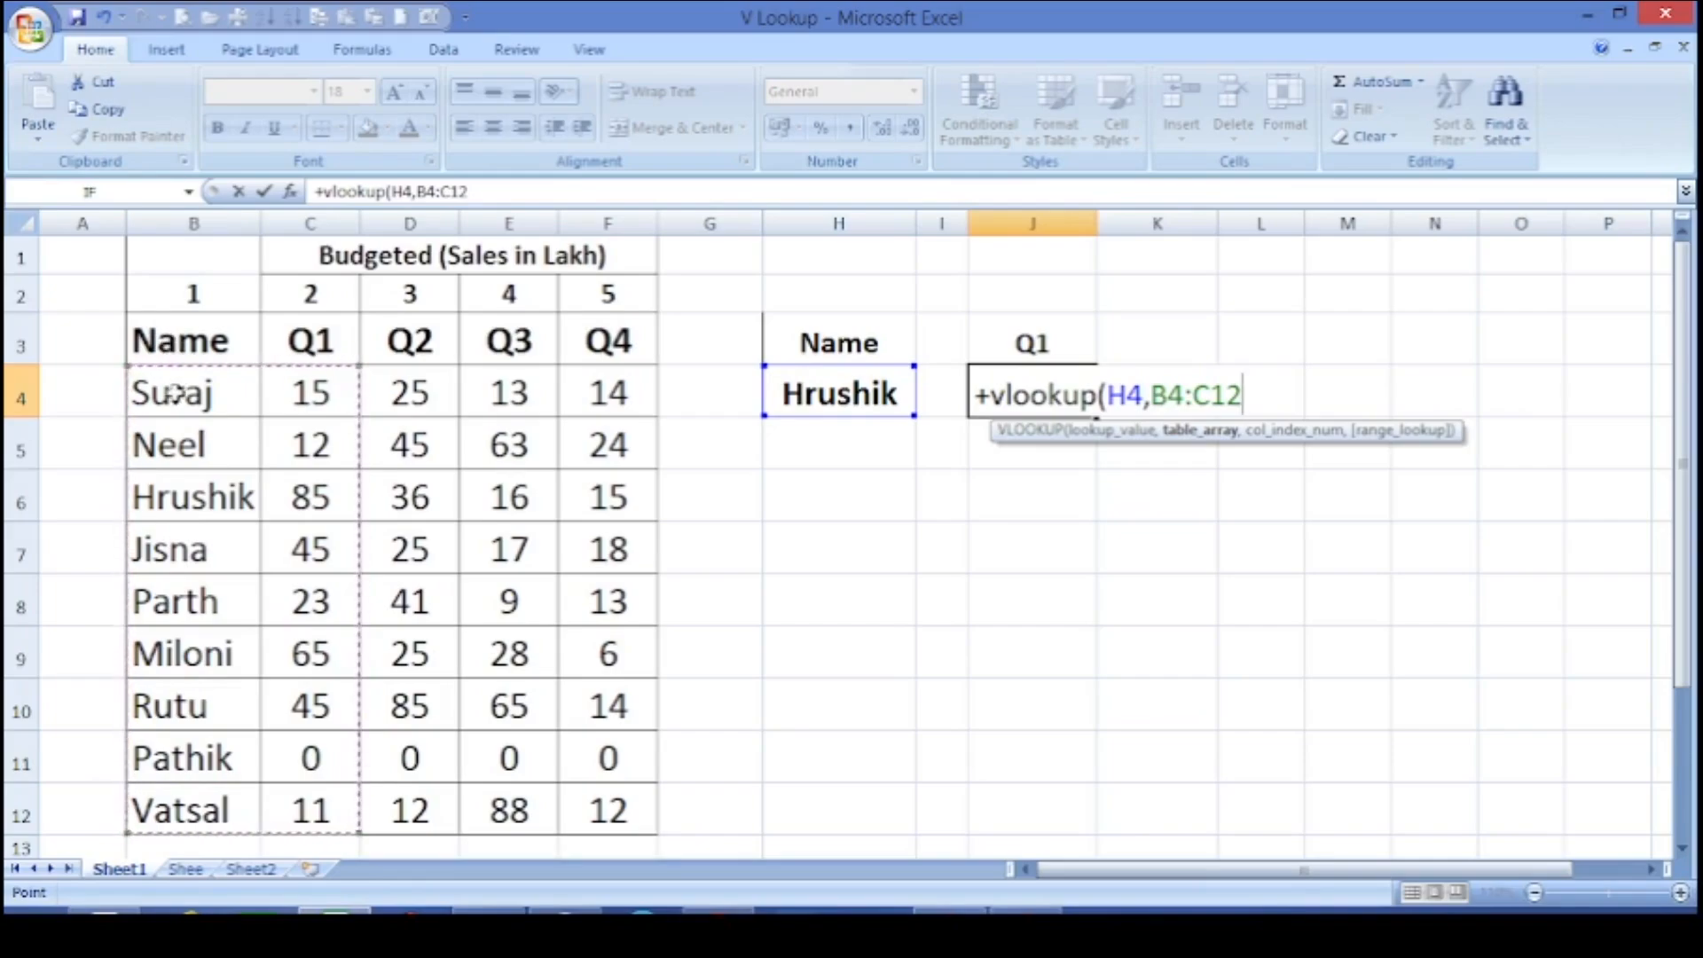
text(,)
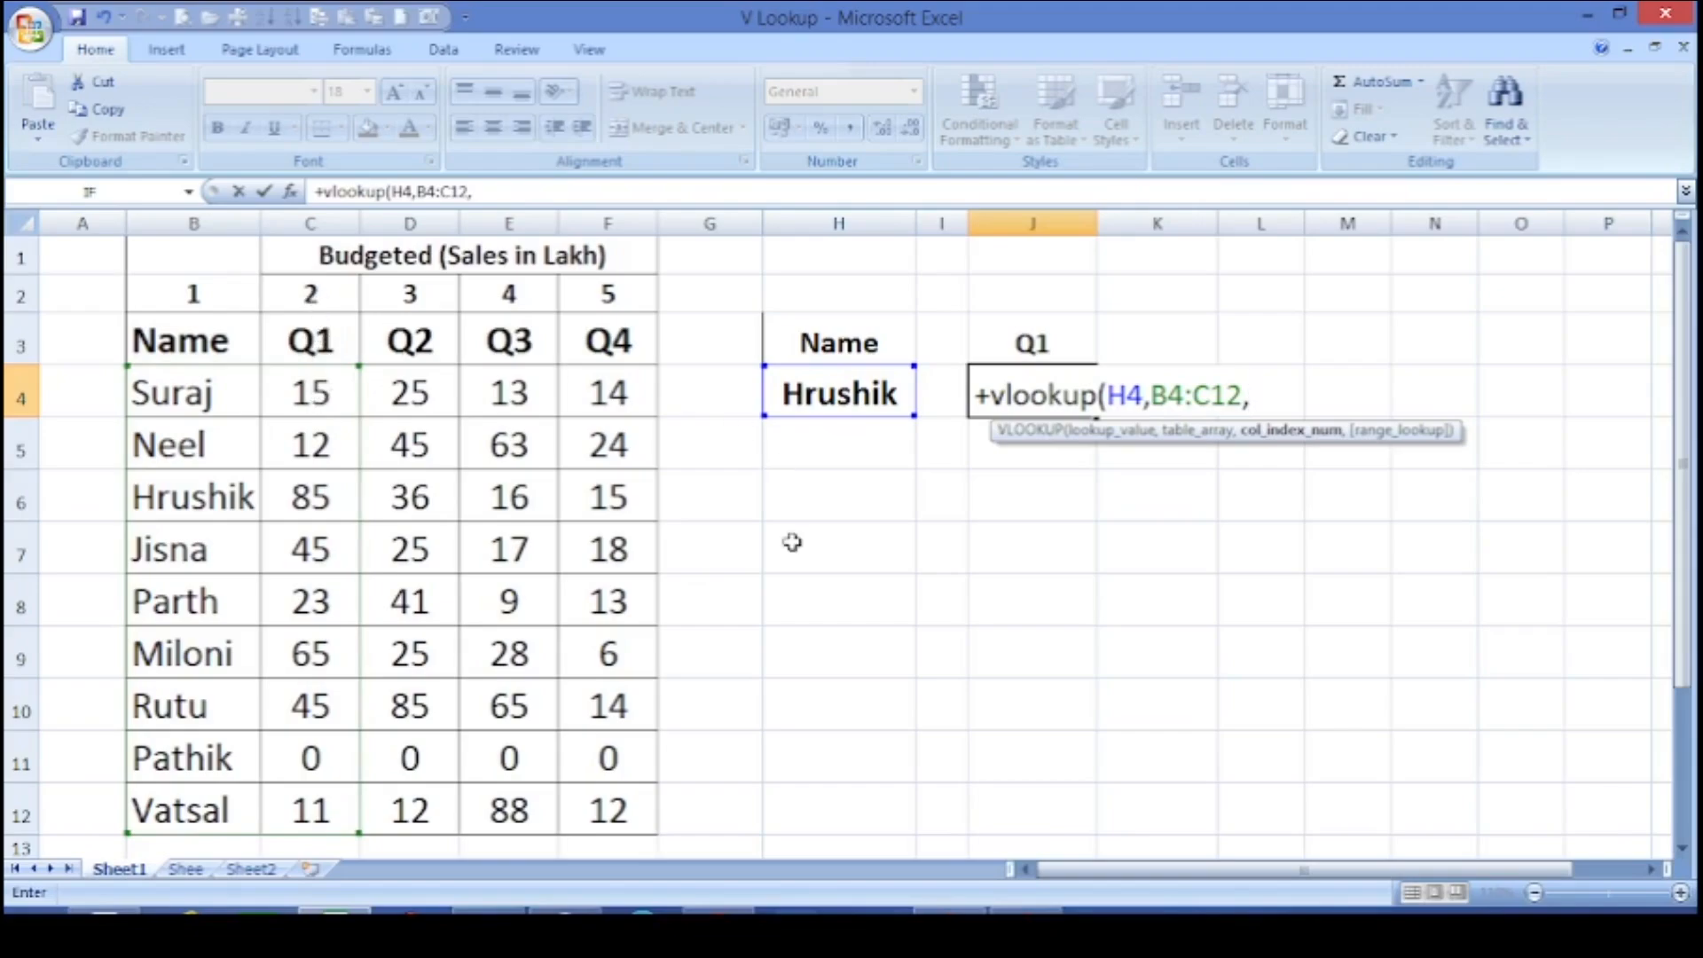
text(2,)
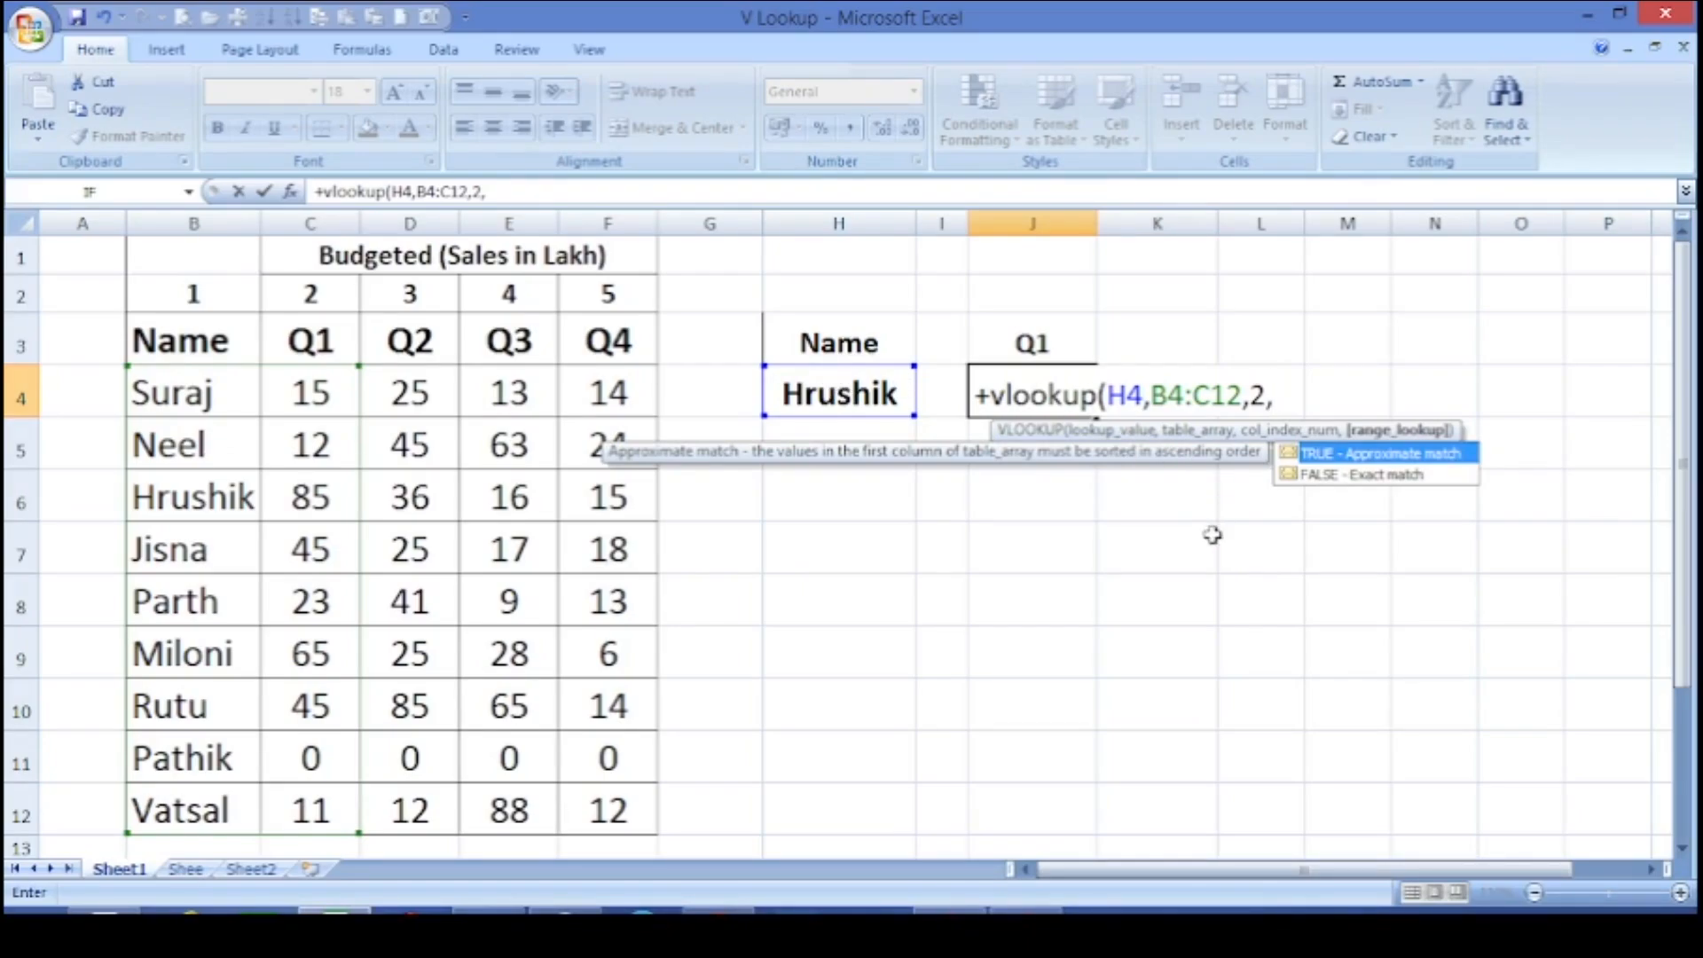
text(0))
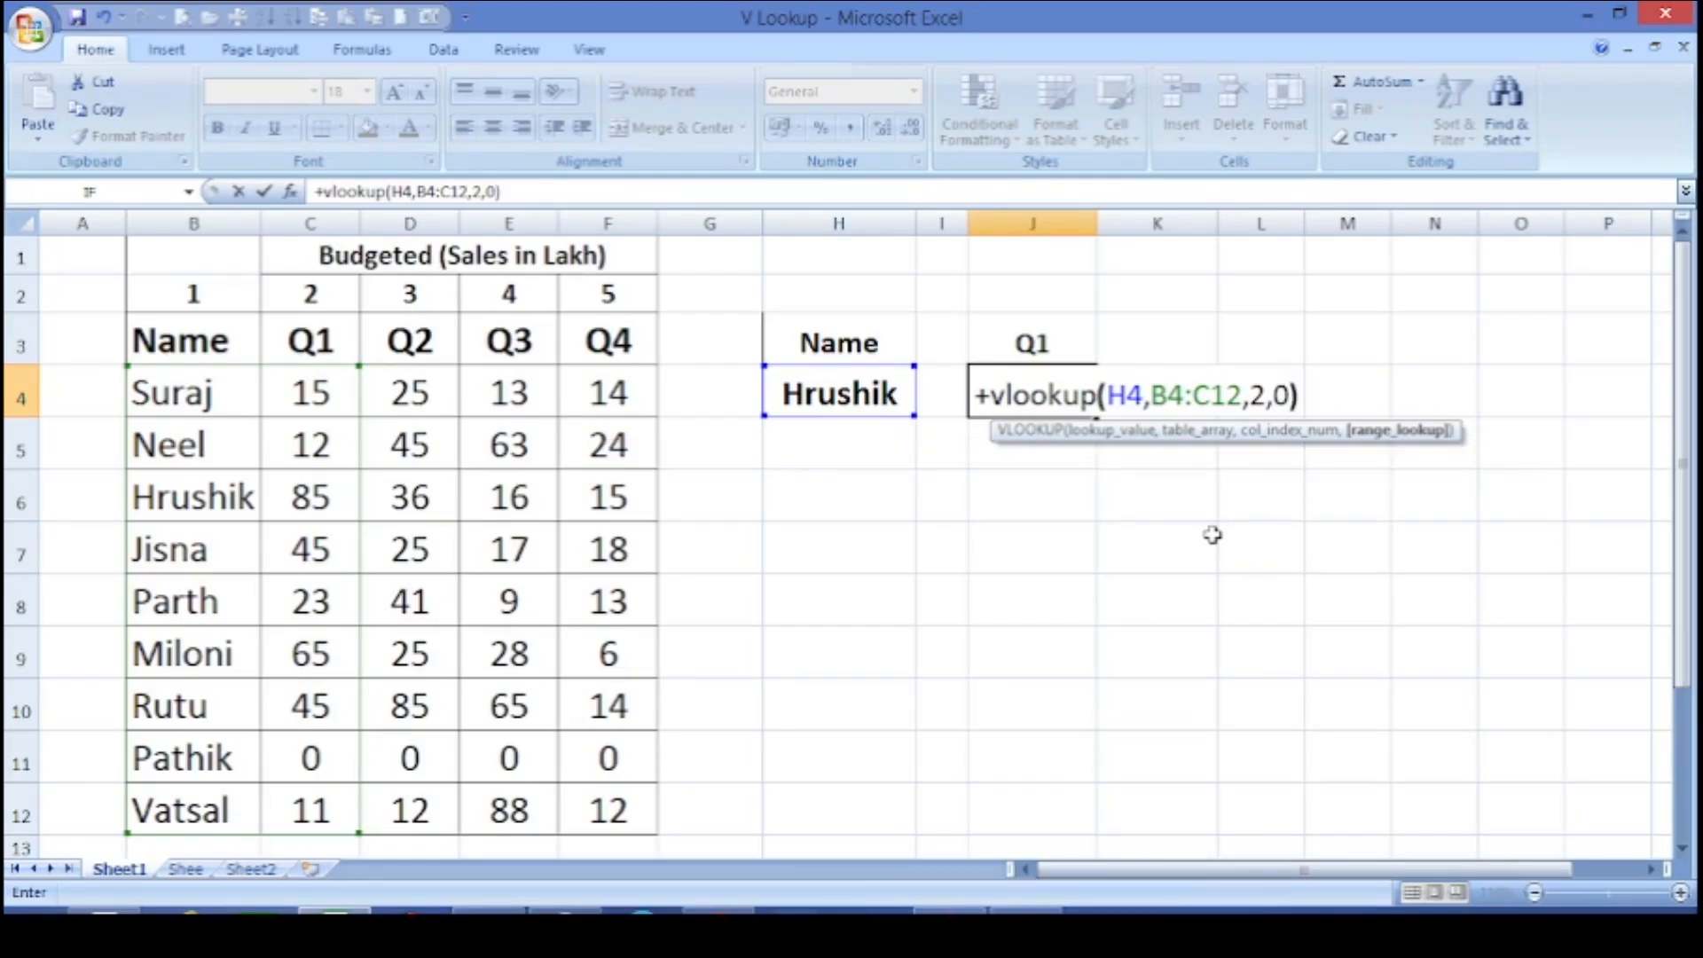
key(Return)
key(Up)
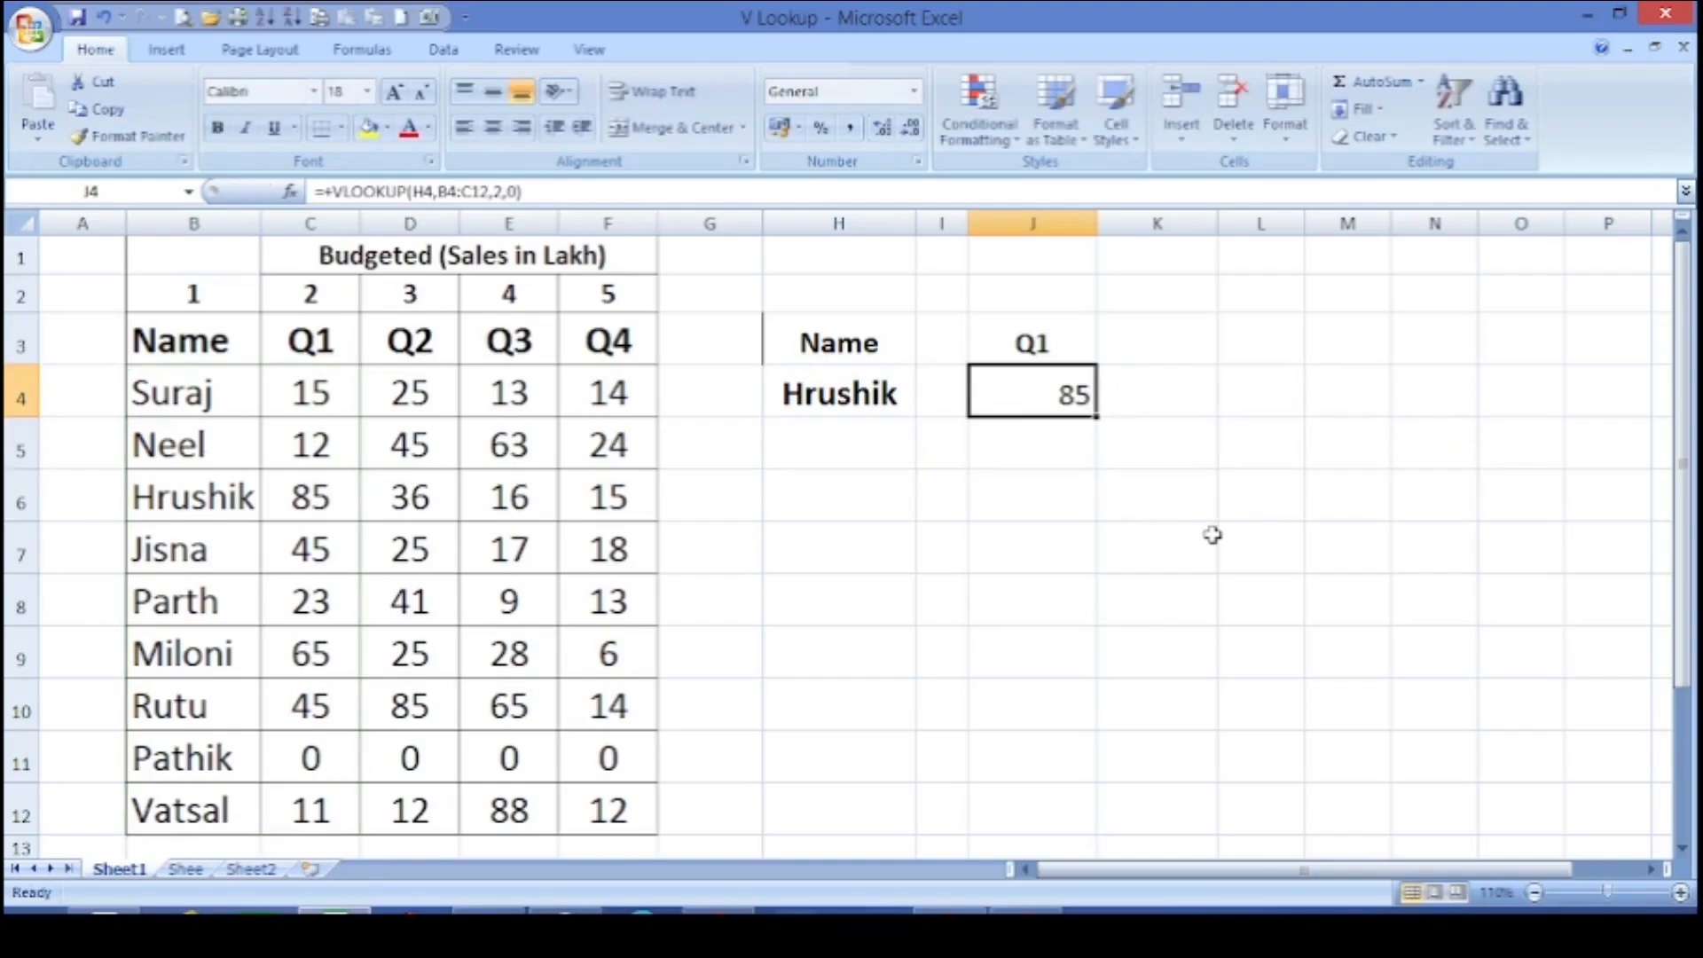
click(301, 497)
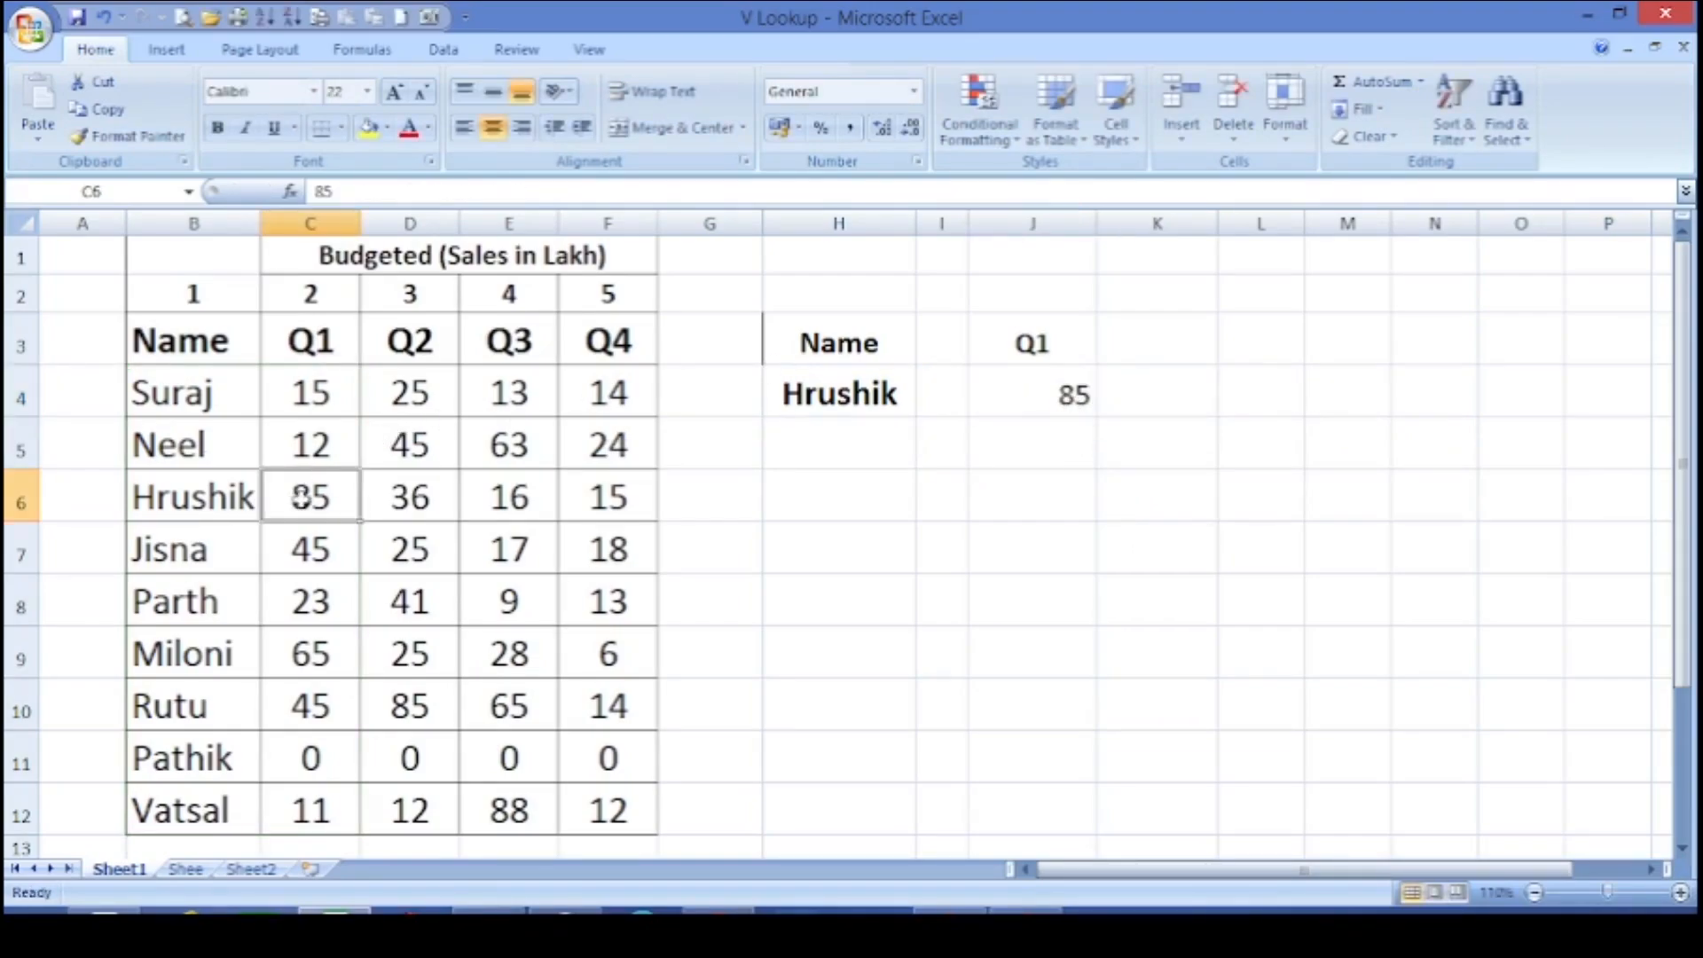
click(1056, 398)
- Enter the first salesperson's name from the budget table (B4) in H5 as a second lookup name
click(844, 451)
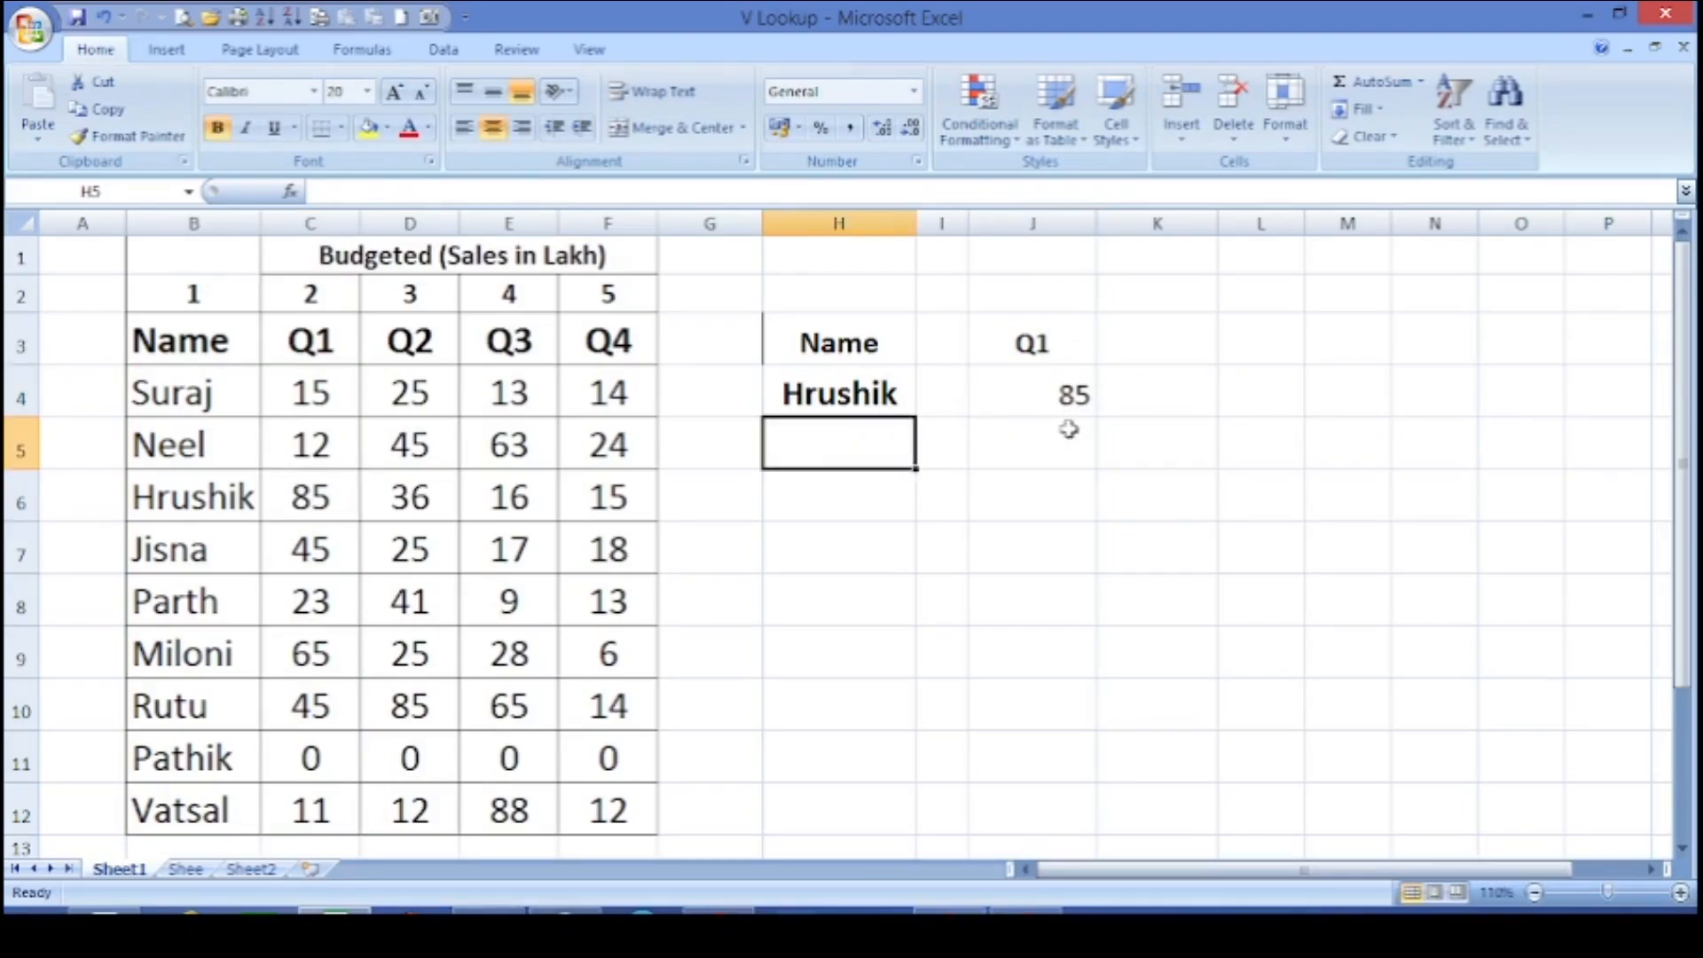
text(Suraj)
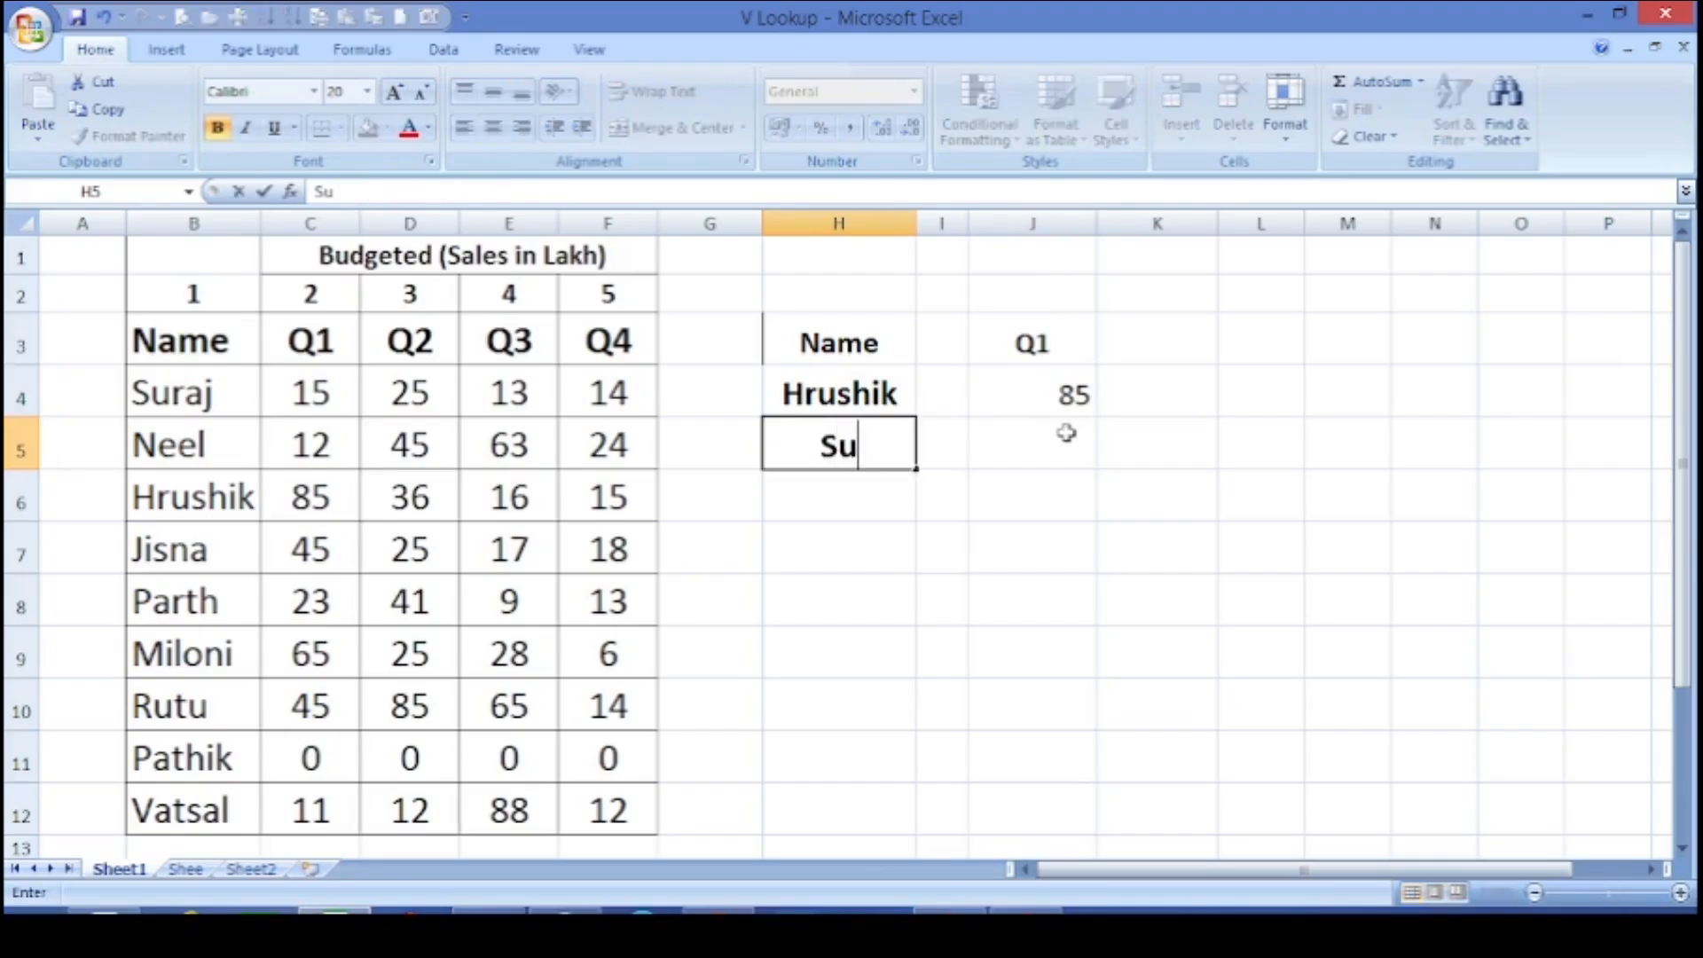
key(Return)
key(Up)
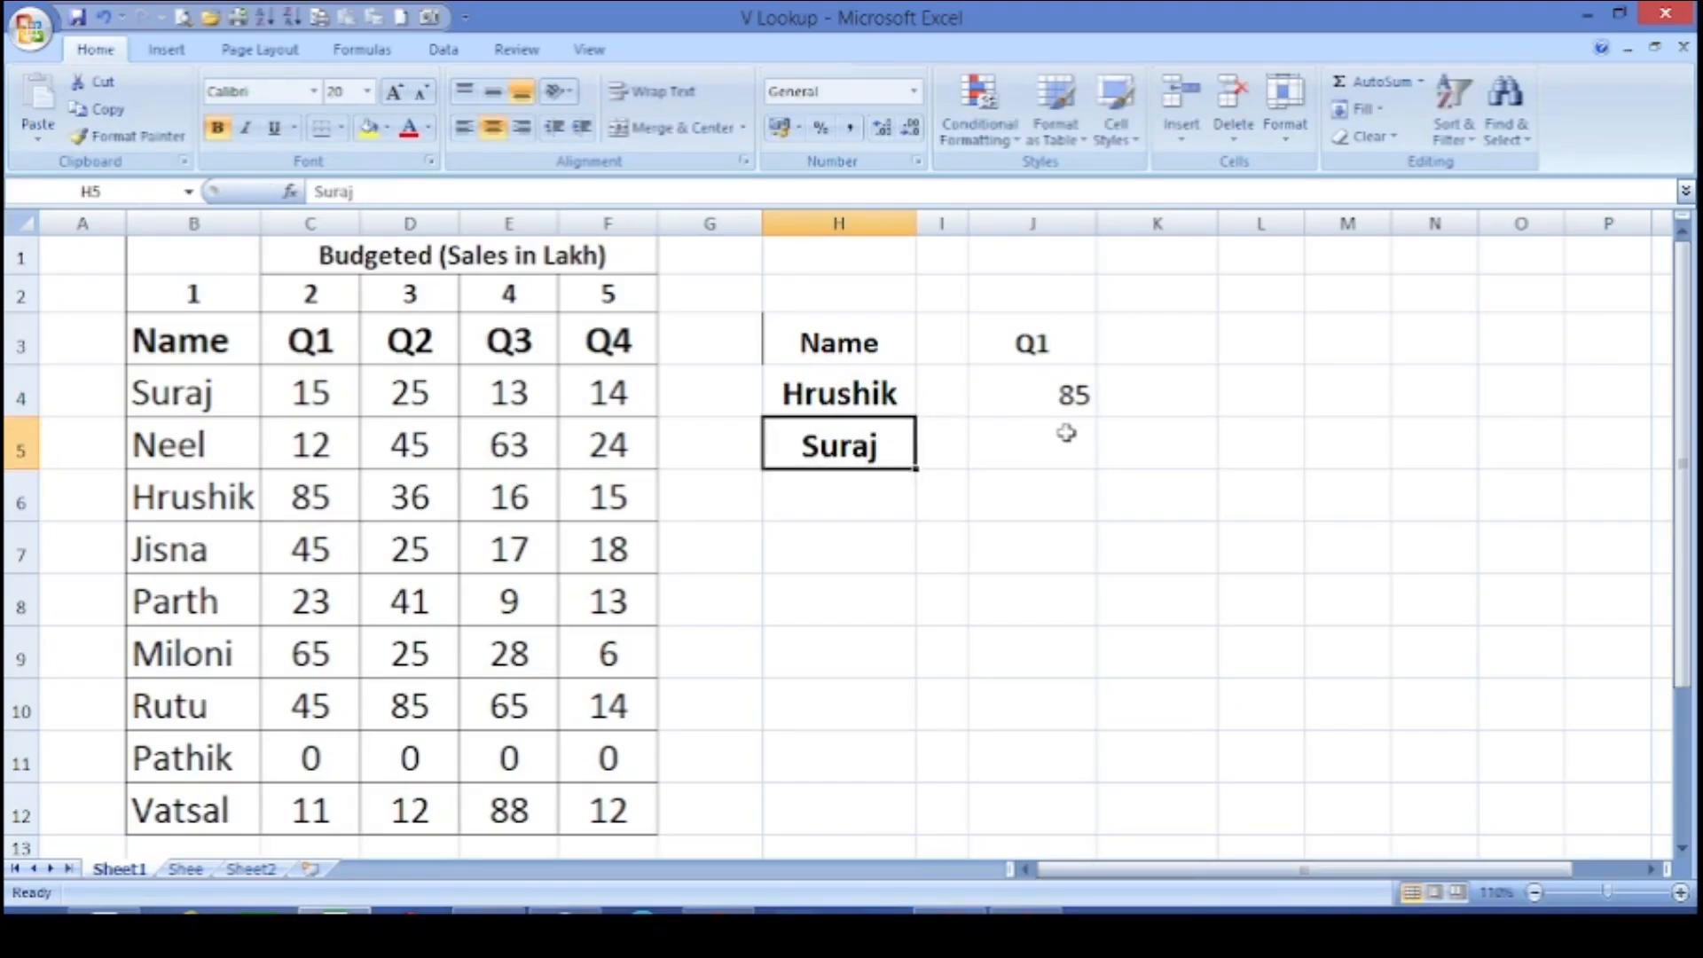
- Try copying the VLOOKUP formula from J4 into J5 for the second lookup name
click(1067, 433)
key(Up)
key(ctrl+c)
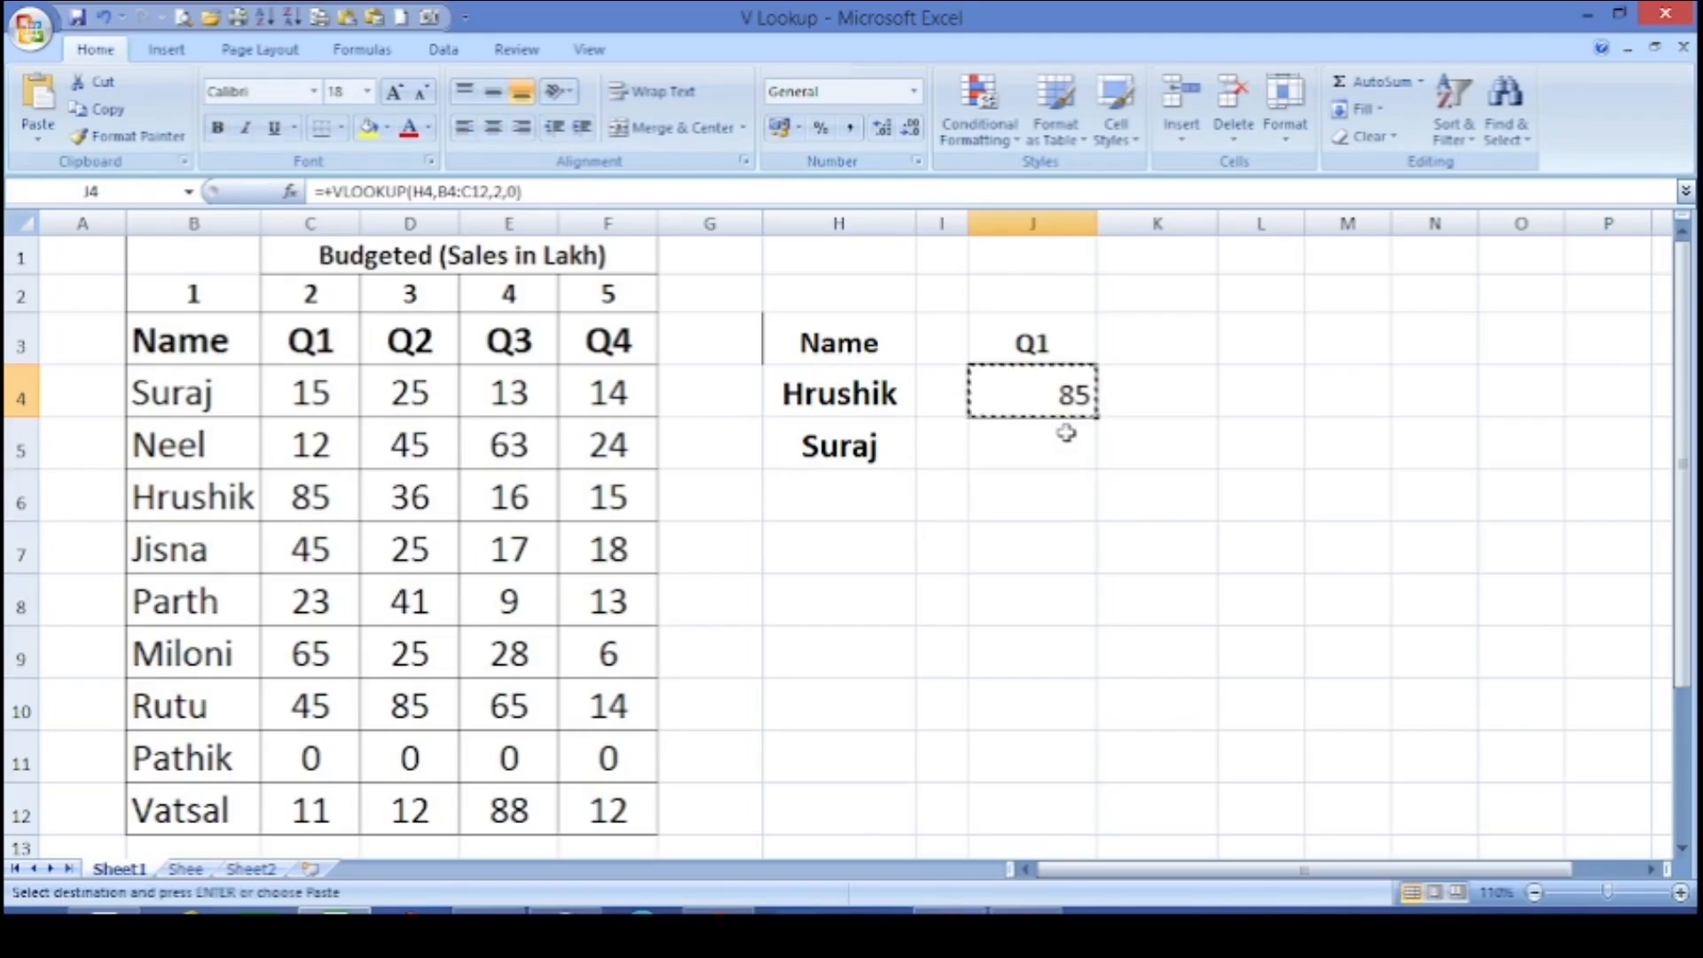
key(Down)
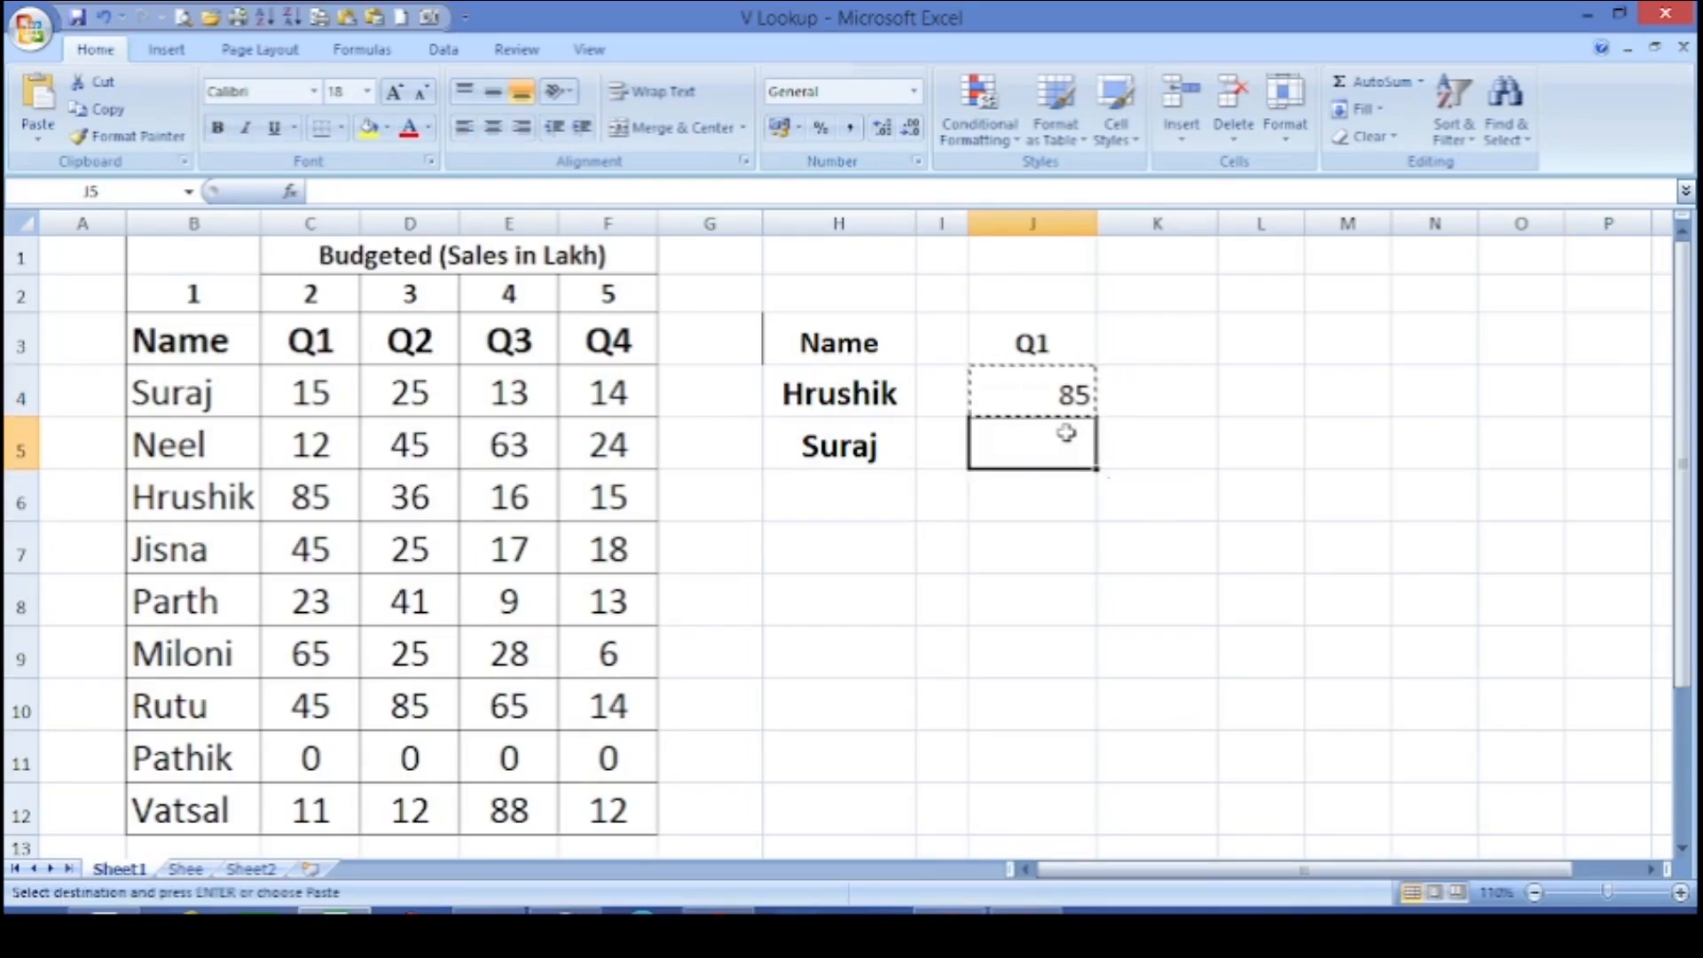
key(ctrl+v)
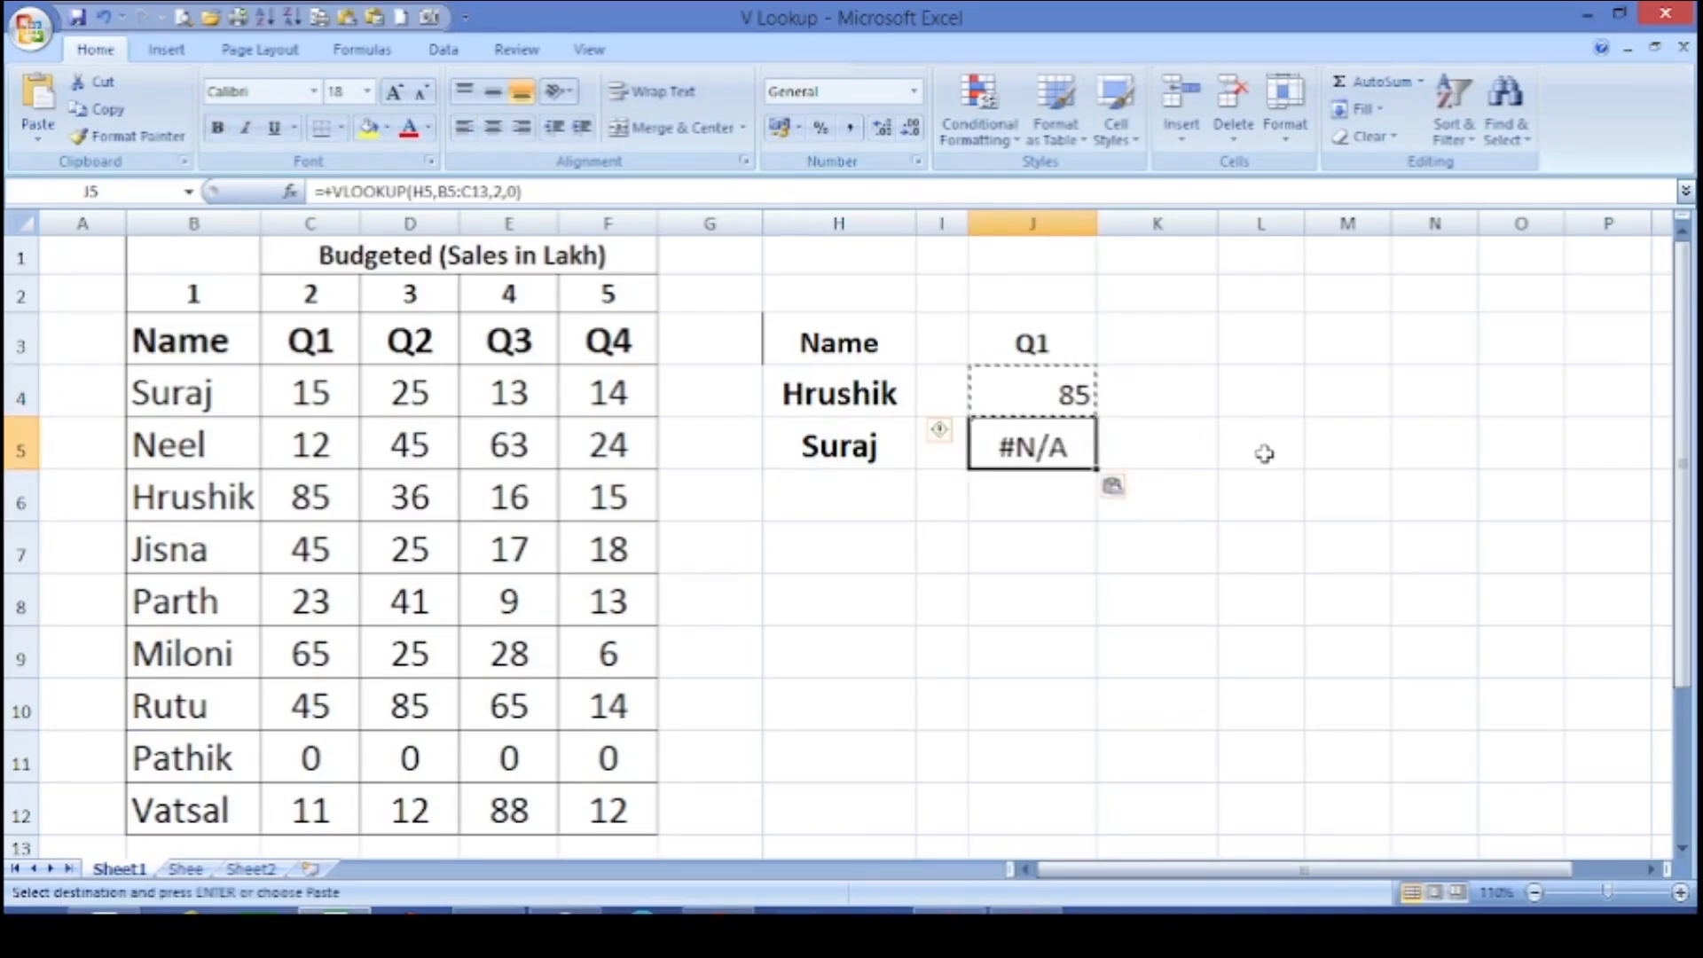
key(Escape)
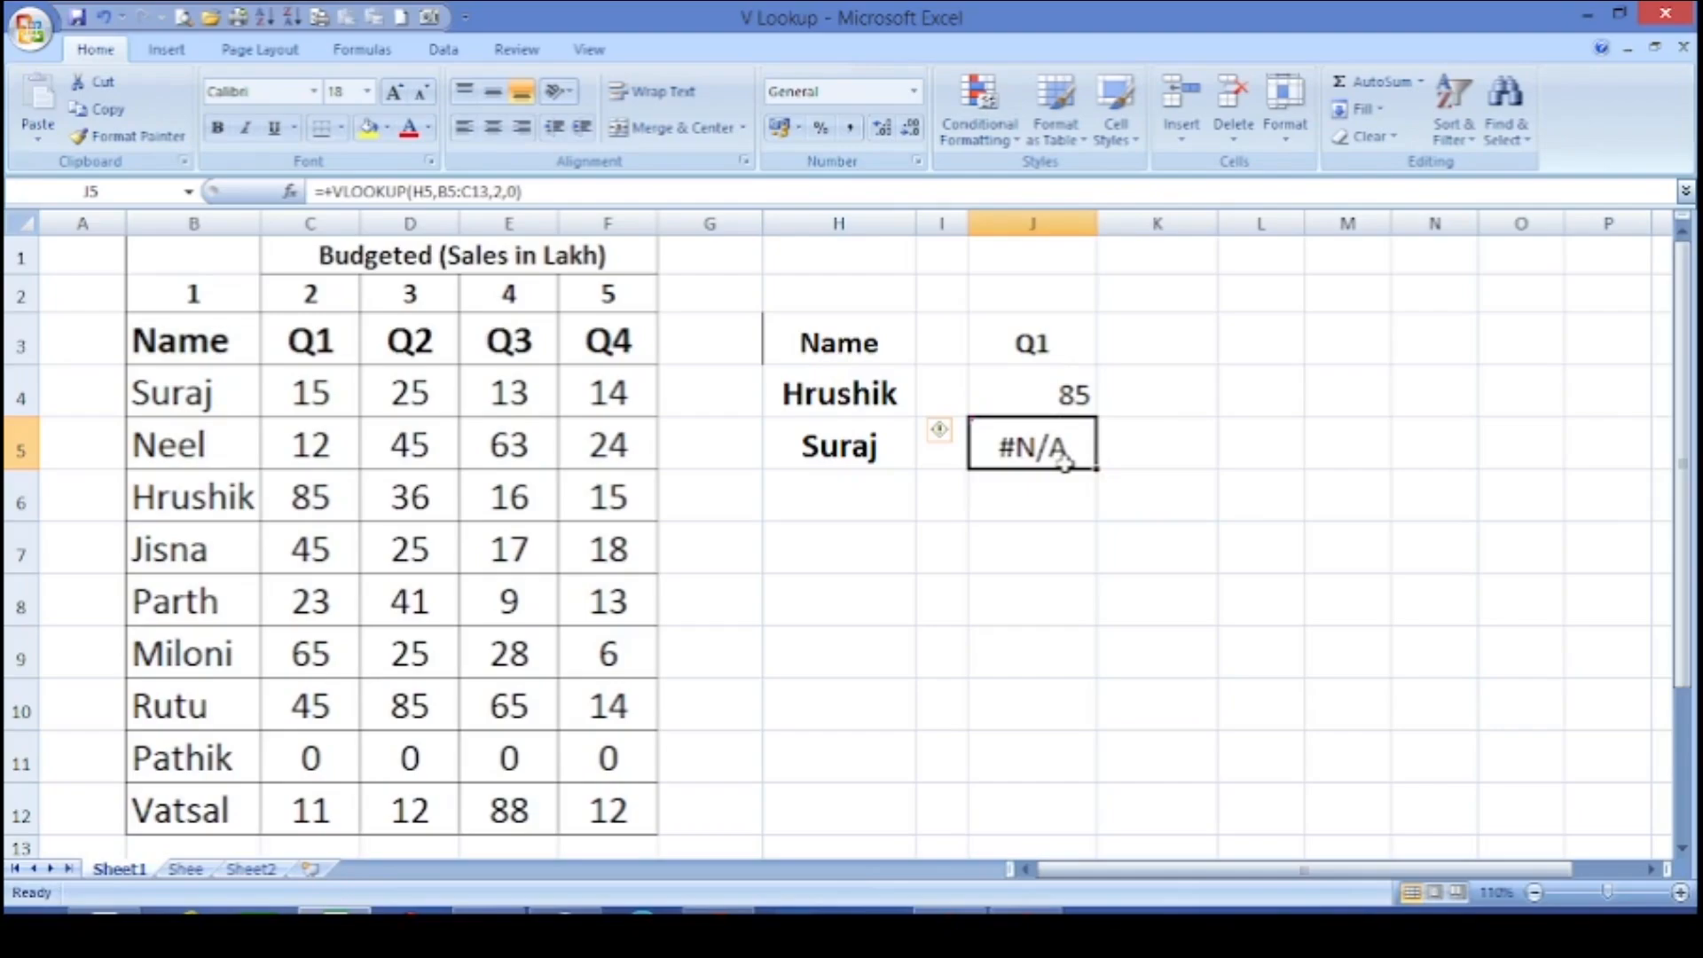
- Clear the lookup formulas from J5 and J4
key(Delete)
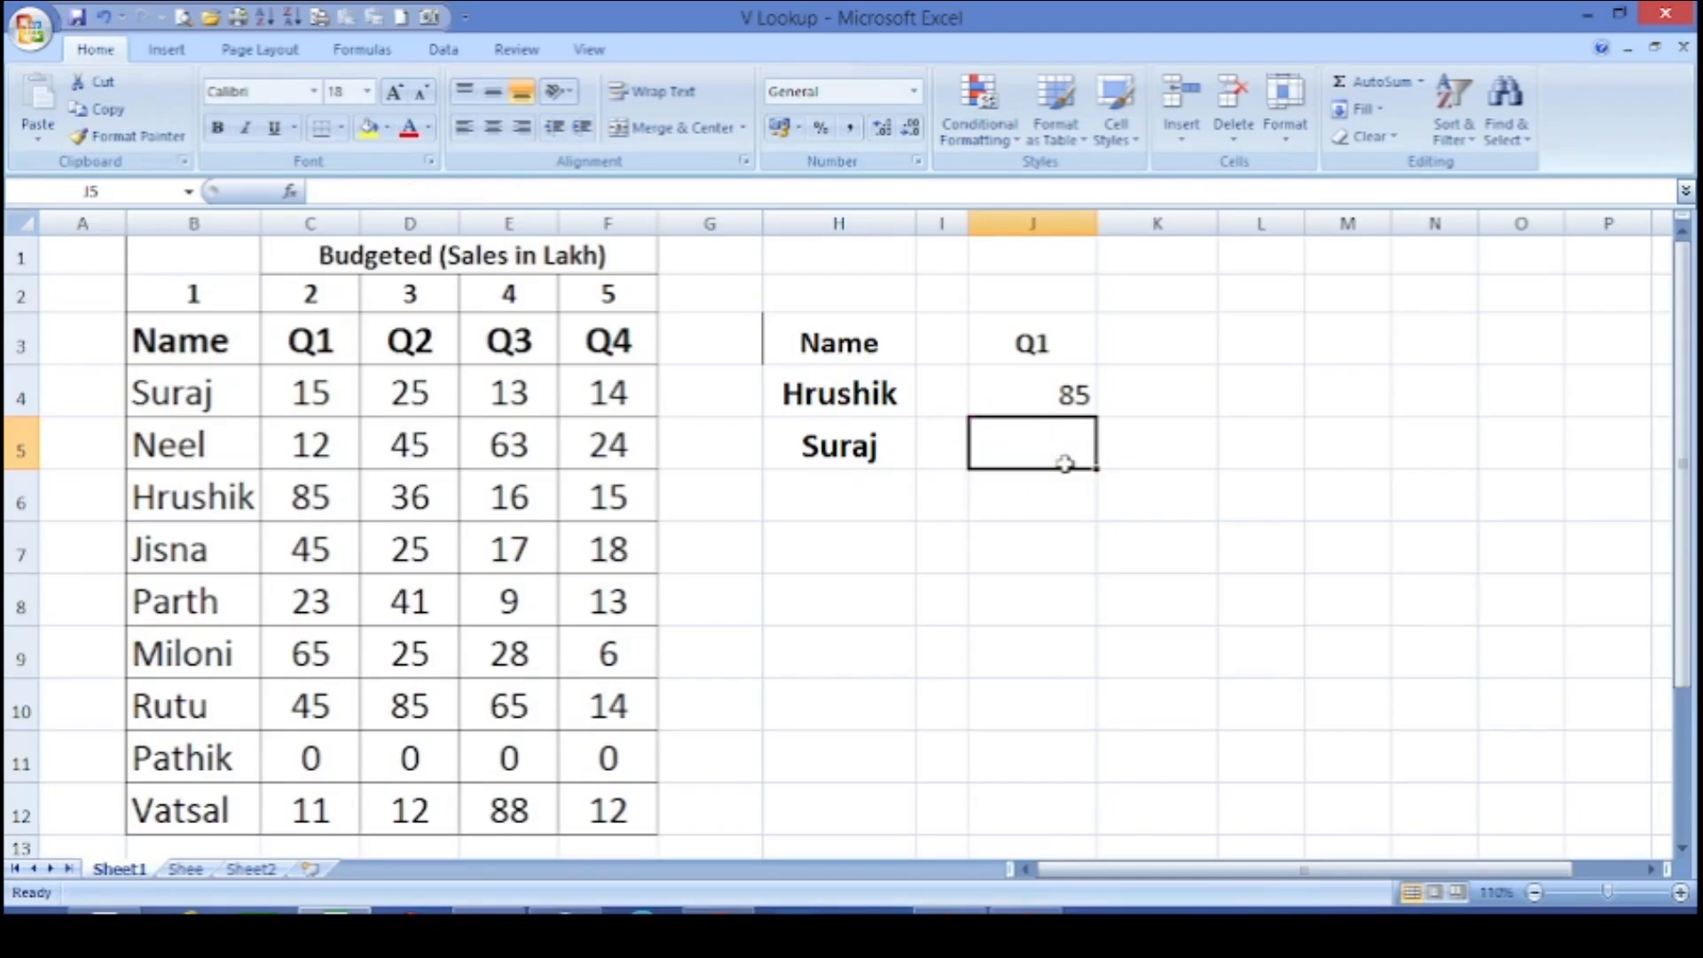
key(Up)
key(Delete)
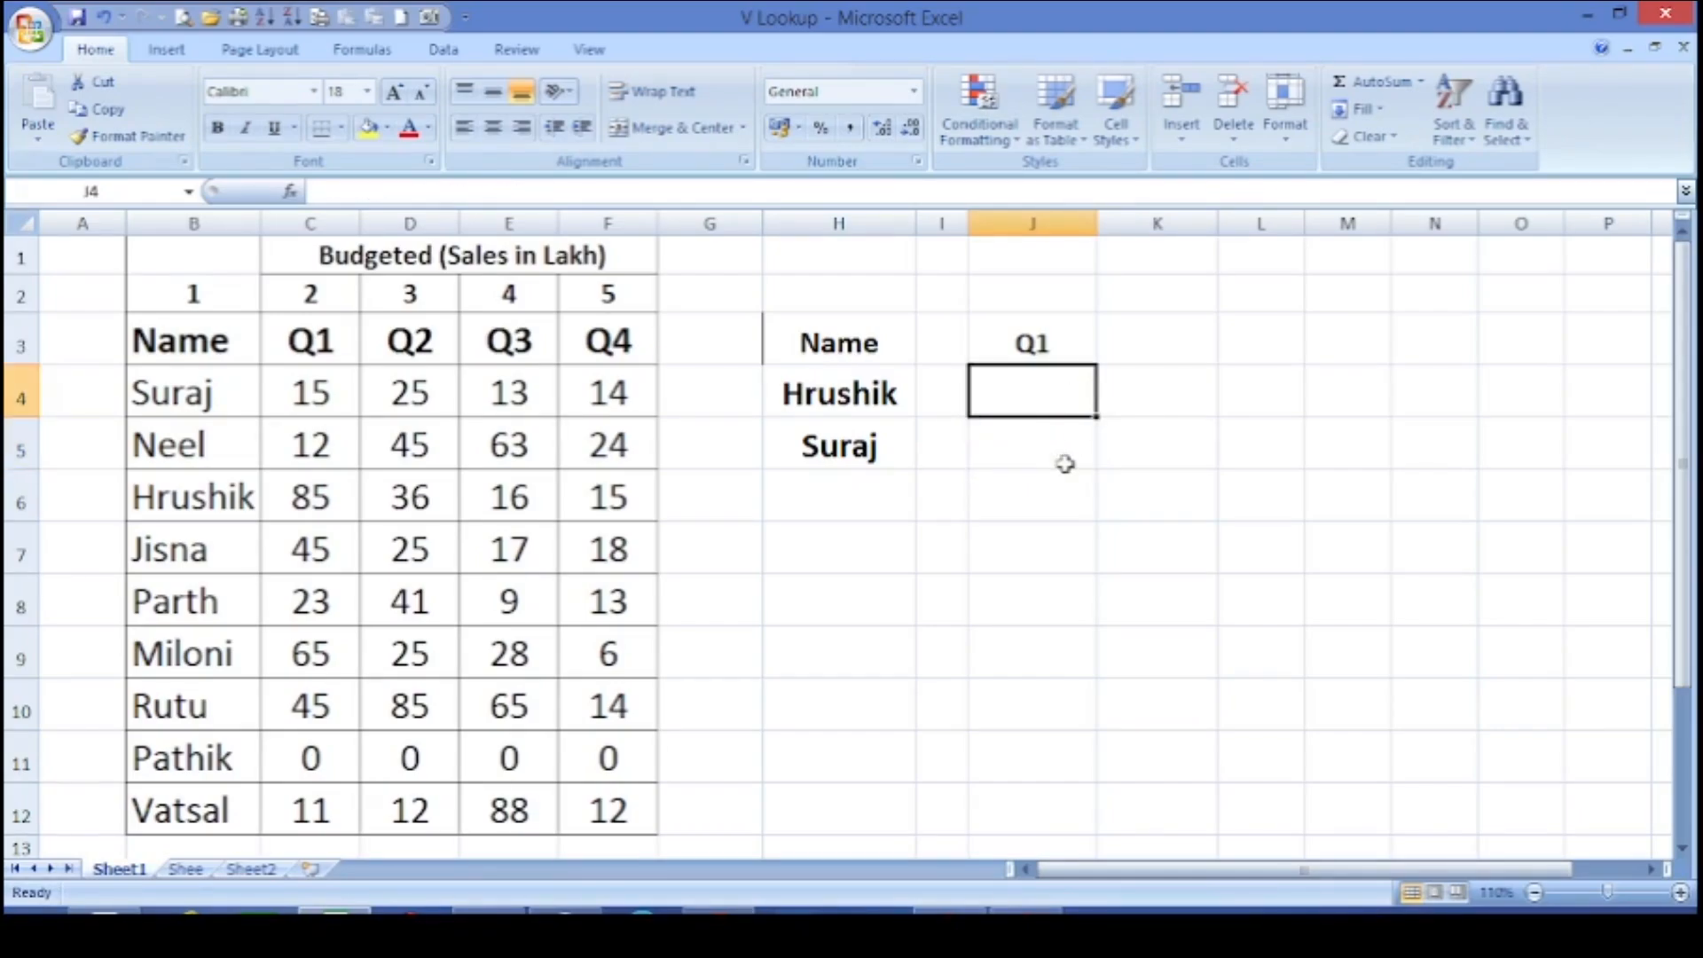
- Start a new VLOOKUP formula in J4 with lookup value H4 and table range B4:C12
text(+vl)
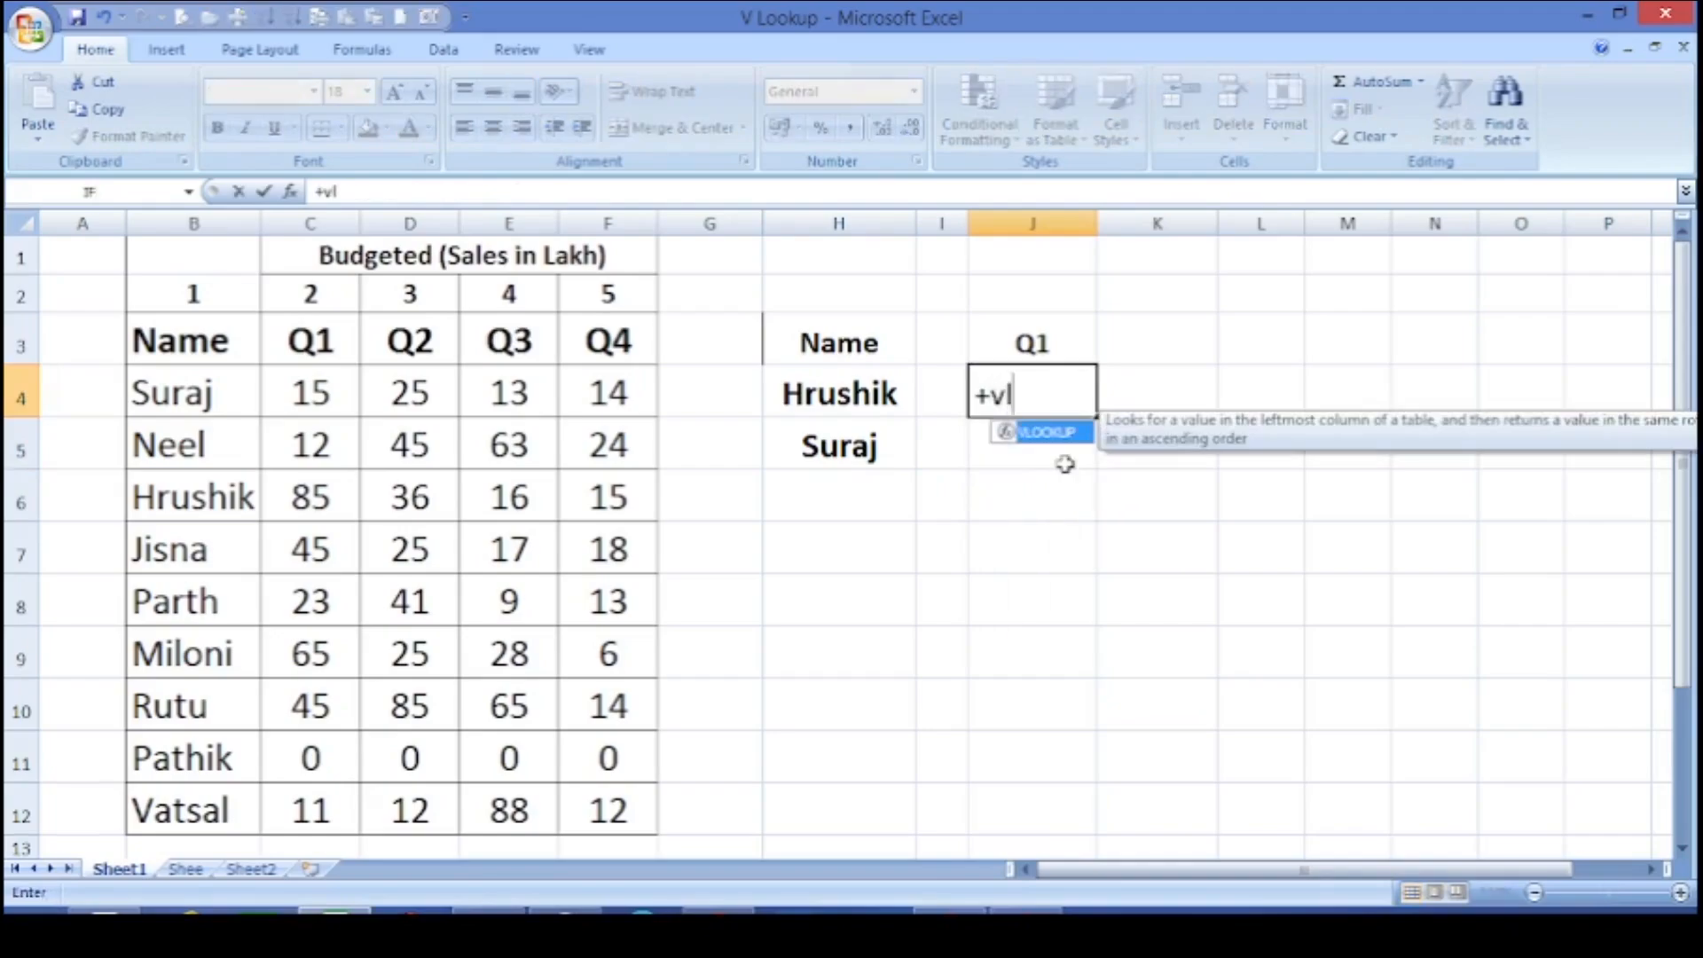
text(ookup)
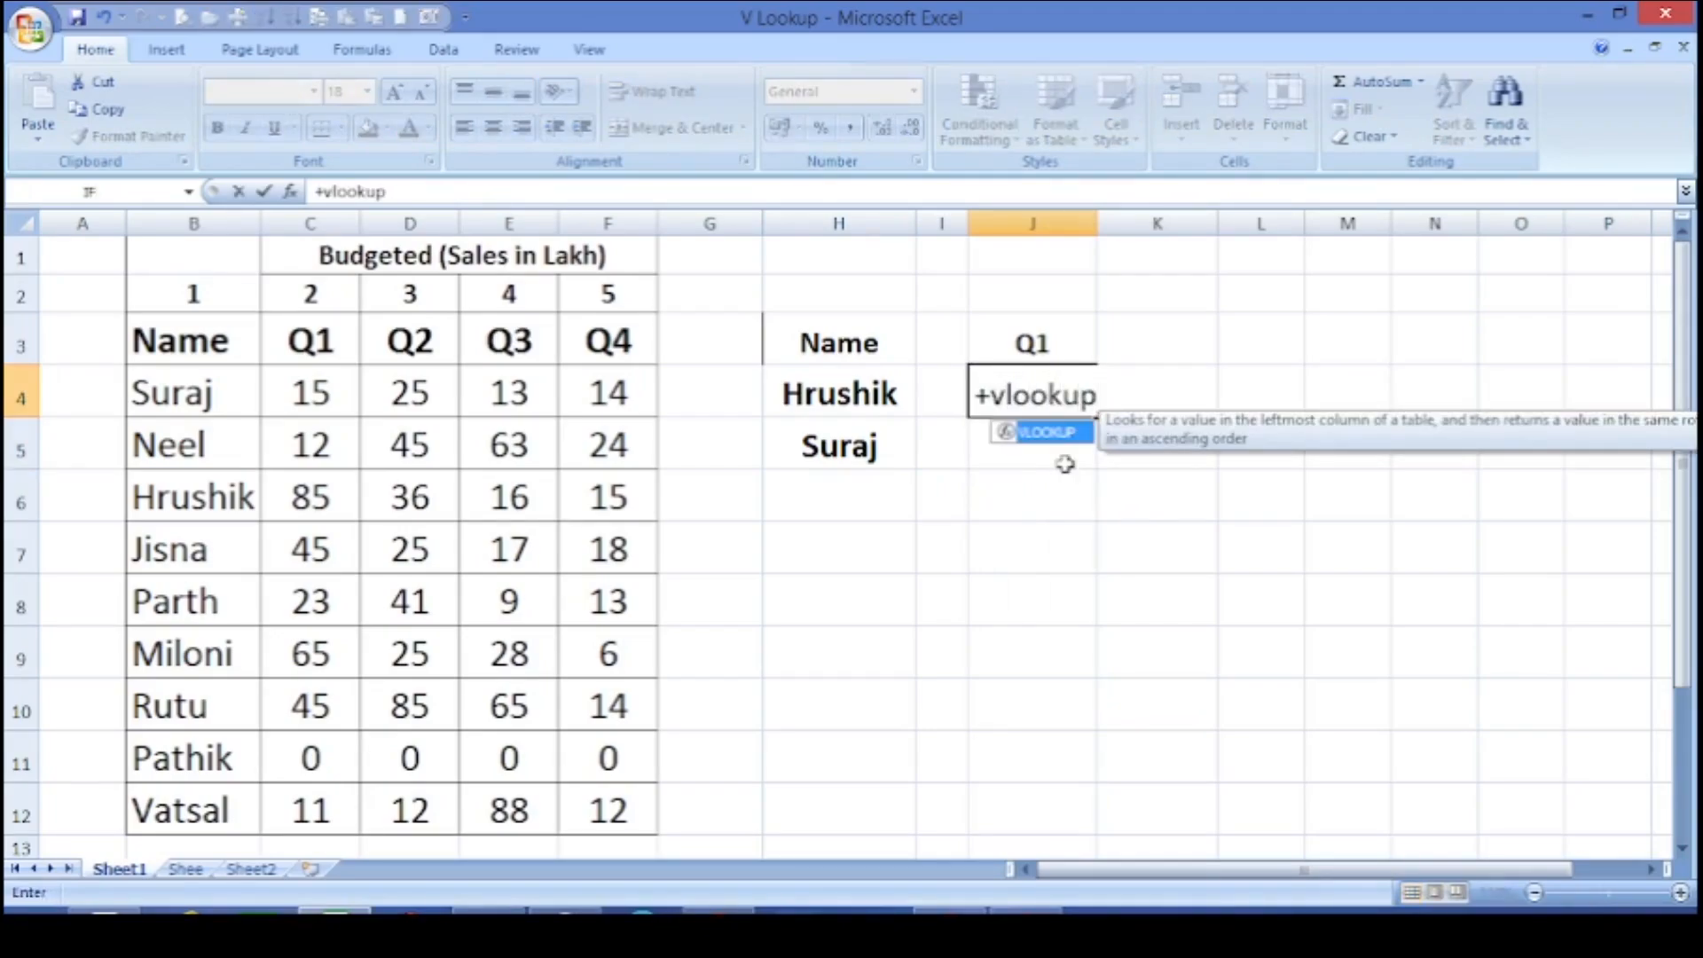
text(()
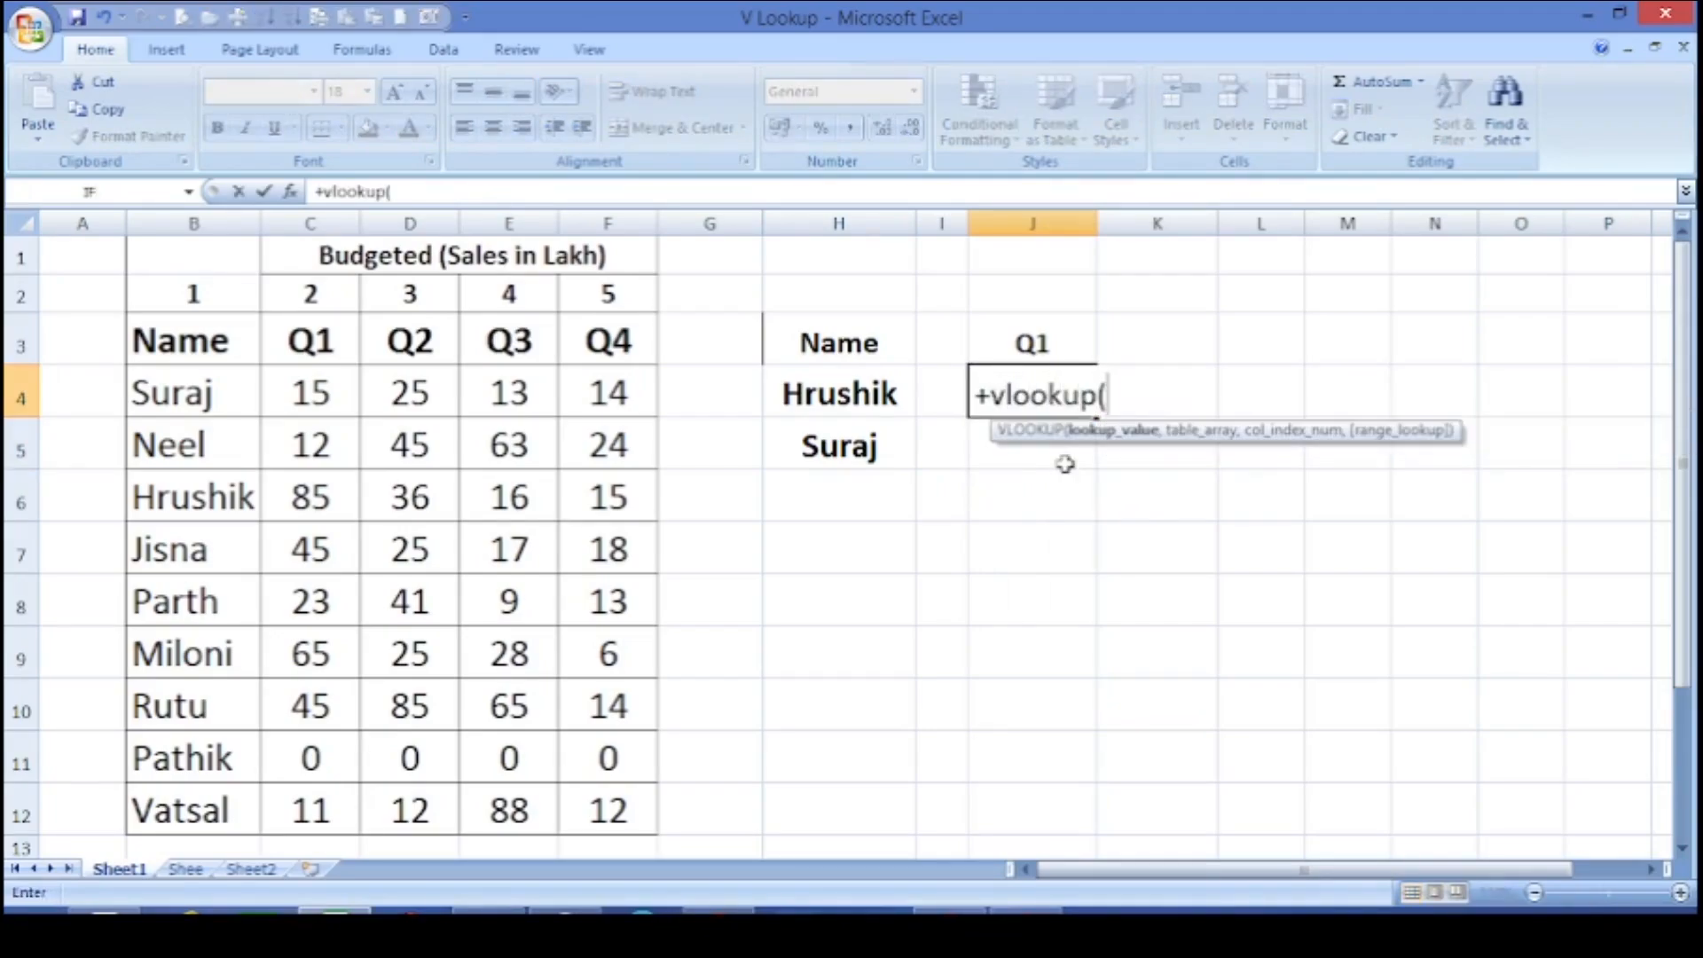
click(825, 387)
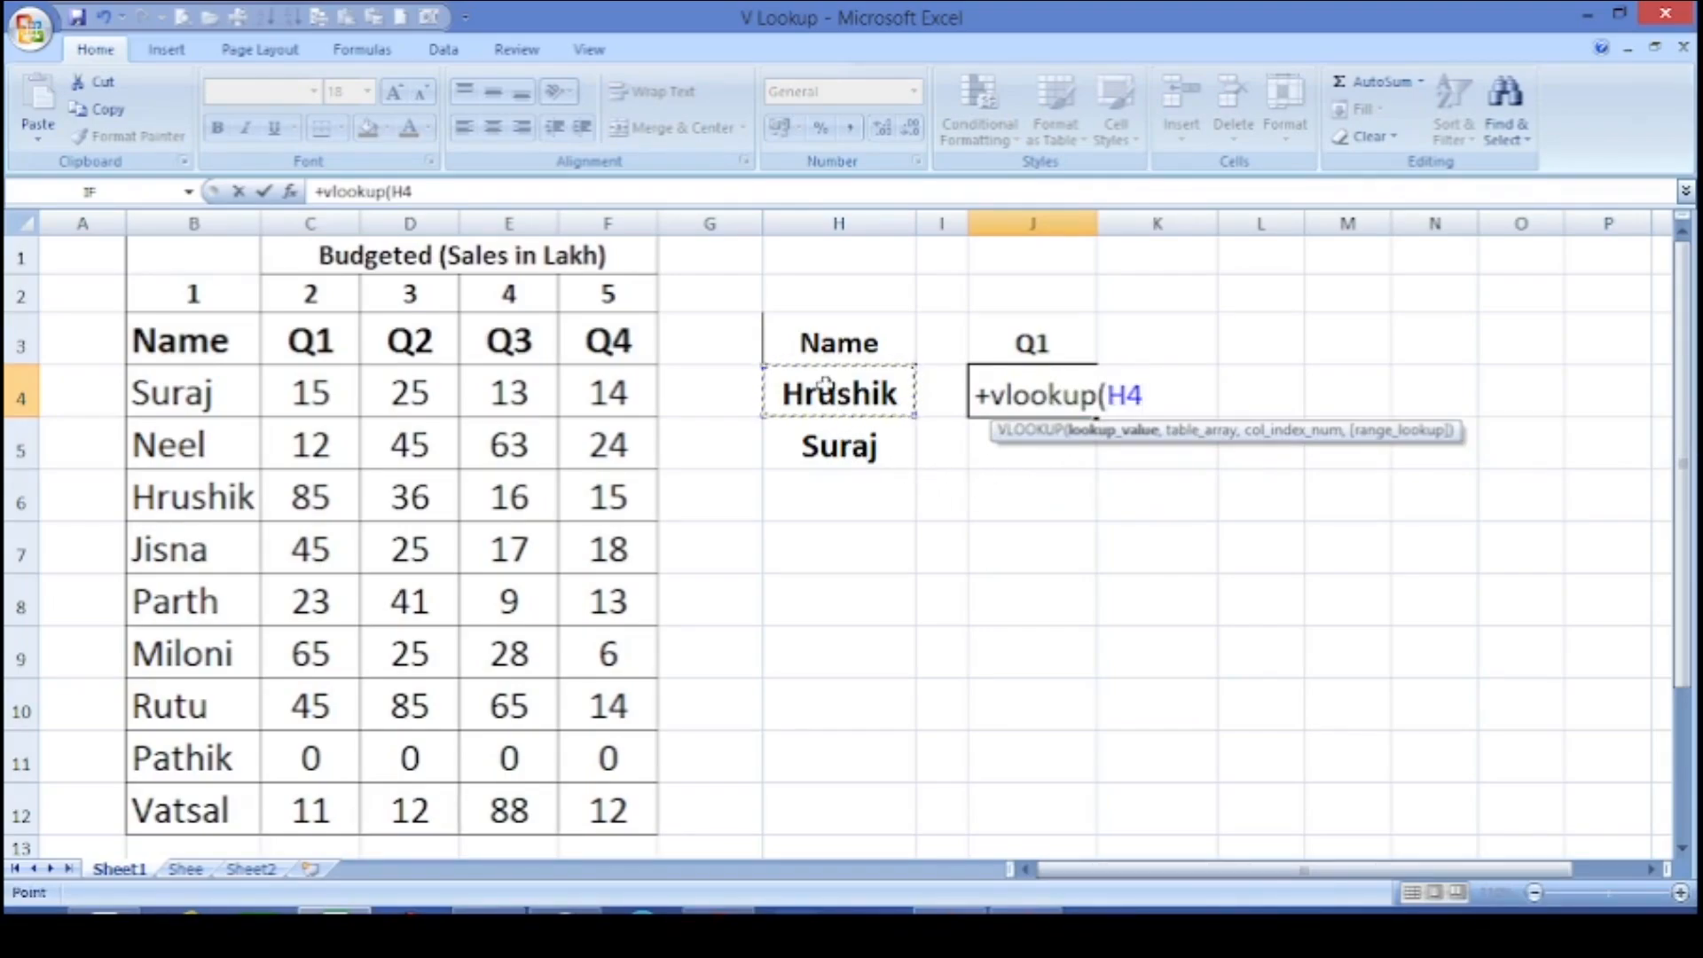
text(,)
drag(210, 388, 331, 806)
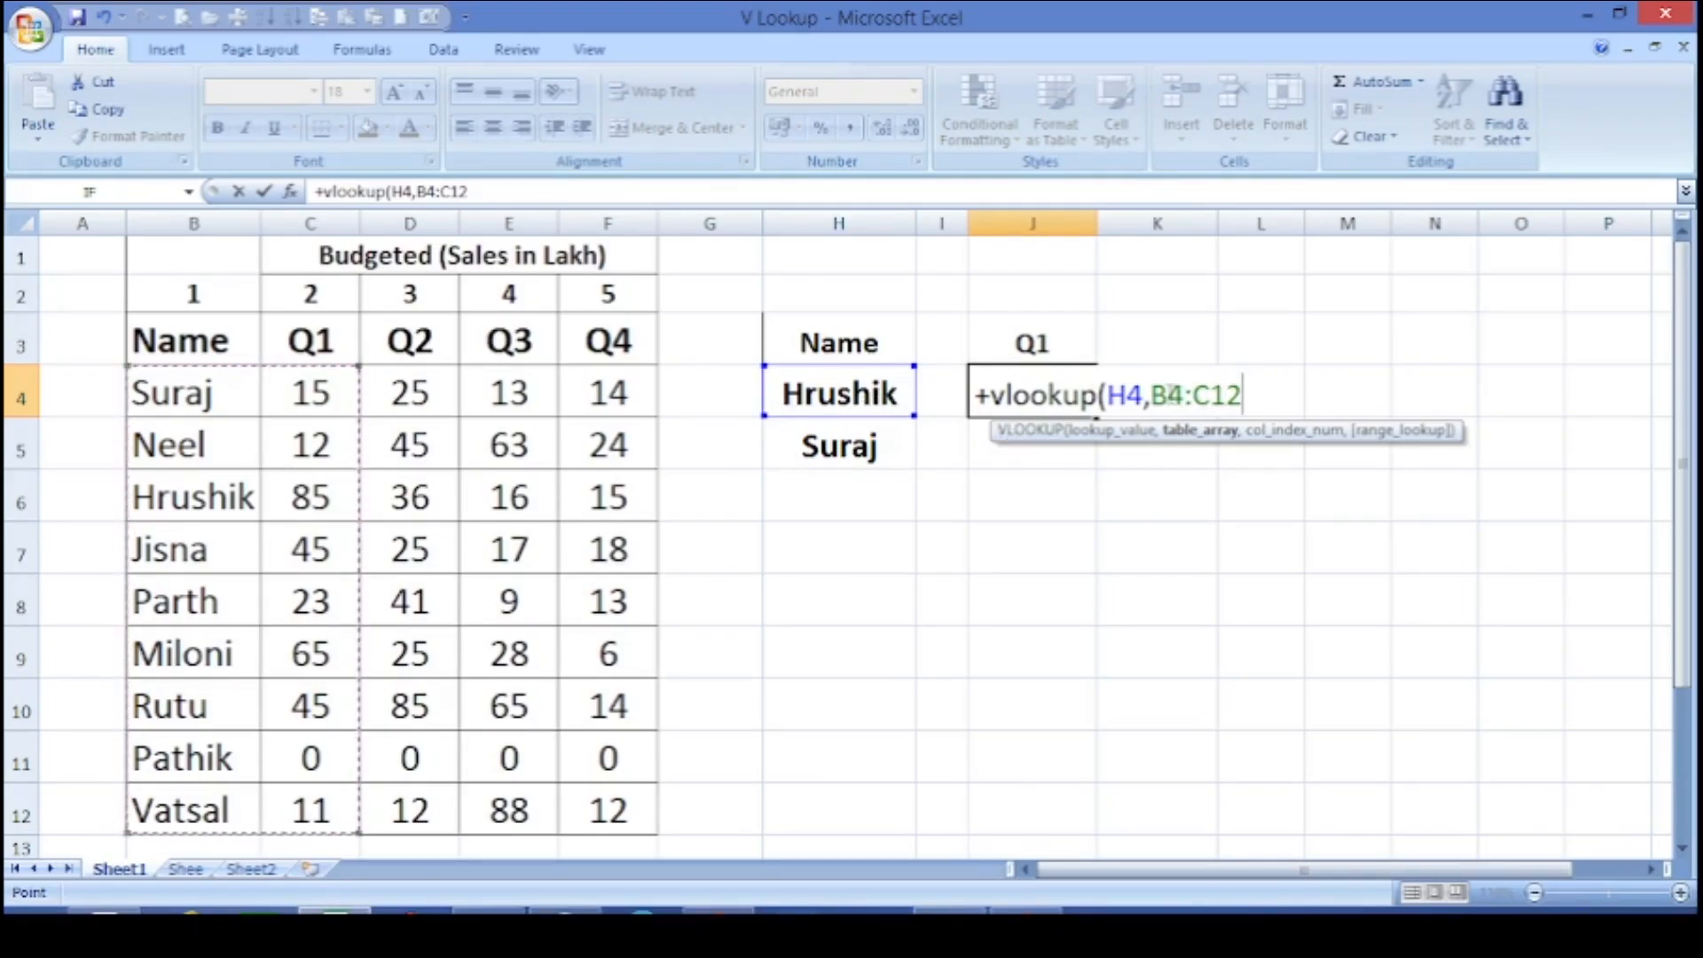
- Make the table range in the J4 formula absolute as $B$4:$C$12
click(1169, 390)
key(F4)
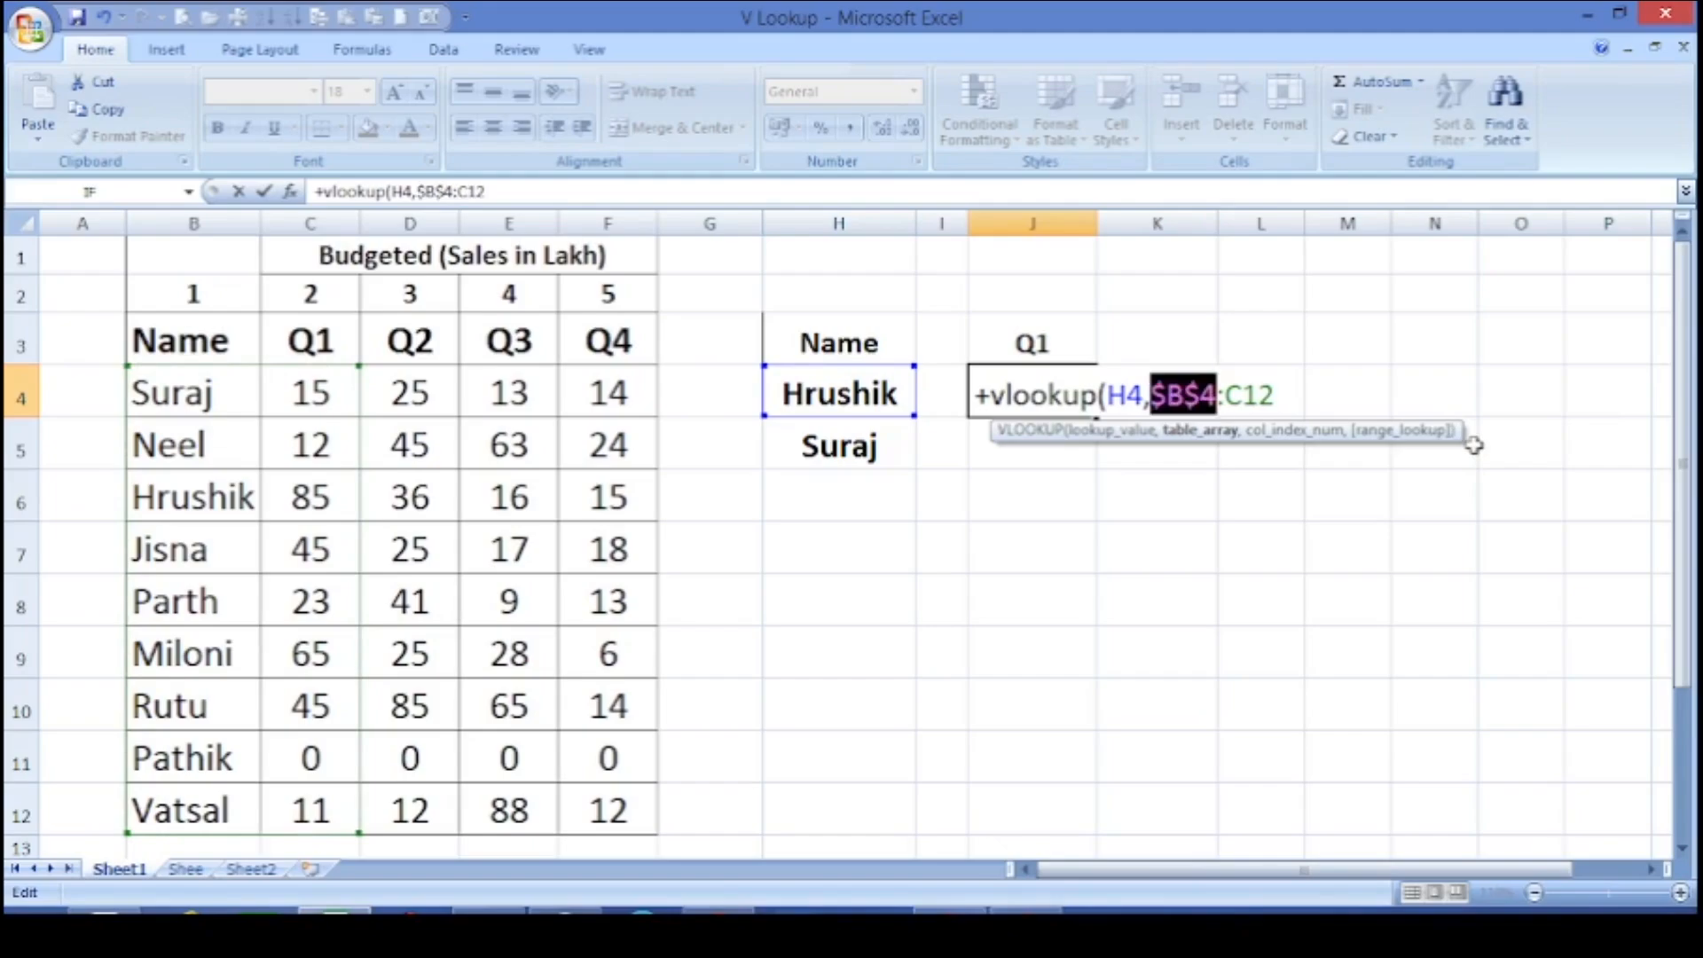
click(1244, 394)
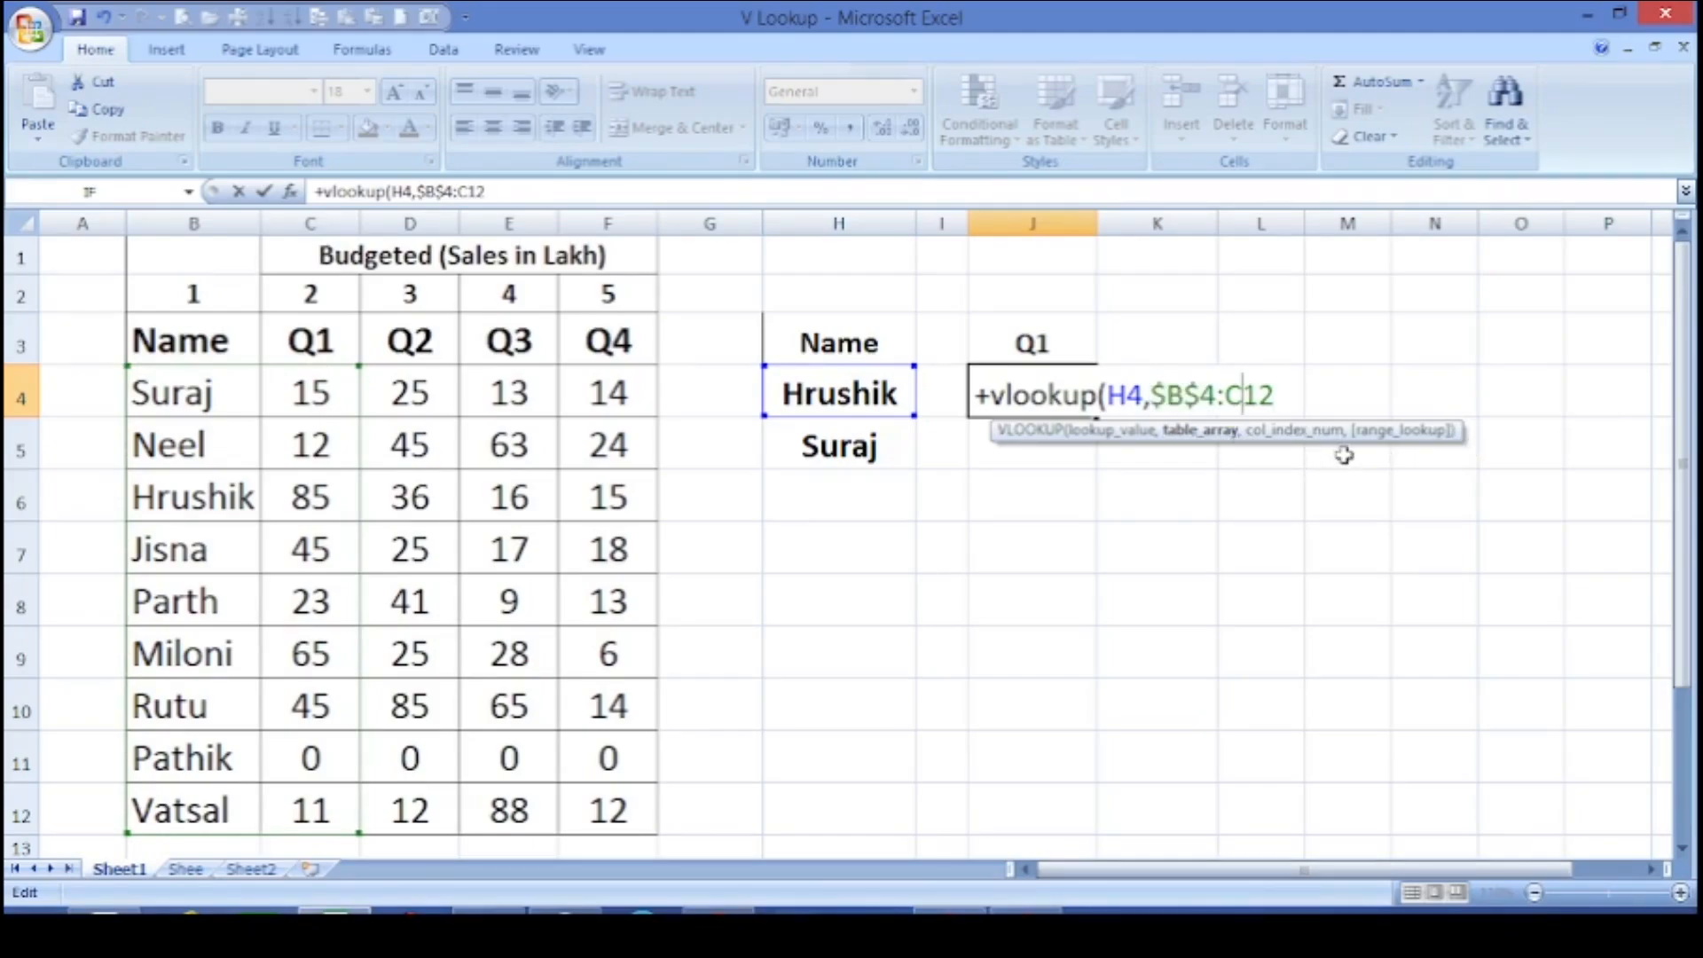
key(F4)
click(1321, 393)
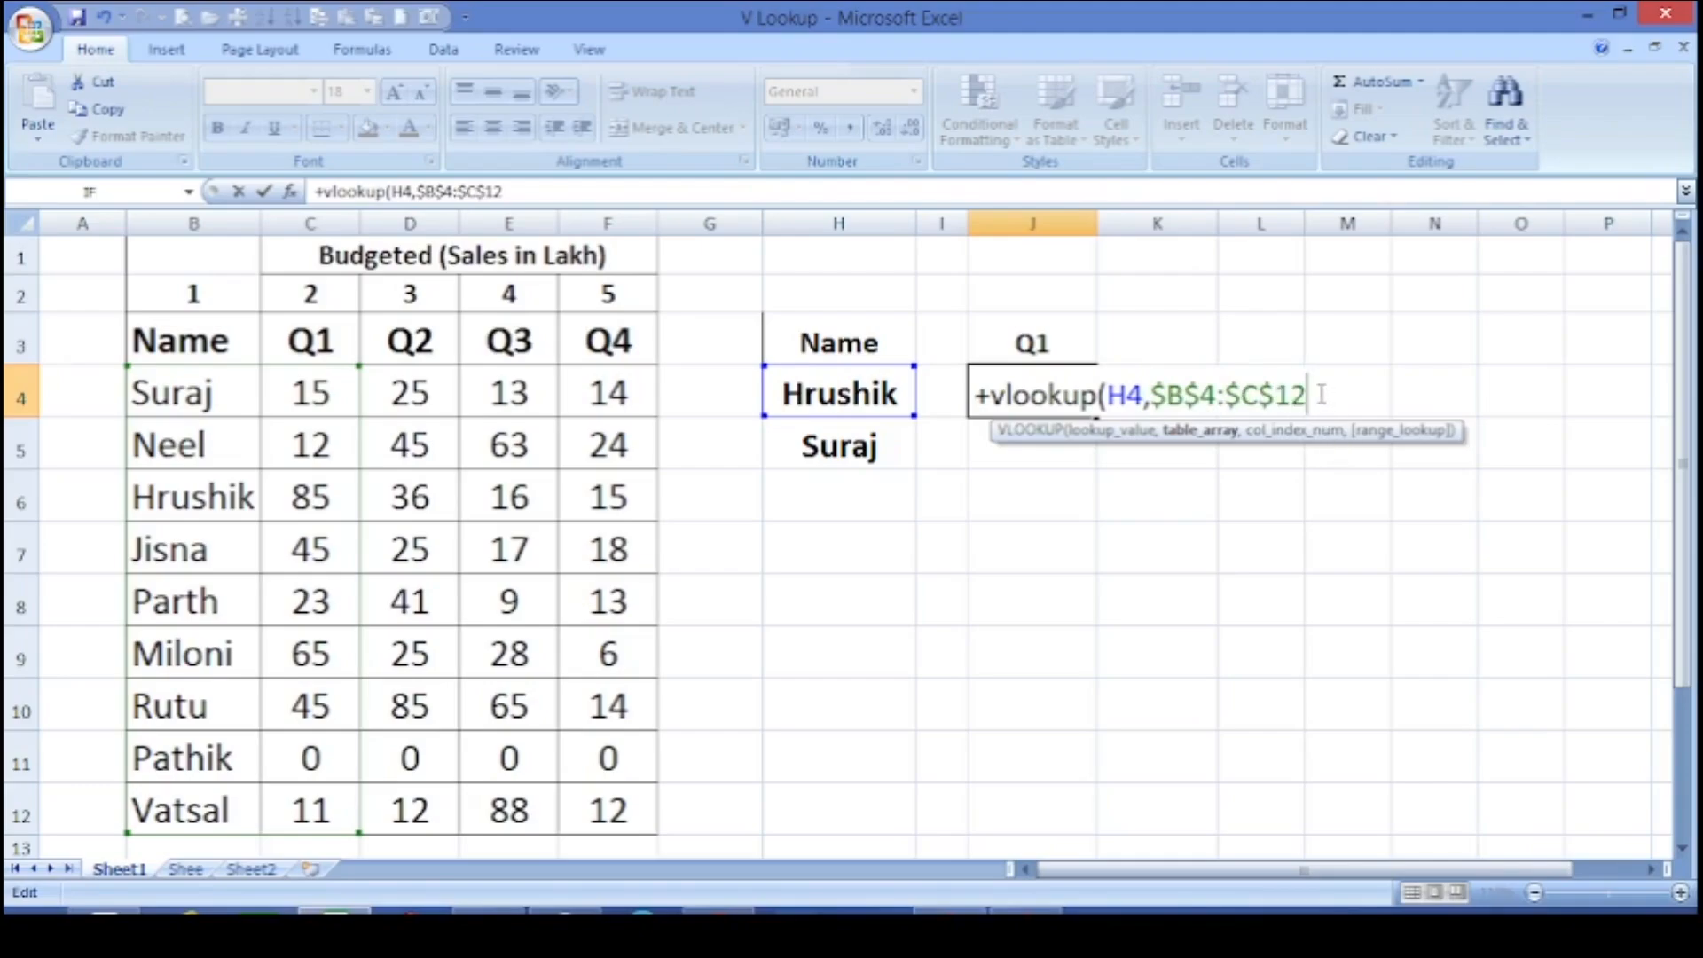
- Finish the J4 VLOOKUP with column index 2 and range lookup 0 for an exact match
text(,)
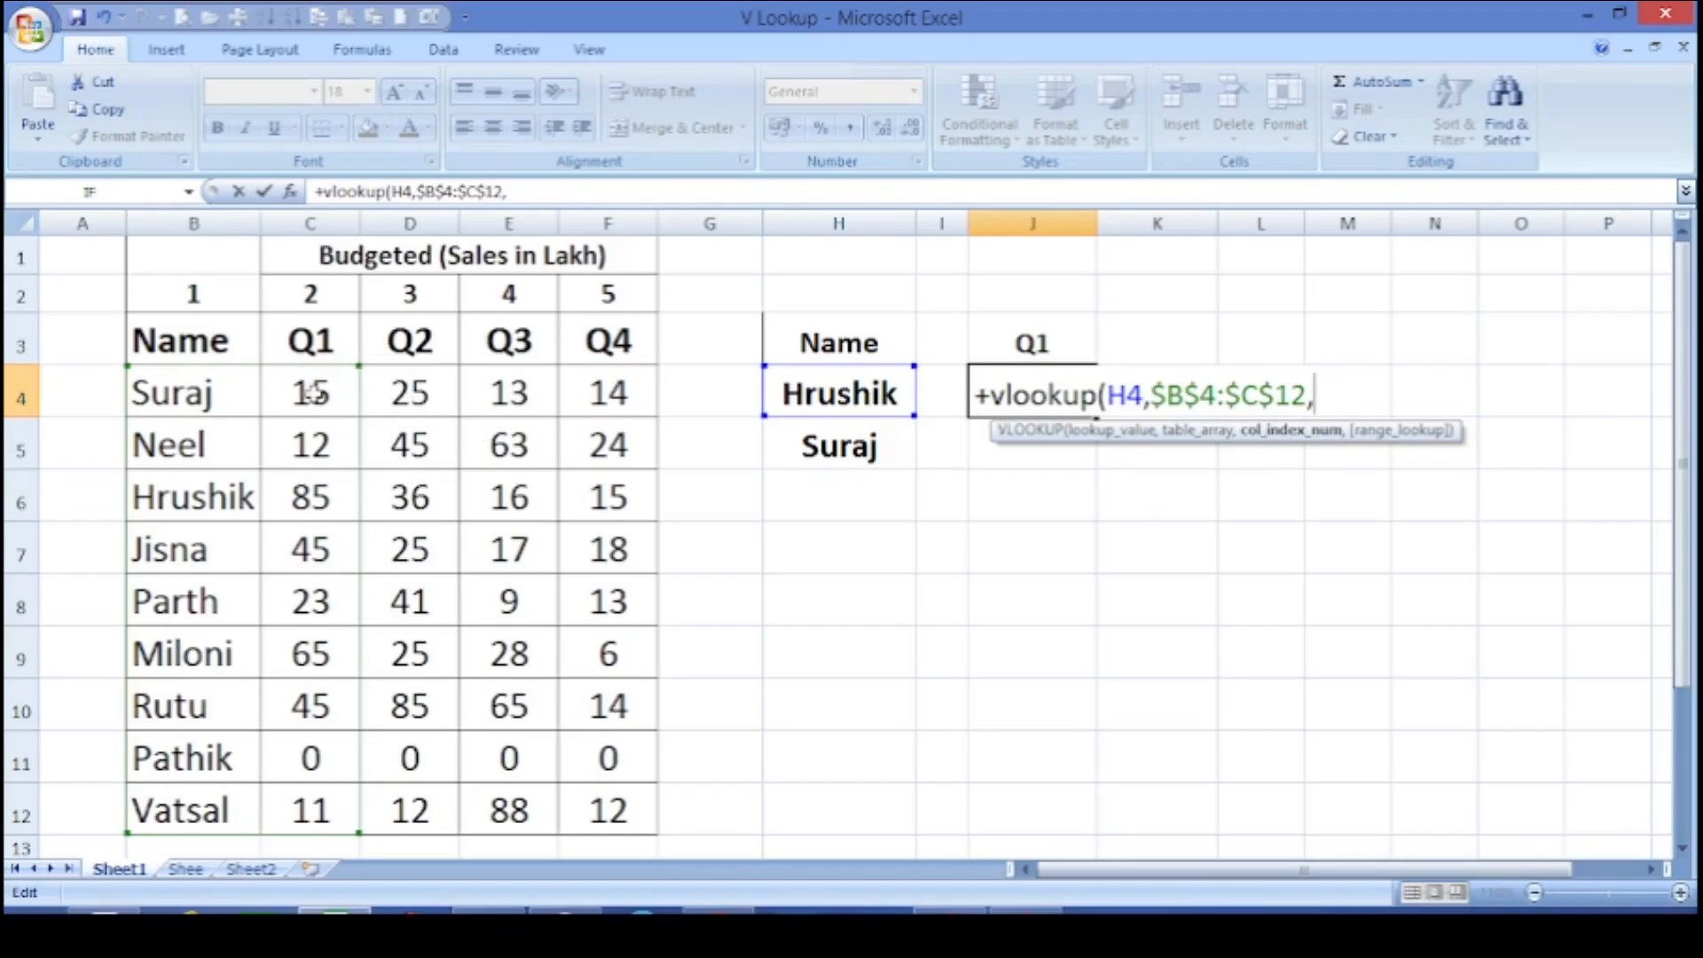
text(2,0)
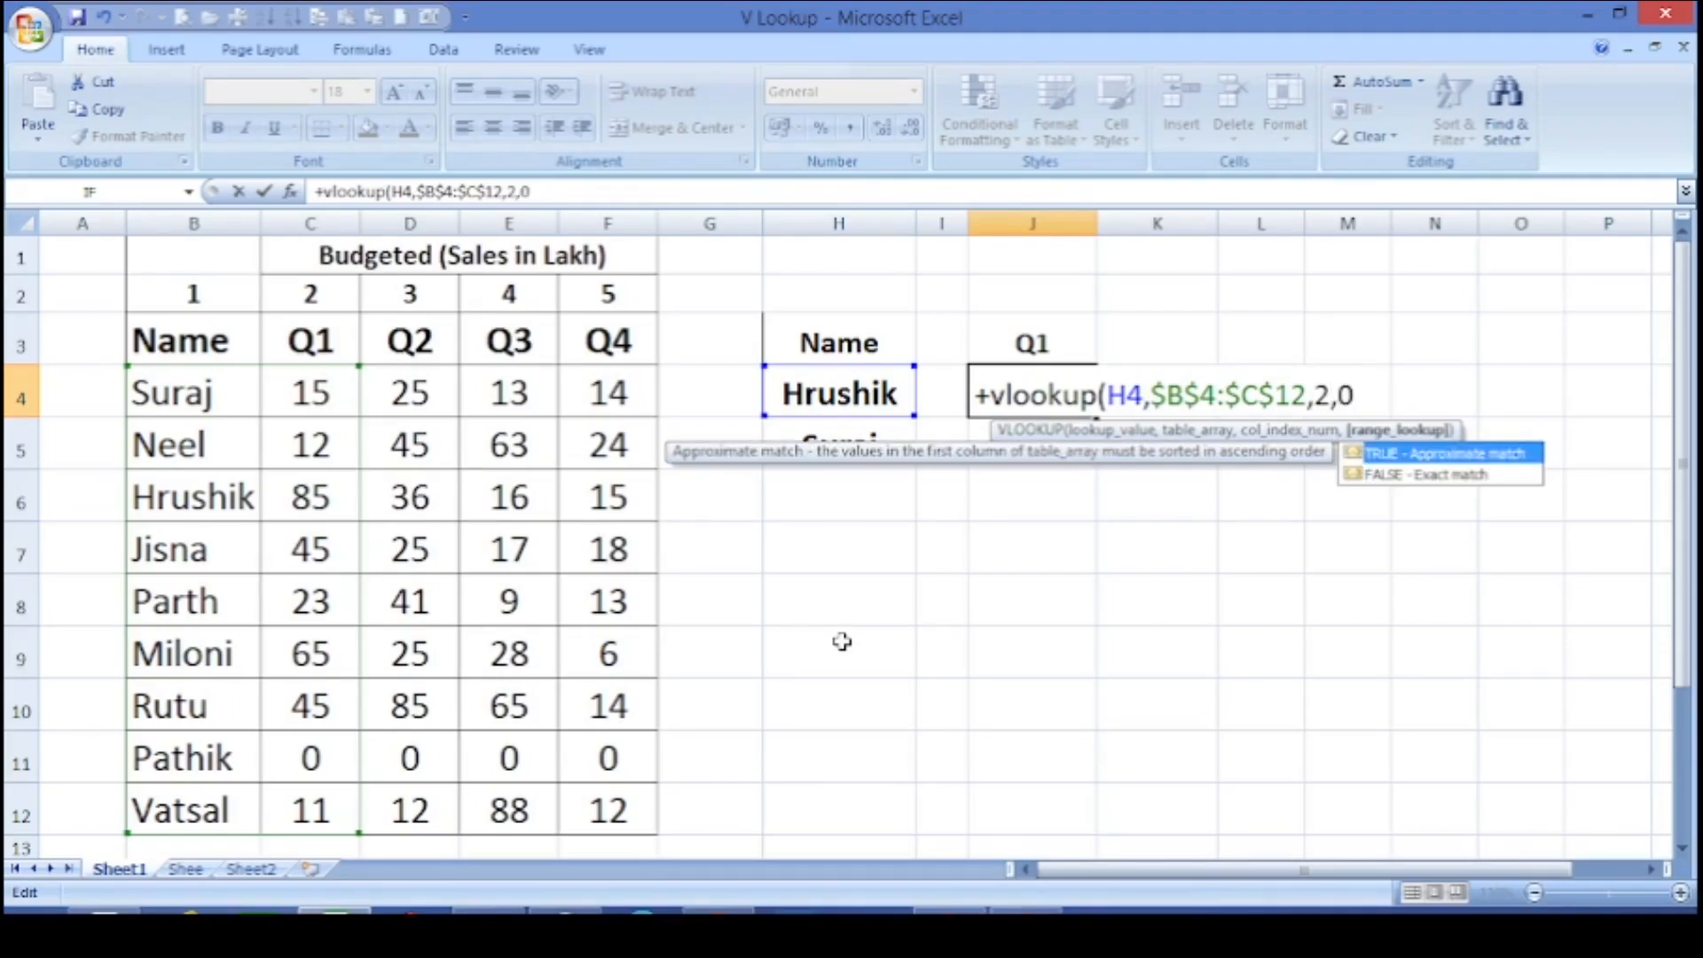
text())
key(Return)
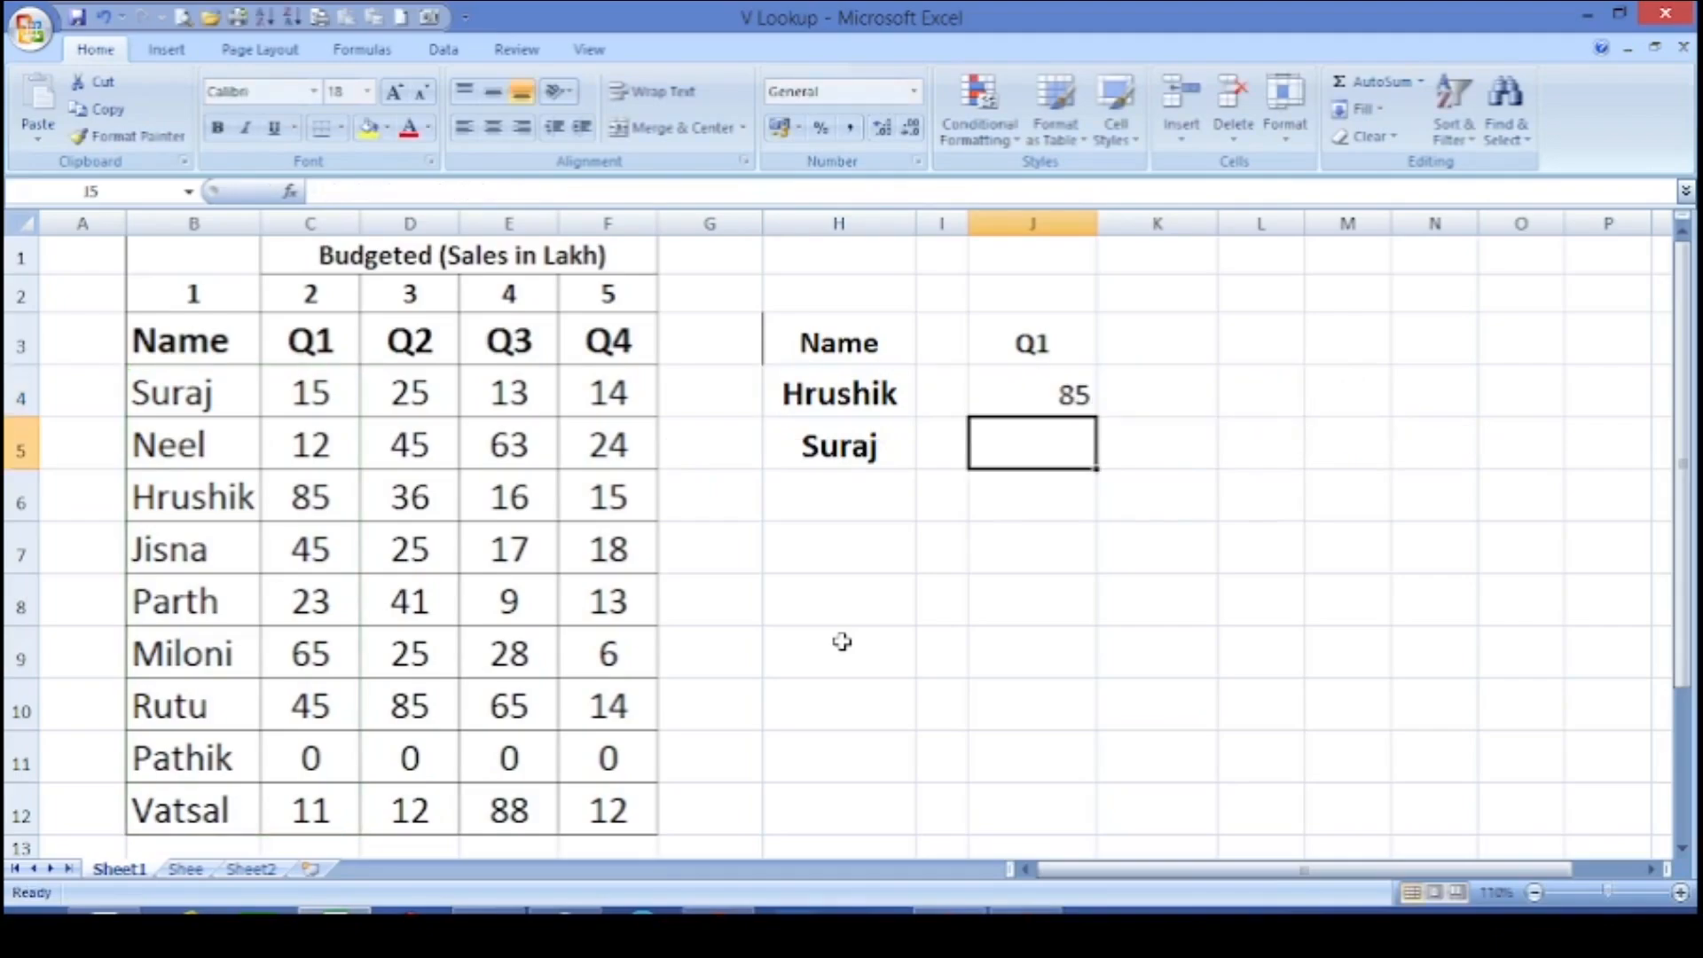
- Copy the VLOOKUP formula from J4 into J5
click(1084, 401)
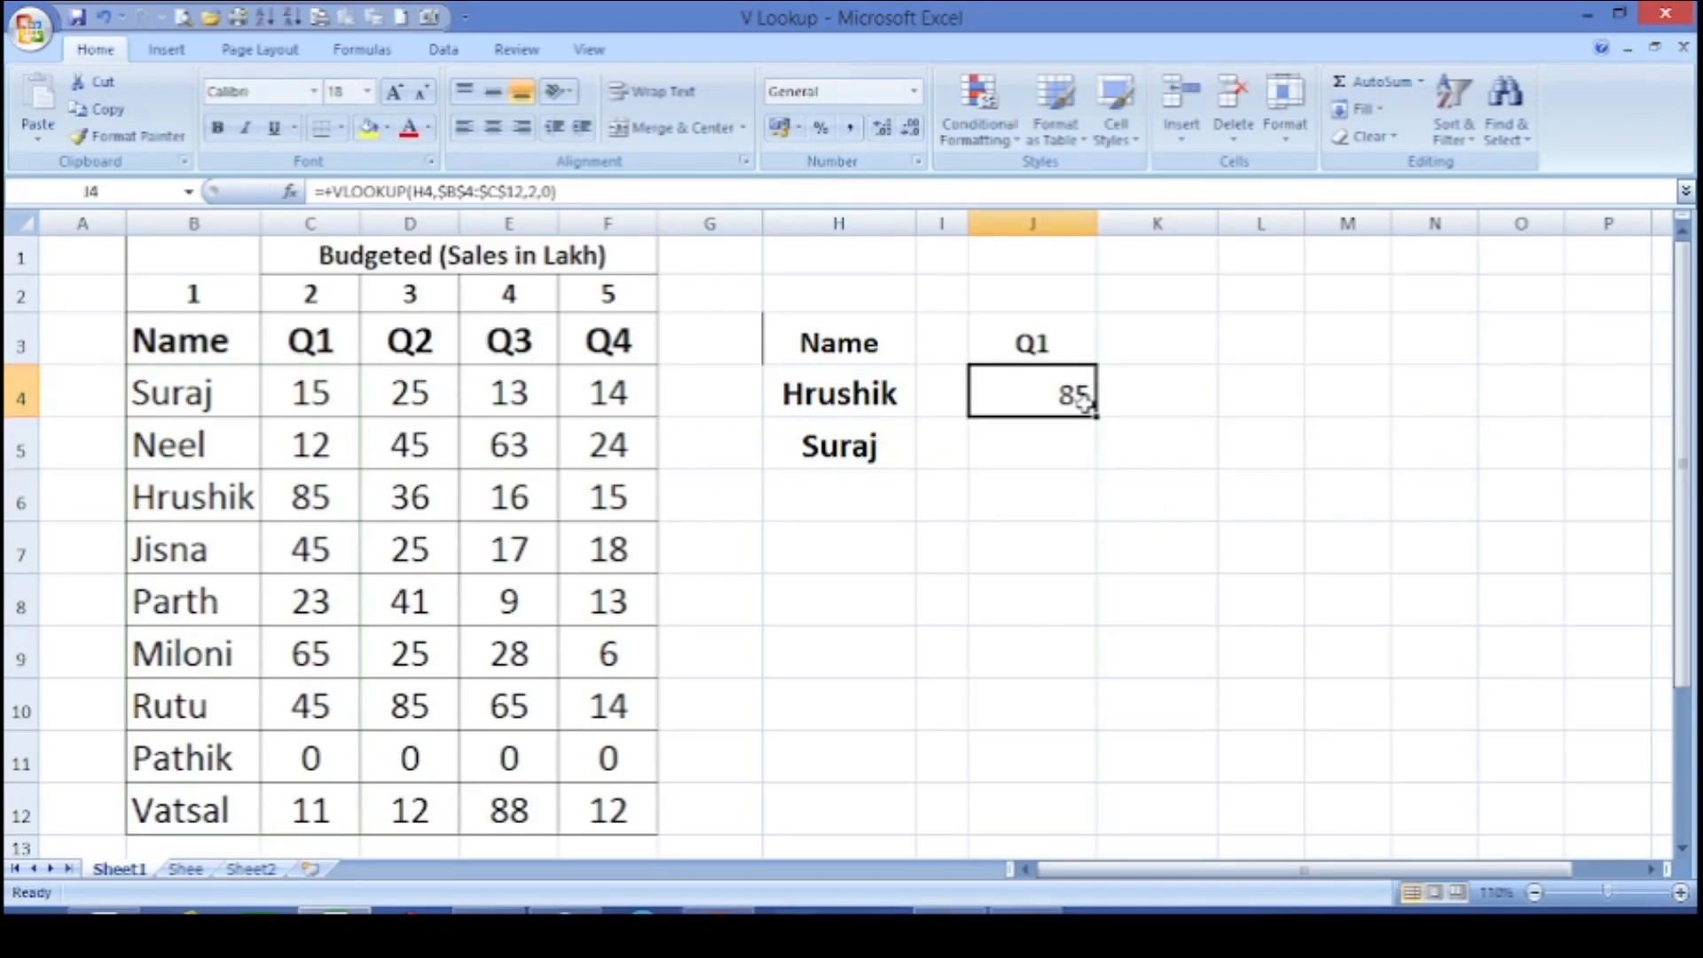
key(ctrl+c)
key(Down)
key(Return)
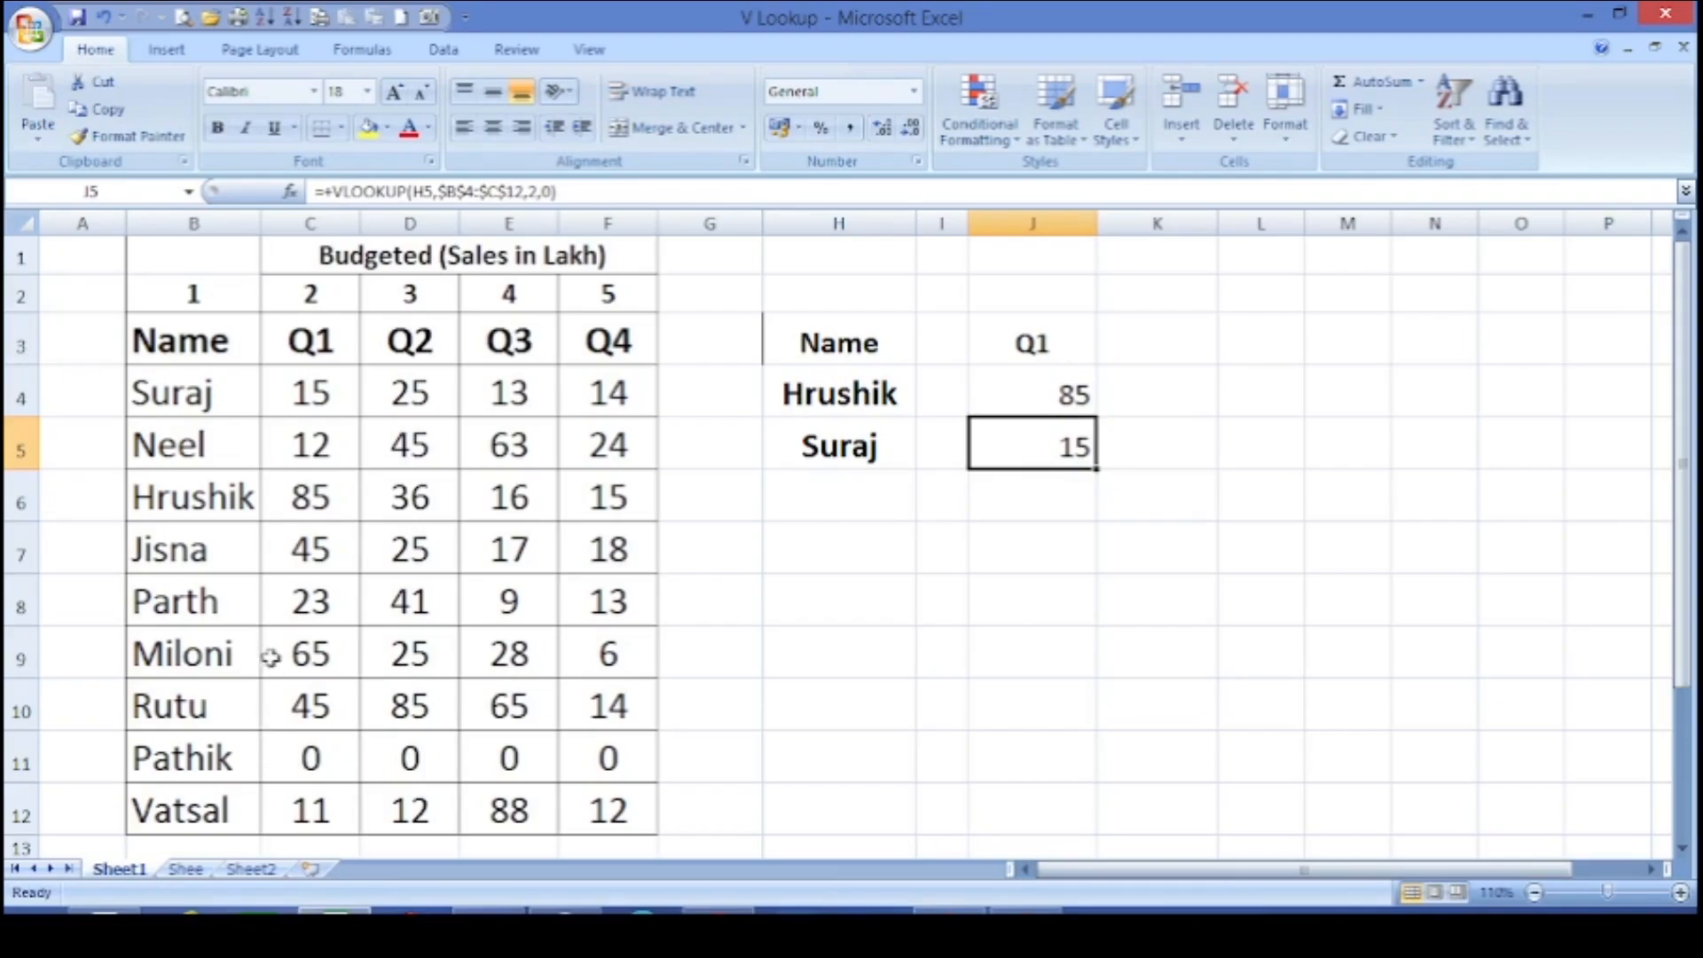
click(308, 401)
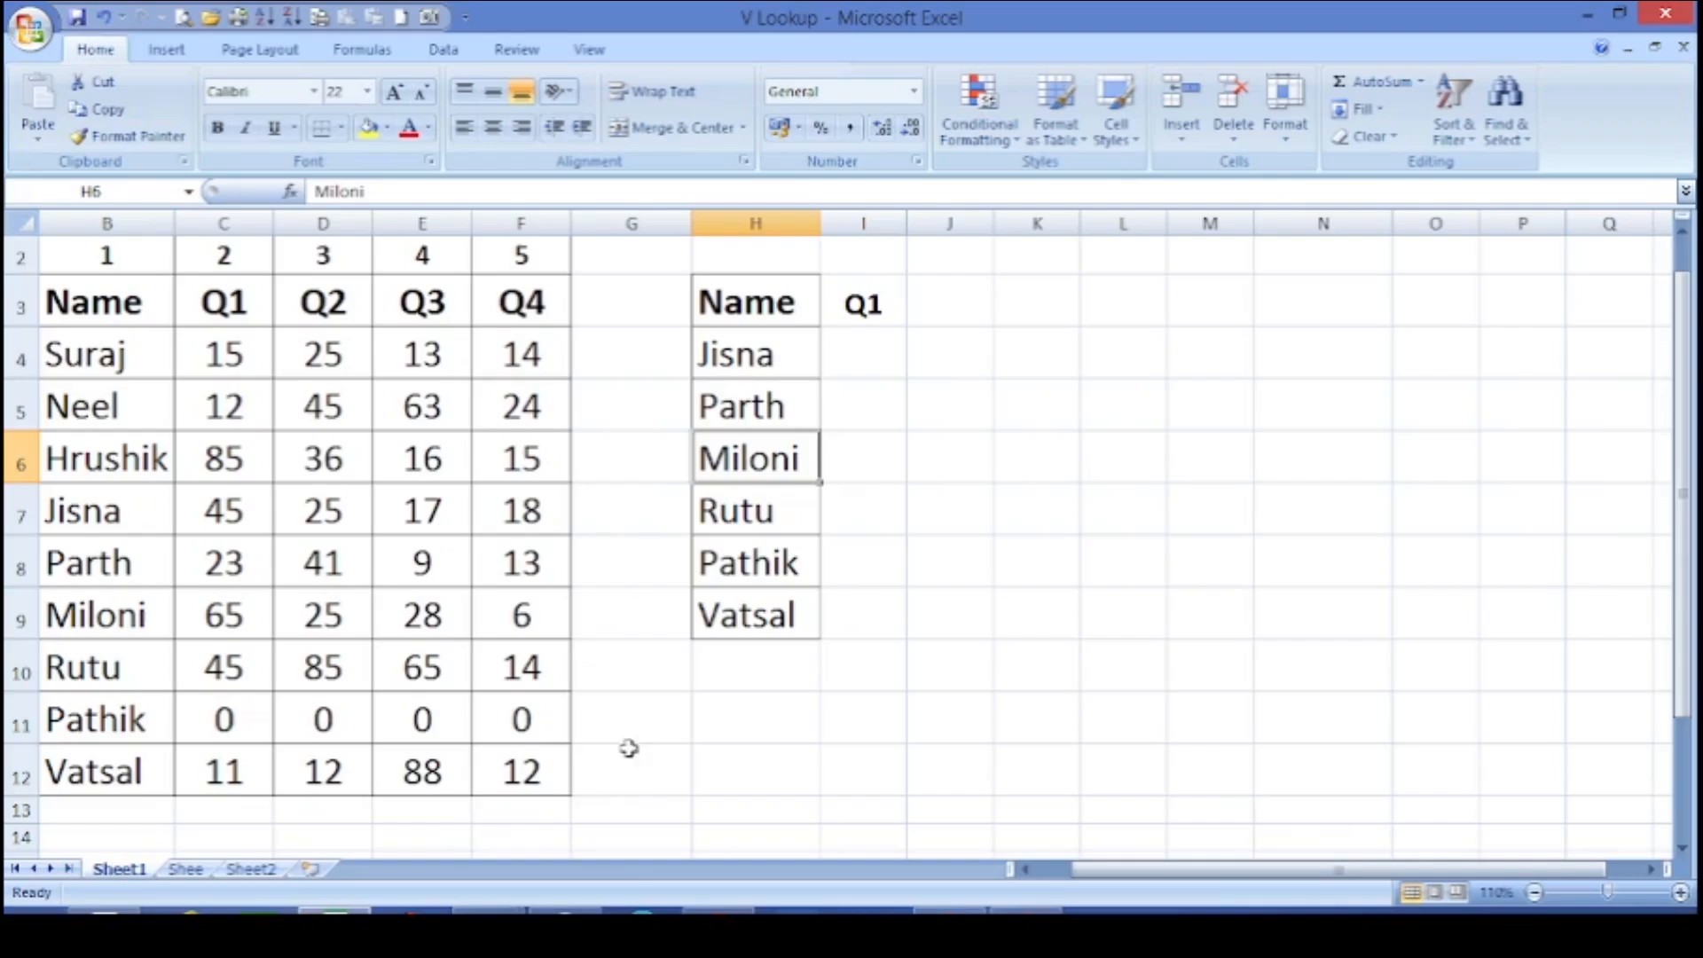
- Start a VLOOKUP formula in I4 with lookup value H4 and table range B4:C12
click(854, 339)
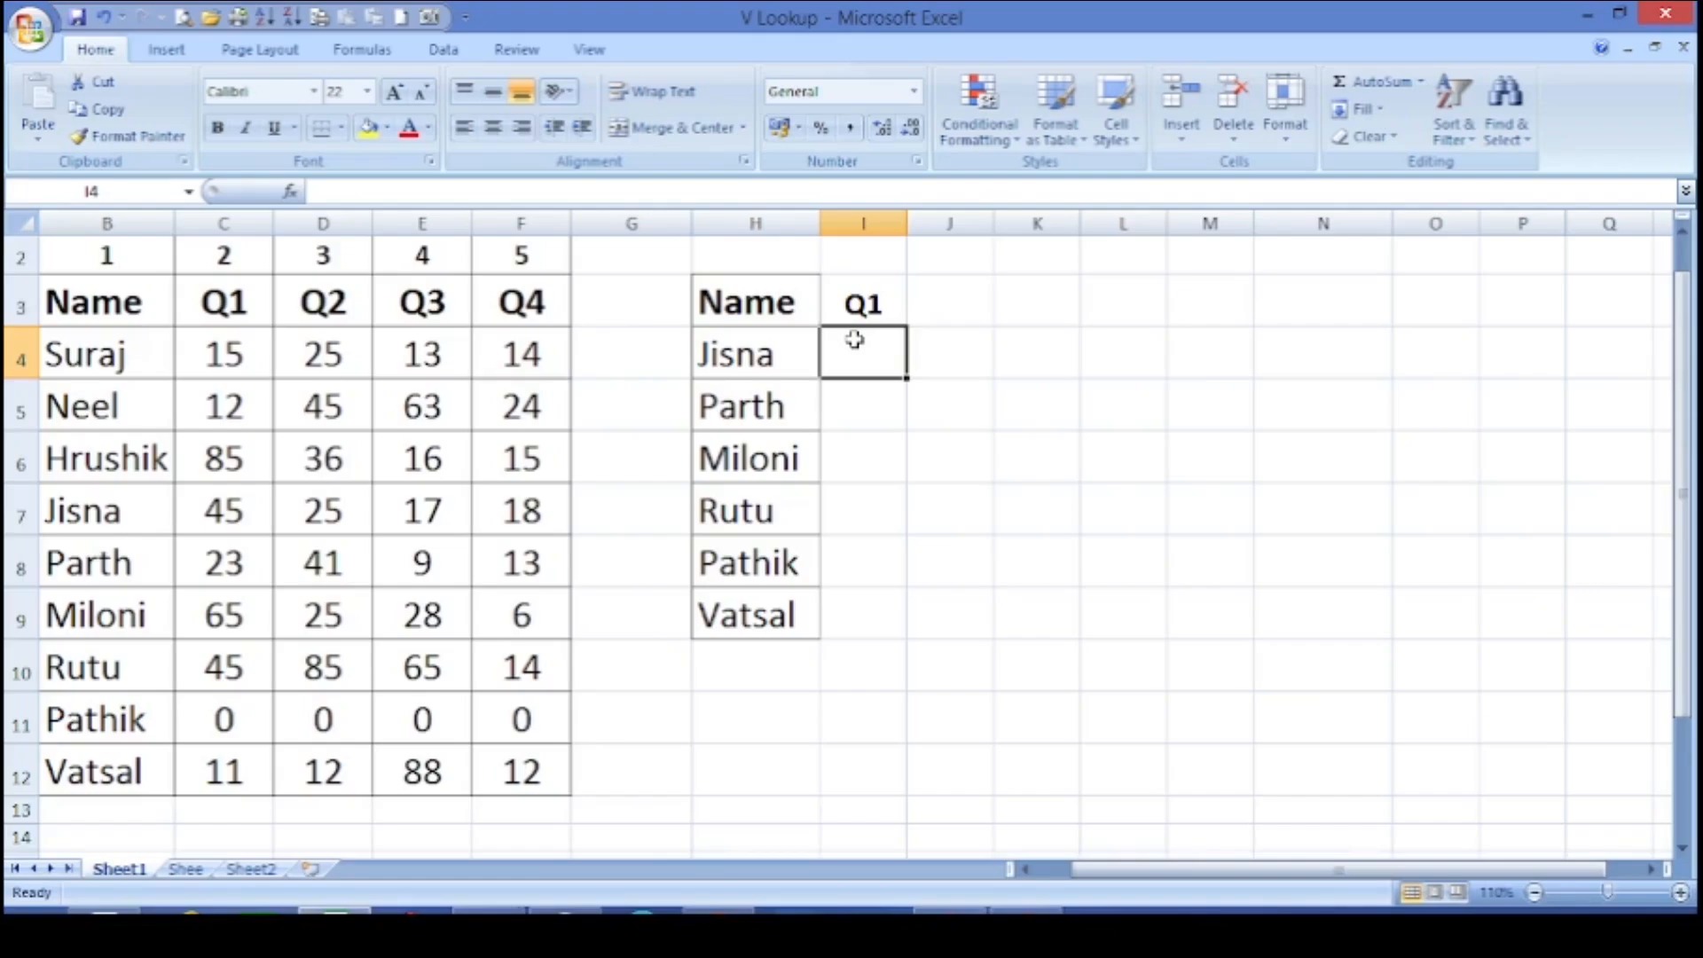
text(+vl)
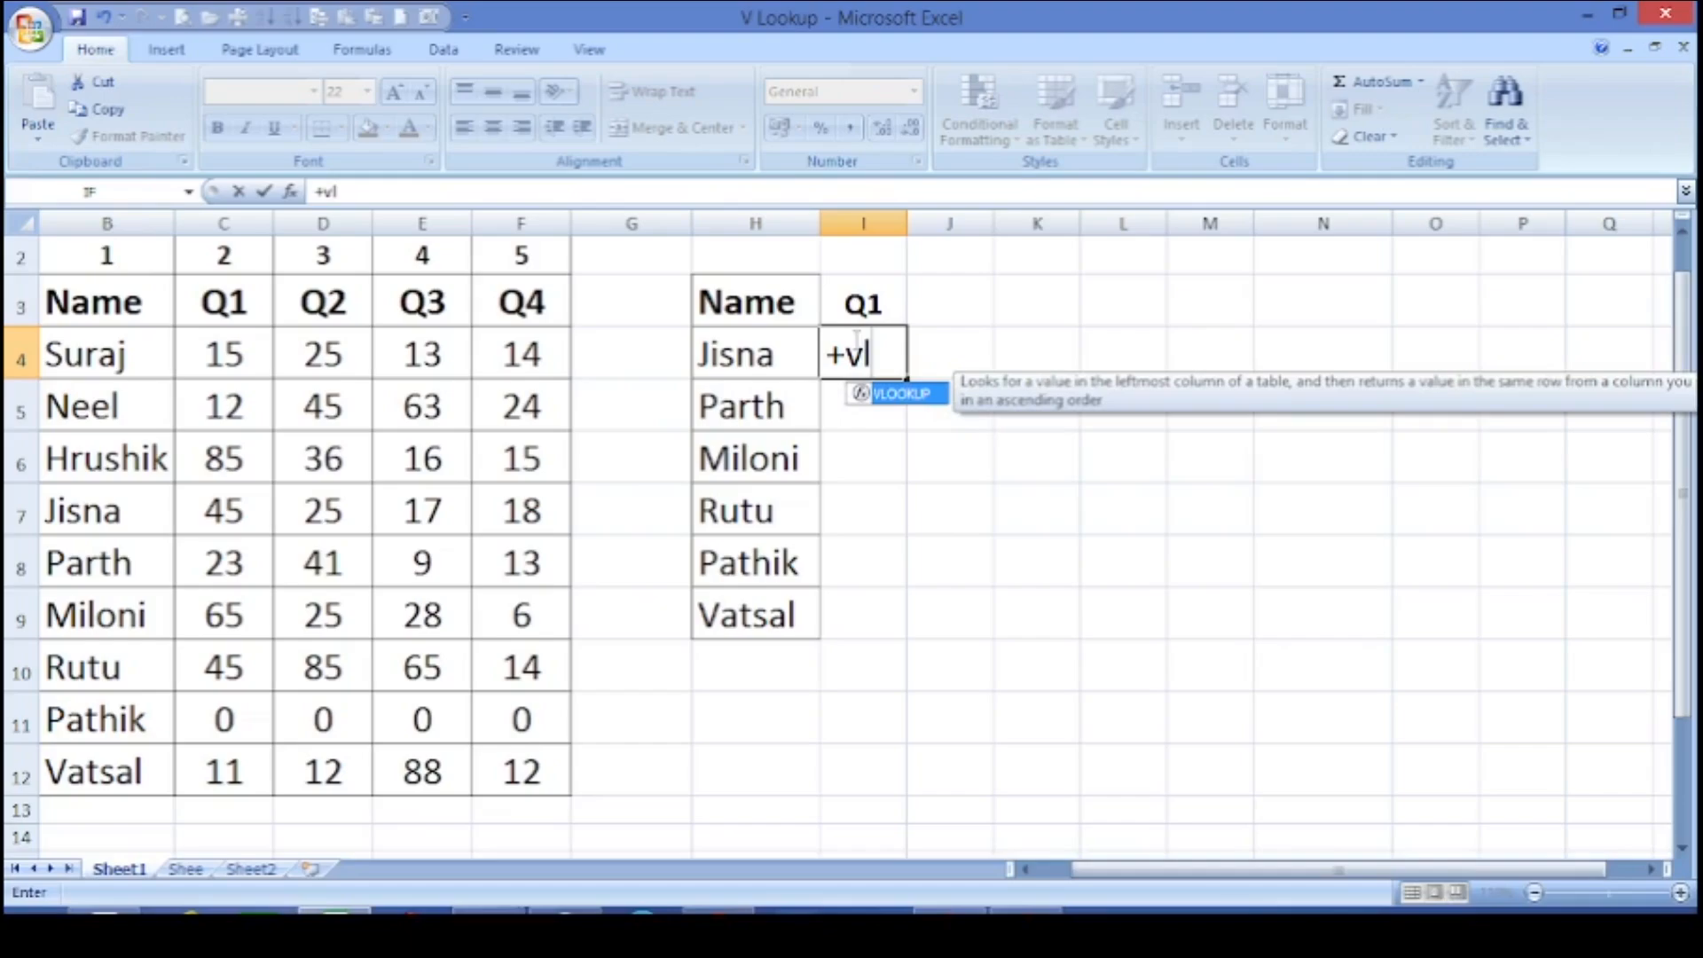
text(ookup()
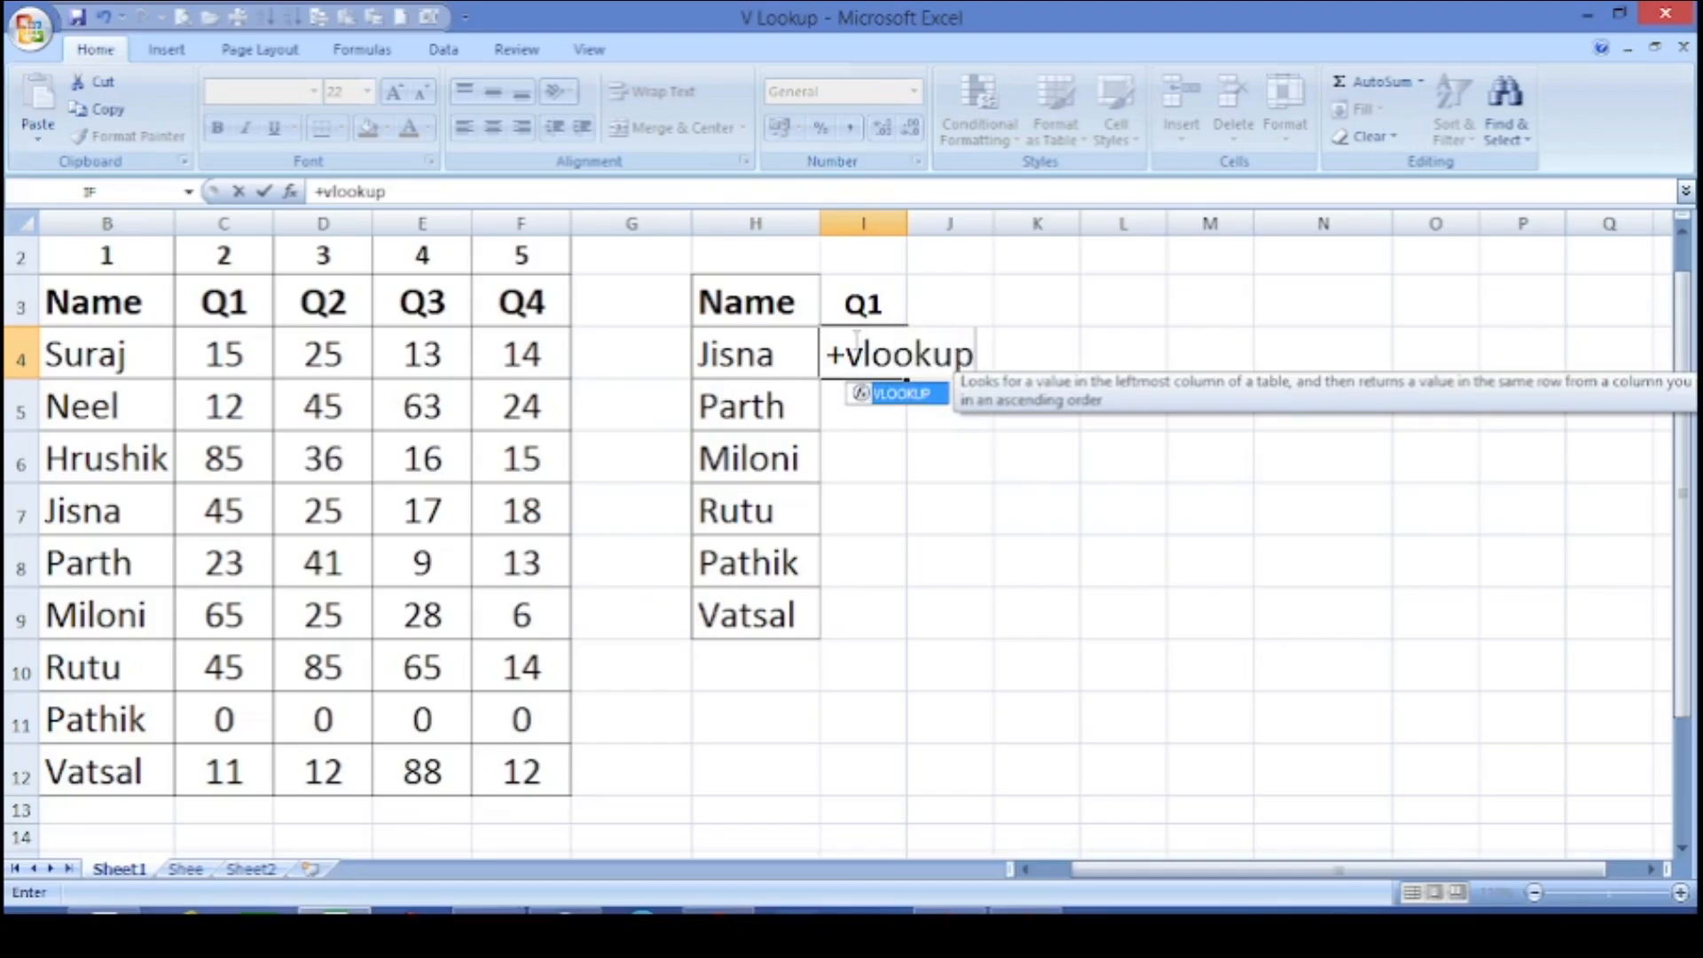
click(735, 356)
text(,)
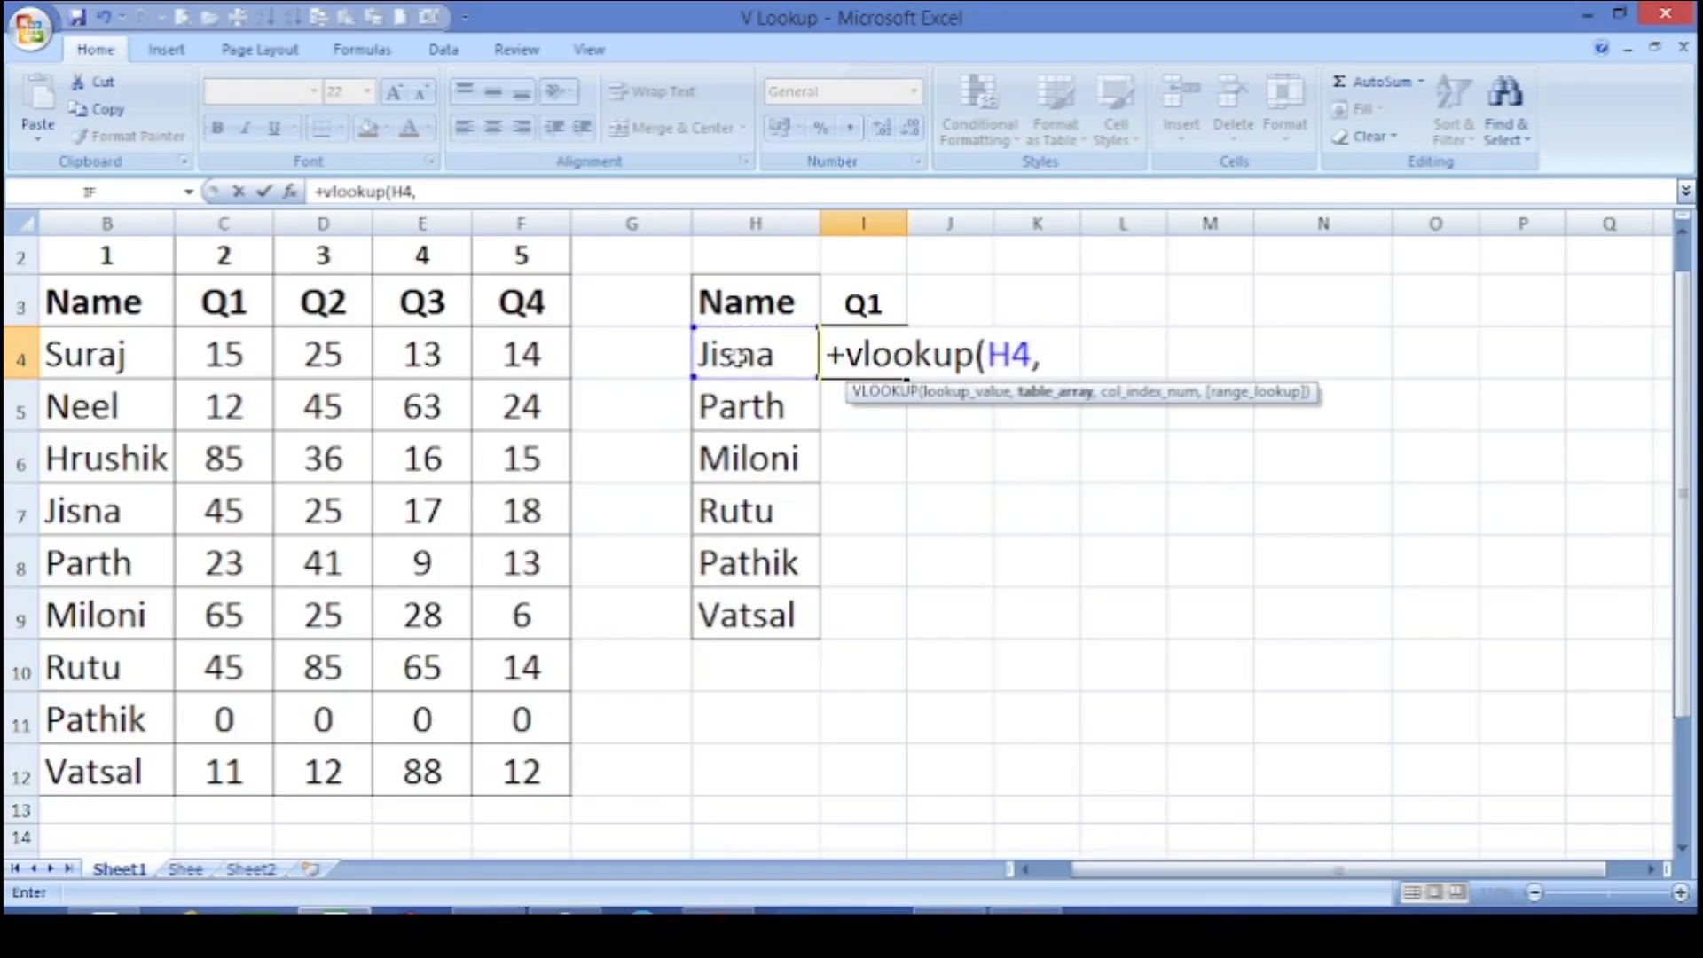
drag(104, 353, 241, 761)
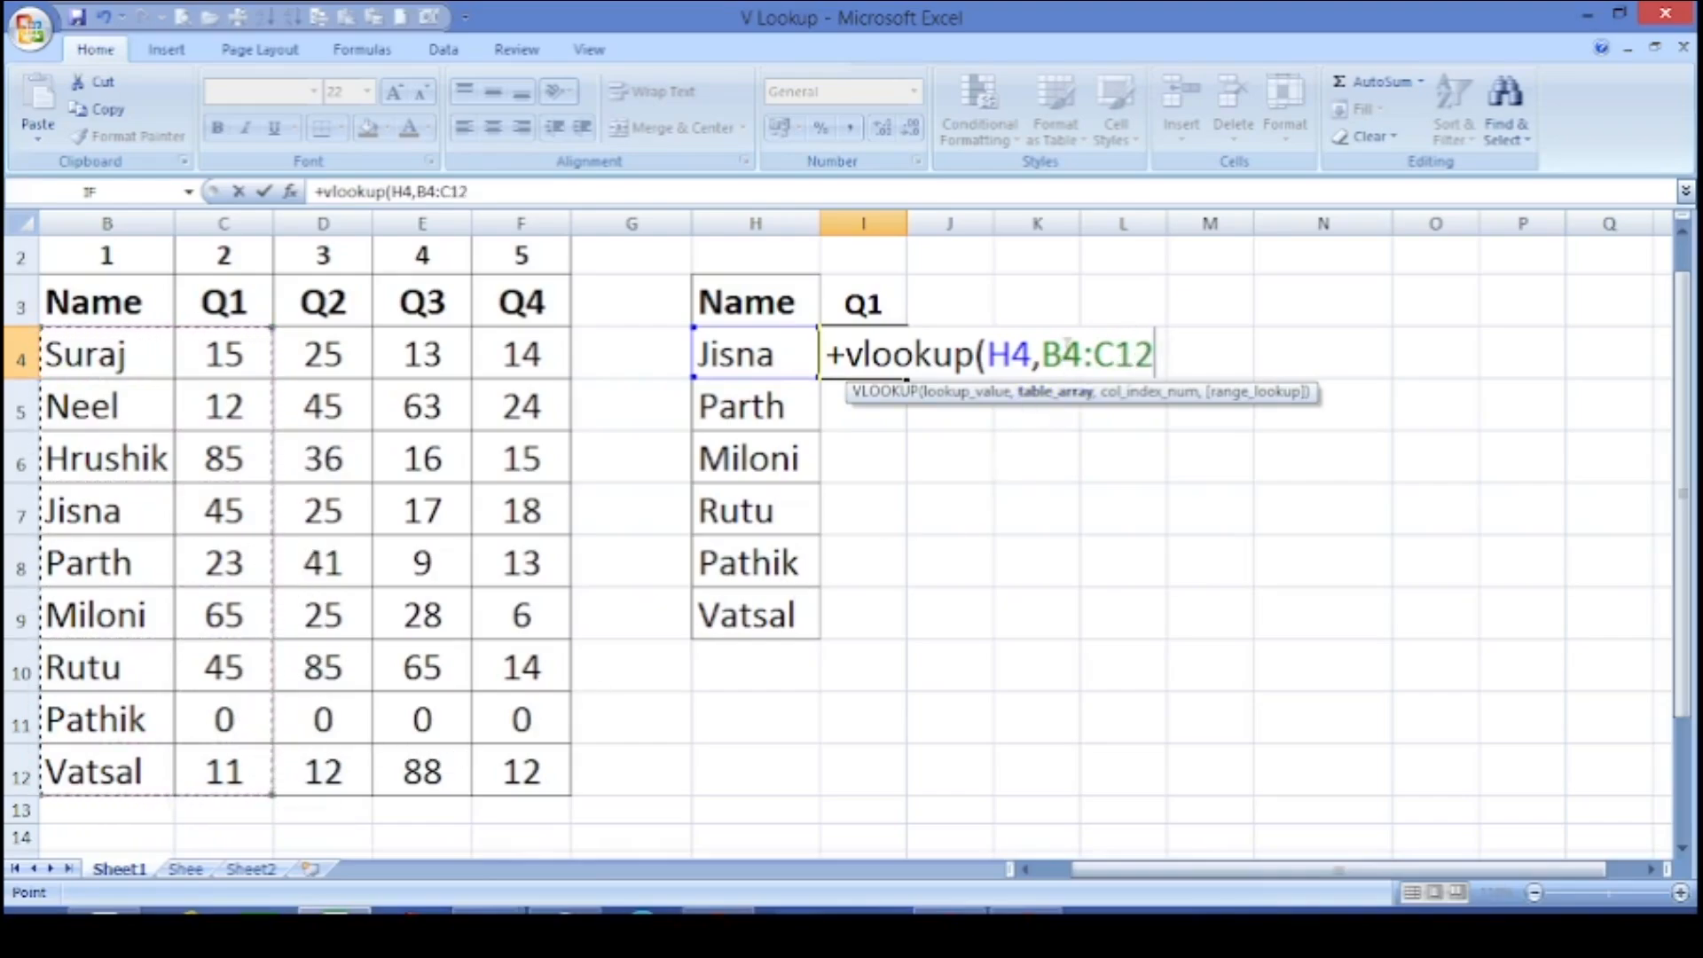
- Make the table range in the I4 formula absolute as $B$4:$C$12
click(1067, 351)
key(F4)
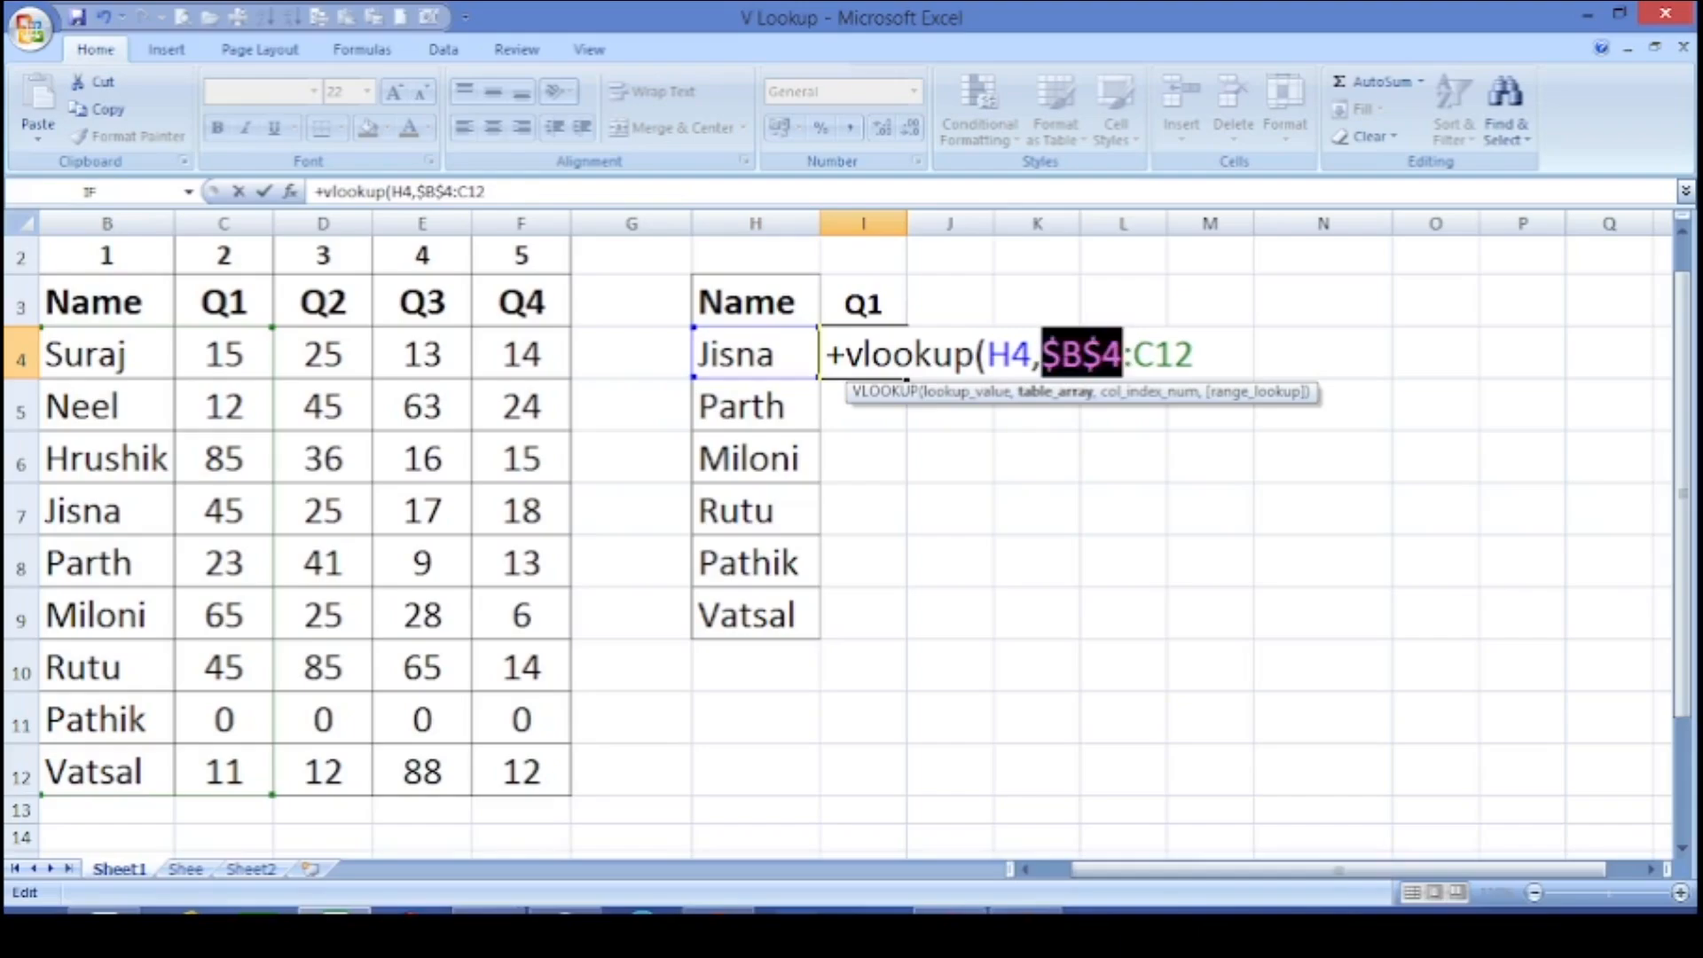
click(1169, 355)
key(F4)
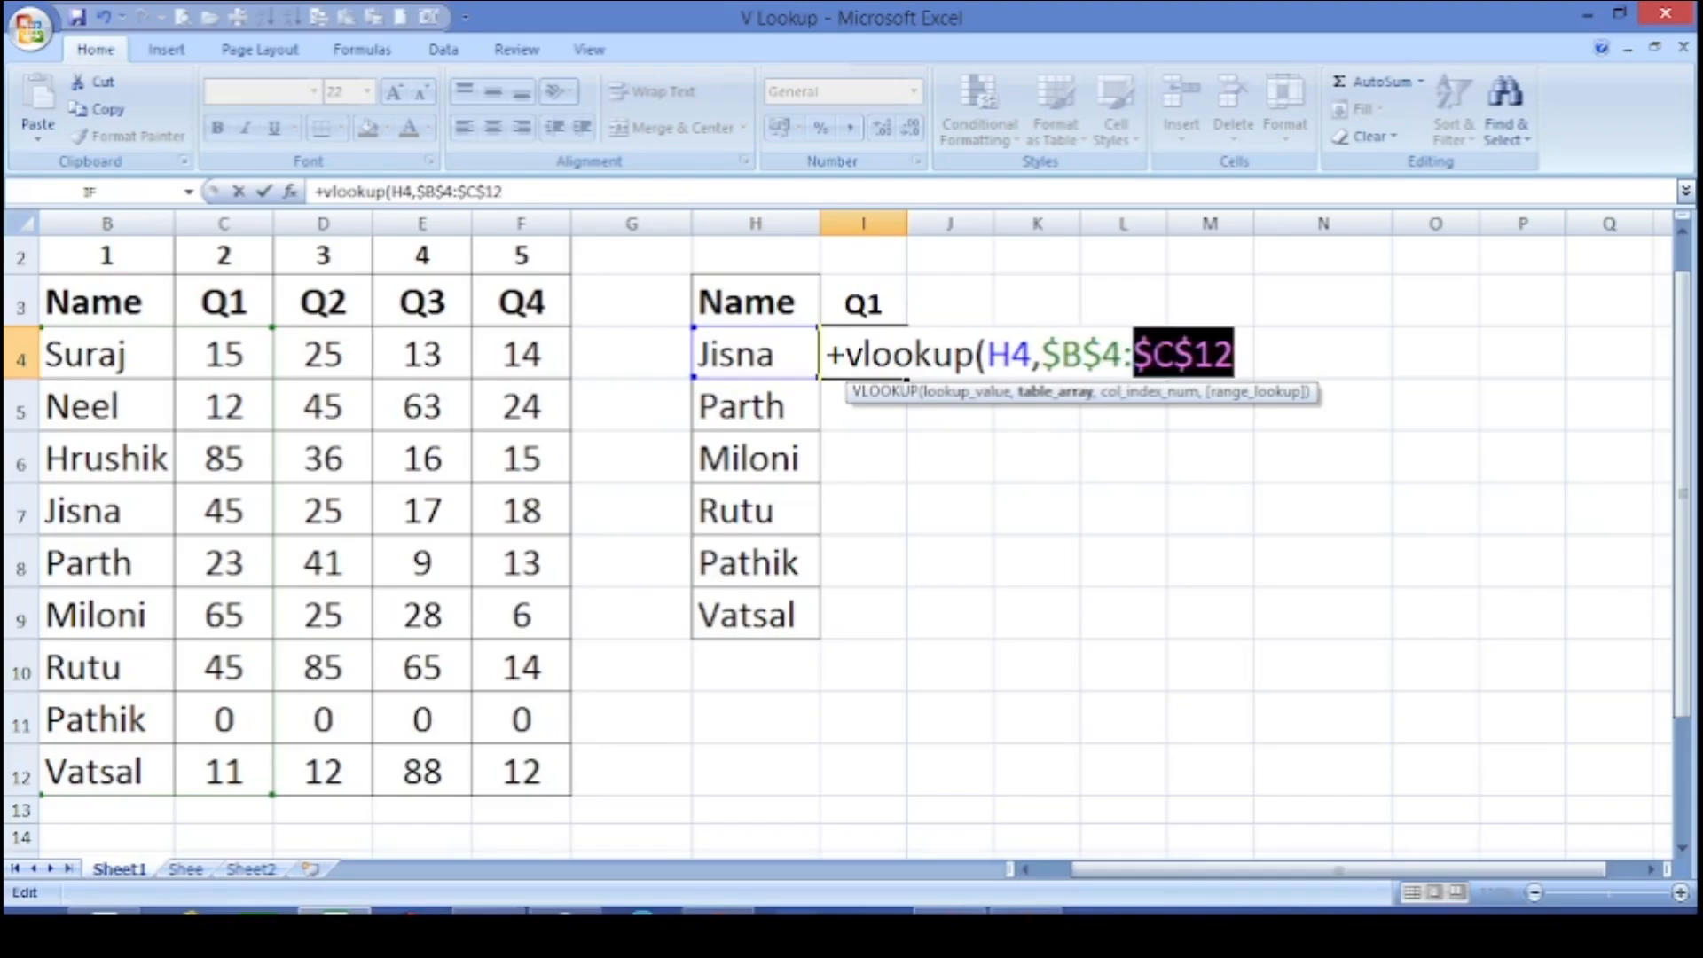
- Complete the I4 VLOOKUP with column index 2 and range lookup 0 for an exact match
click(1249, 357)
text(,2)
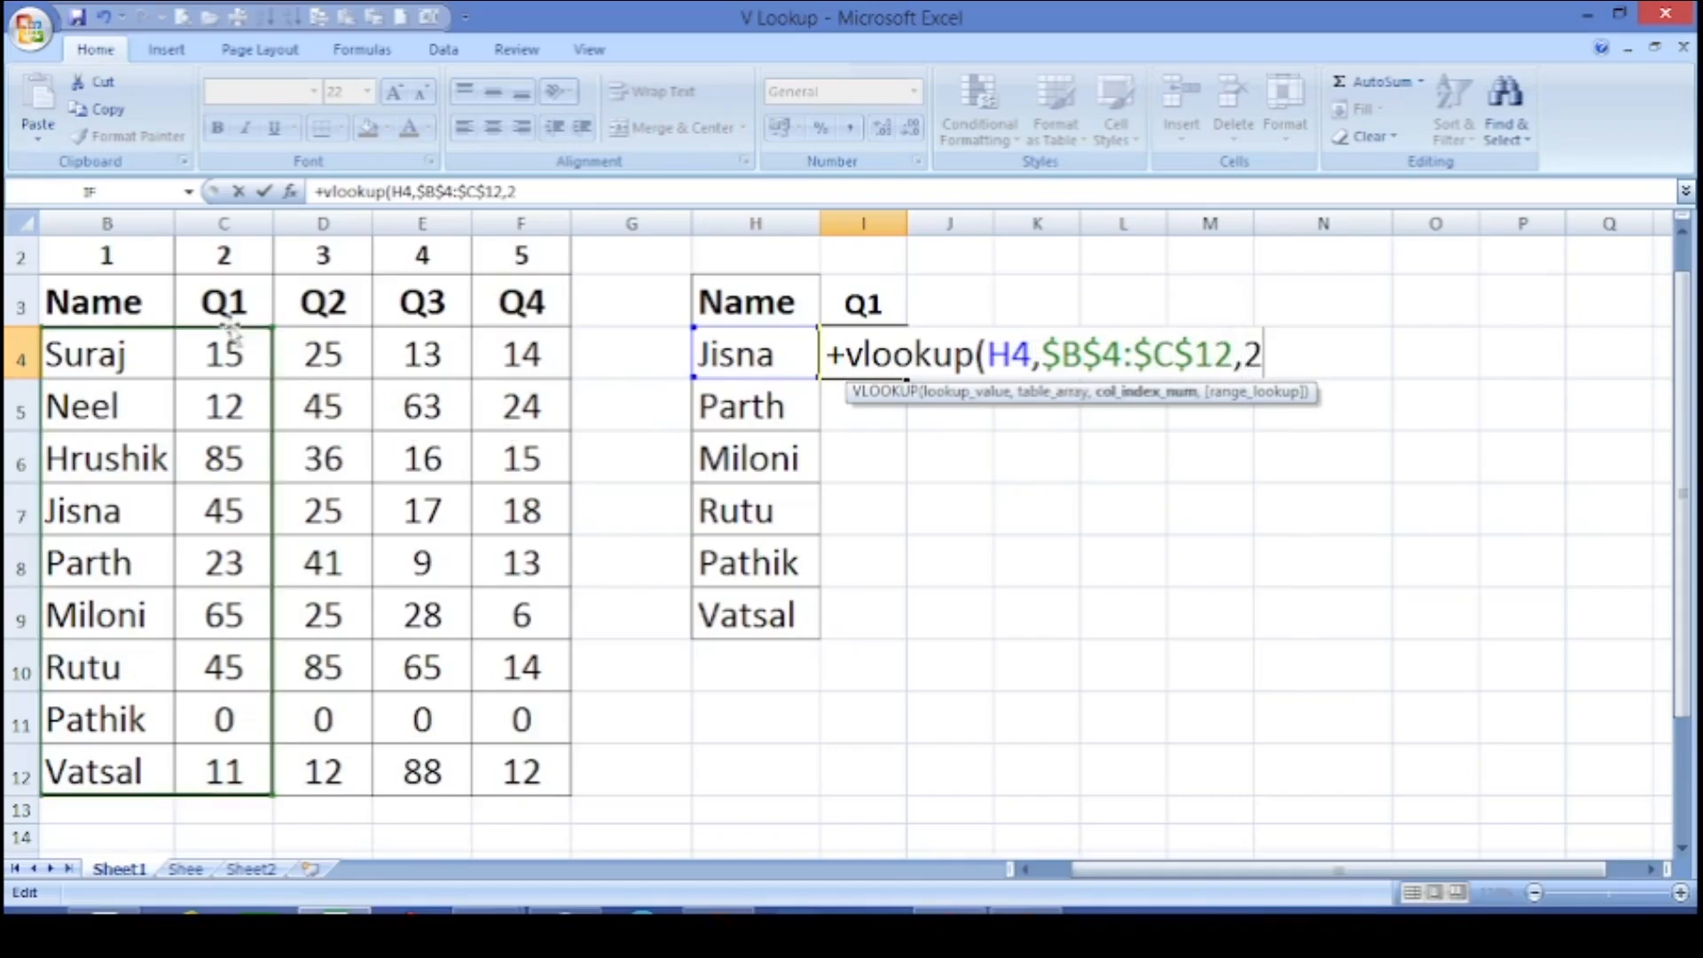
text(,)
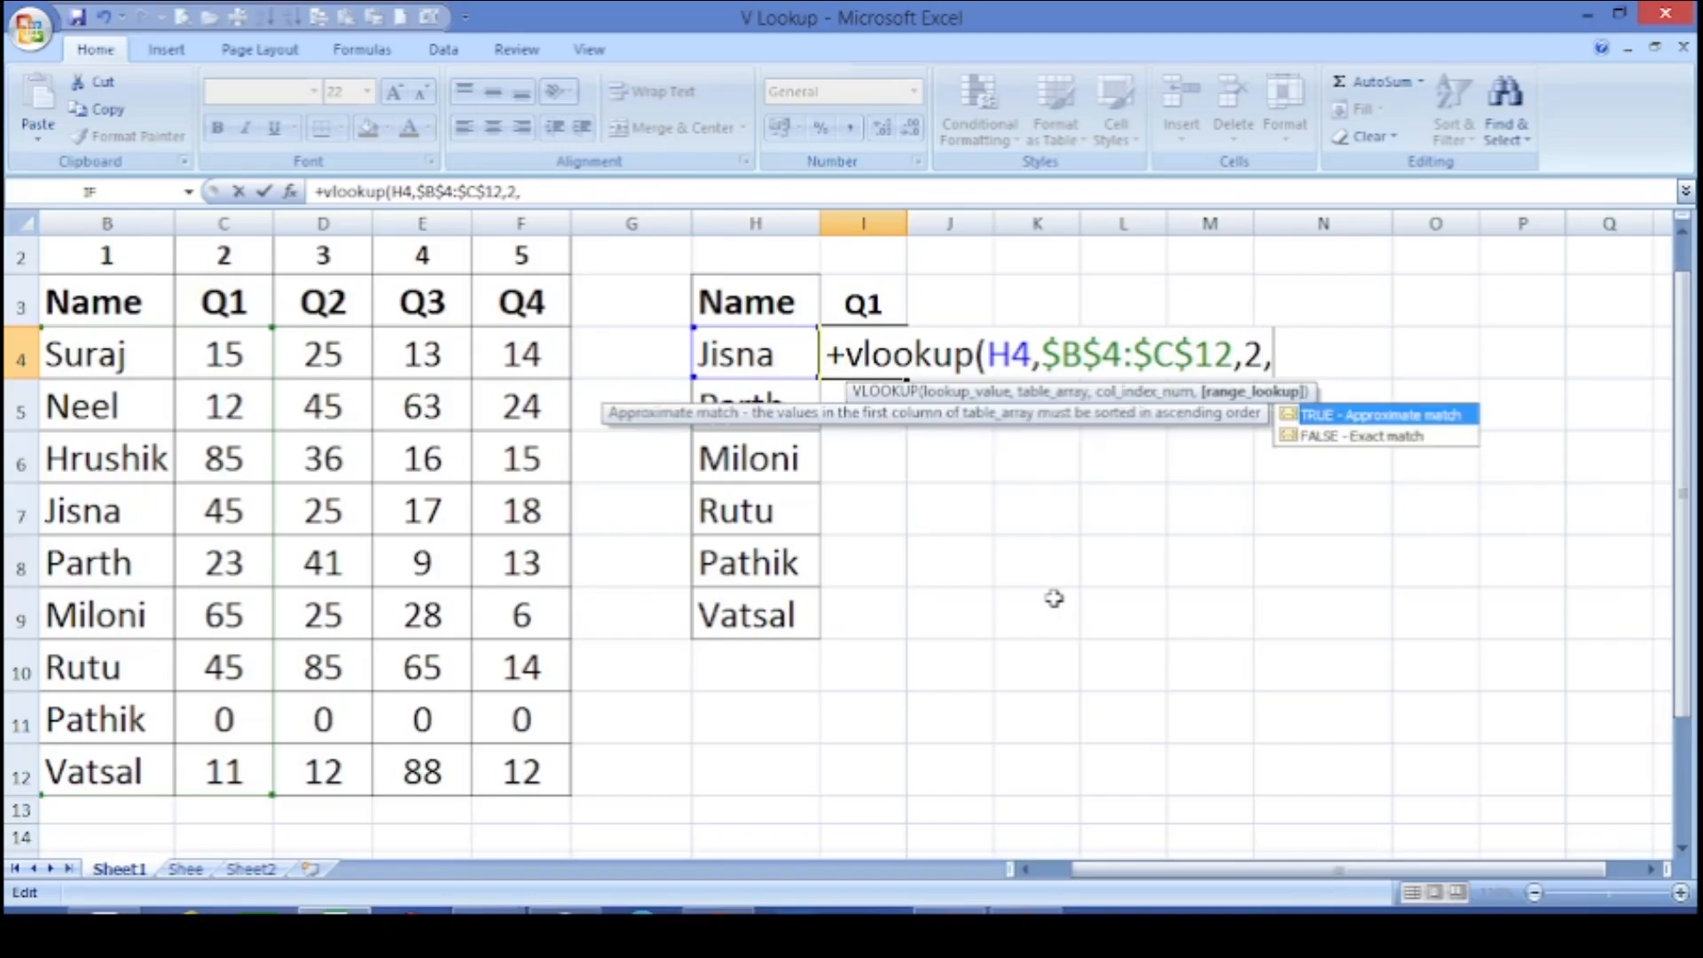
text(0))
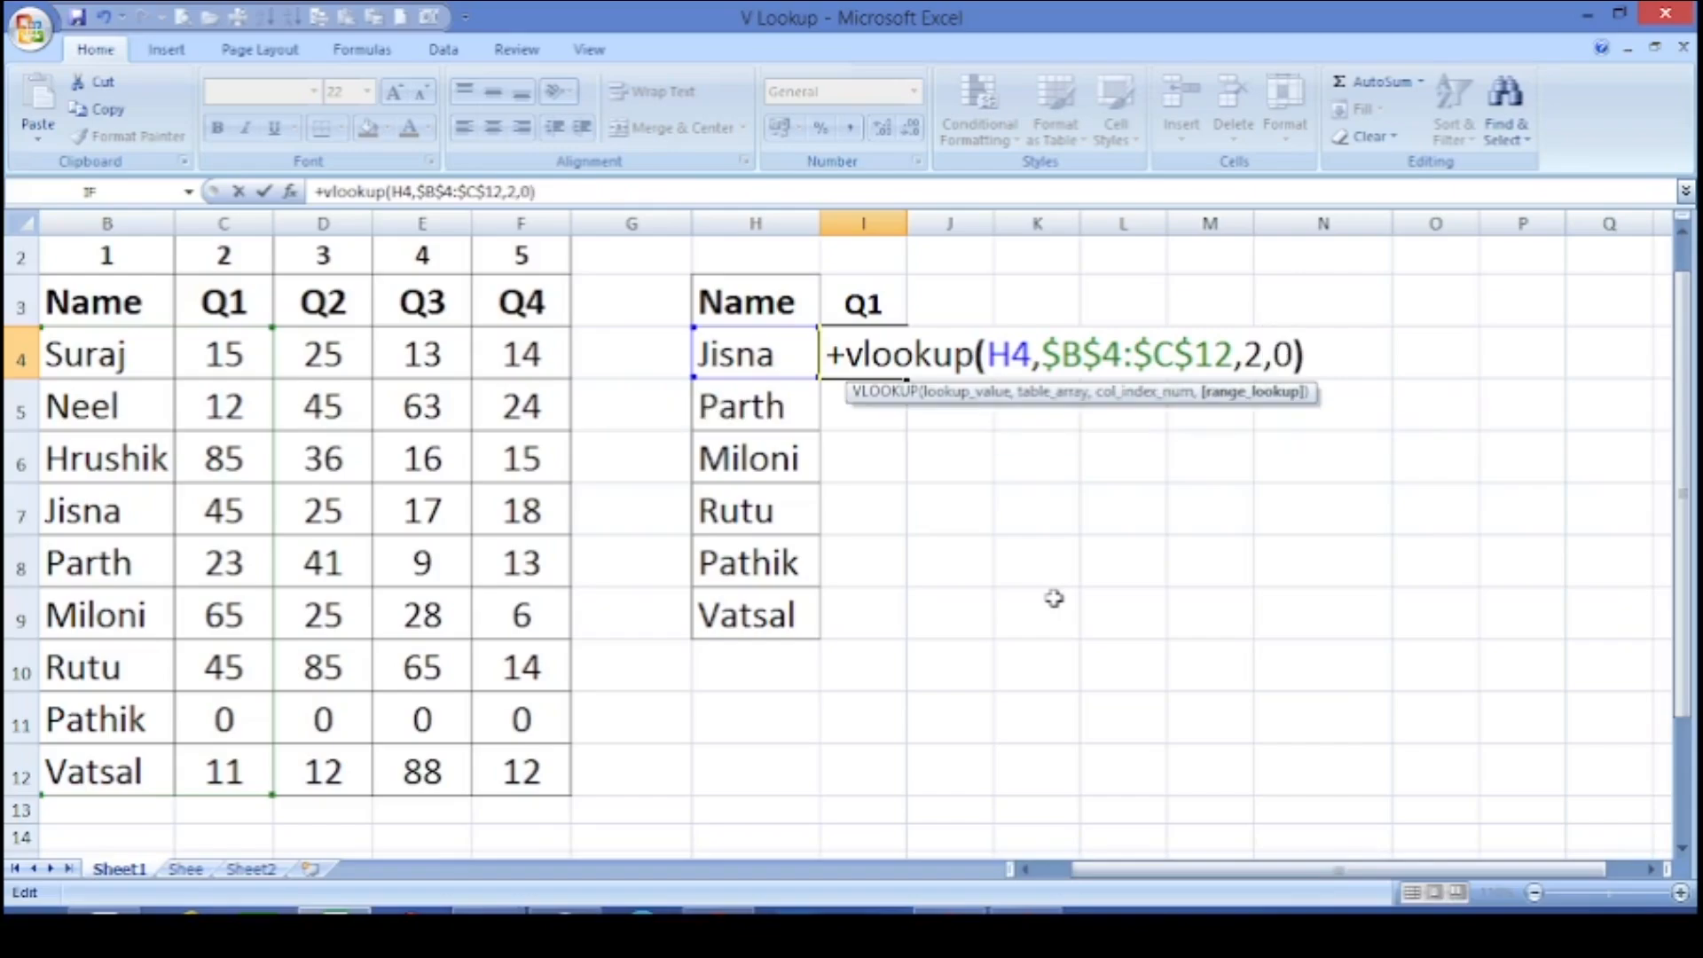
key(Return)
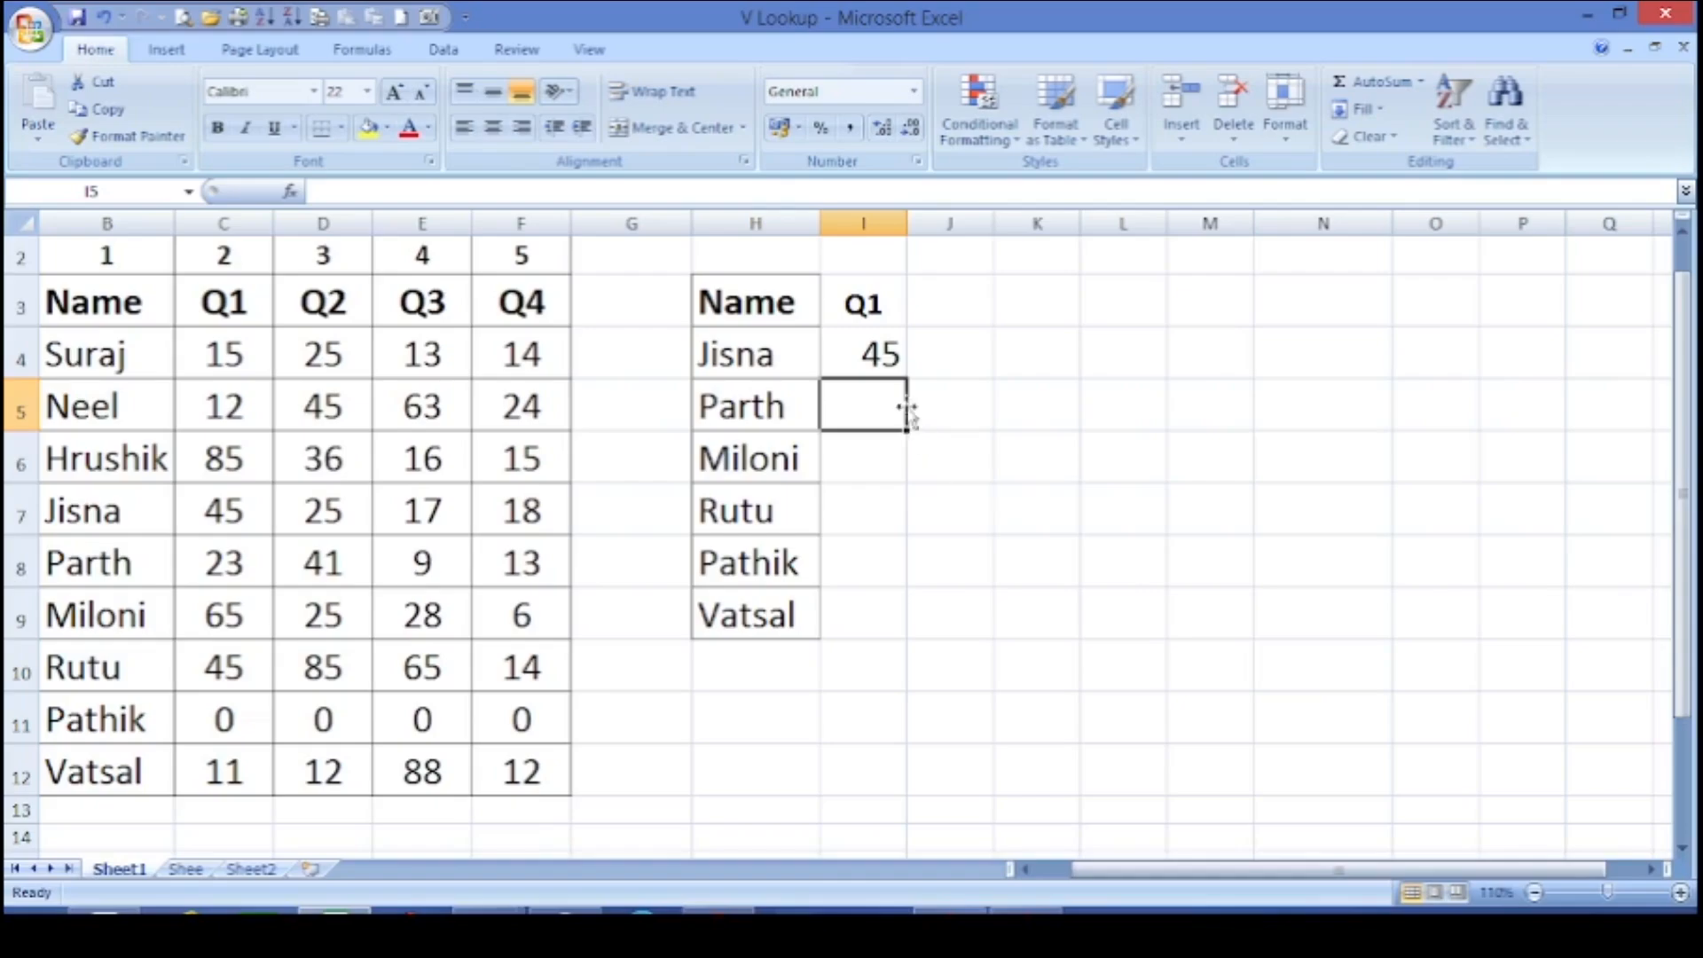
- Fill the I4 formula down to I9 and autofit the width of column I
click(877, 354)
drag(907, 379, 899, 637)
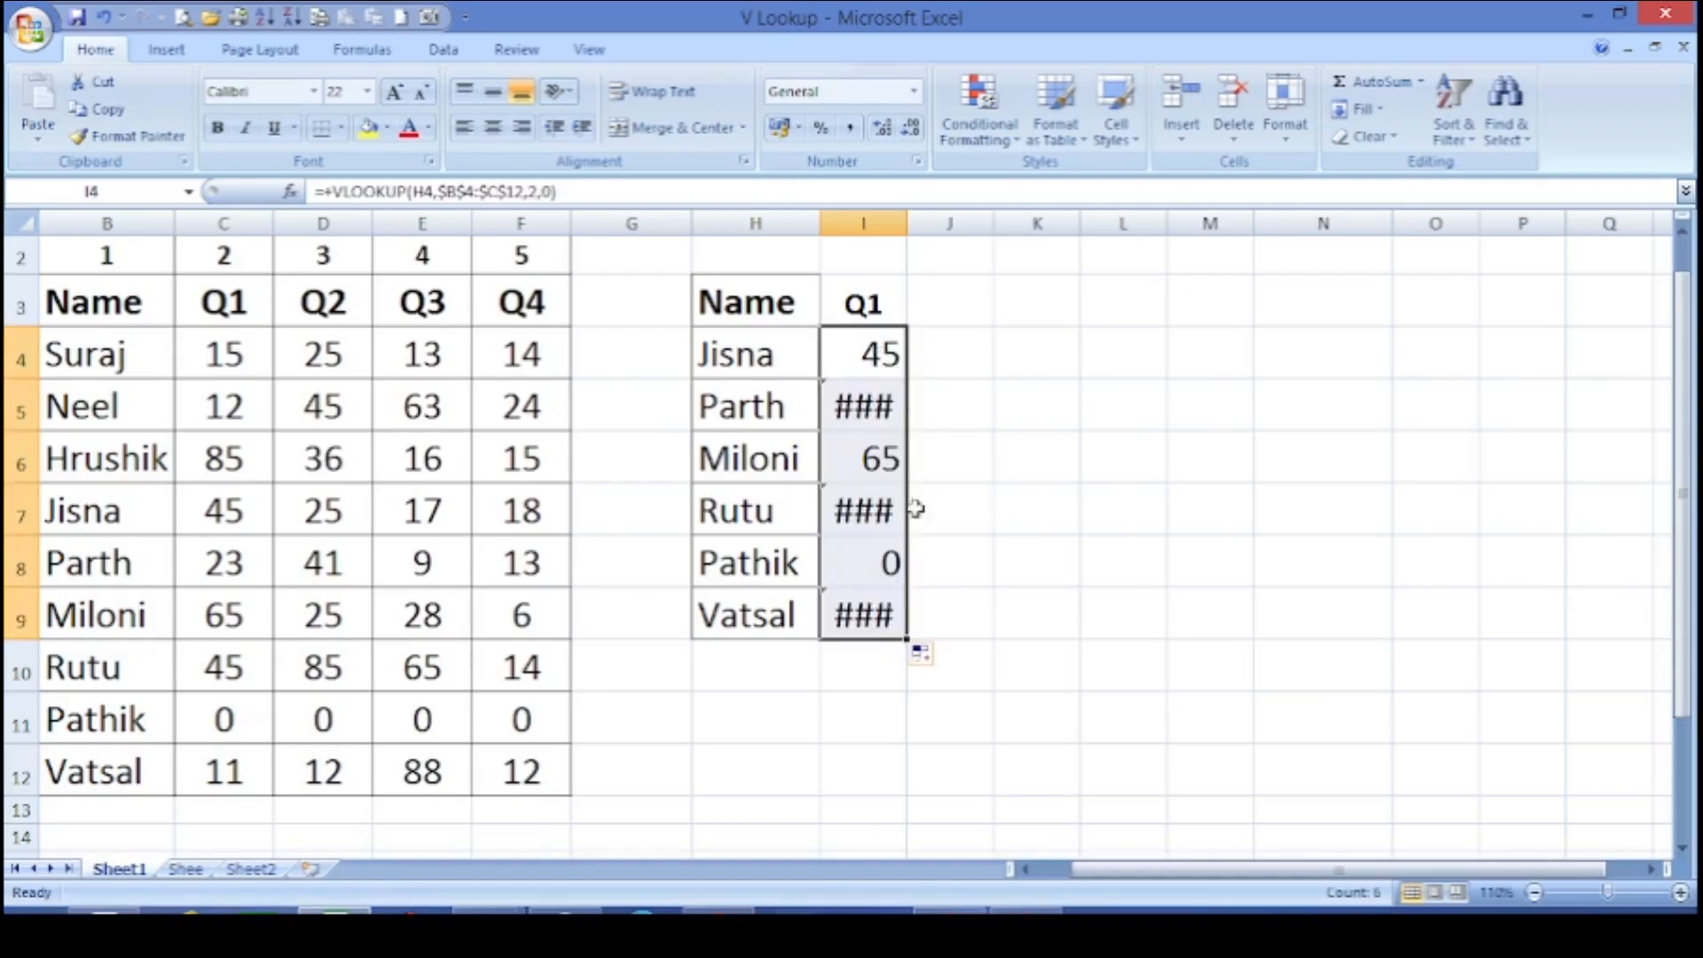
double_click(906, 222)
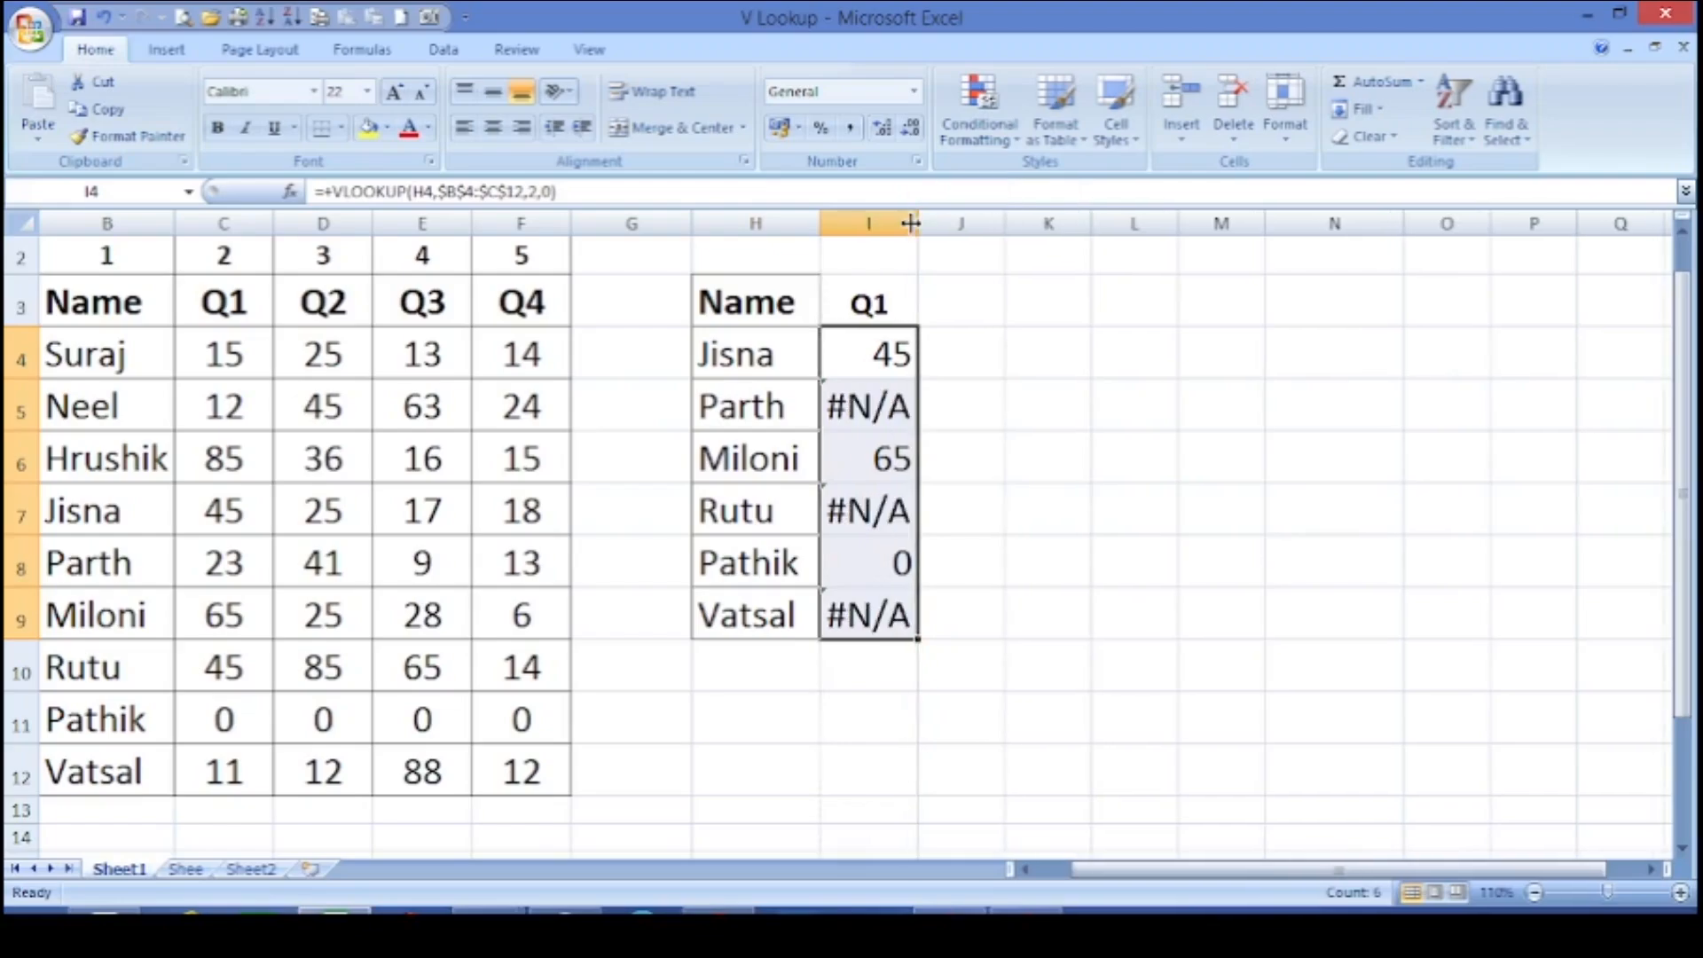
- Delete the trailing space from the name in H5 and check the lookup in I5
click(861, 406)
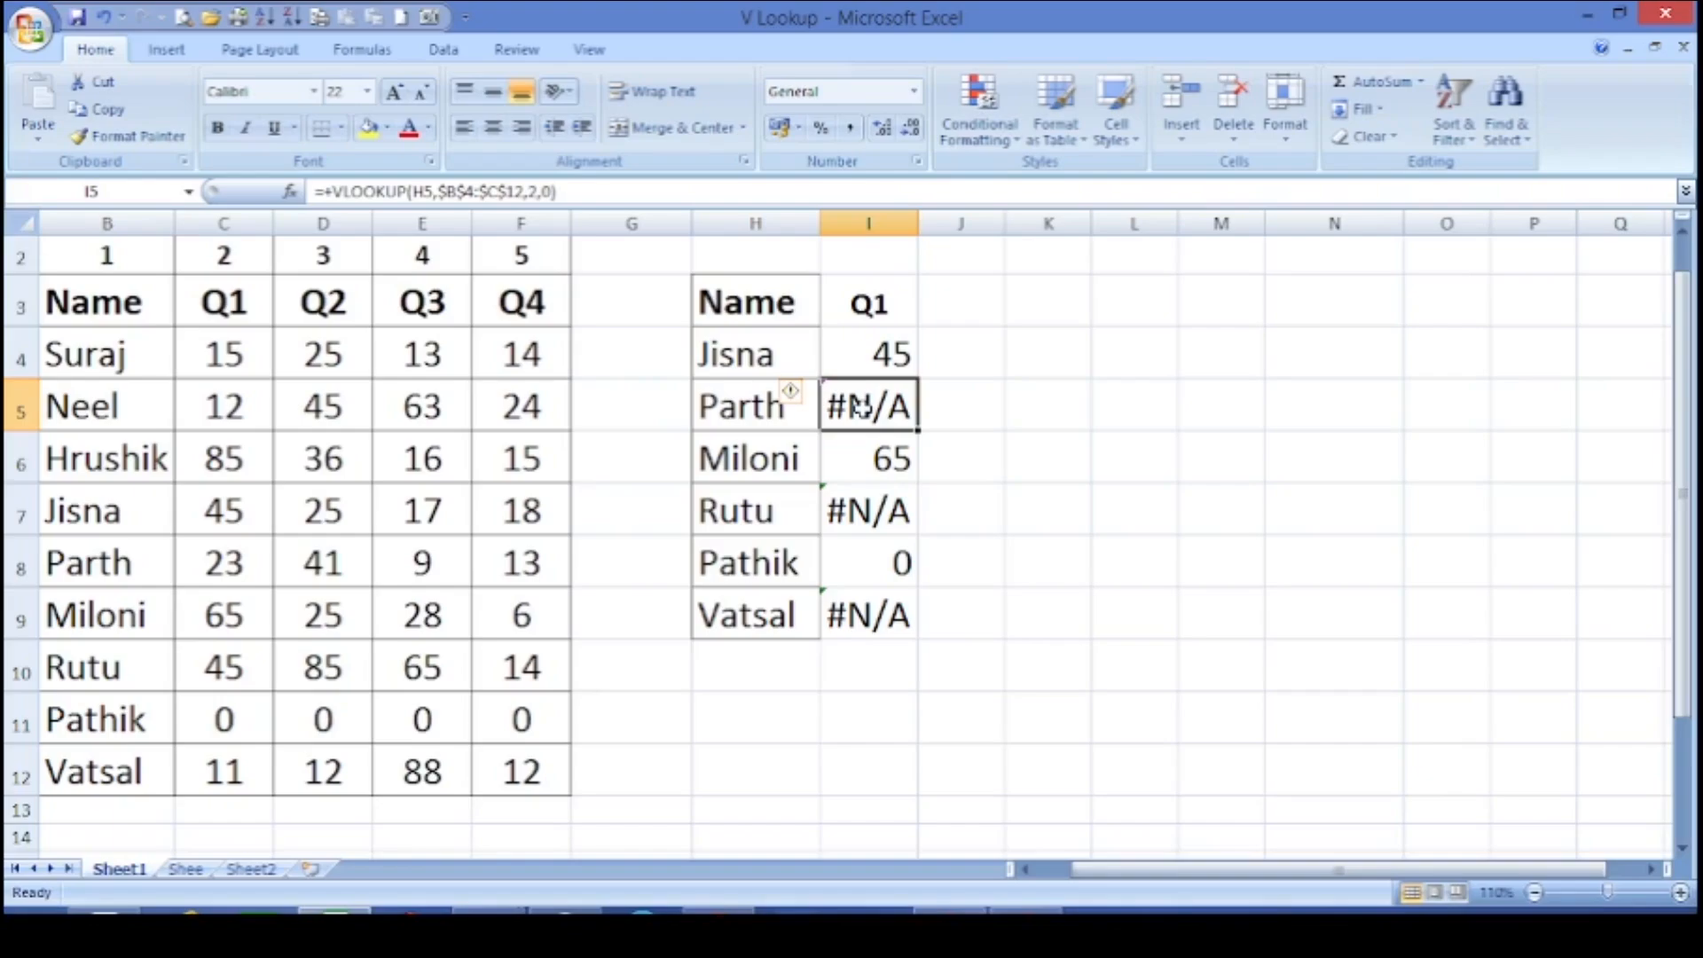
click(865, 359)
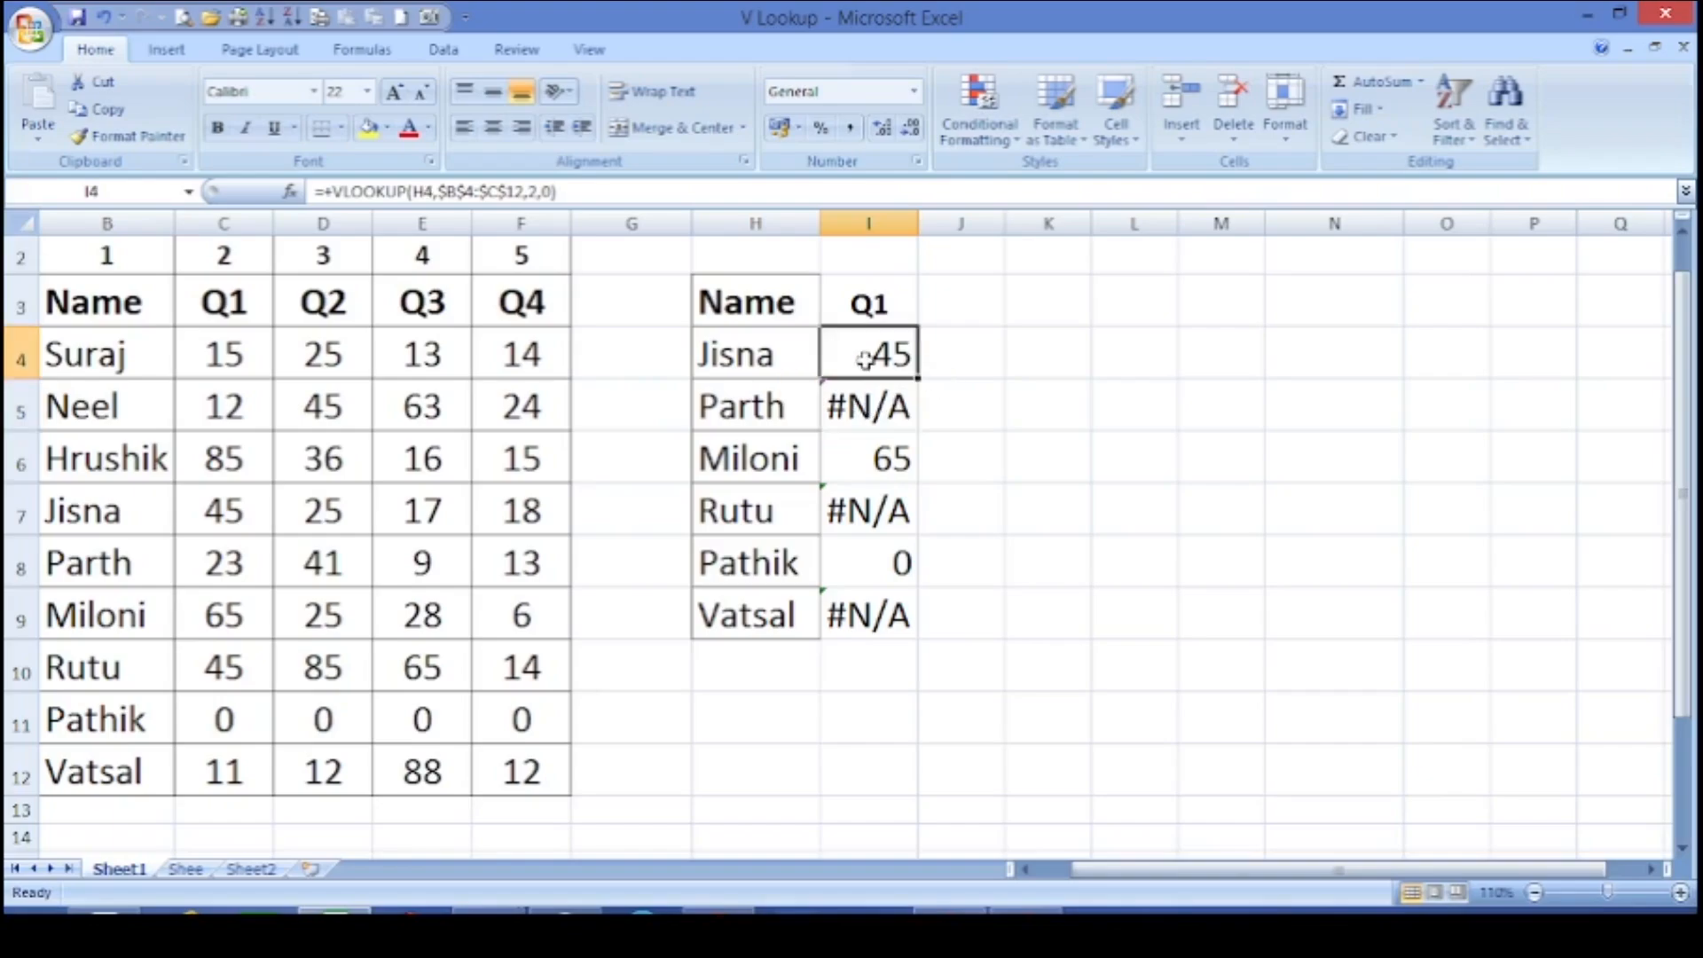
click(763, 401)
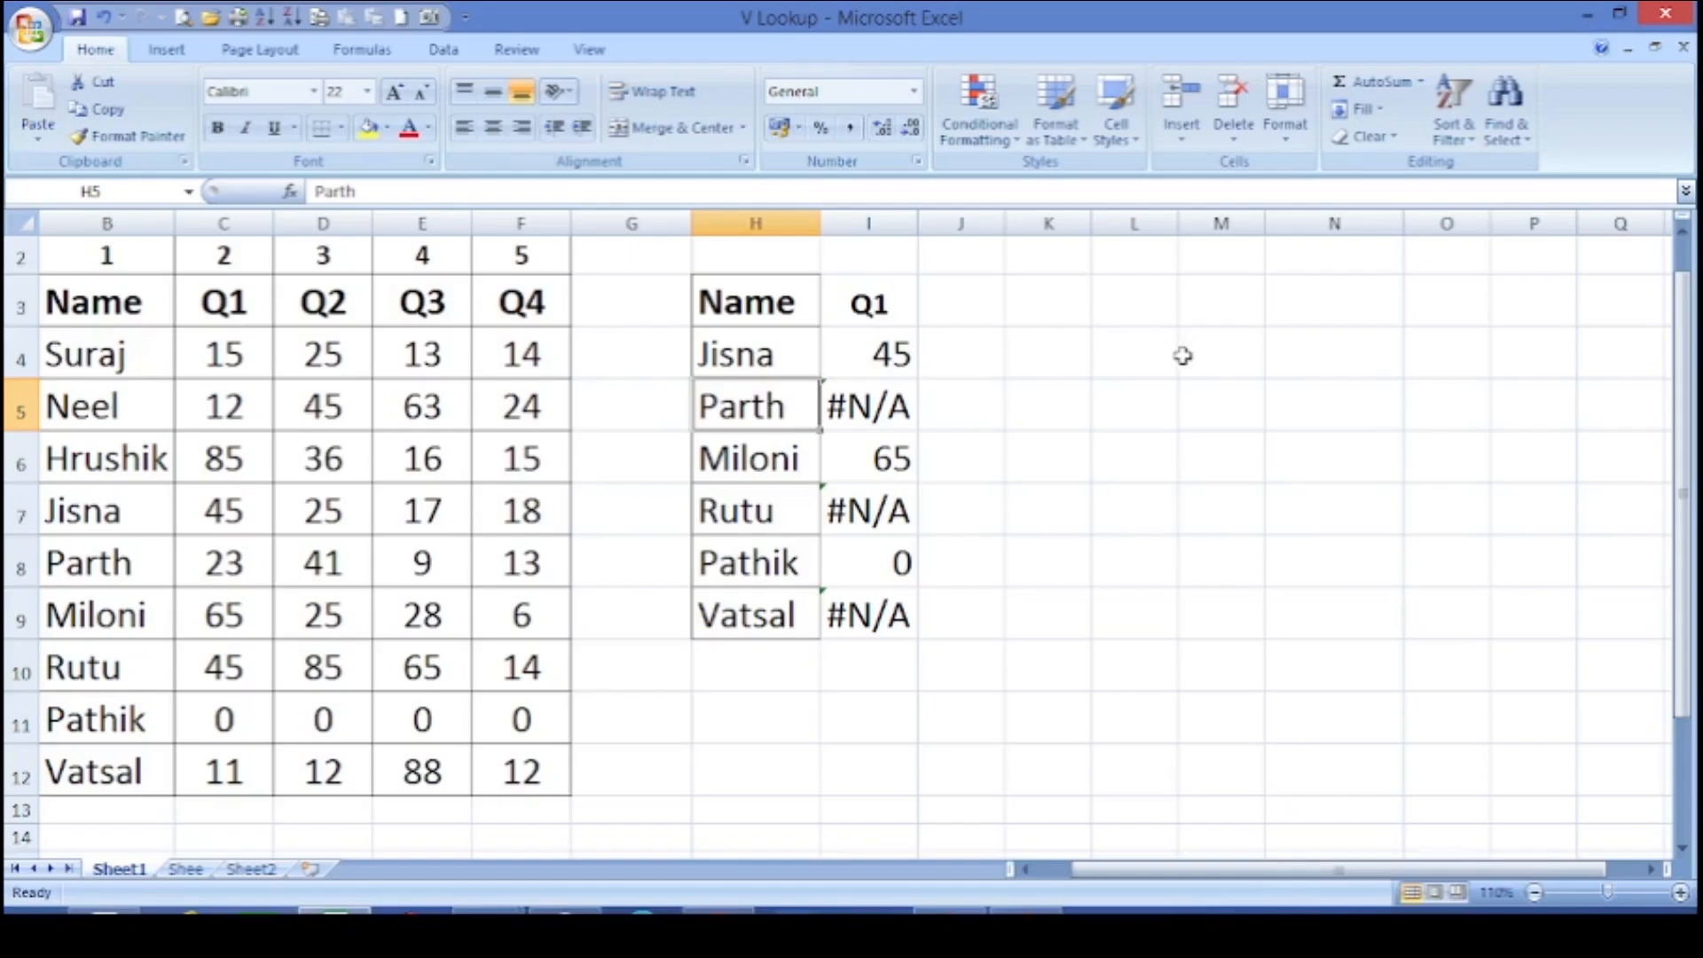
key(F2)
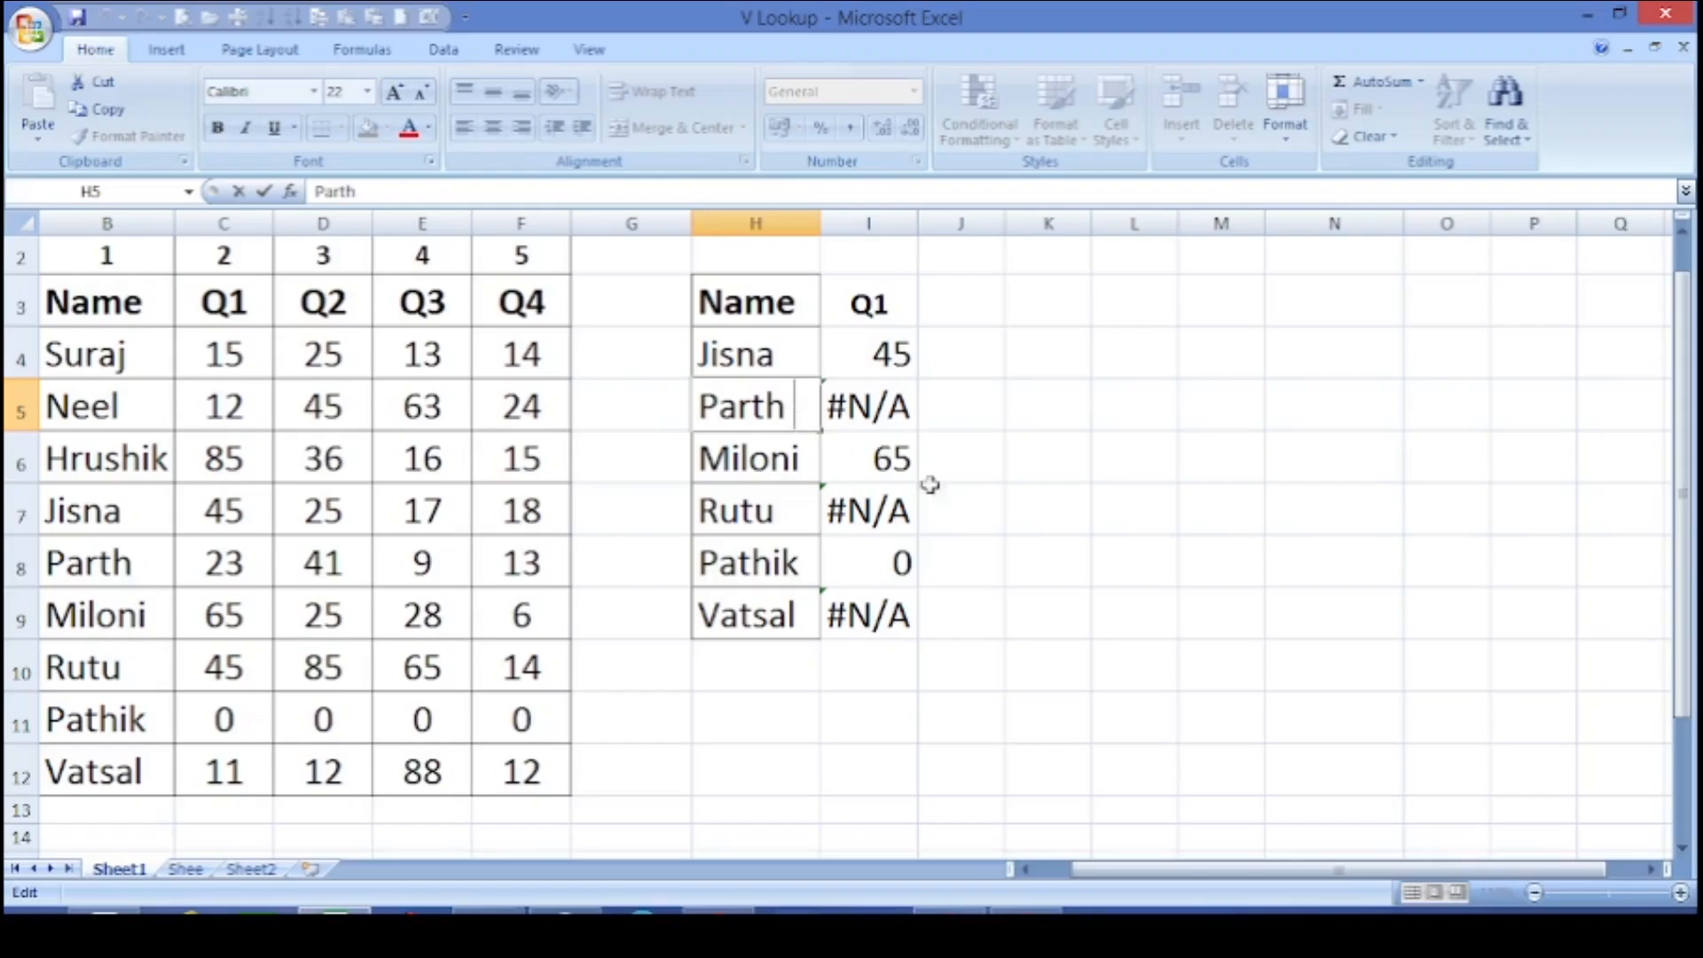
key(BackSpace)
key(Return)
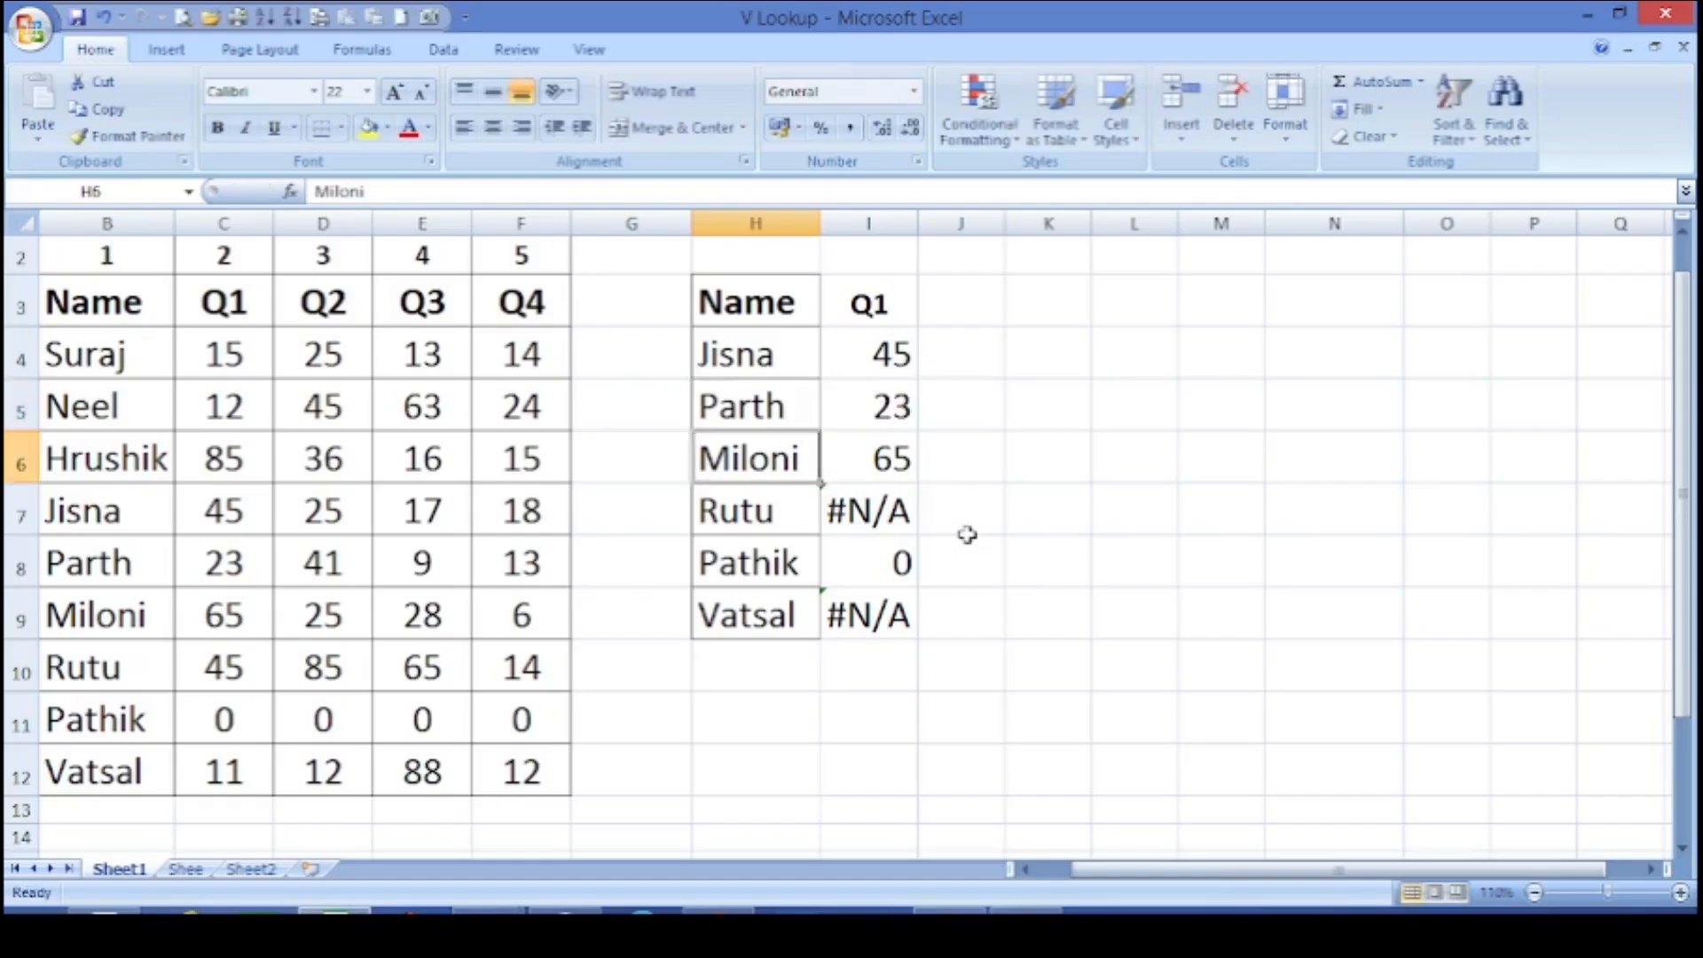
key(Up)
key(Right)
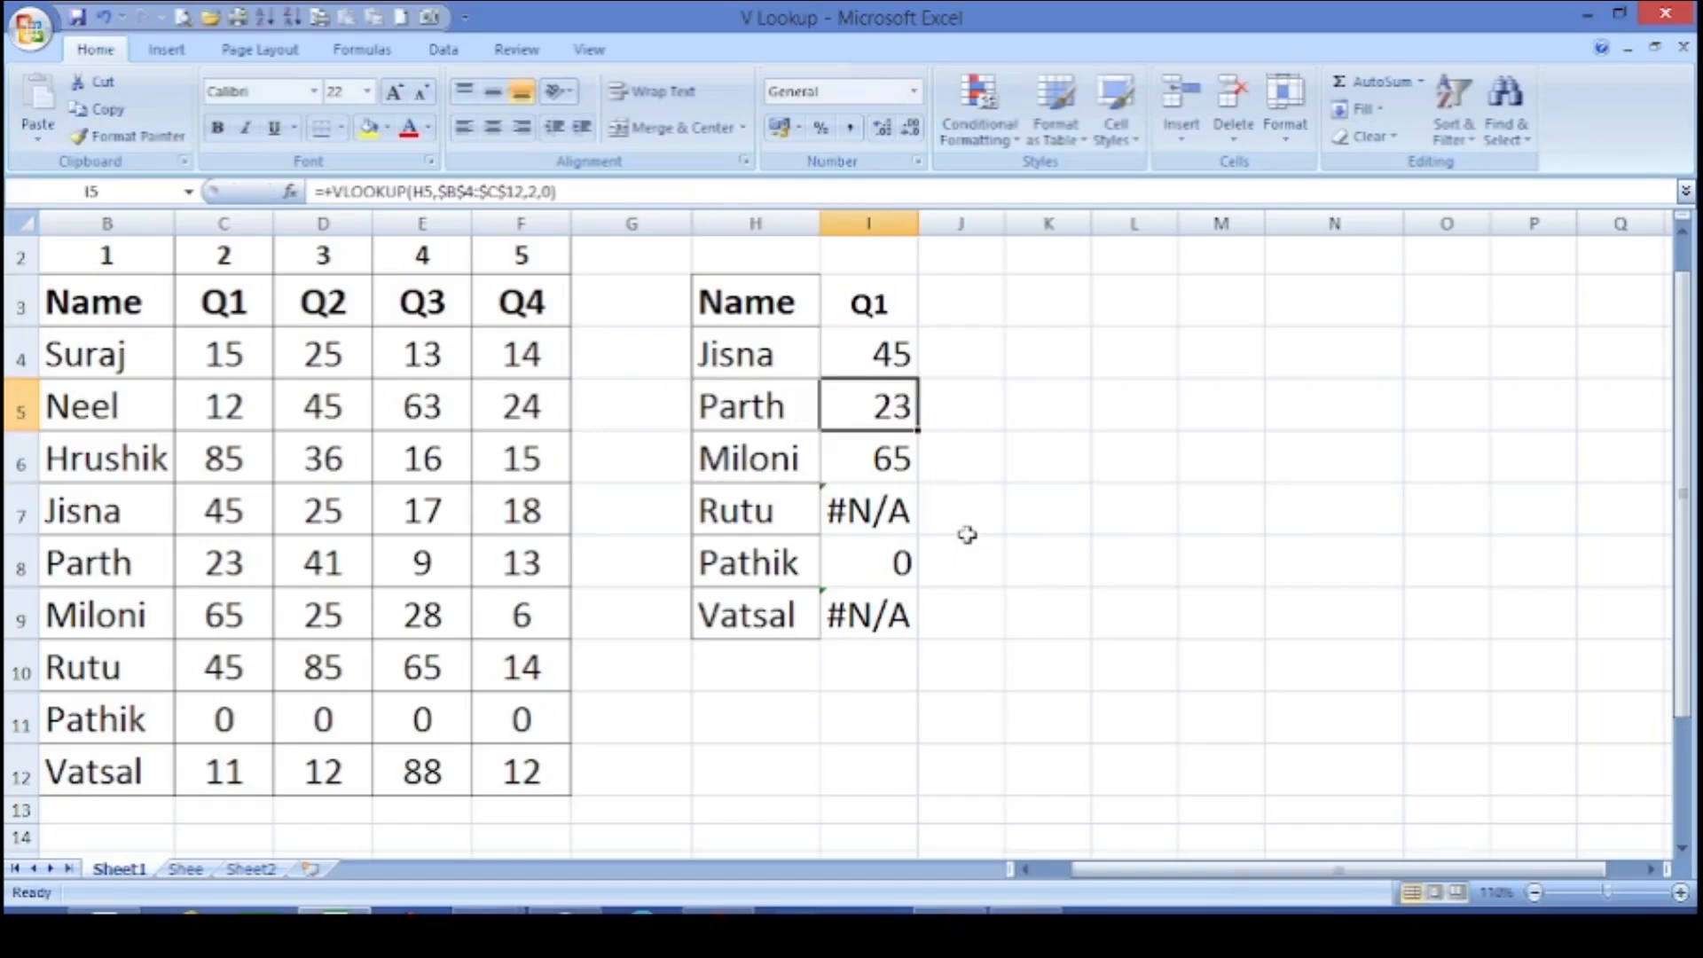
key(Left)
key(Left)
key(Left)
key(Left)
key(Left)
key(Left)
key(Left)
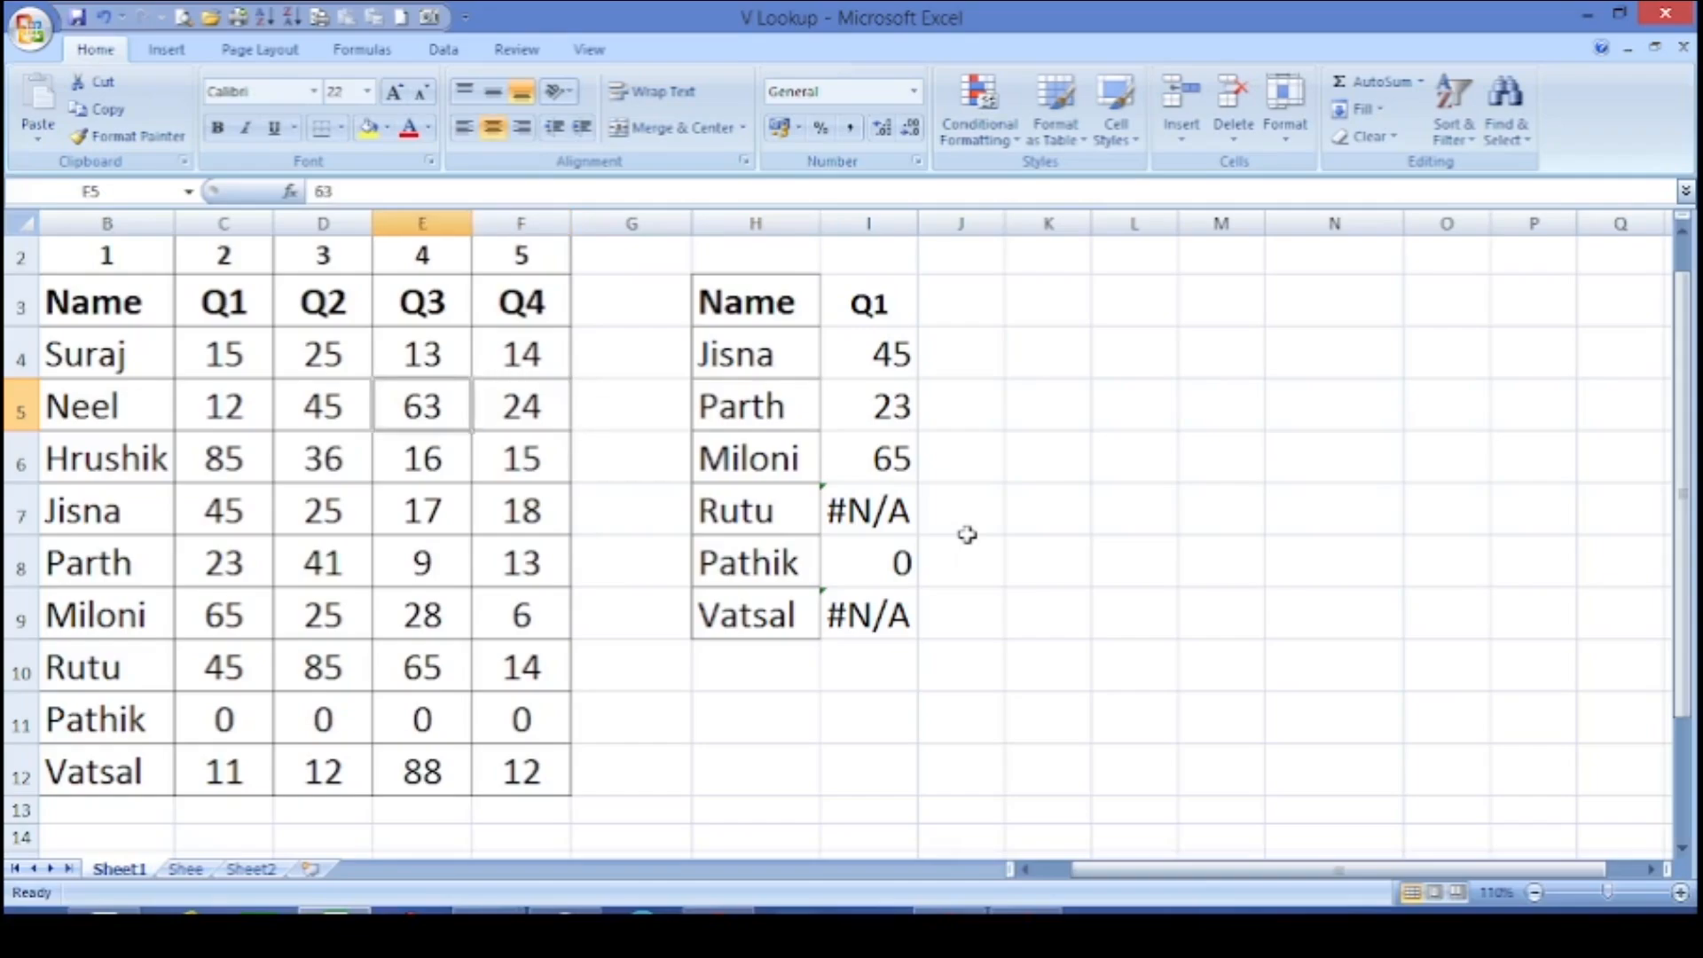
key(Right)
key(Right)
key(Right)
key(Right)
key(Right)
key(Right)
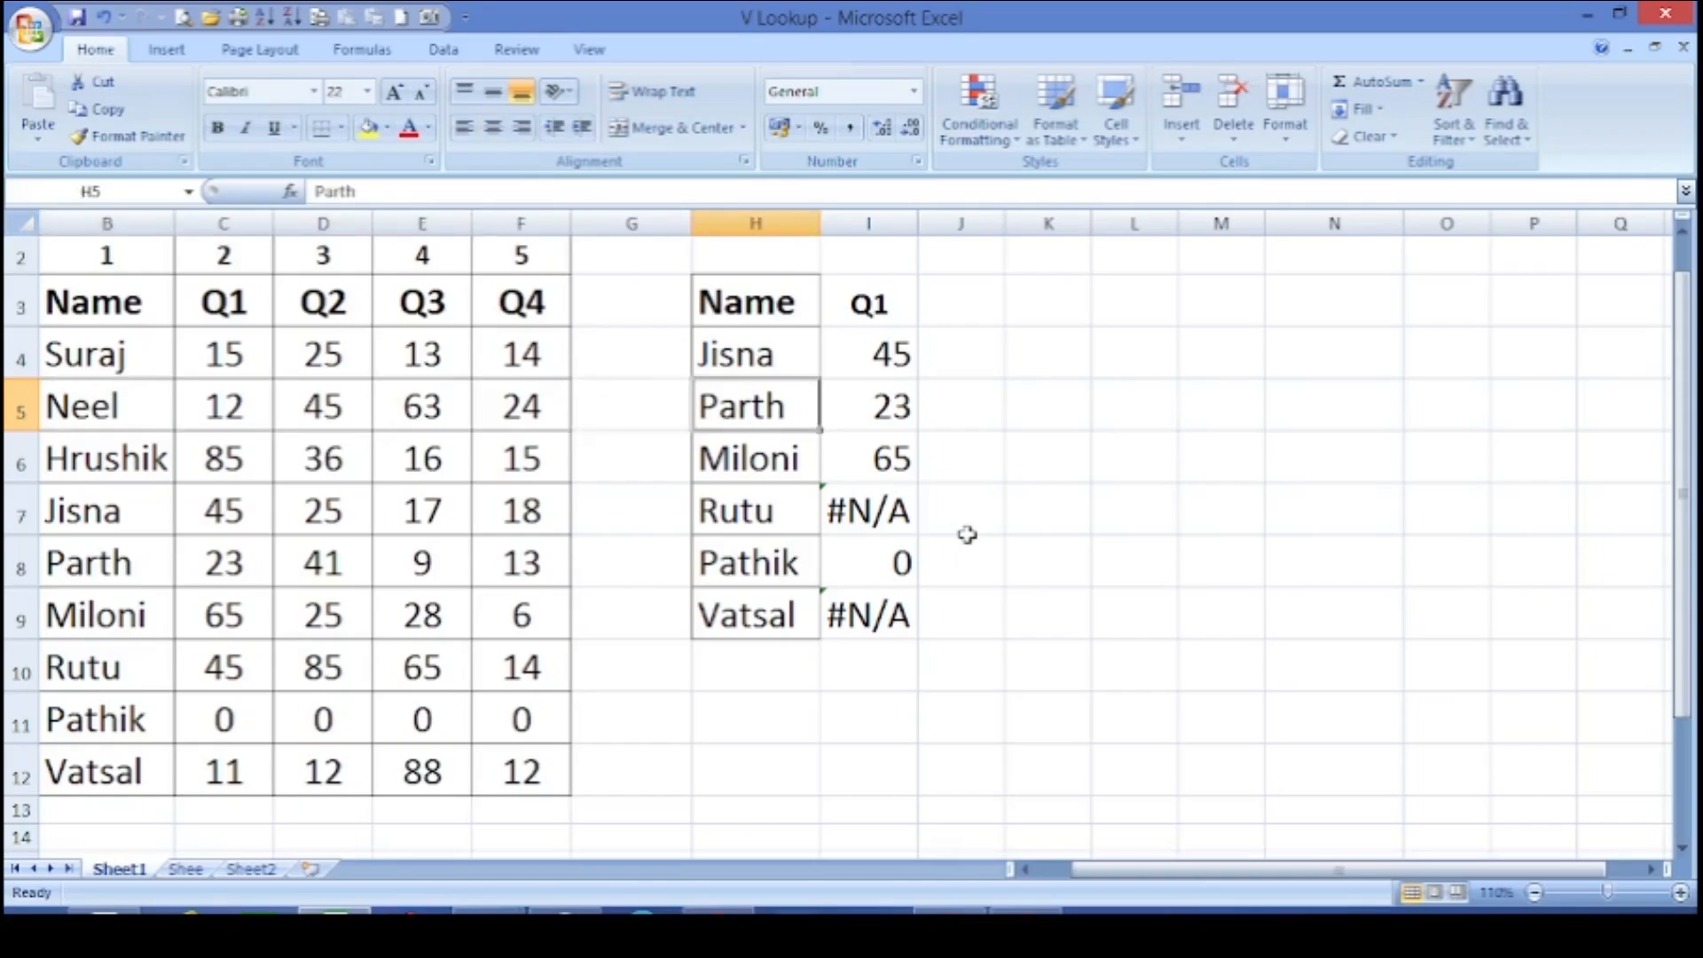
key(Right)
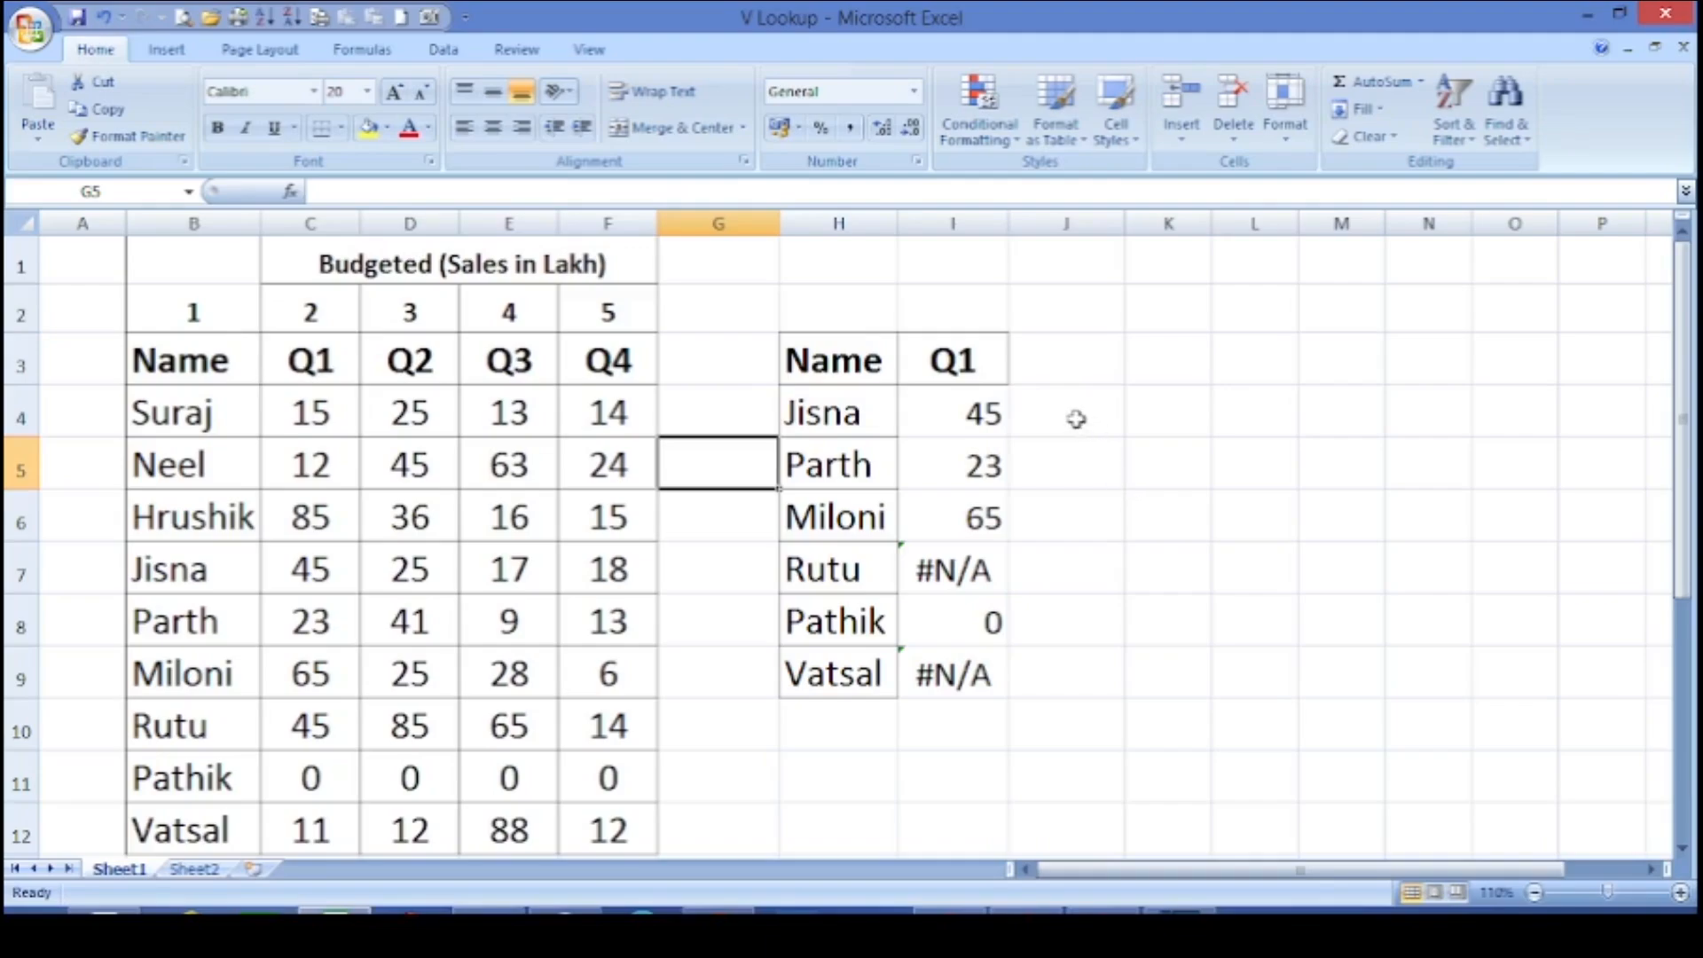
- Enter a TRIM formula in J4 that strips extra spaces from H4, and fill it down to J9
click(1076, 420)
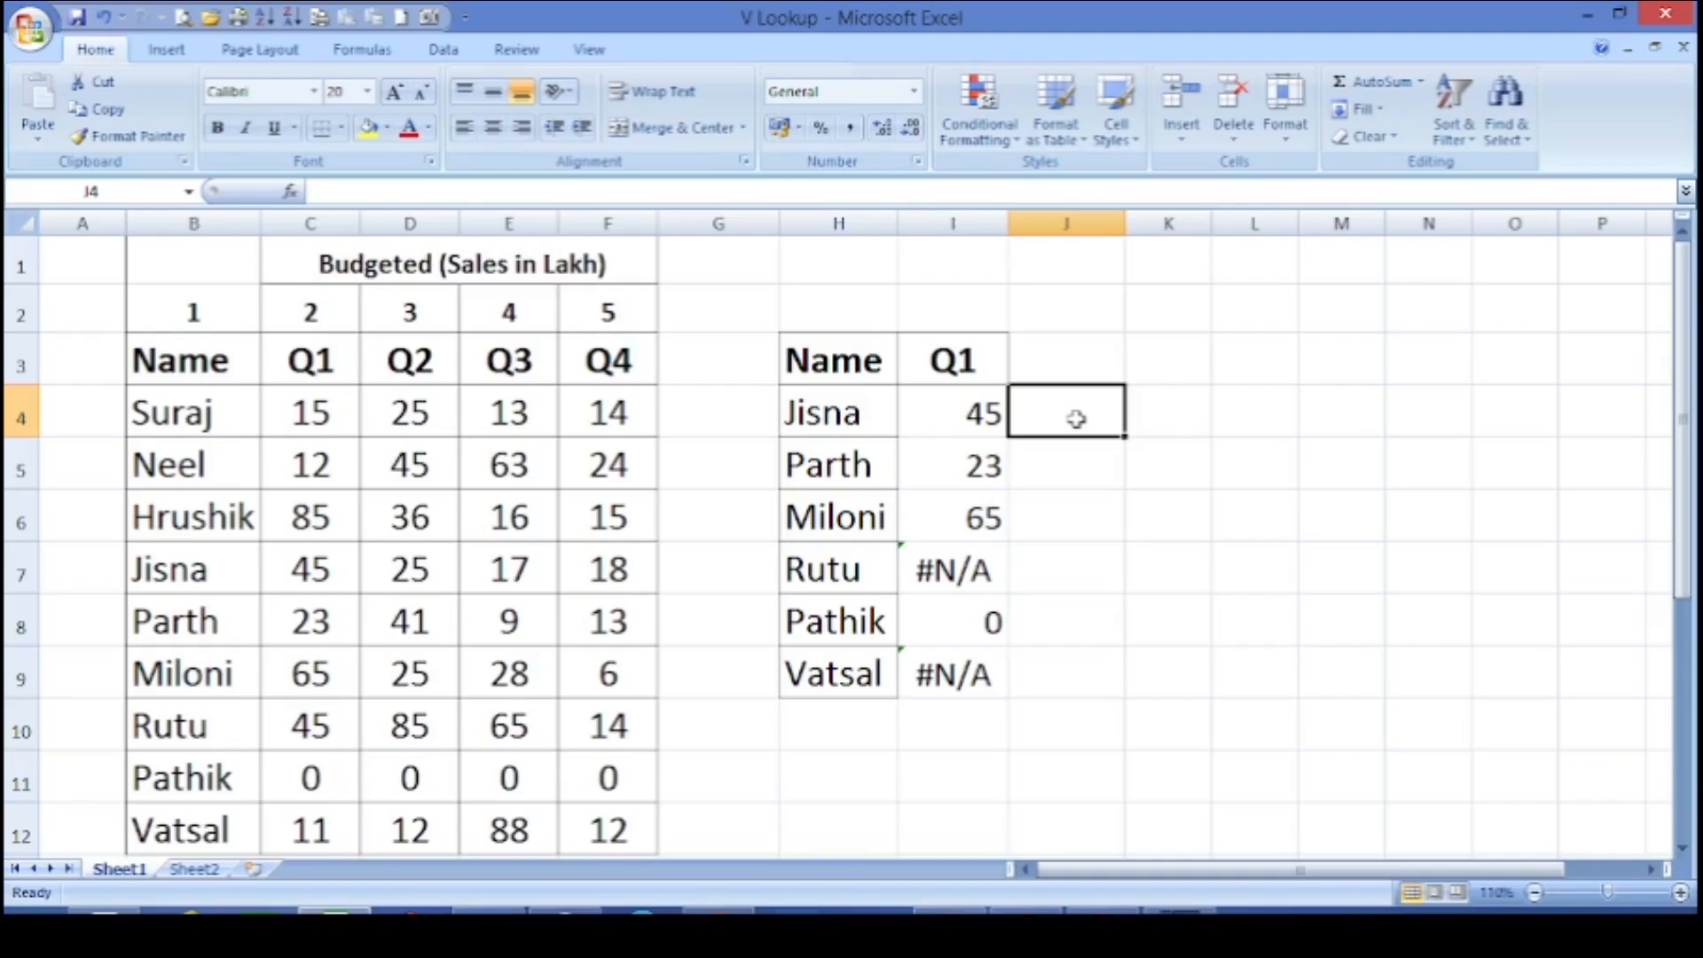
text(+)
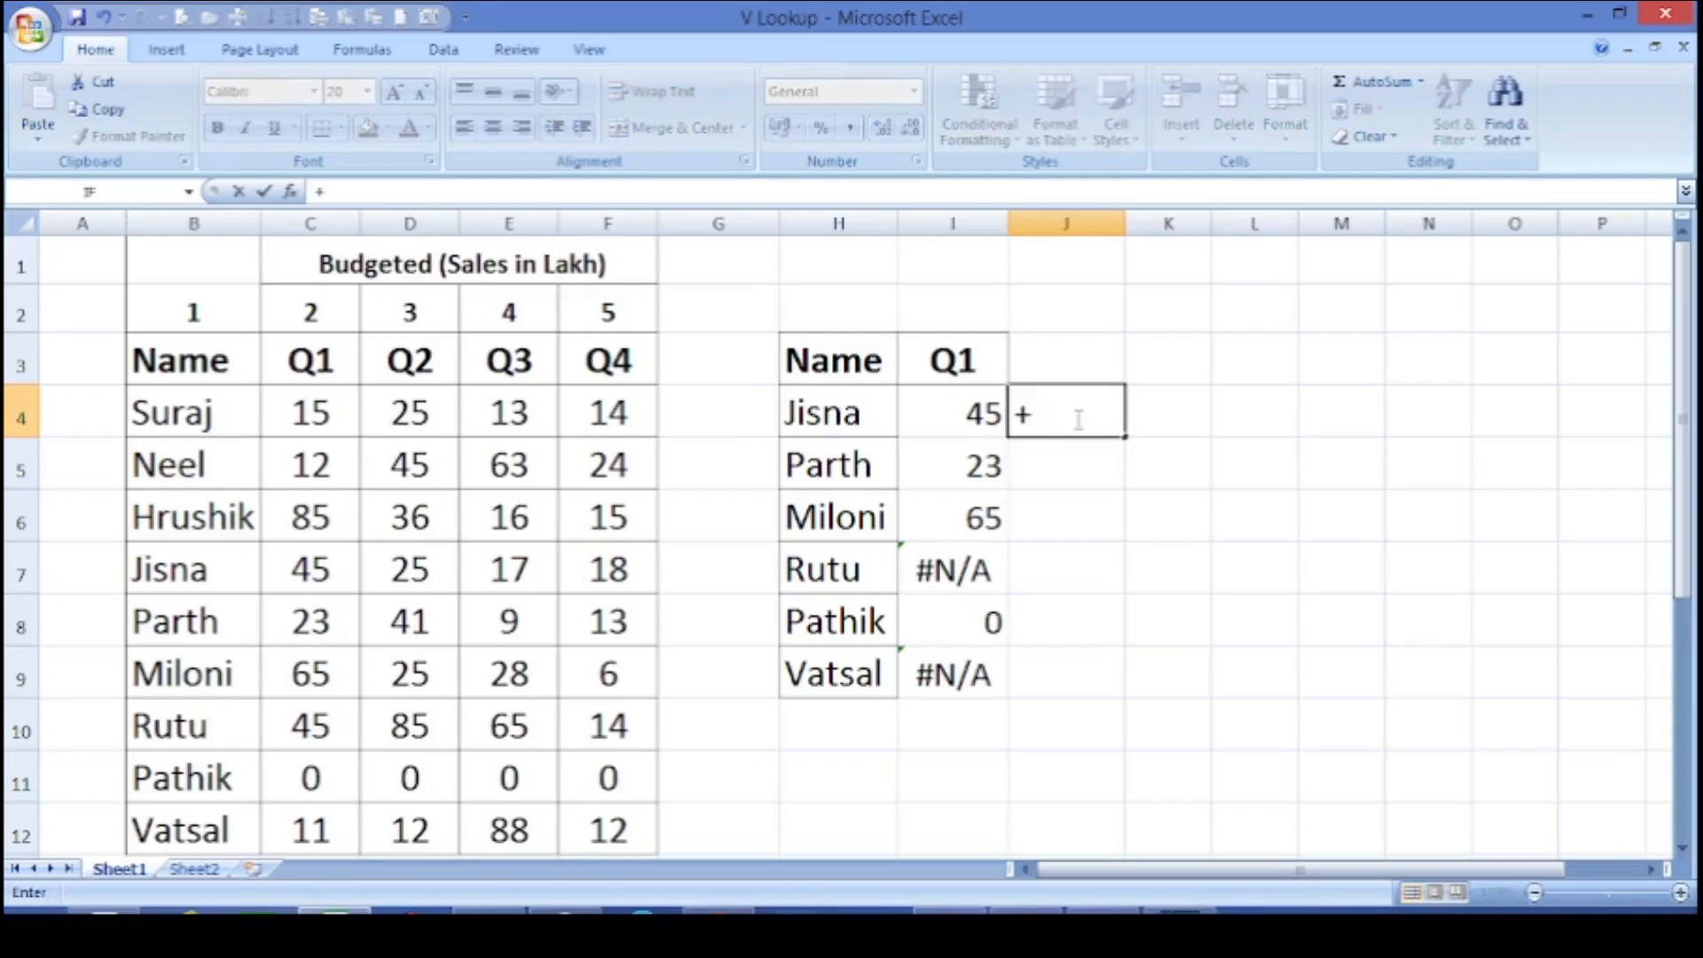
text(trim)
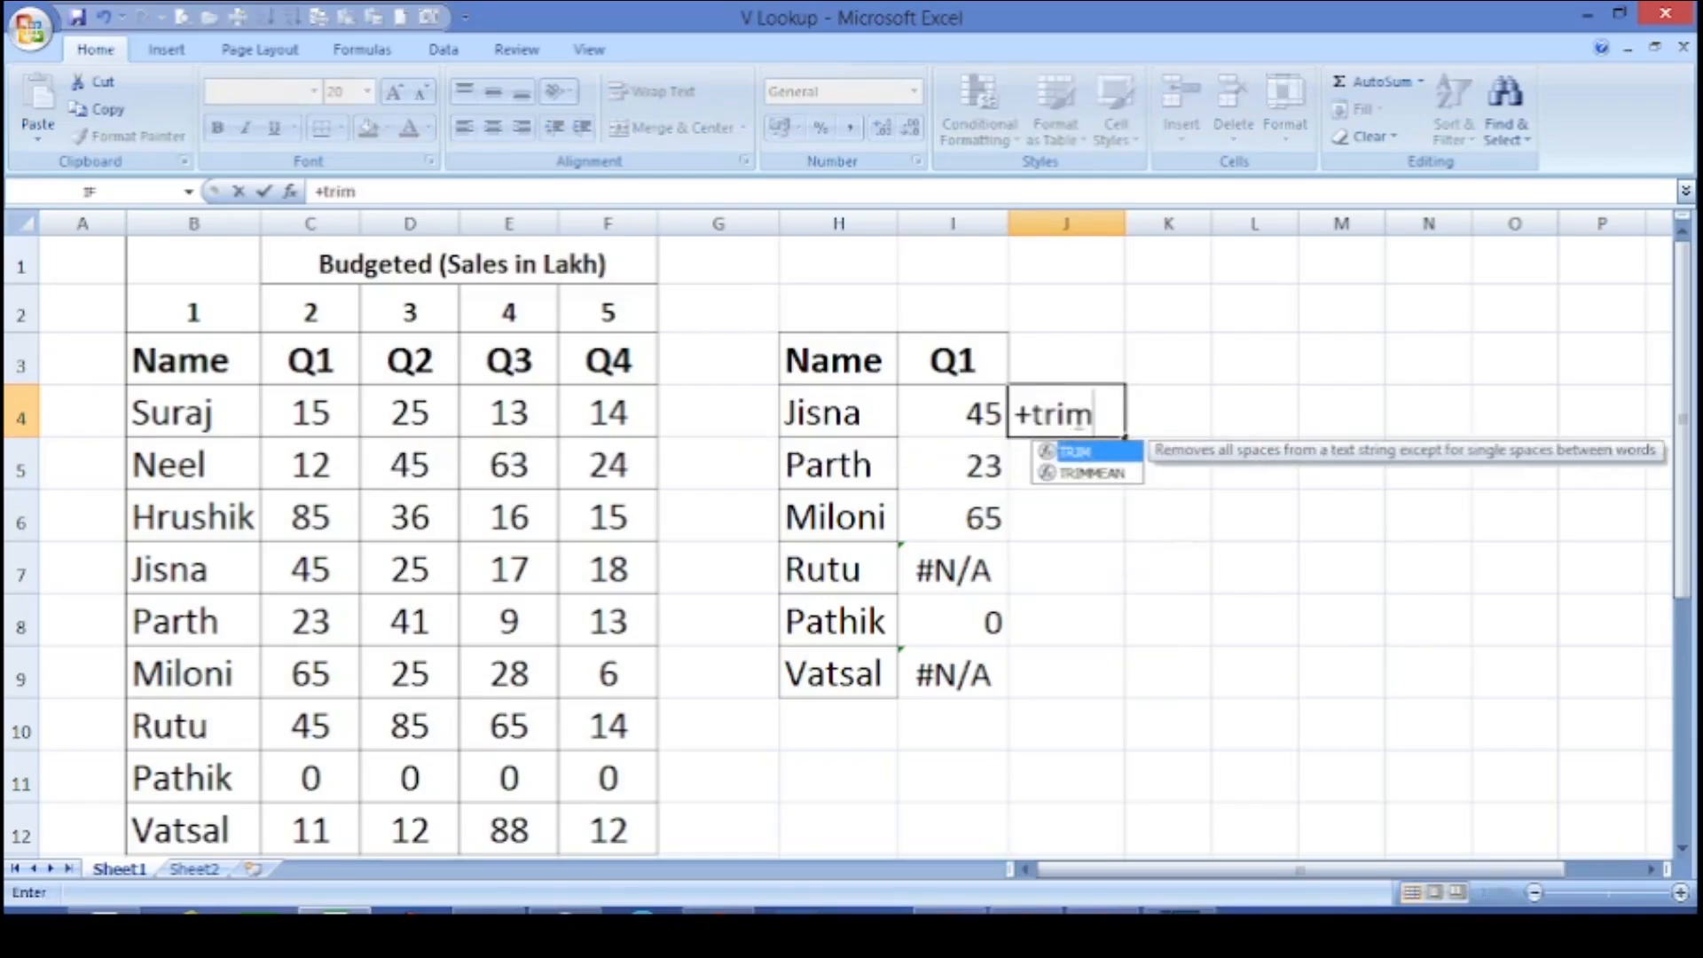
text(()
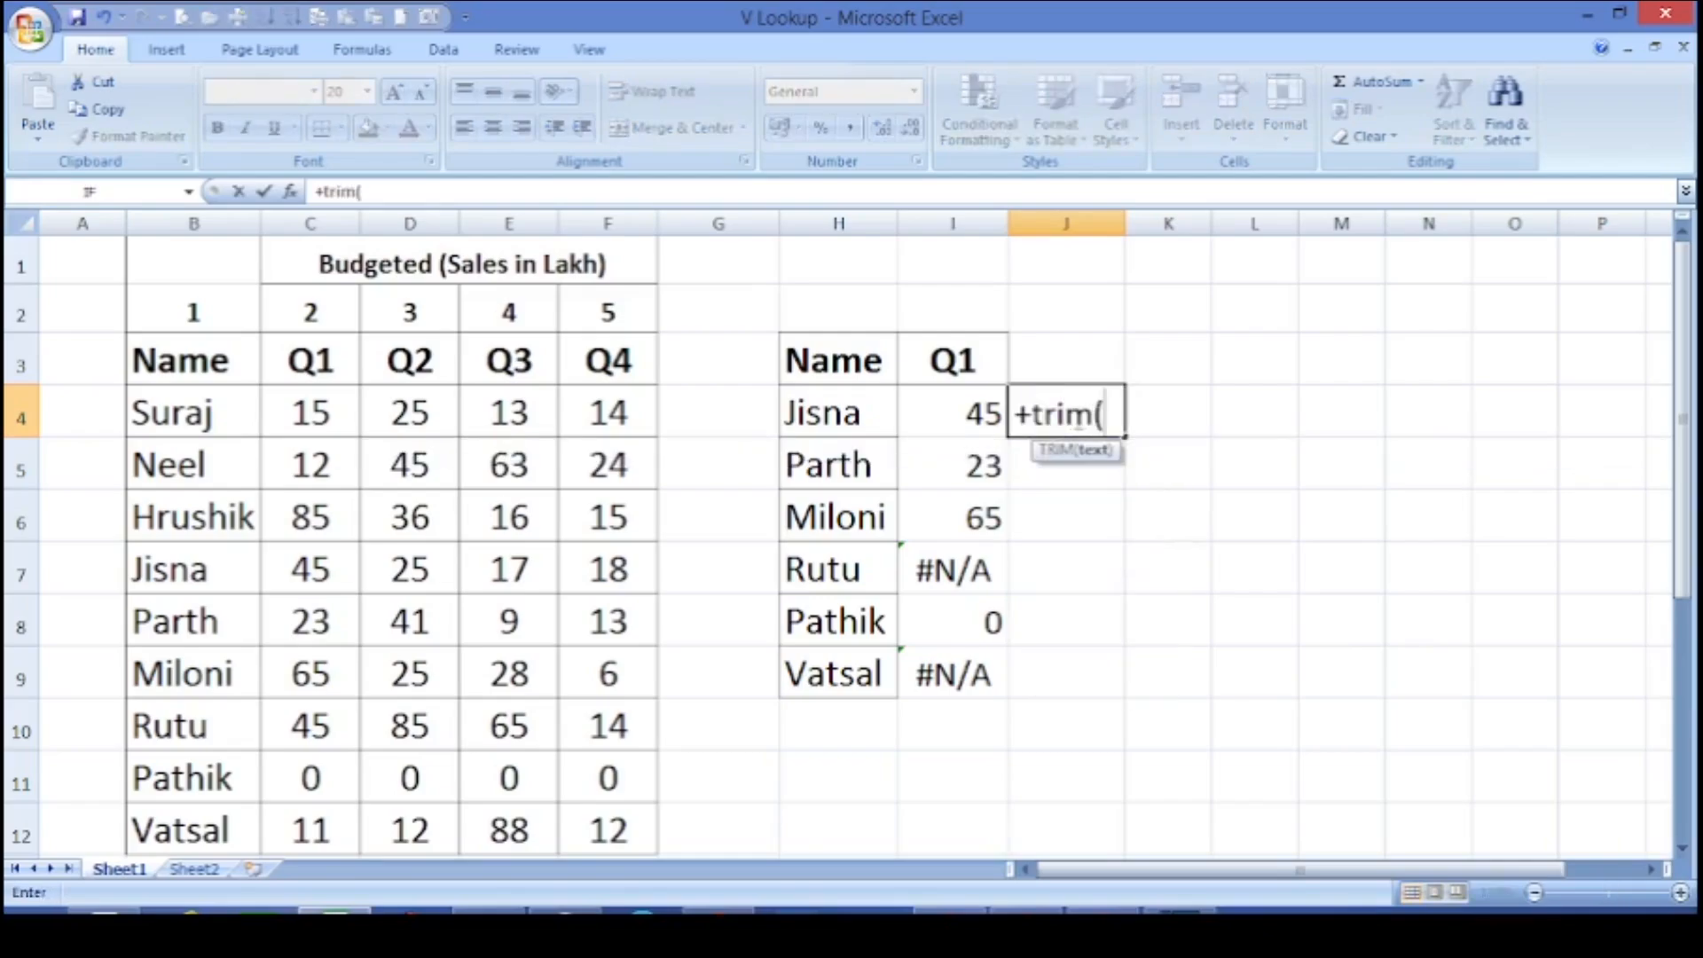
click(829, 417)
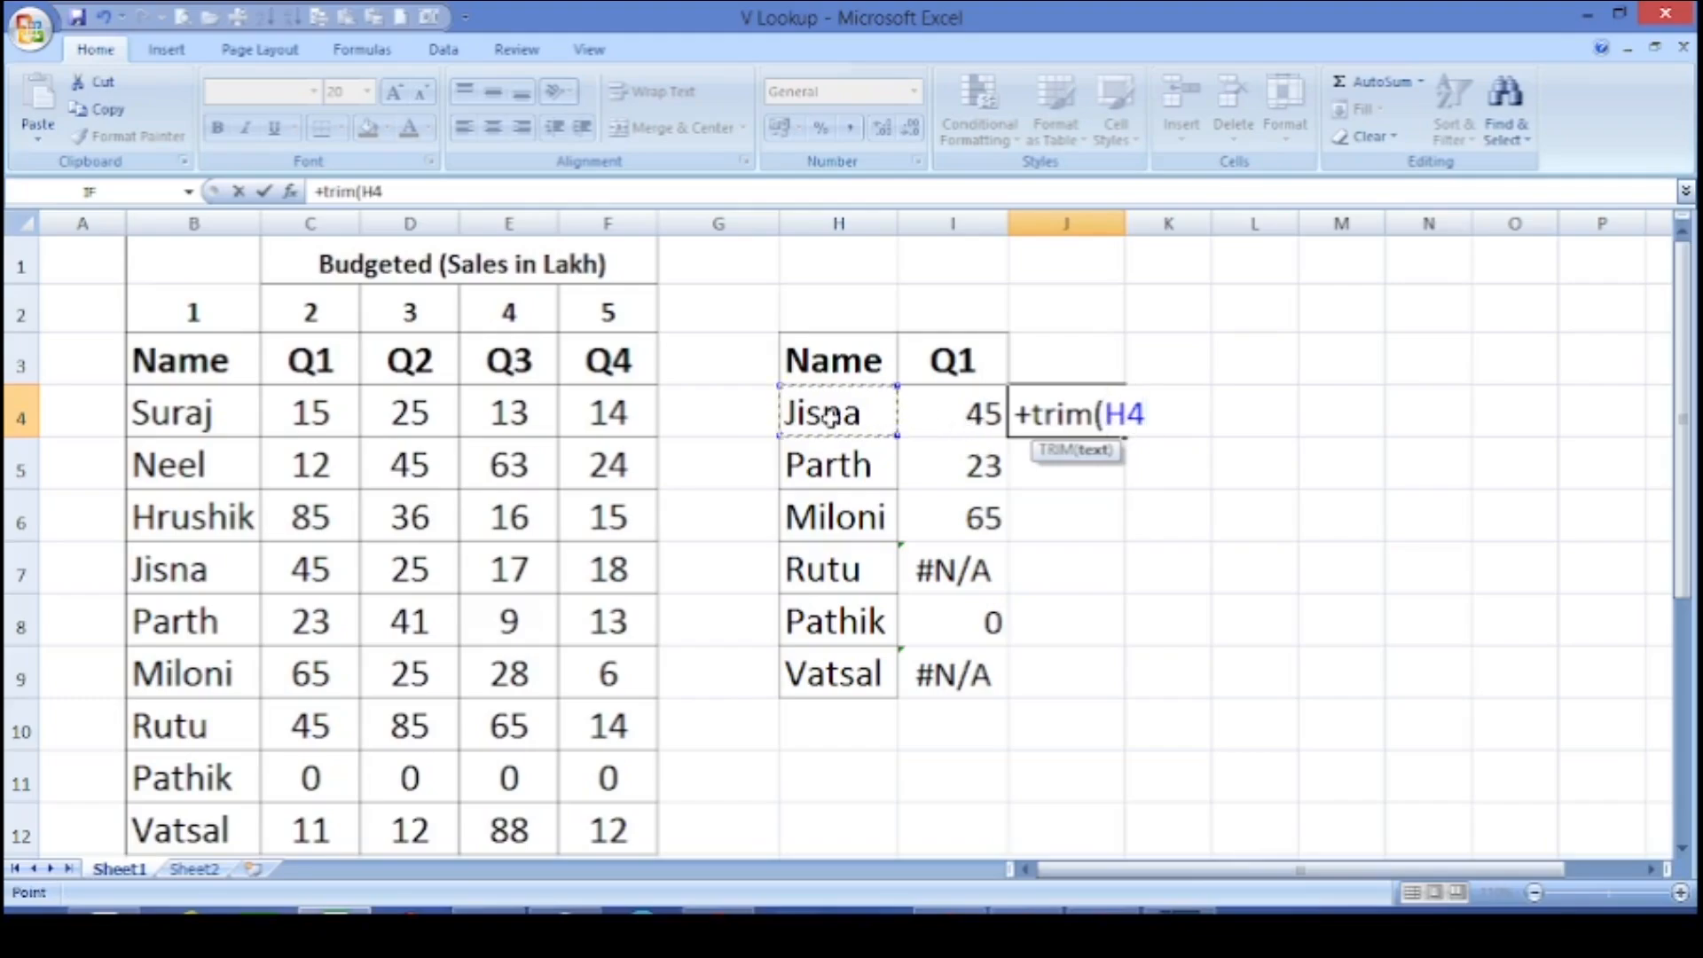
text())
key(Return)
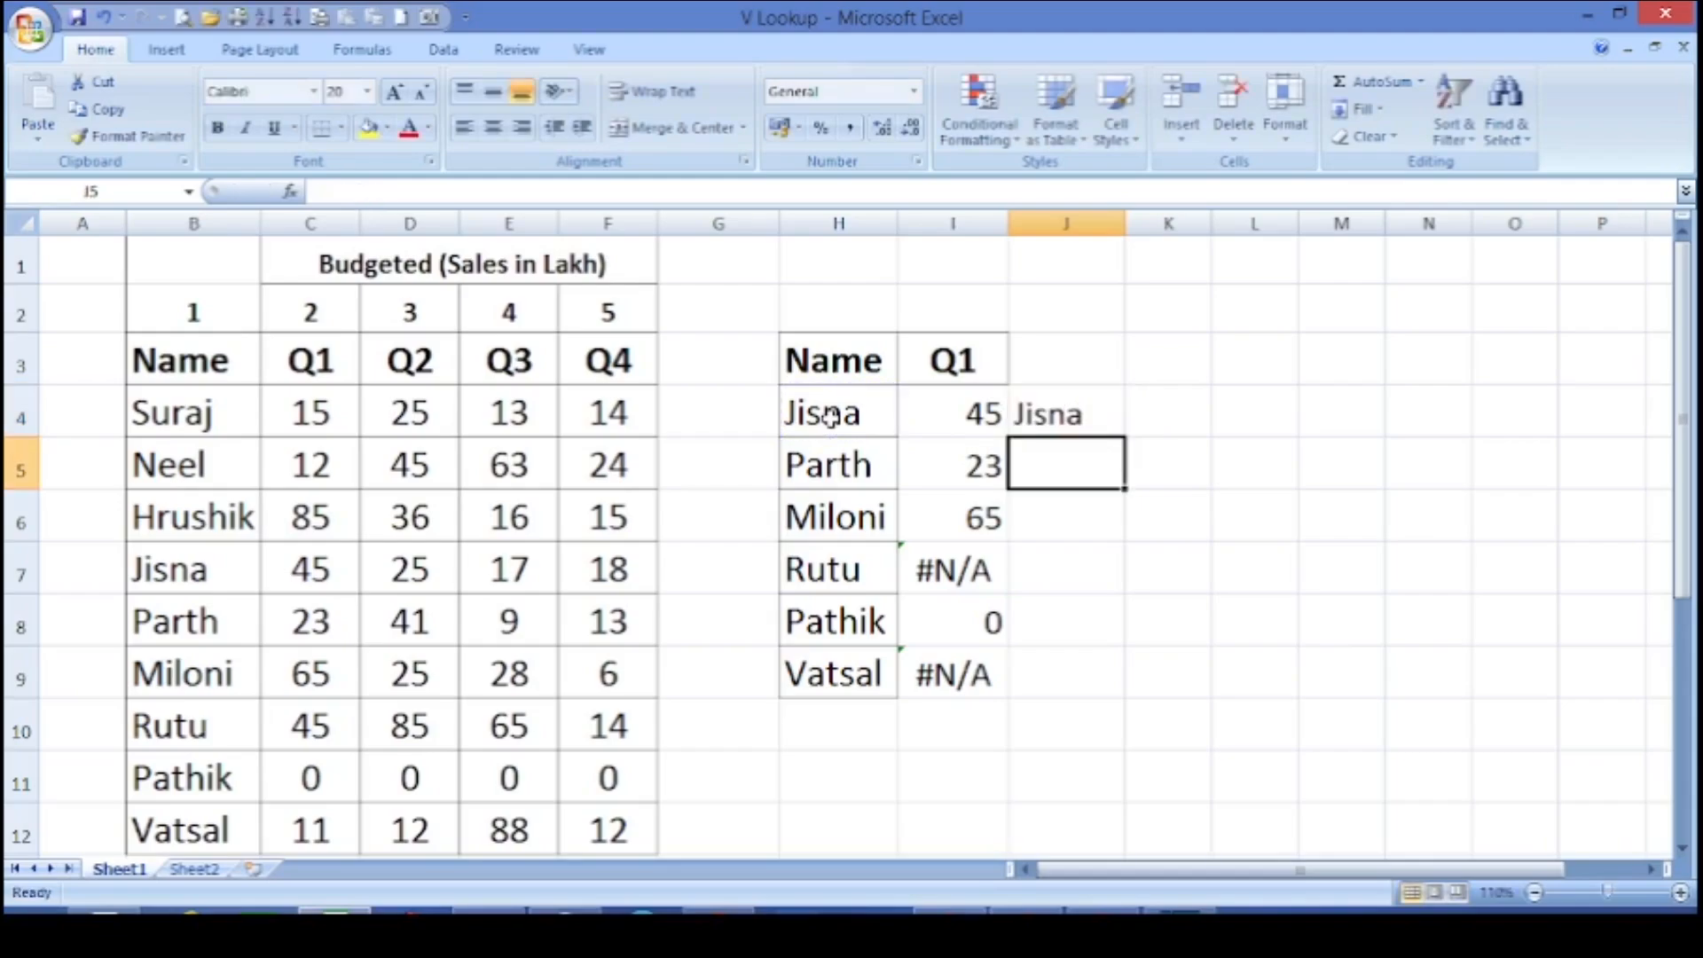
click(1093, 412)
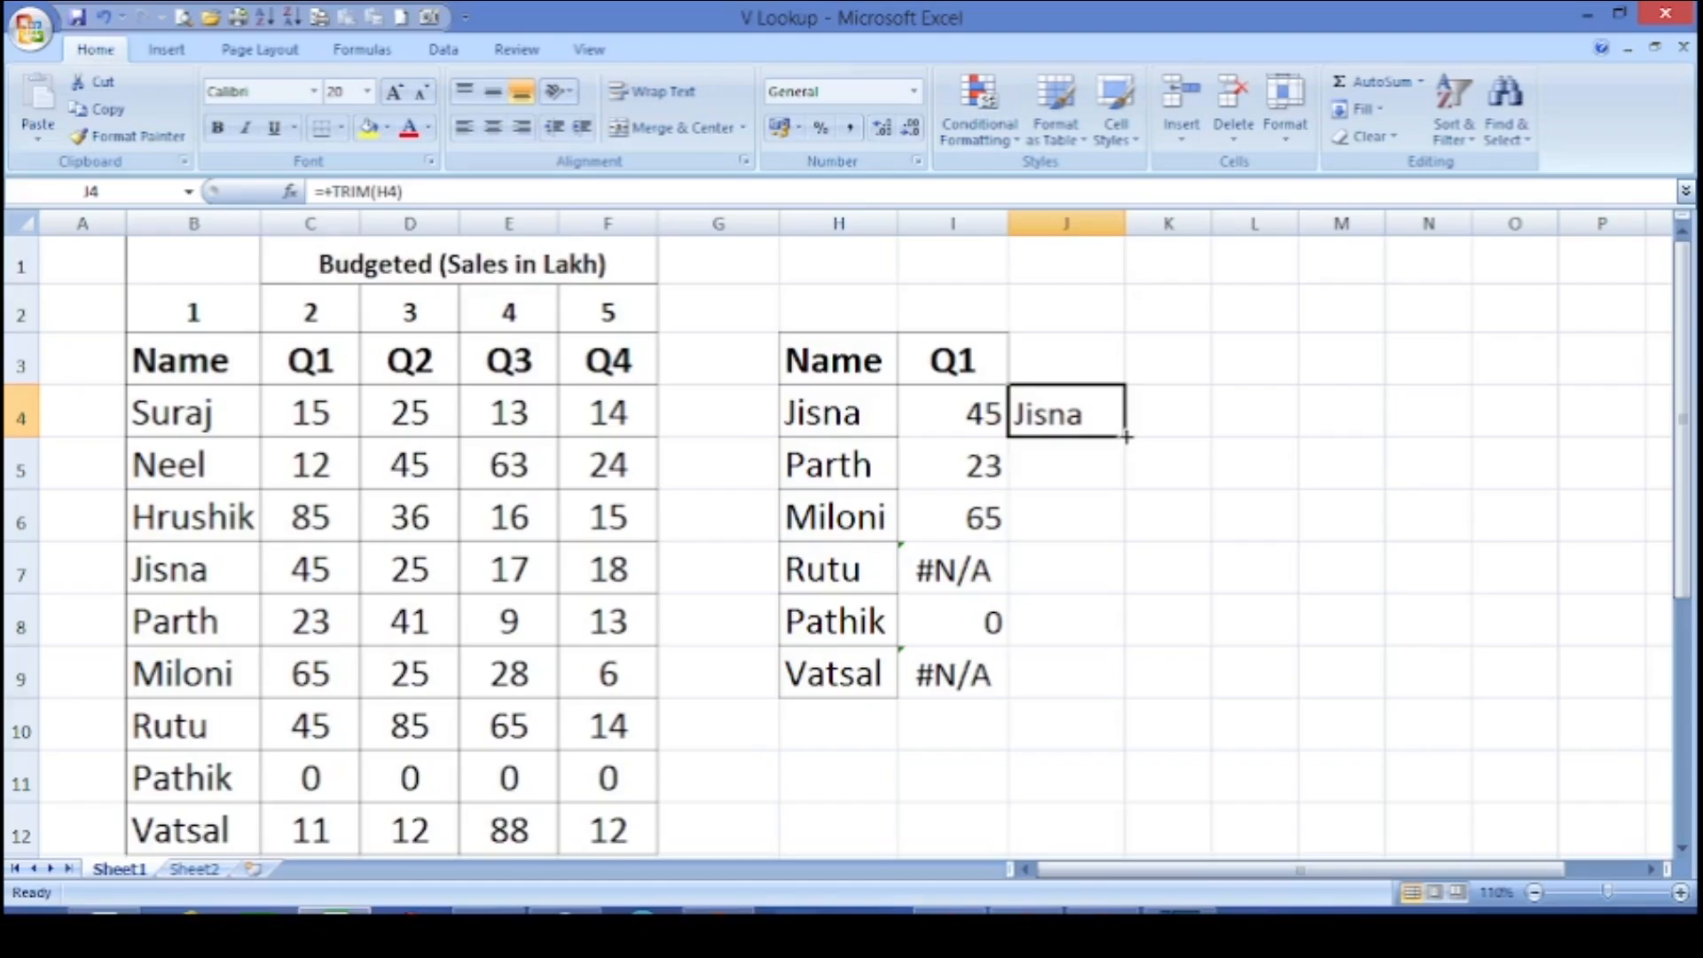
double_click(1124, 435)
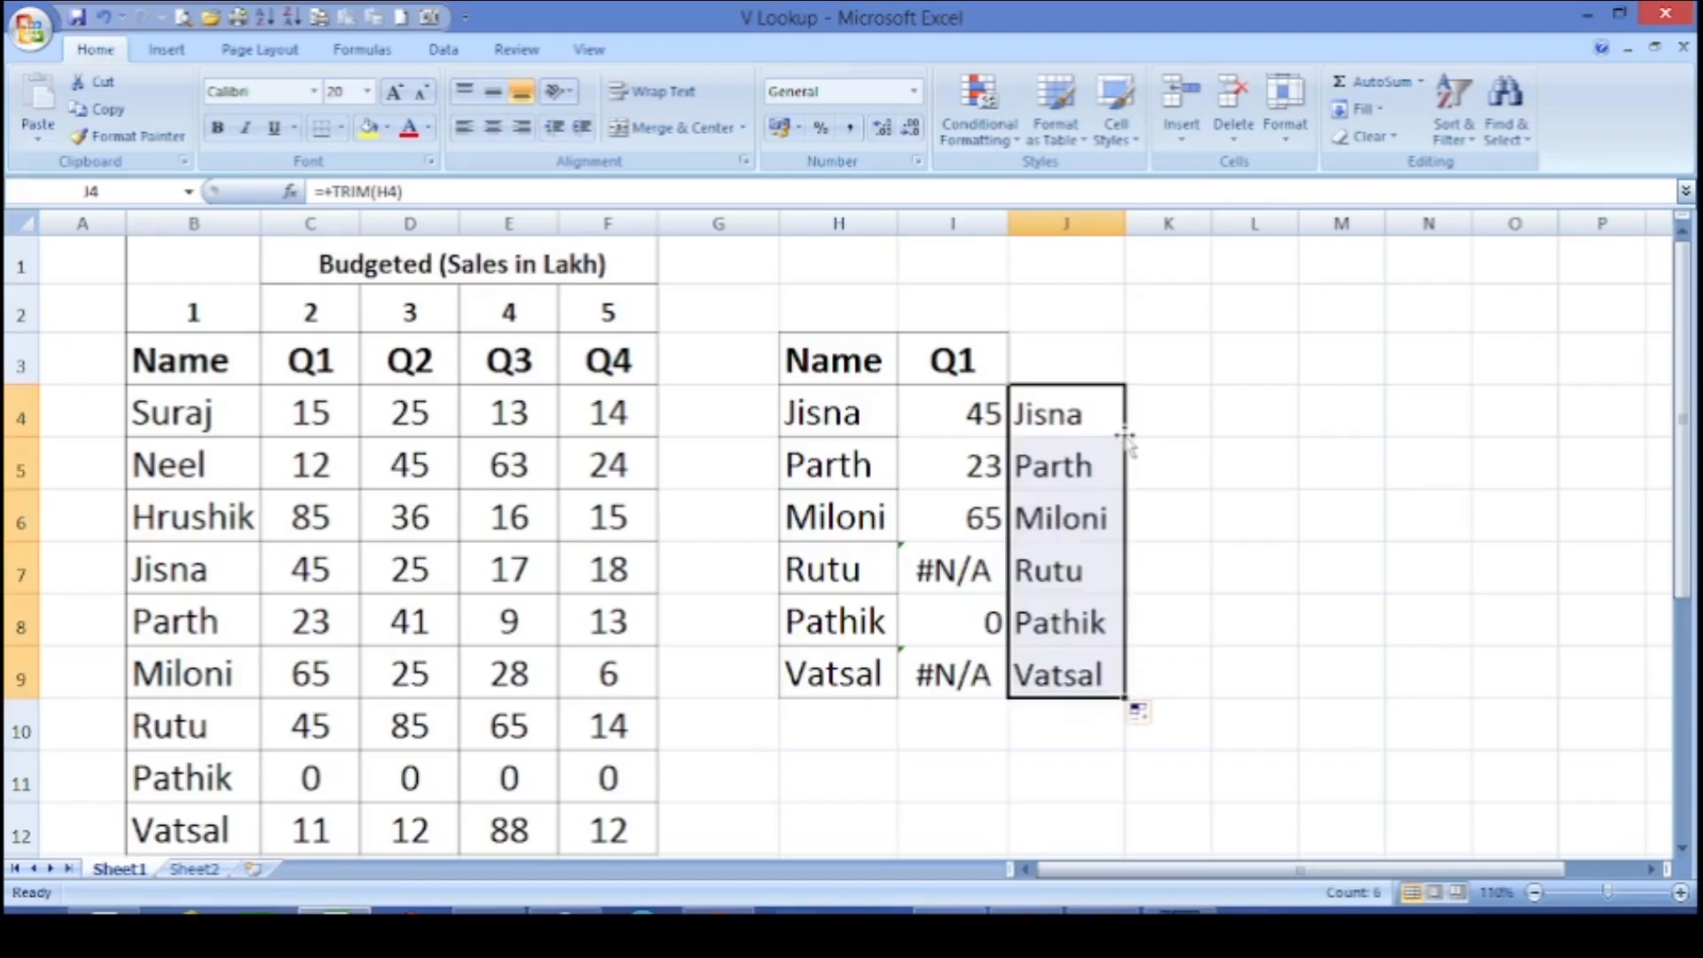
- Copy the TRIM cells J4:J9 and paste them over the names starting at H4
key(ctrl+c)
key(Left)
key(Left)
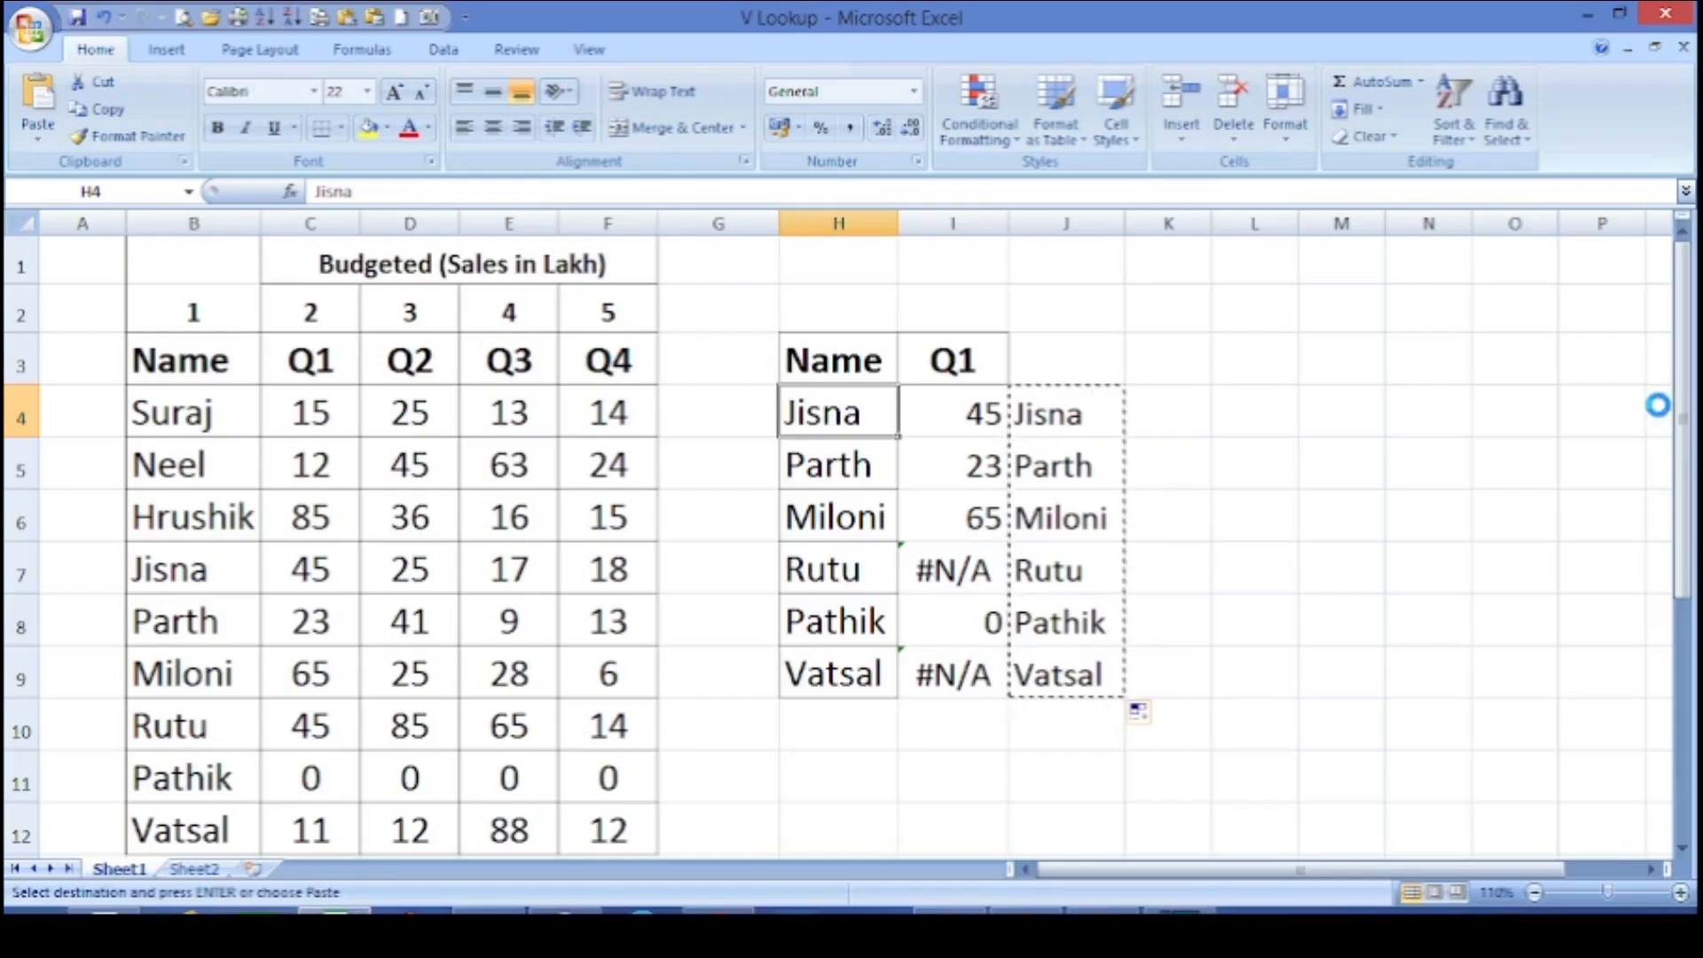
key(ctrl+v)
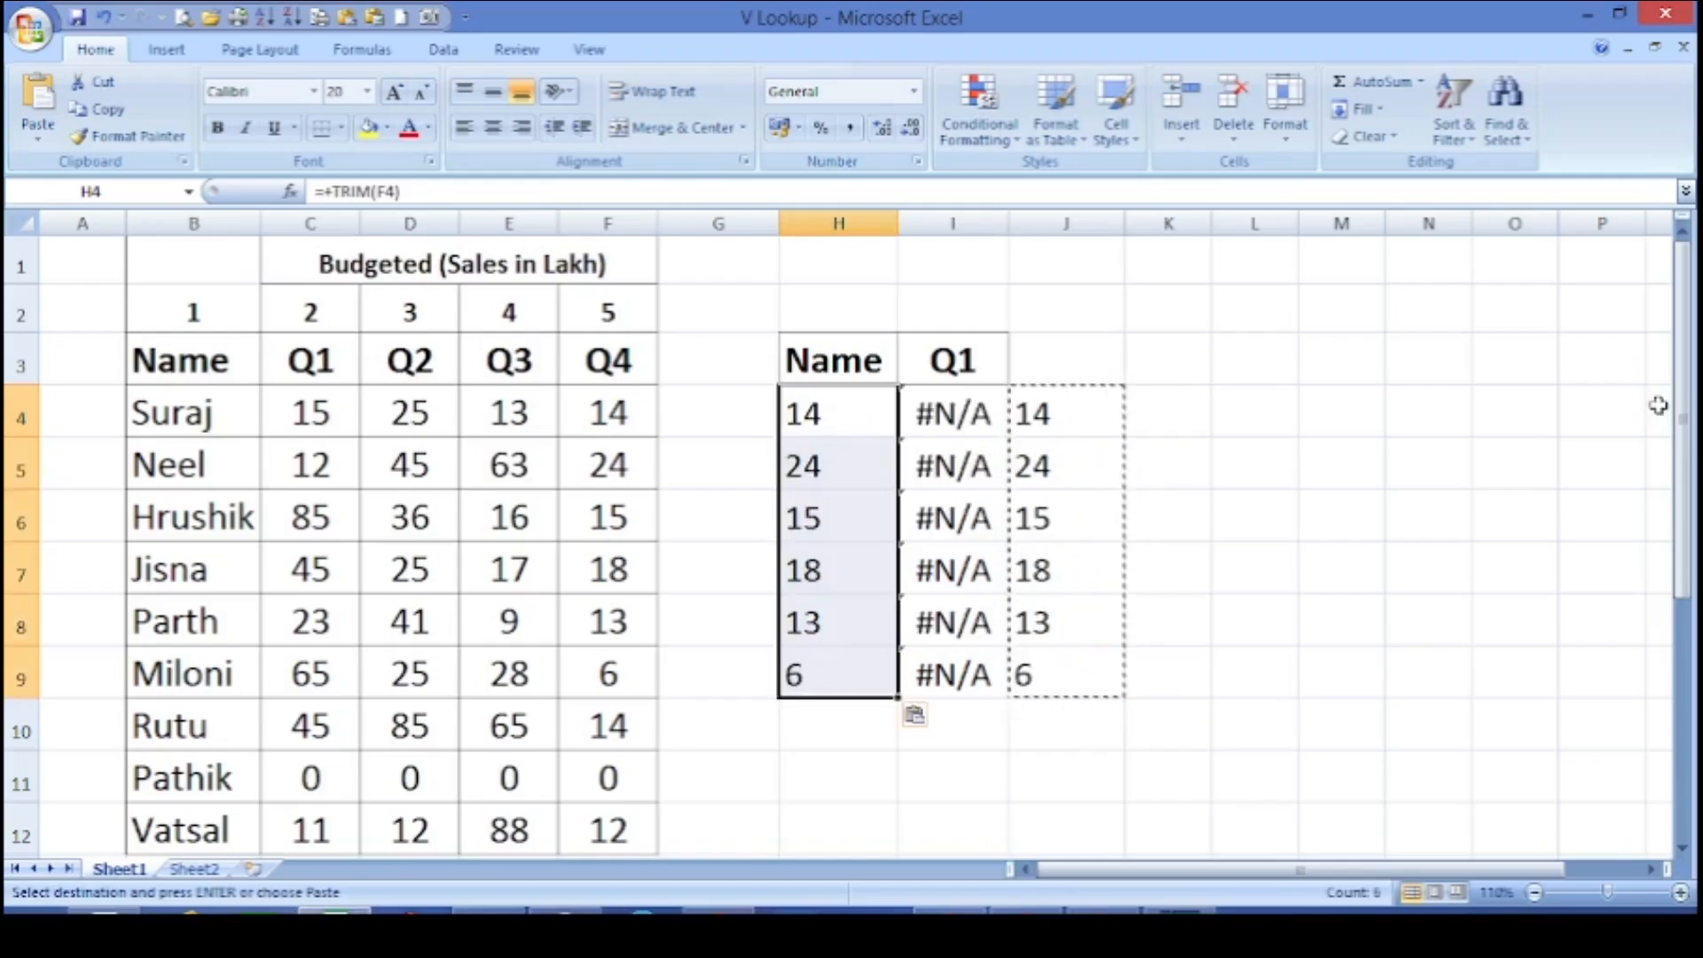
- Undo the paste over the names in column H and select the trimmed names in J4:J9 as the copy source
key(ctrl+z)
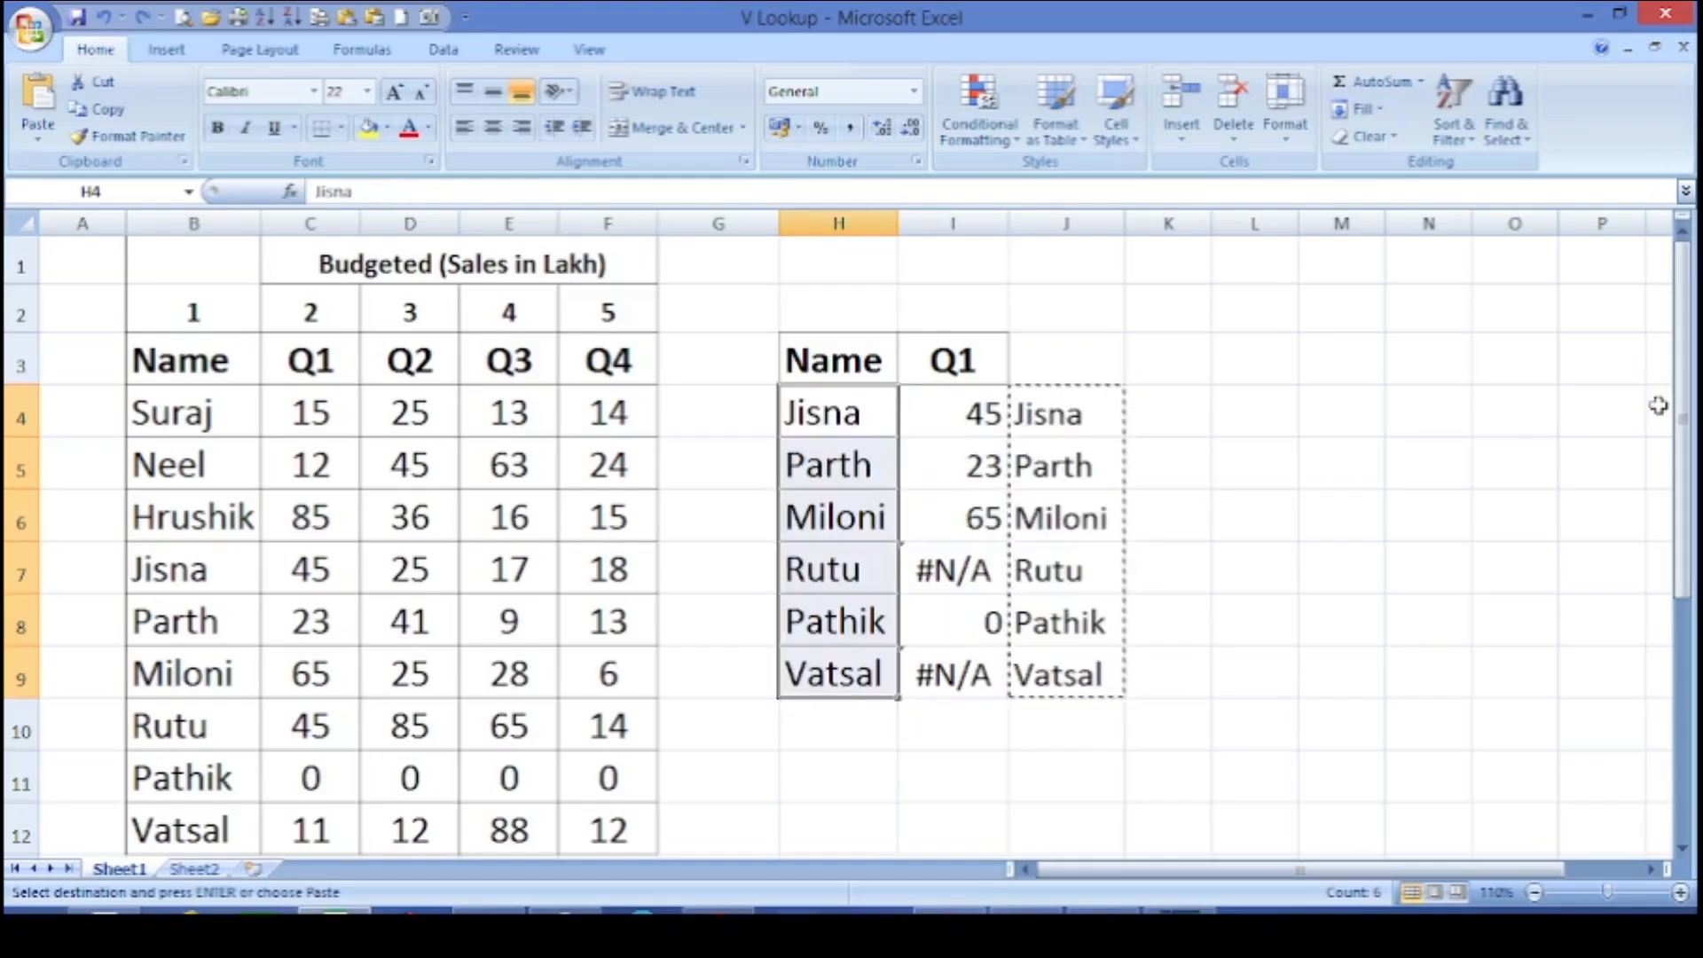
key(Right)
key(Right)
key(shift+Down)
key(shift+Down)
key(shift+Down)
key(shift+Down)
key(shift+Down)
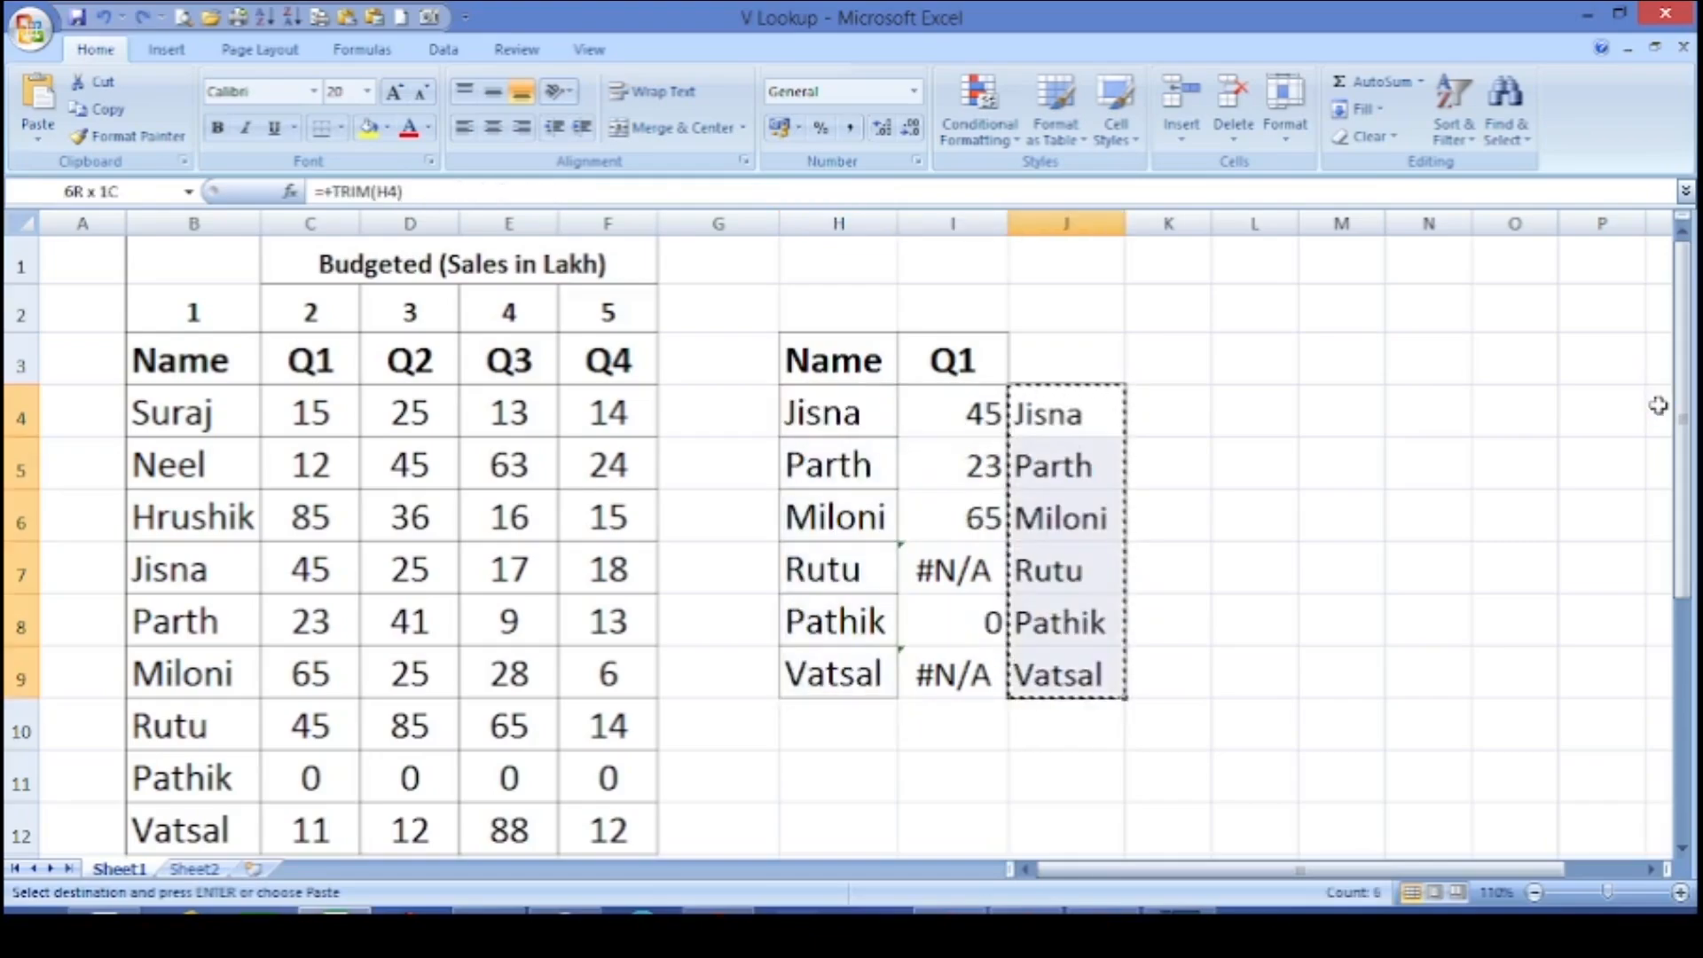
- Paste only the values of the copied TRIM cells over the names starting at H4, and clear the copy marquee
key(Left)
key(Left)
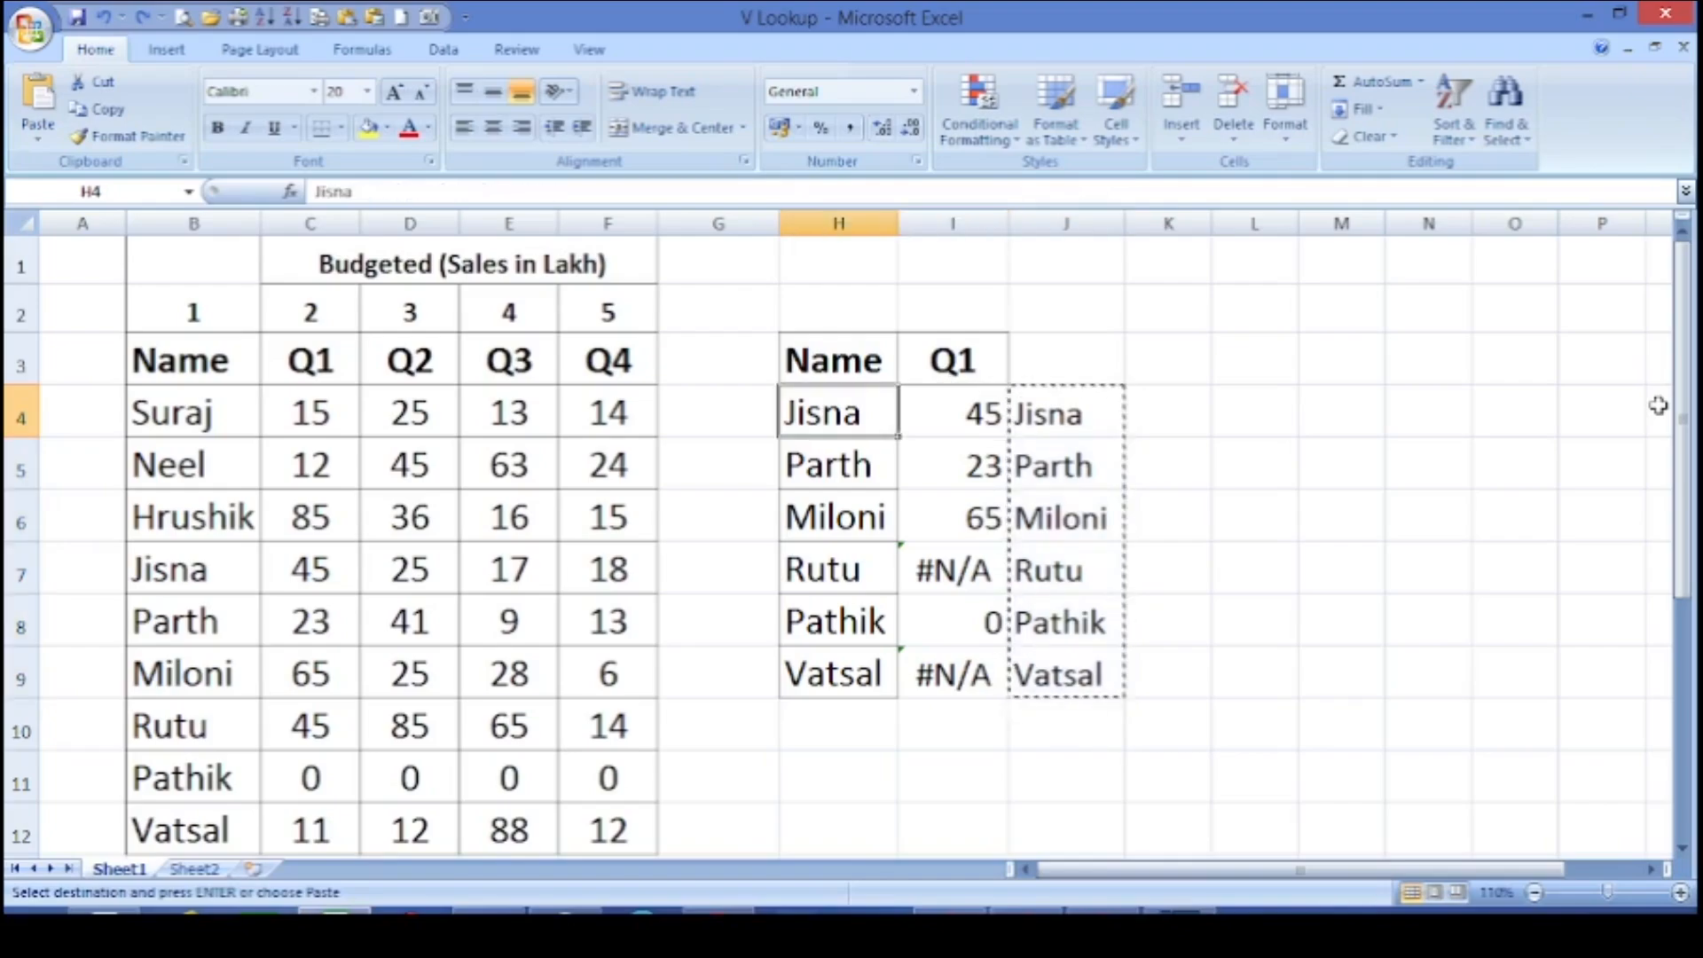
right_click(817, 411)
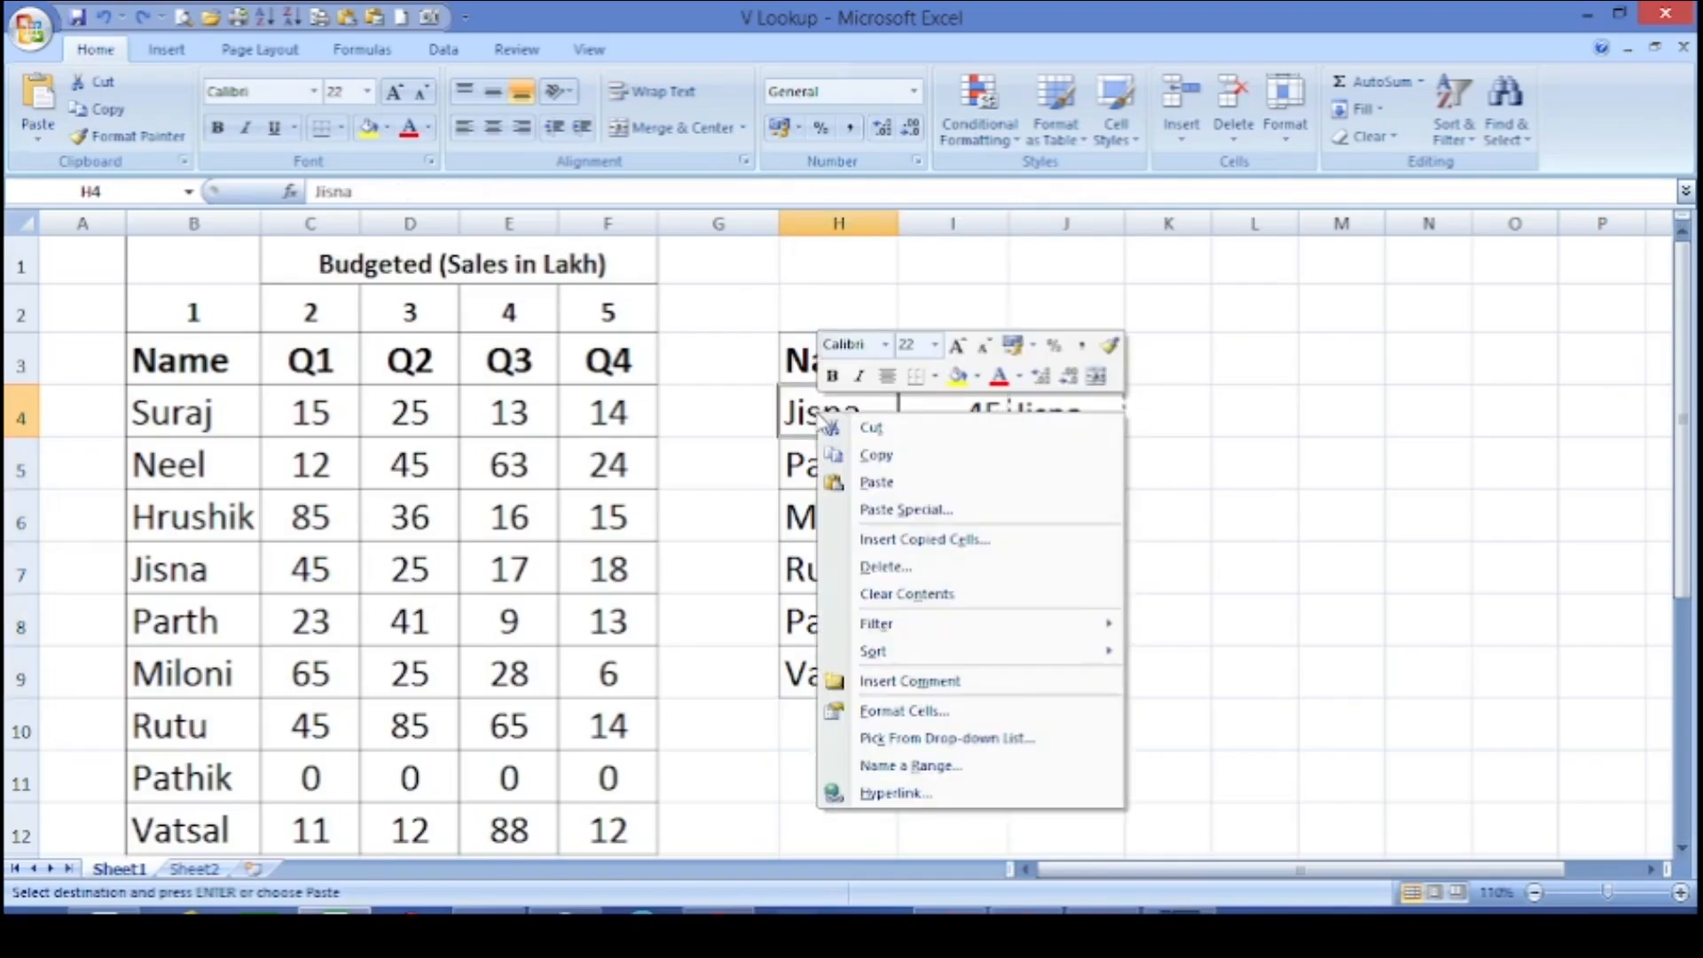
click(887, 511)
drag(818, 321, 424, 266)
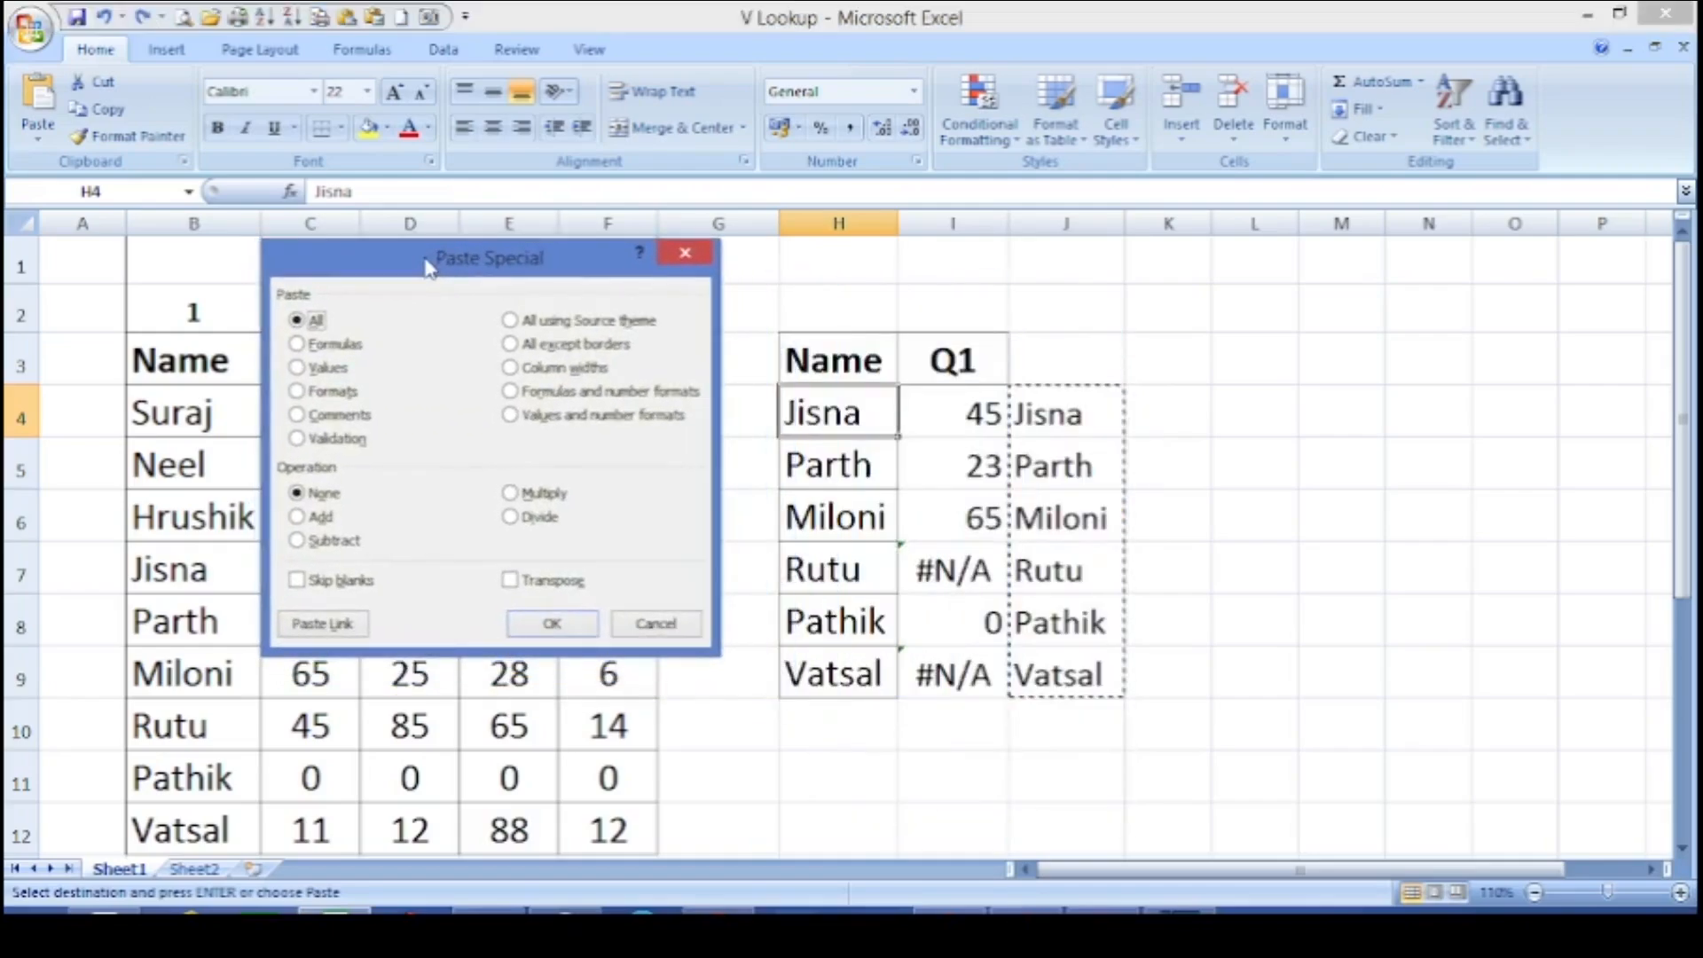
click(297, 368)
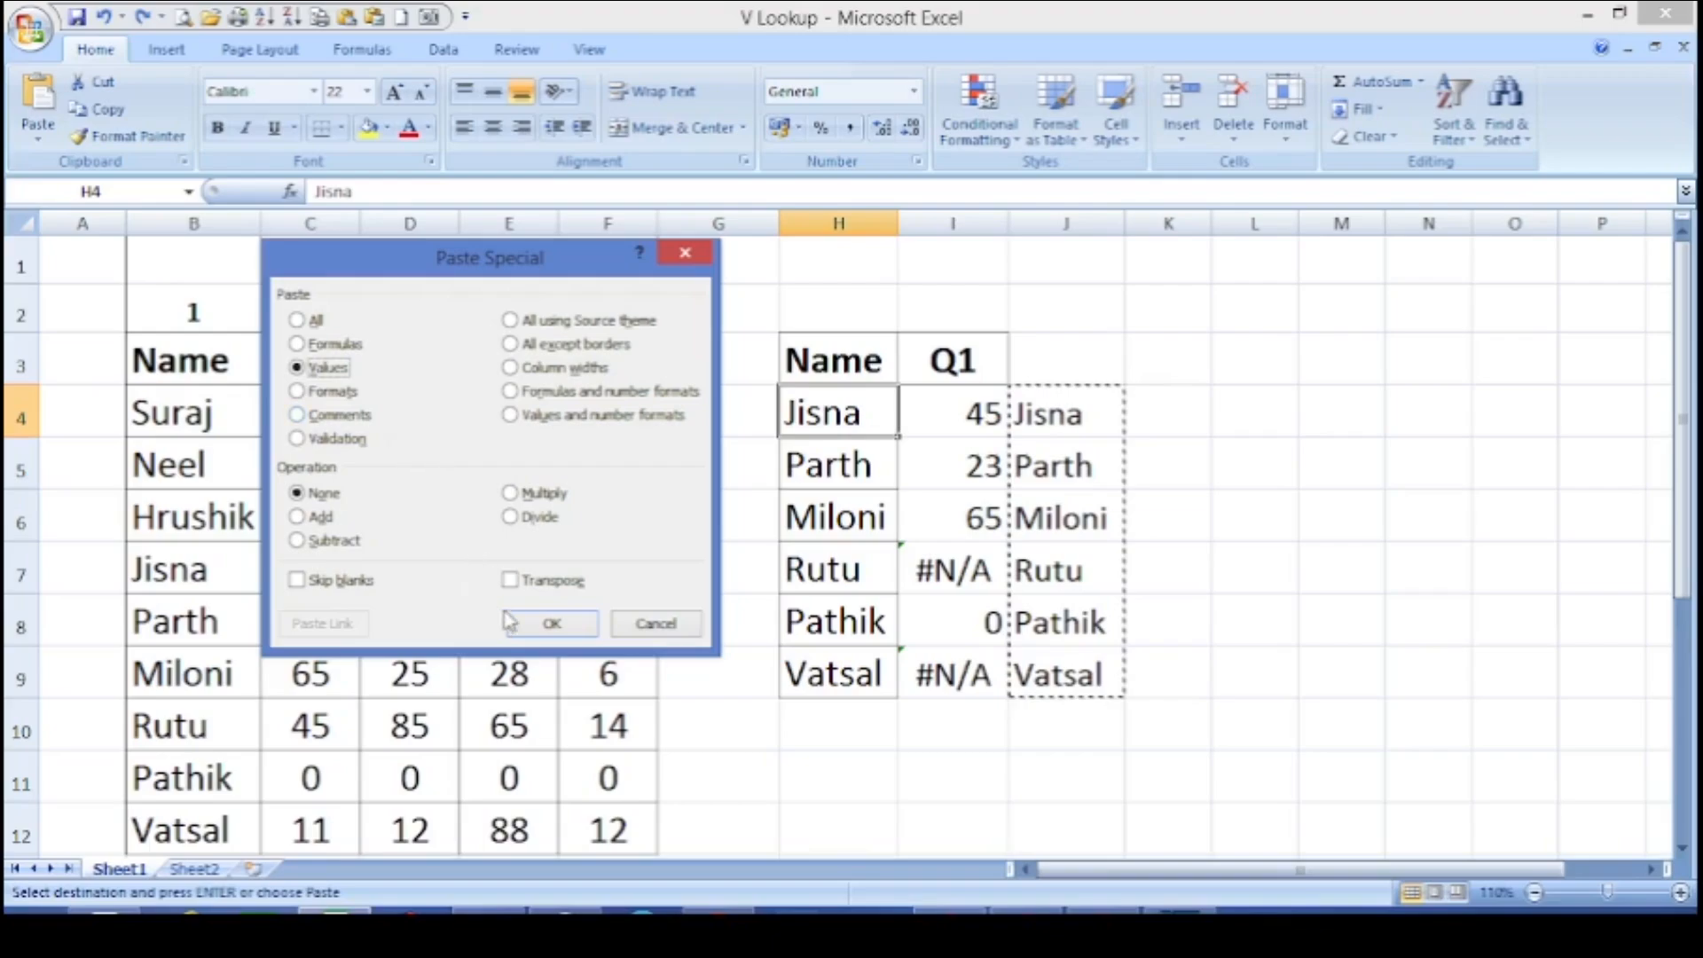
click(537, 630)
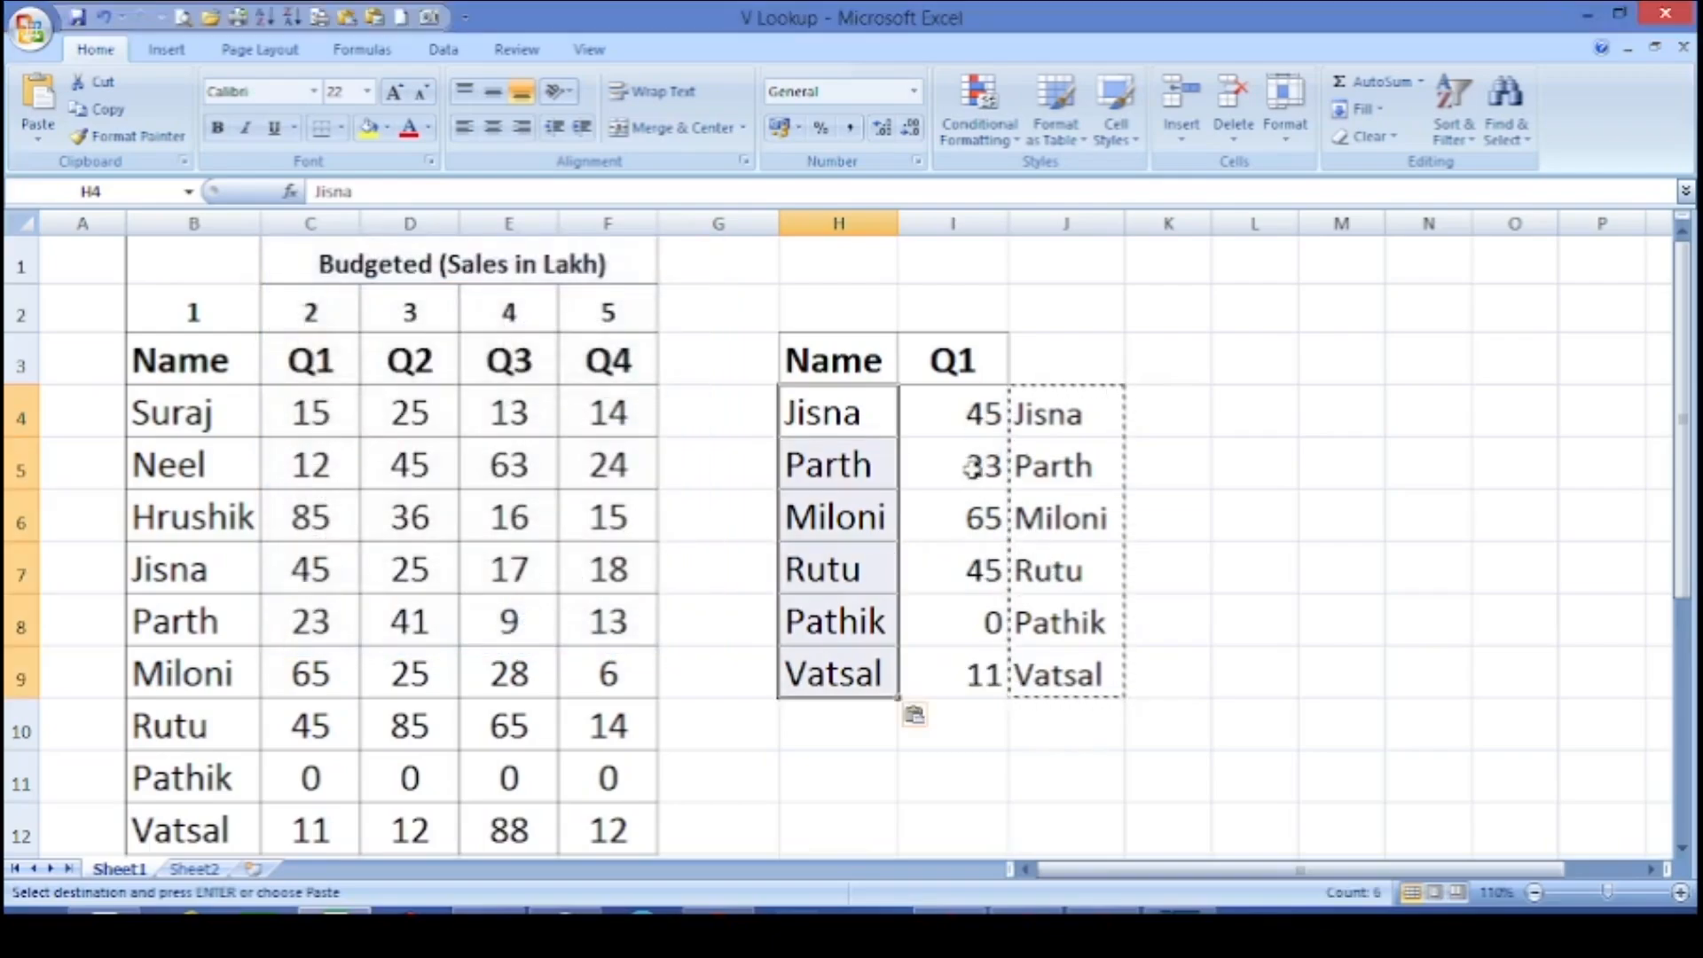
click(962, 516)
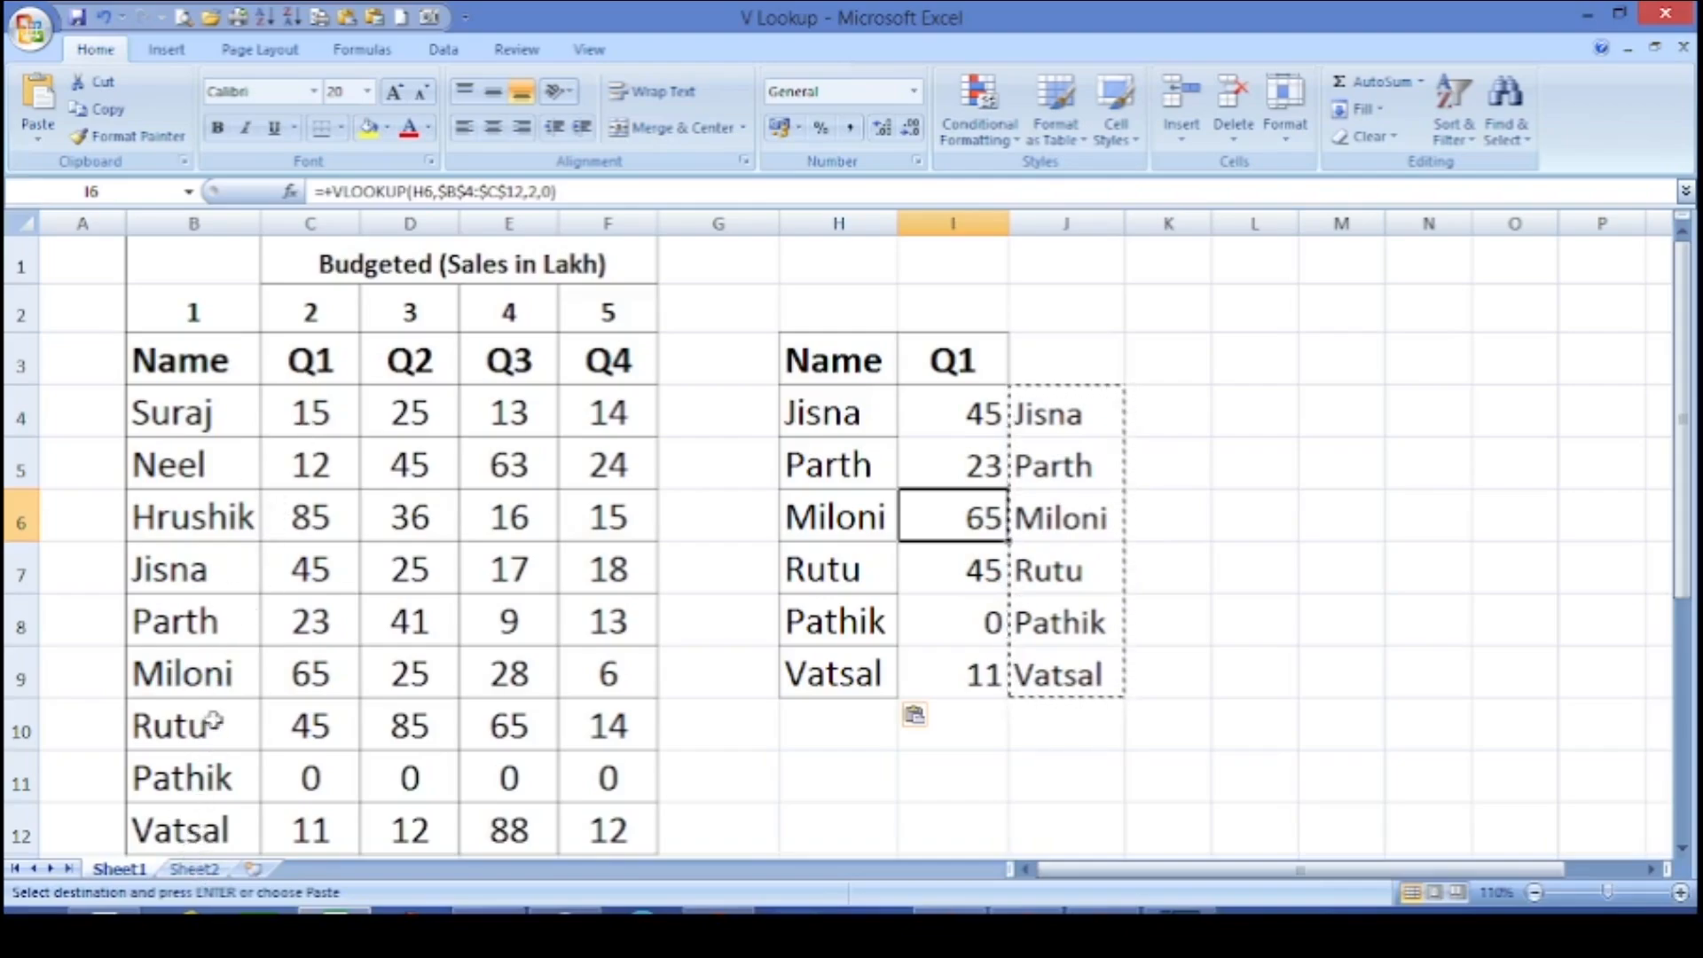
click(366, 486)
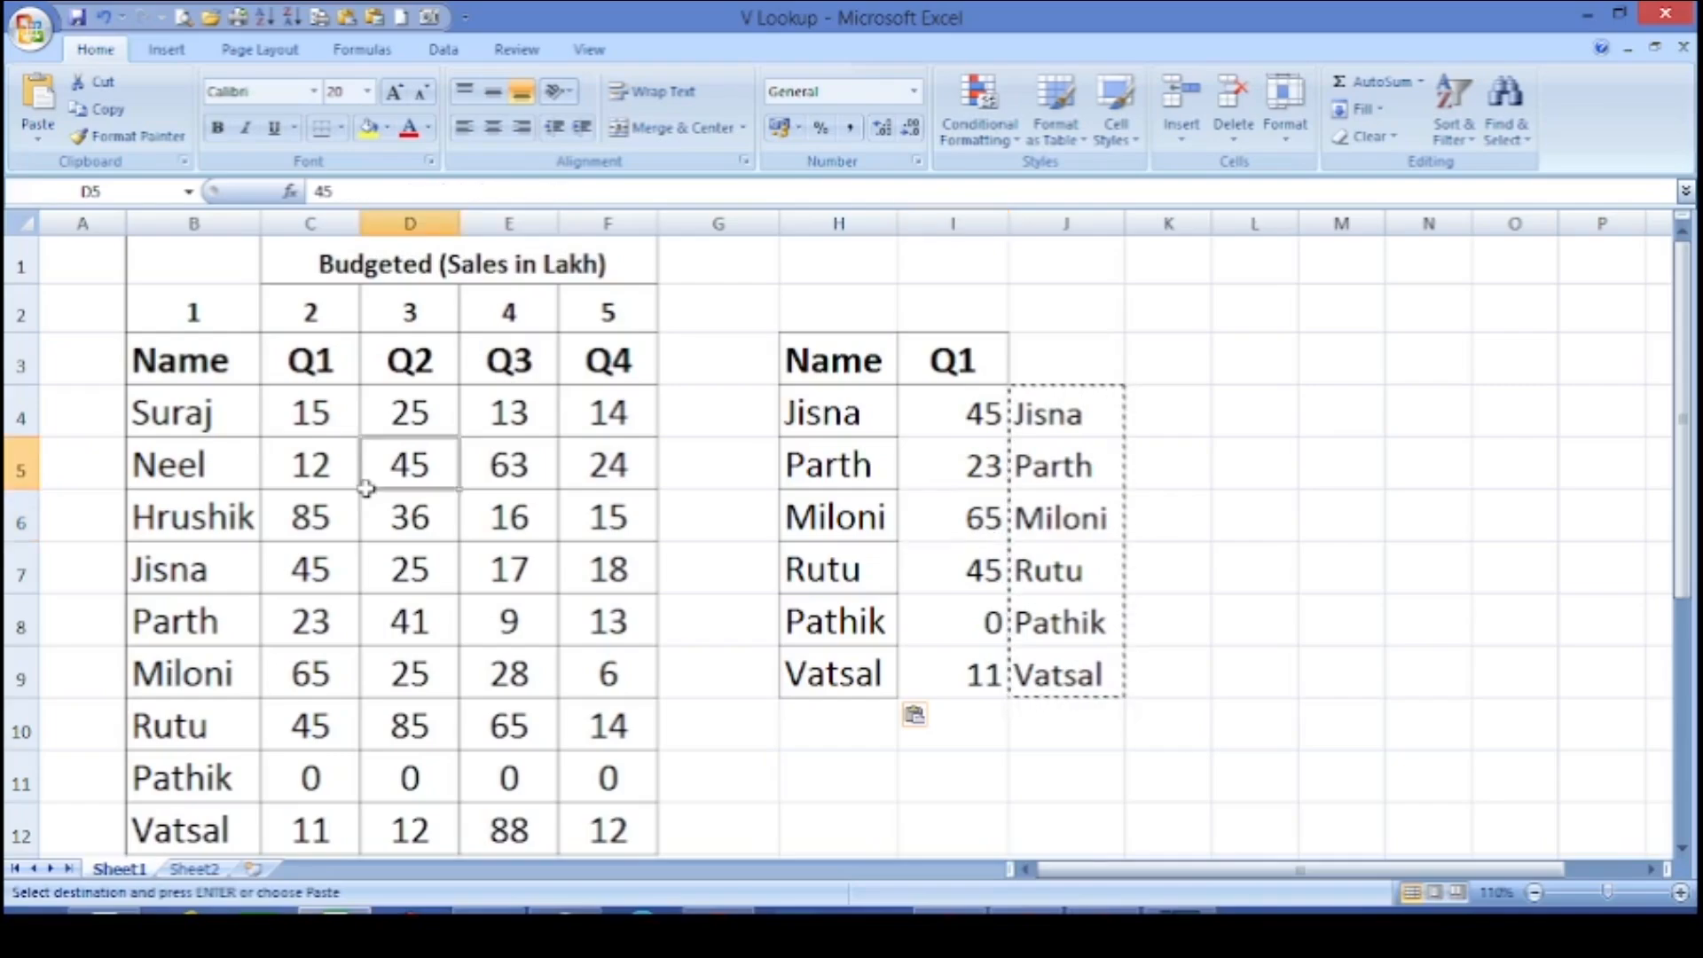
click(856, 475)
key(Escape)
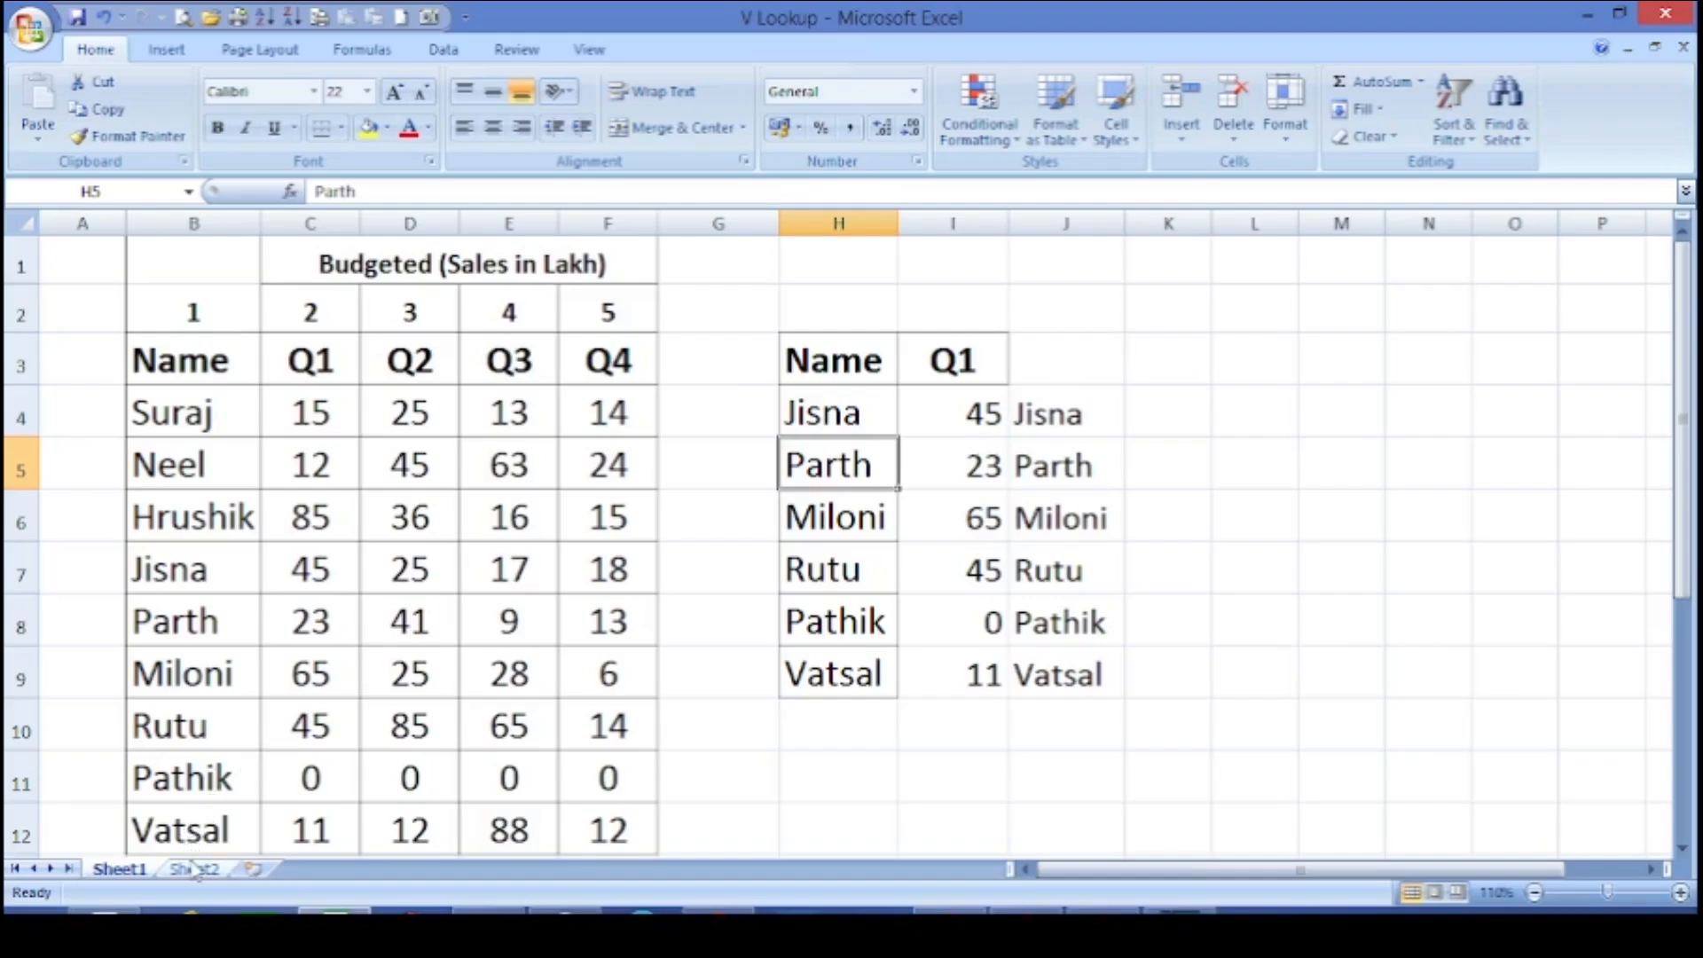
- Delete columns H to J containing the lookup list and the TRIM helper cells
drag(834, 223, 1121, 231)
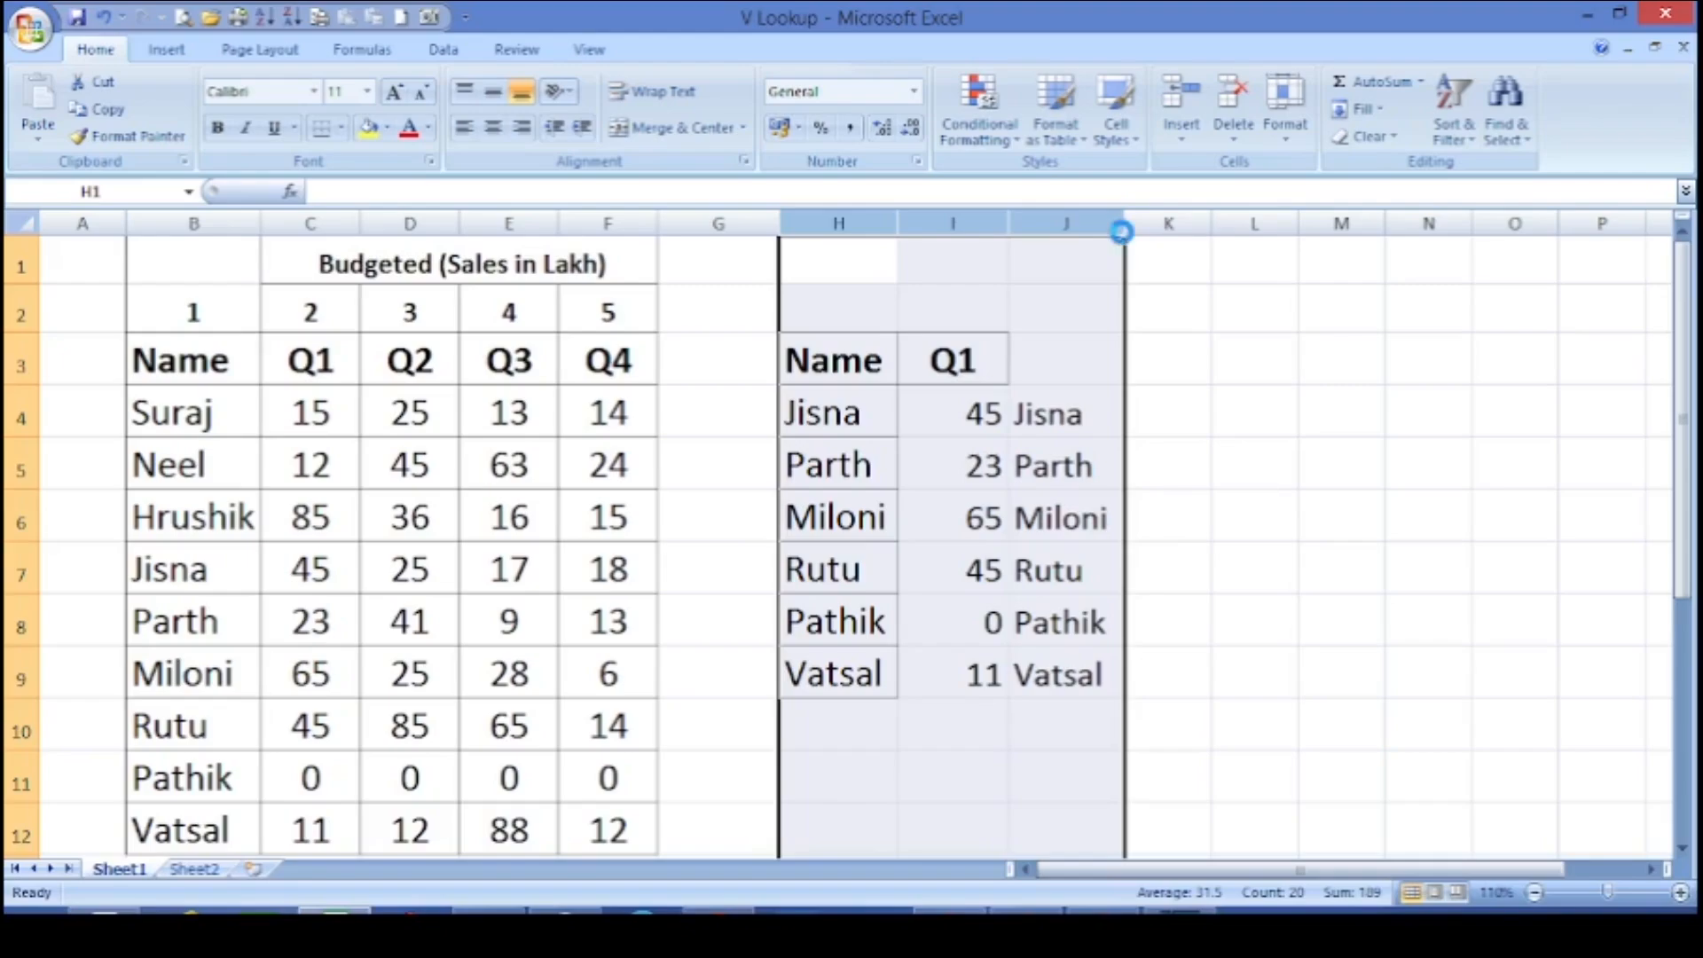
key(ctrl+minus)
click(807, 411)
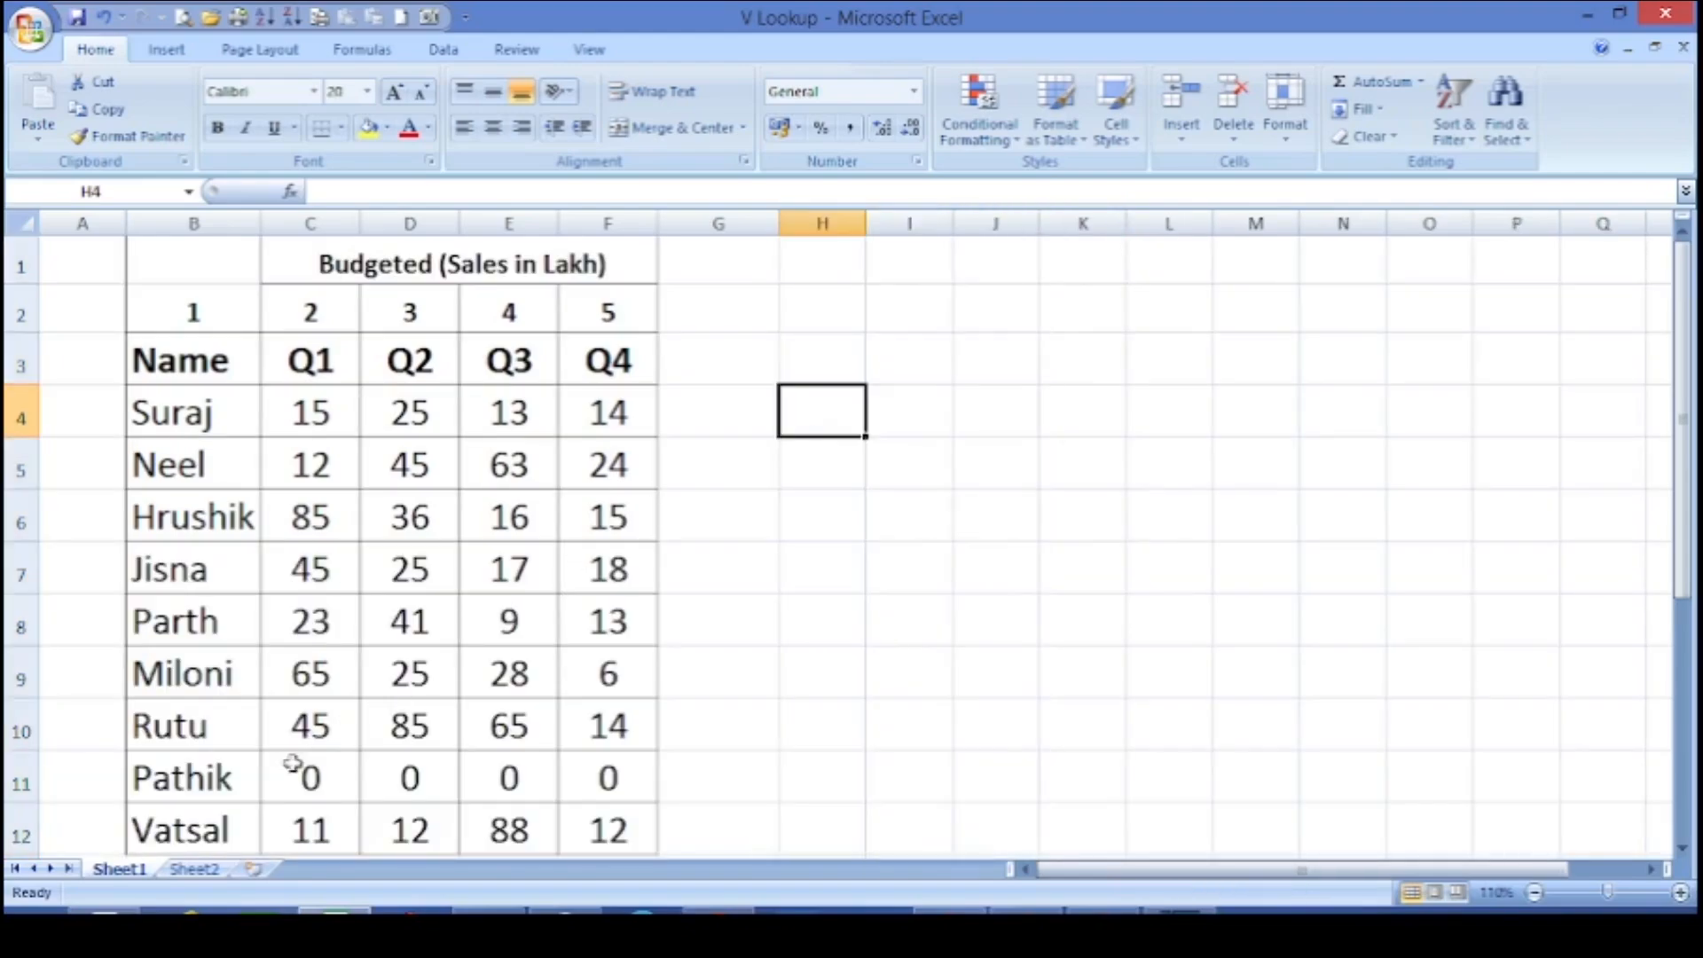
- Begin a VLOOKUP formula in E4 of Sheet2 with D4 as the lookup value
click(190, 871)
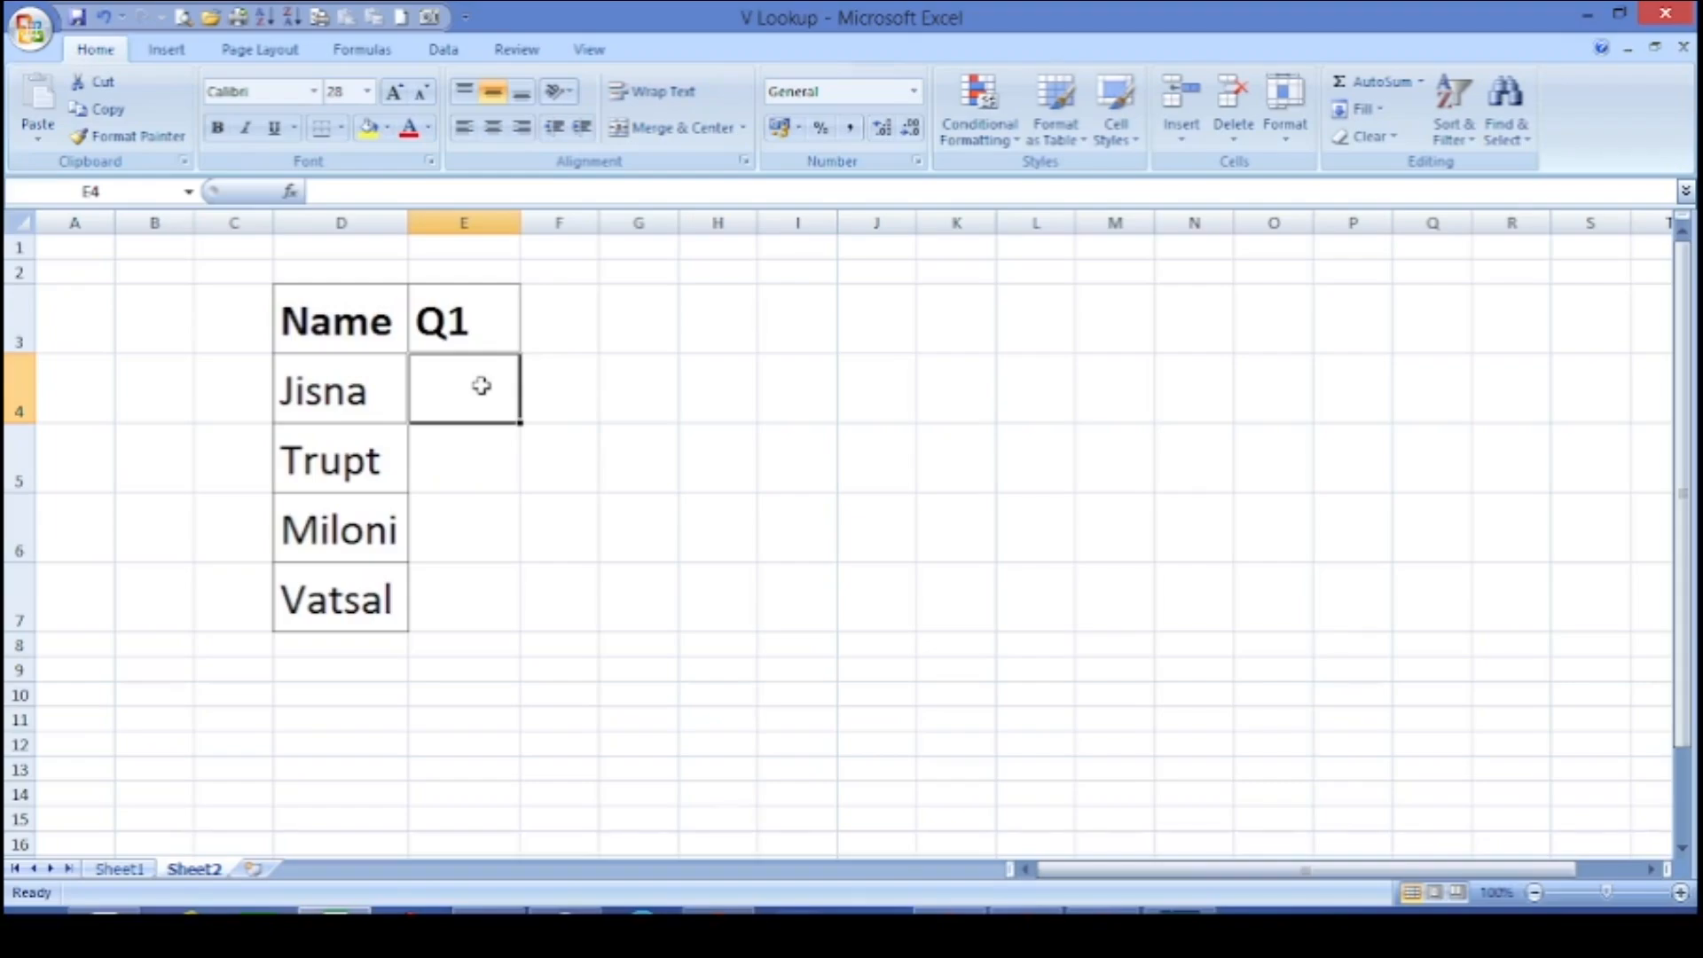
text(+vlooku)
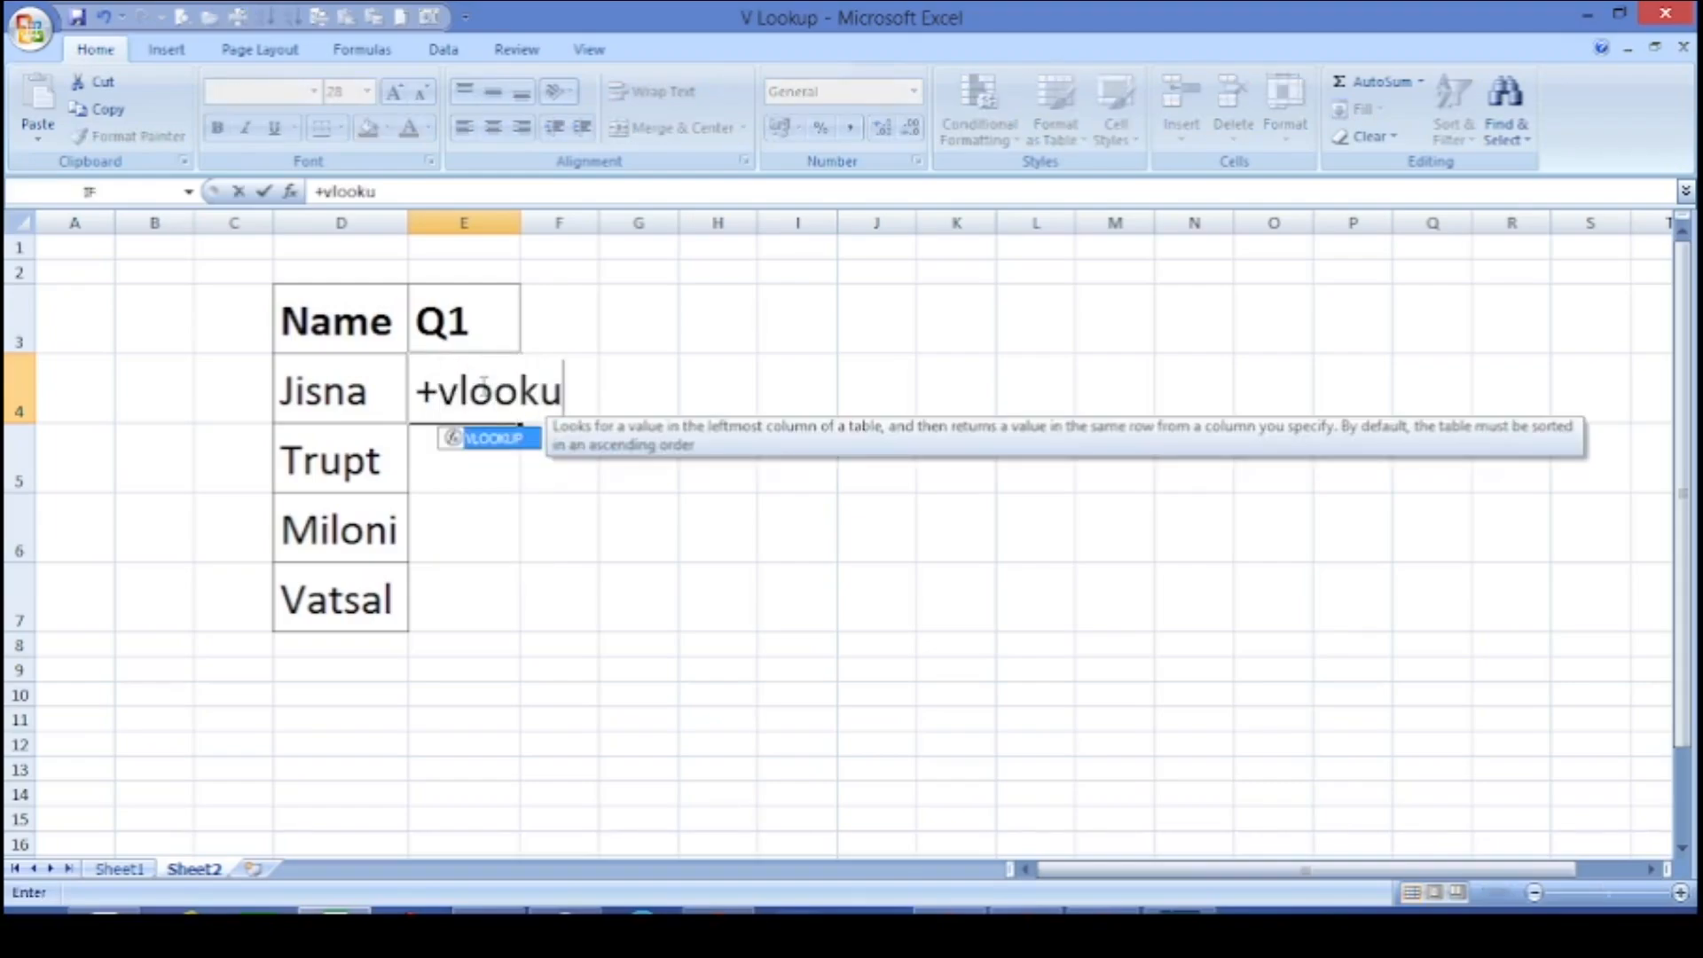
text(p()
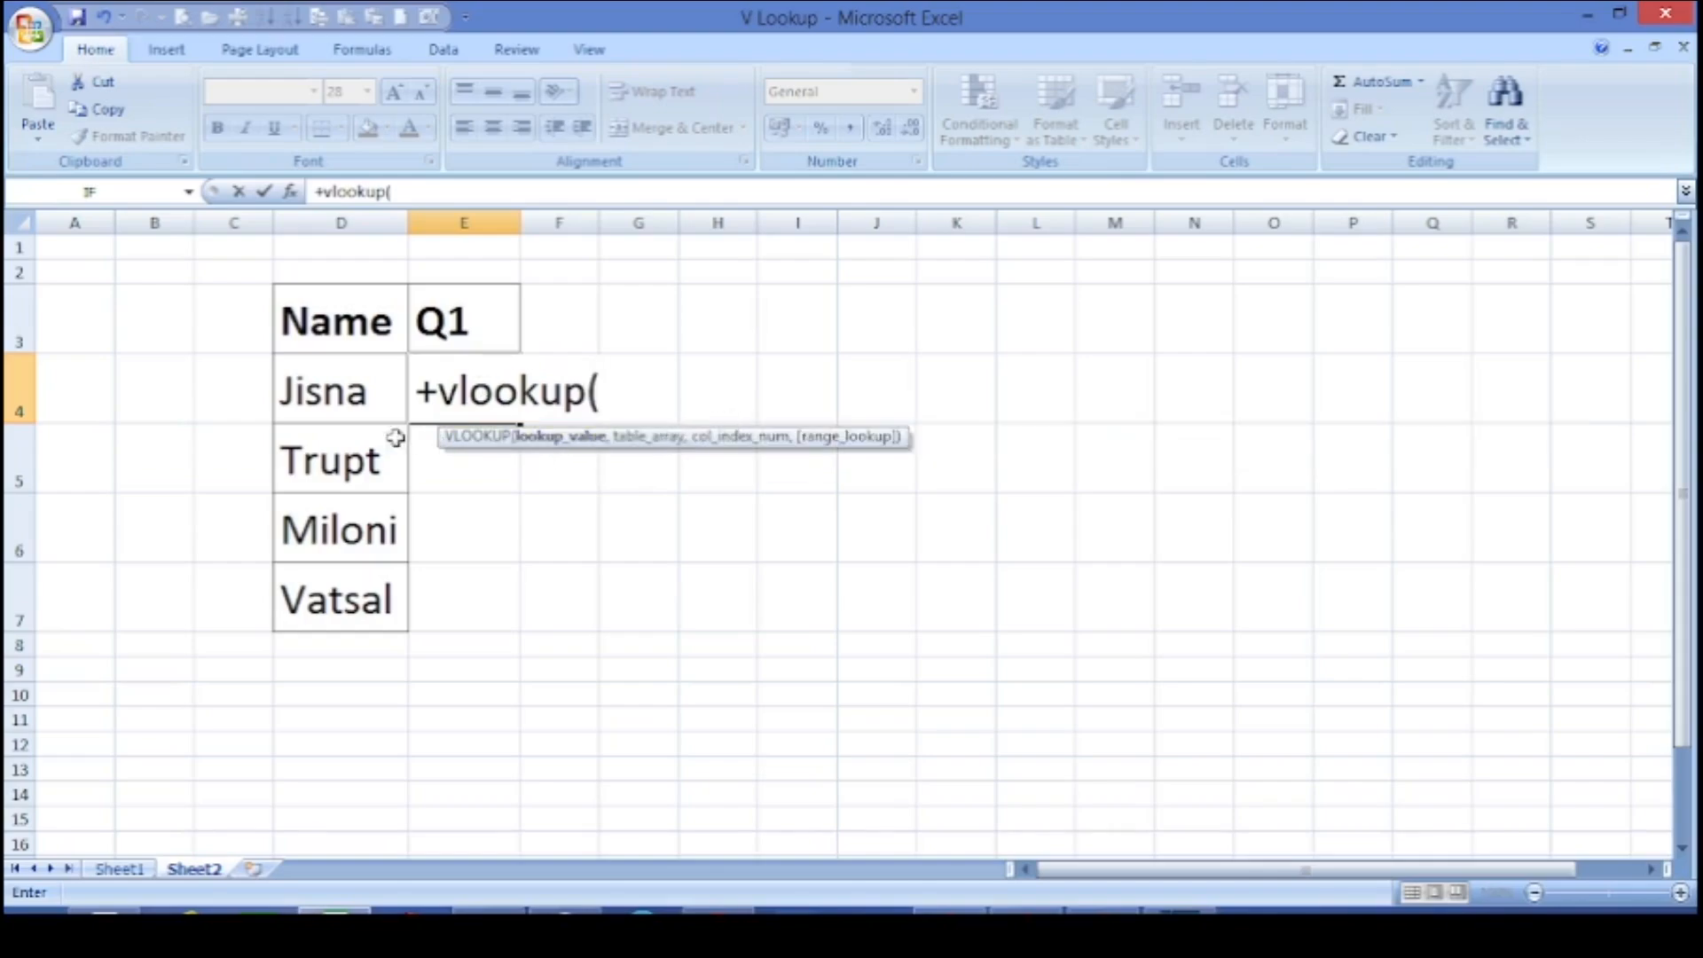
click(319, 399)
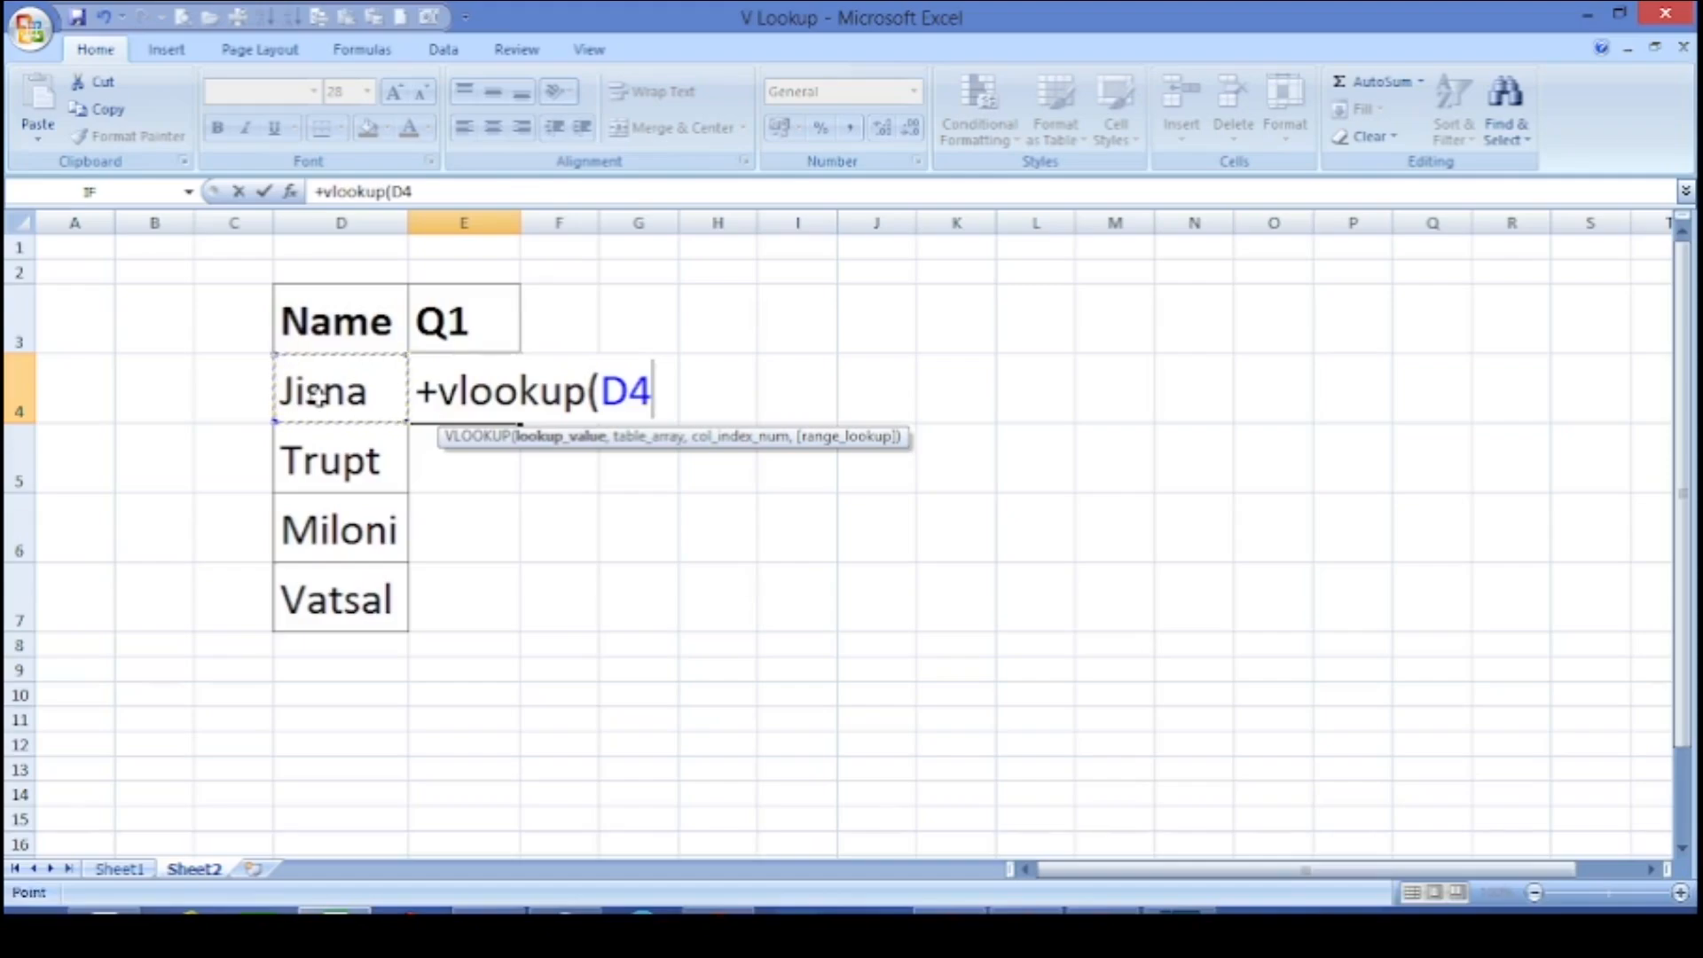
text(,)
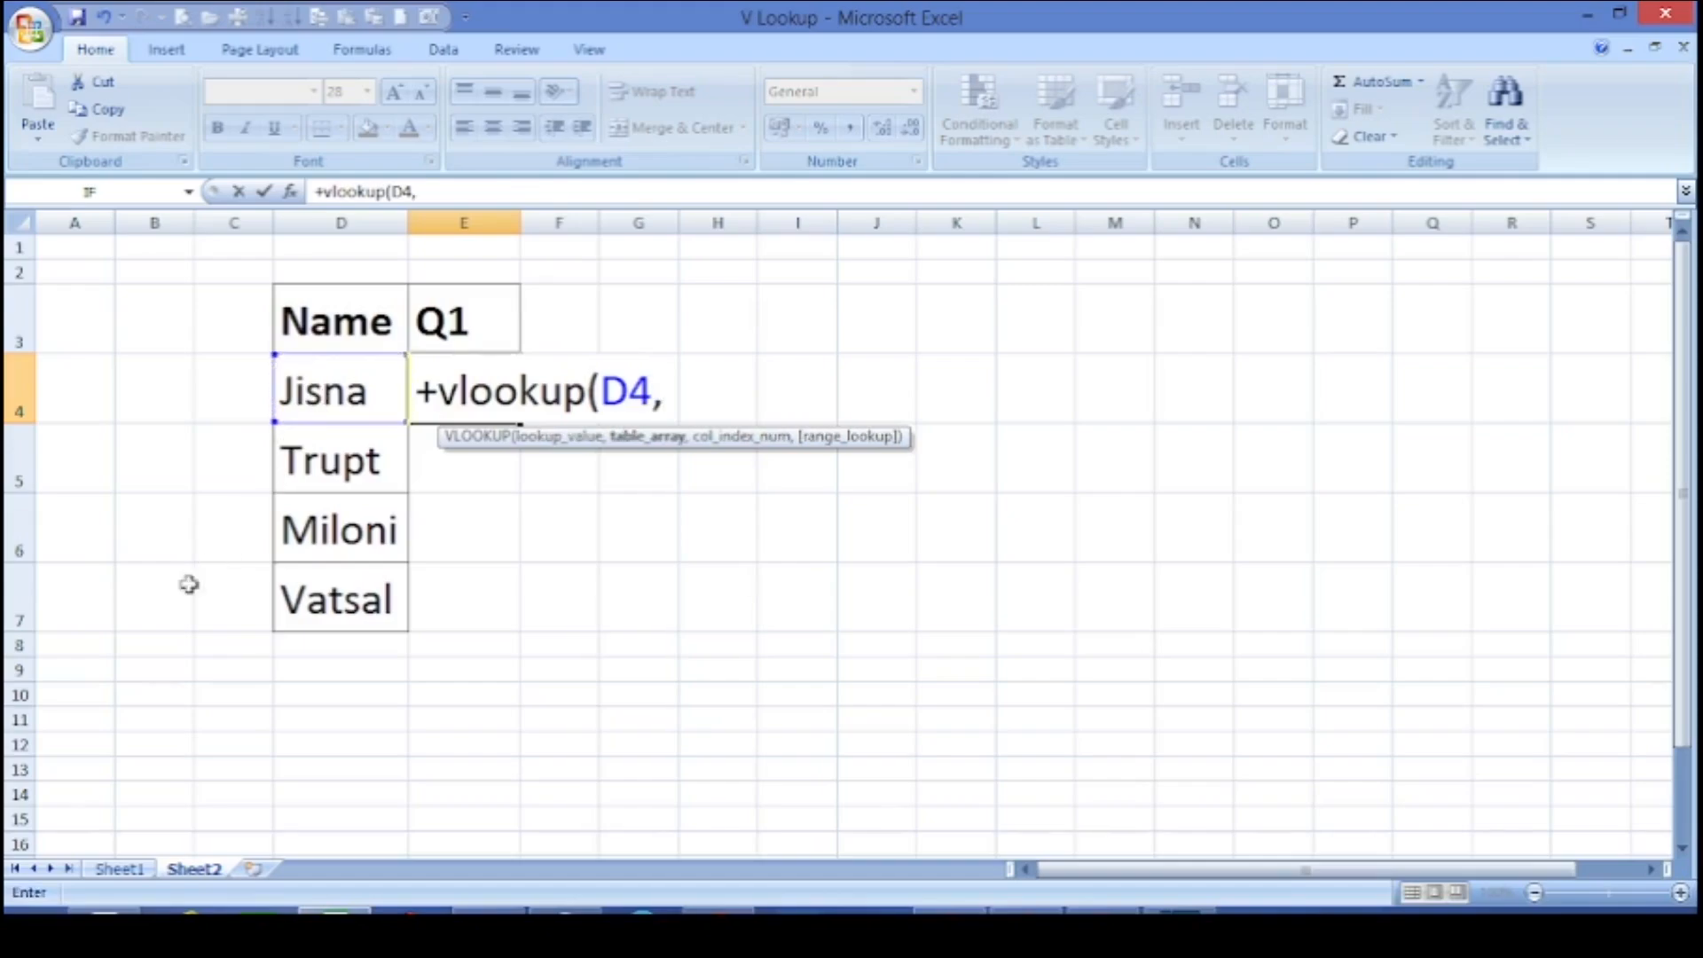
- Set the formula's table array to B4:C12 on Sheet1 with absolute references, $B$4:$C$12
click(119, 869)
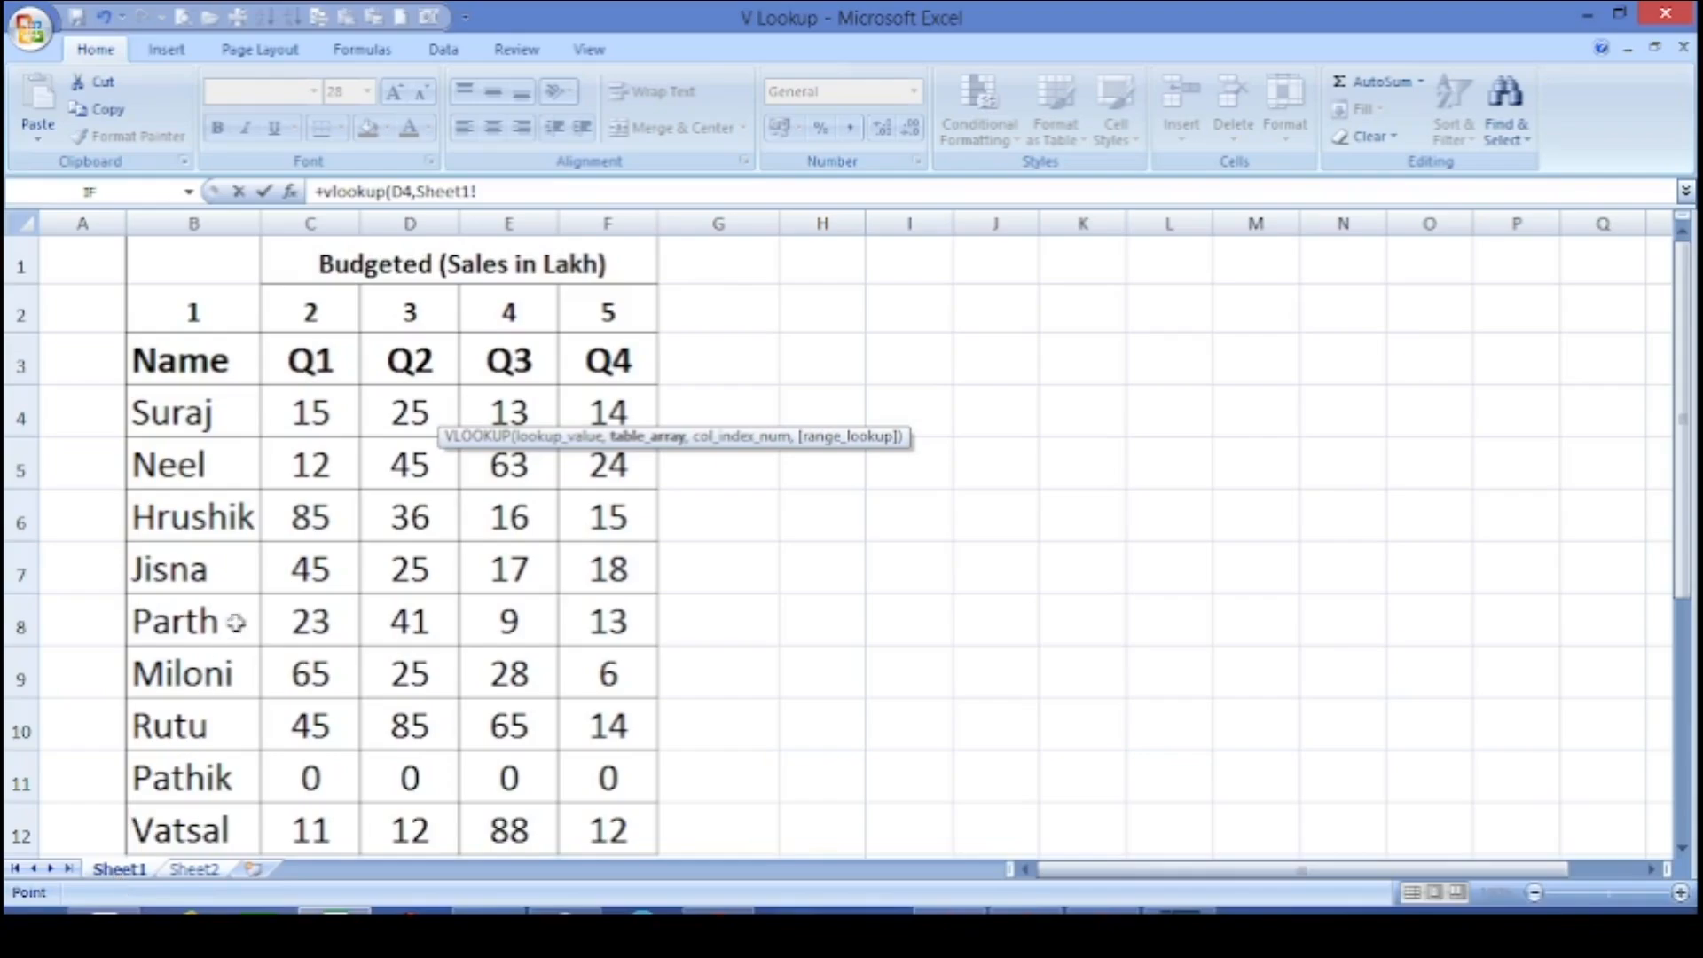
click(184, 407)
key(shift+Right)
key(shift+Down)
key(shift+Down)
key(shift+Down)
key(shift+Down)
key(shift+Down)
key(shift+Down)
key(shift+Down)
key(shift+Down)
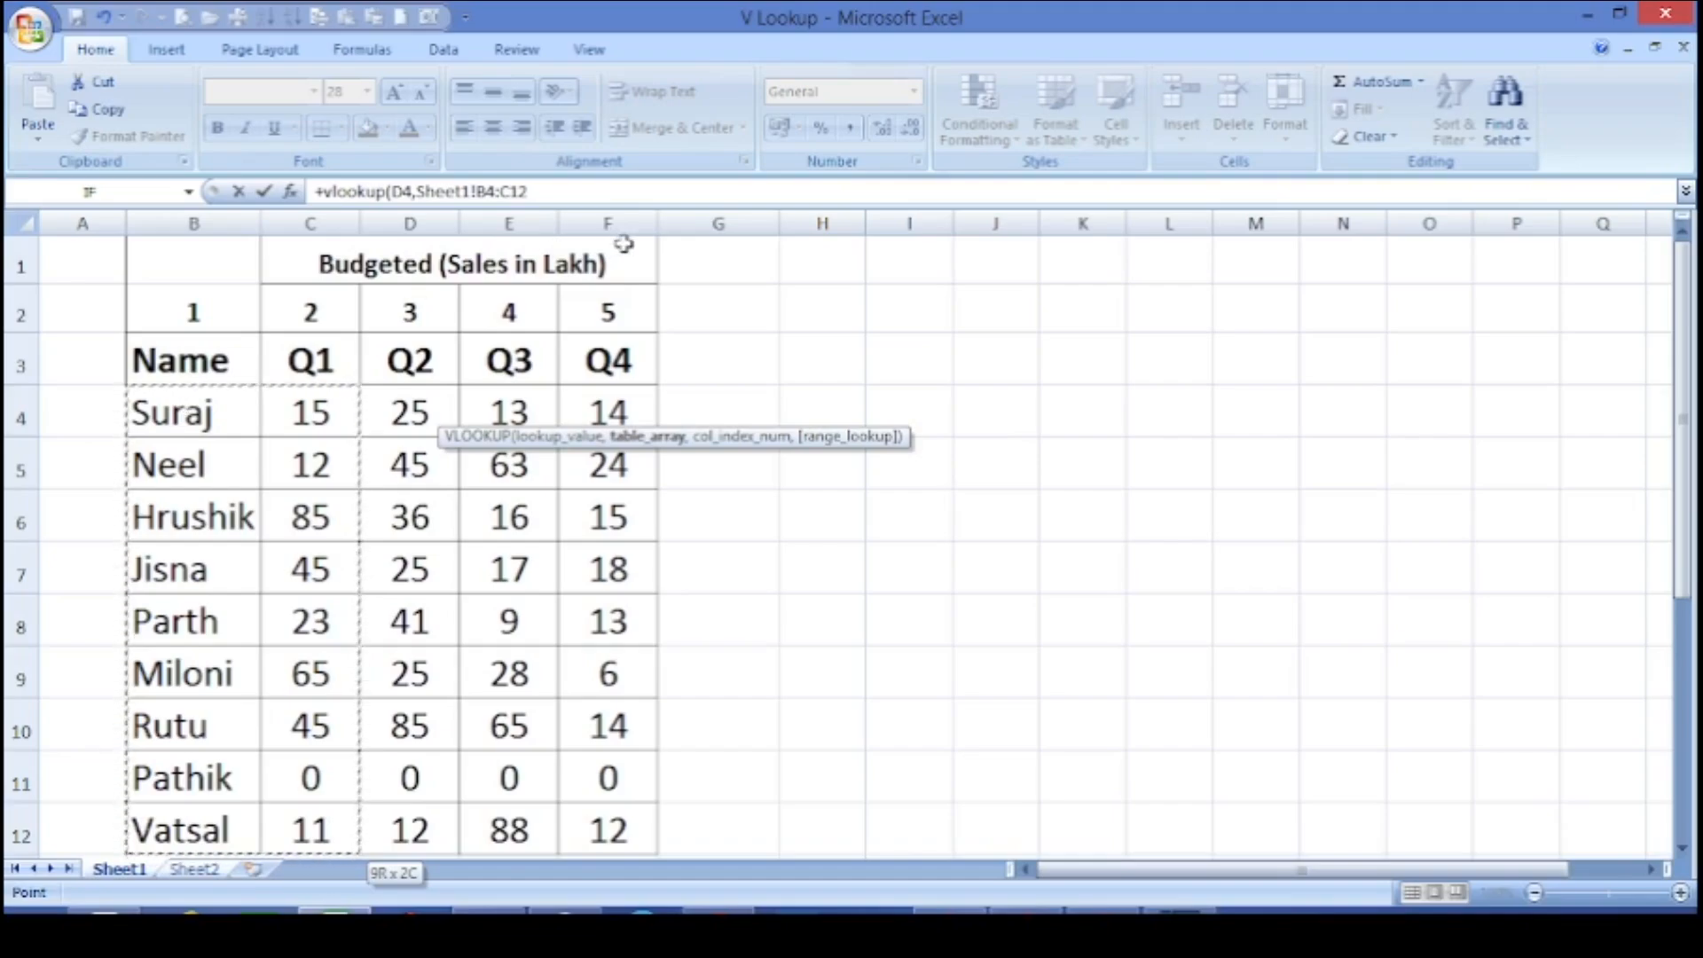
key(F4)
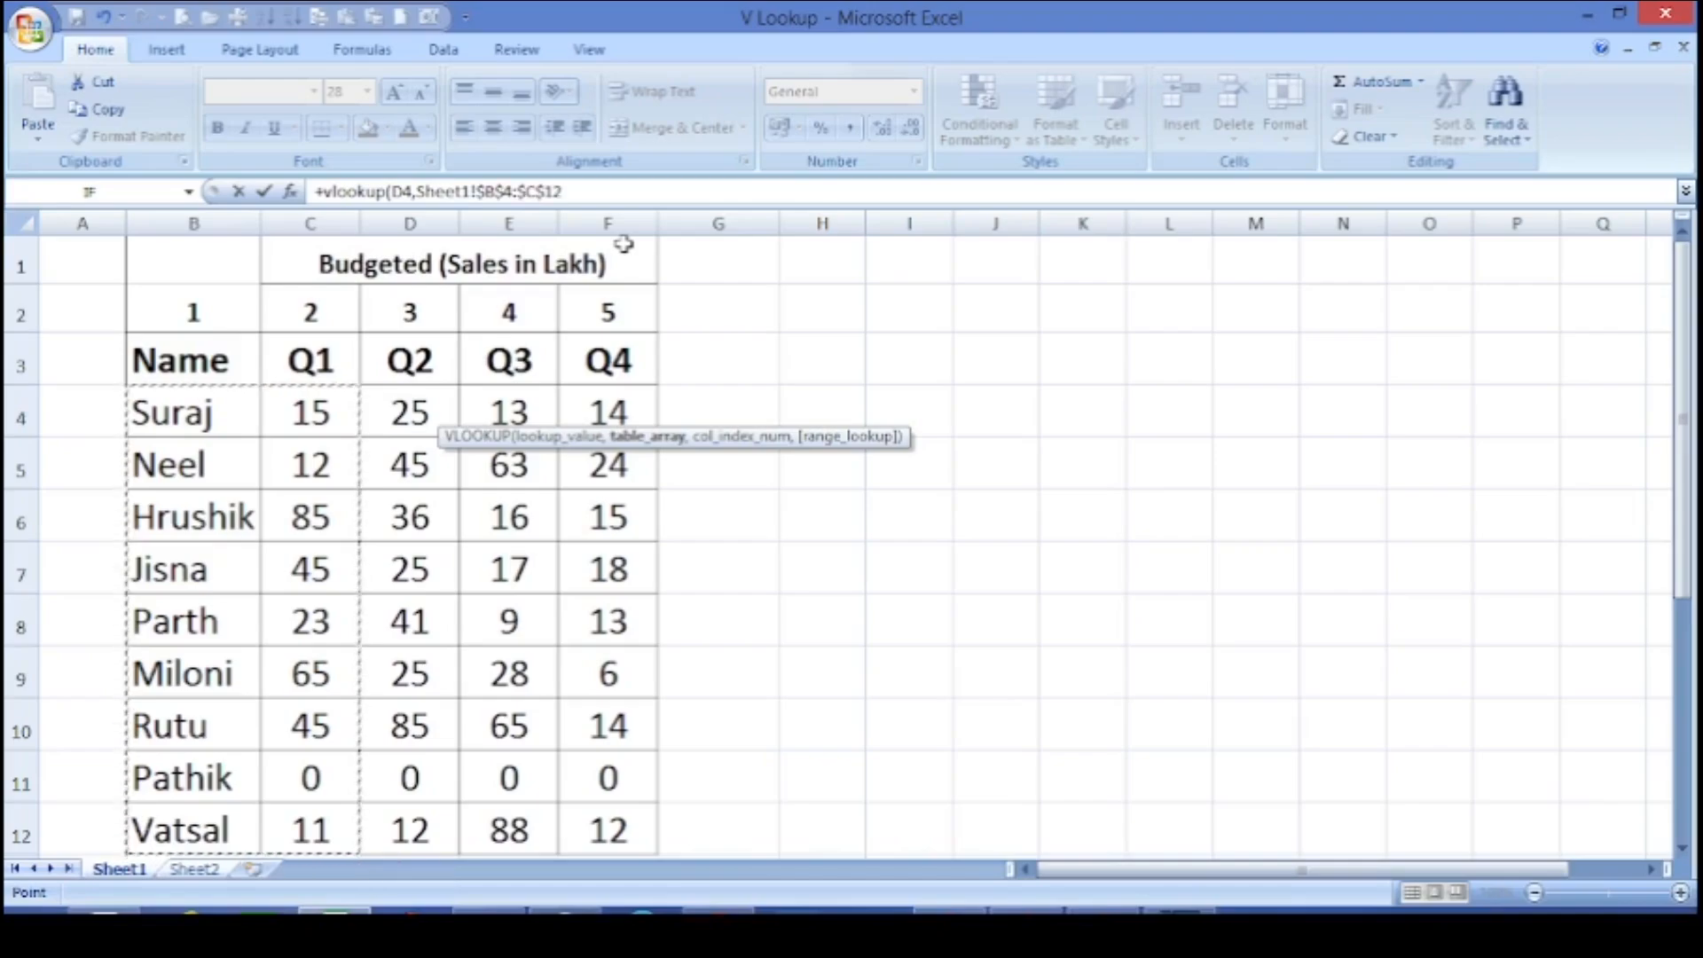
- Complete the VLOOKUP with column index 2 and range lookup 0, and fill it from E4 down to E7
click(589, 199)
text(,)
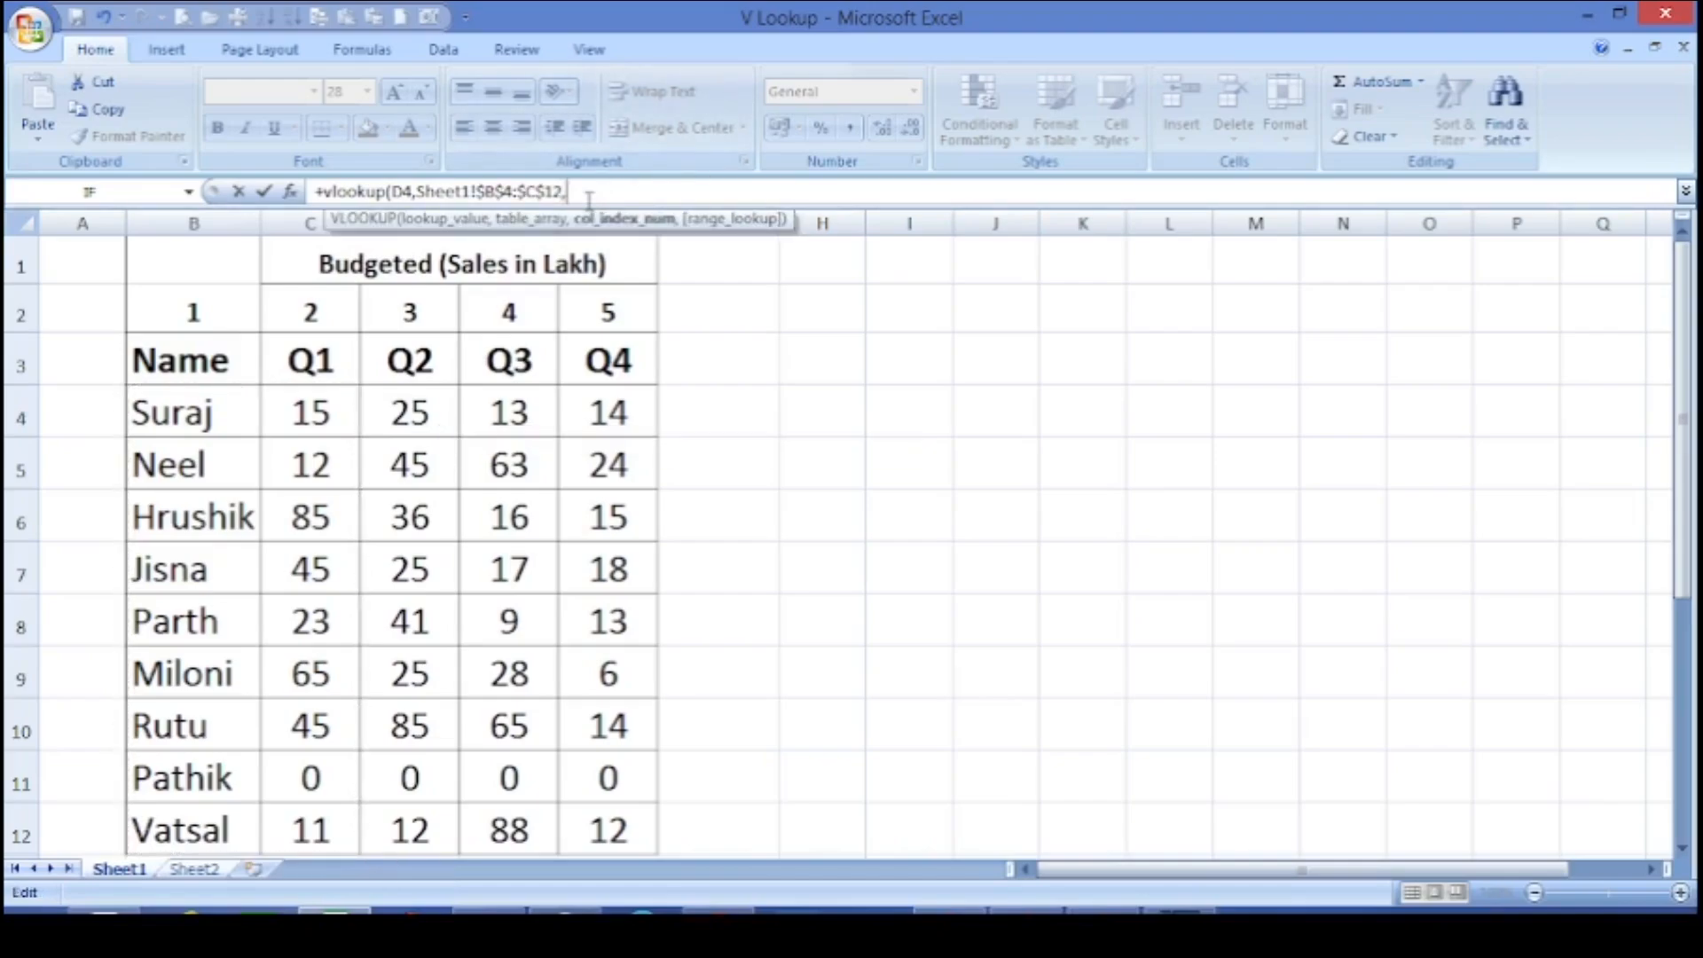
text(2,0)
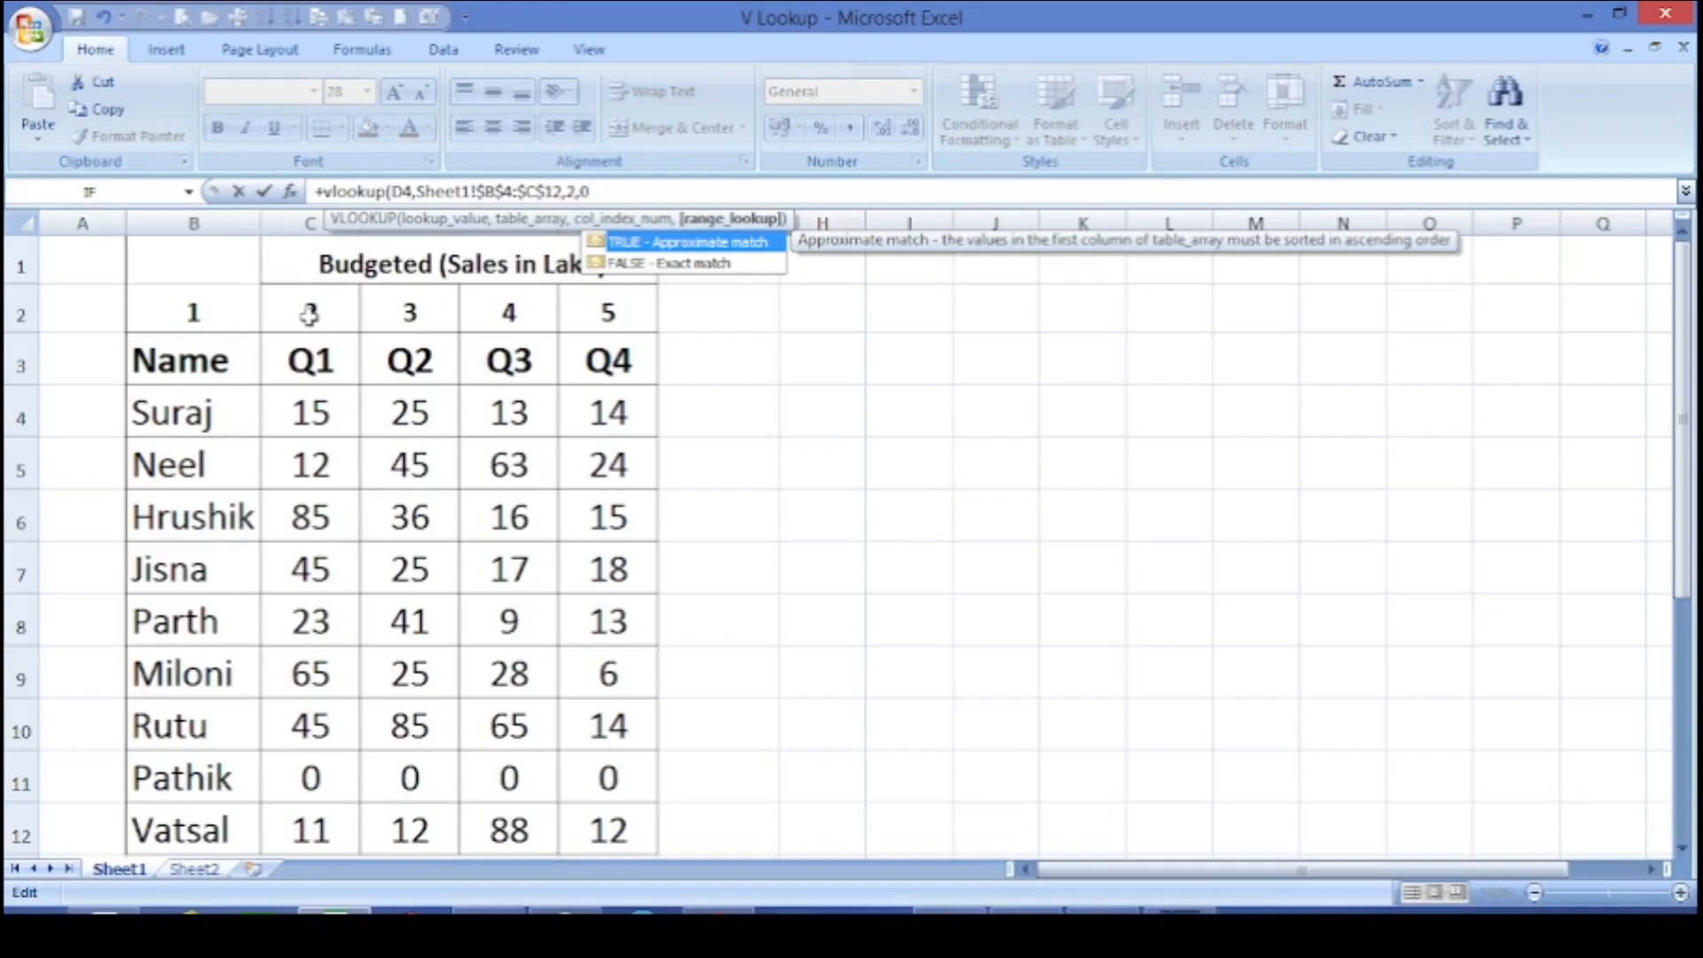
text())
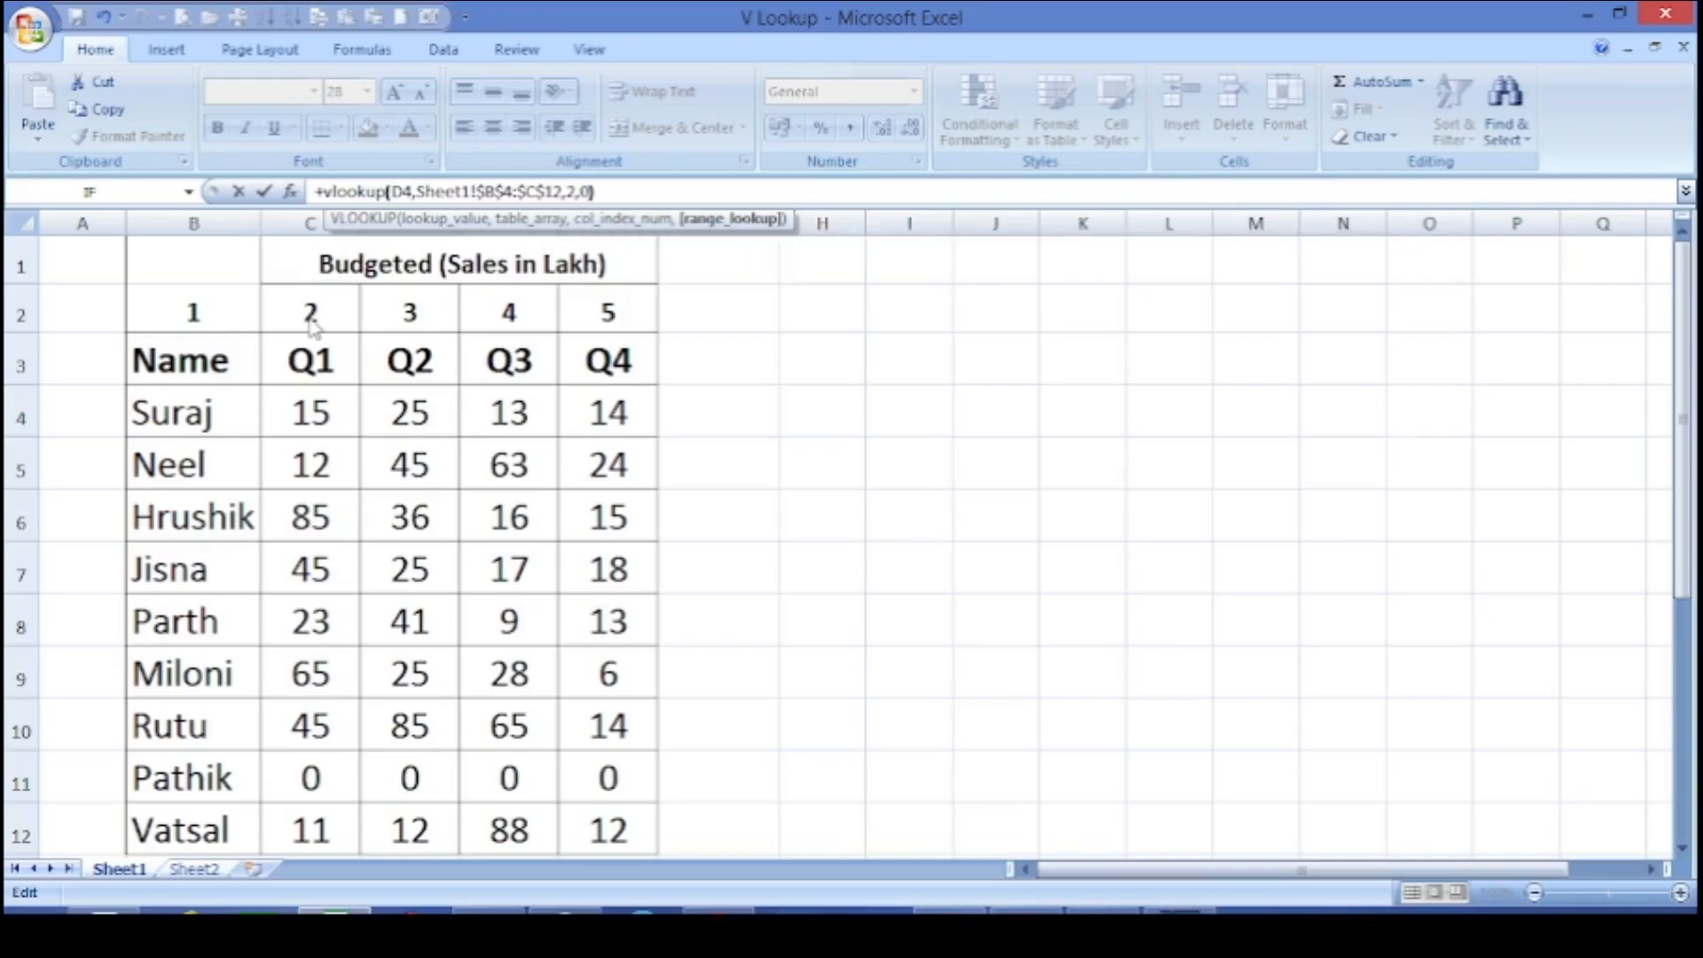
key(Return)
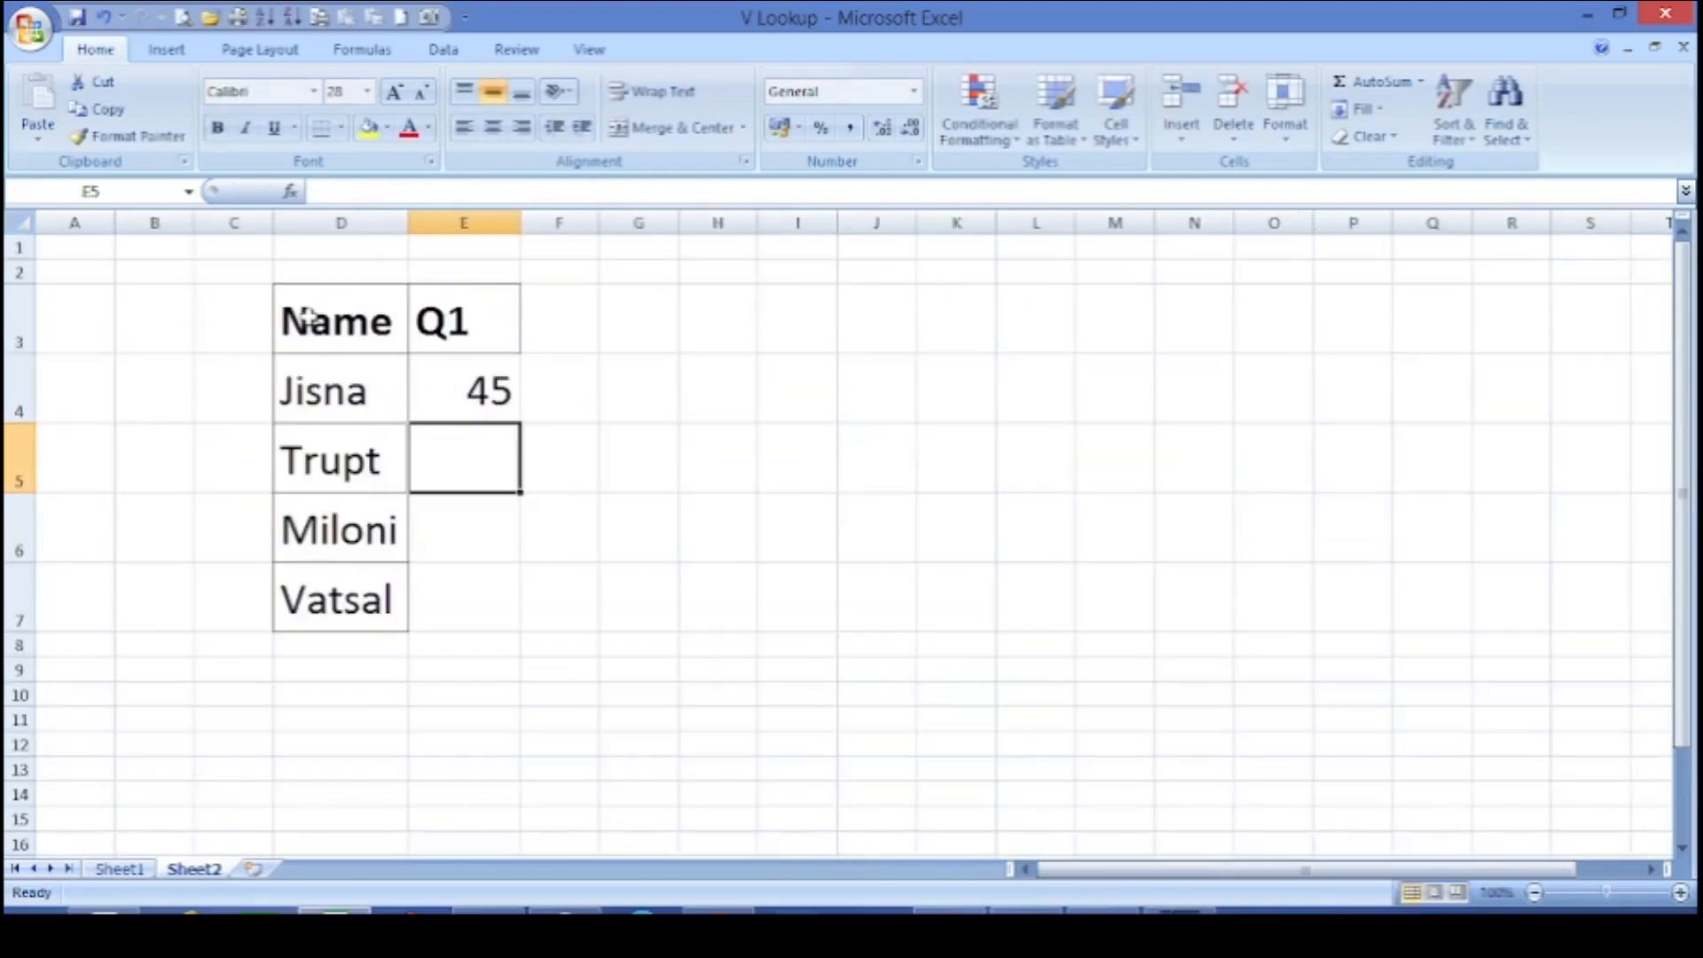
click(472, 391)
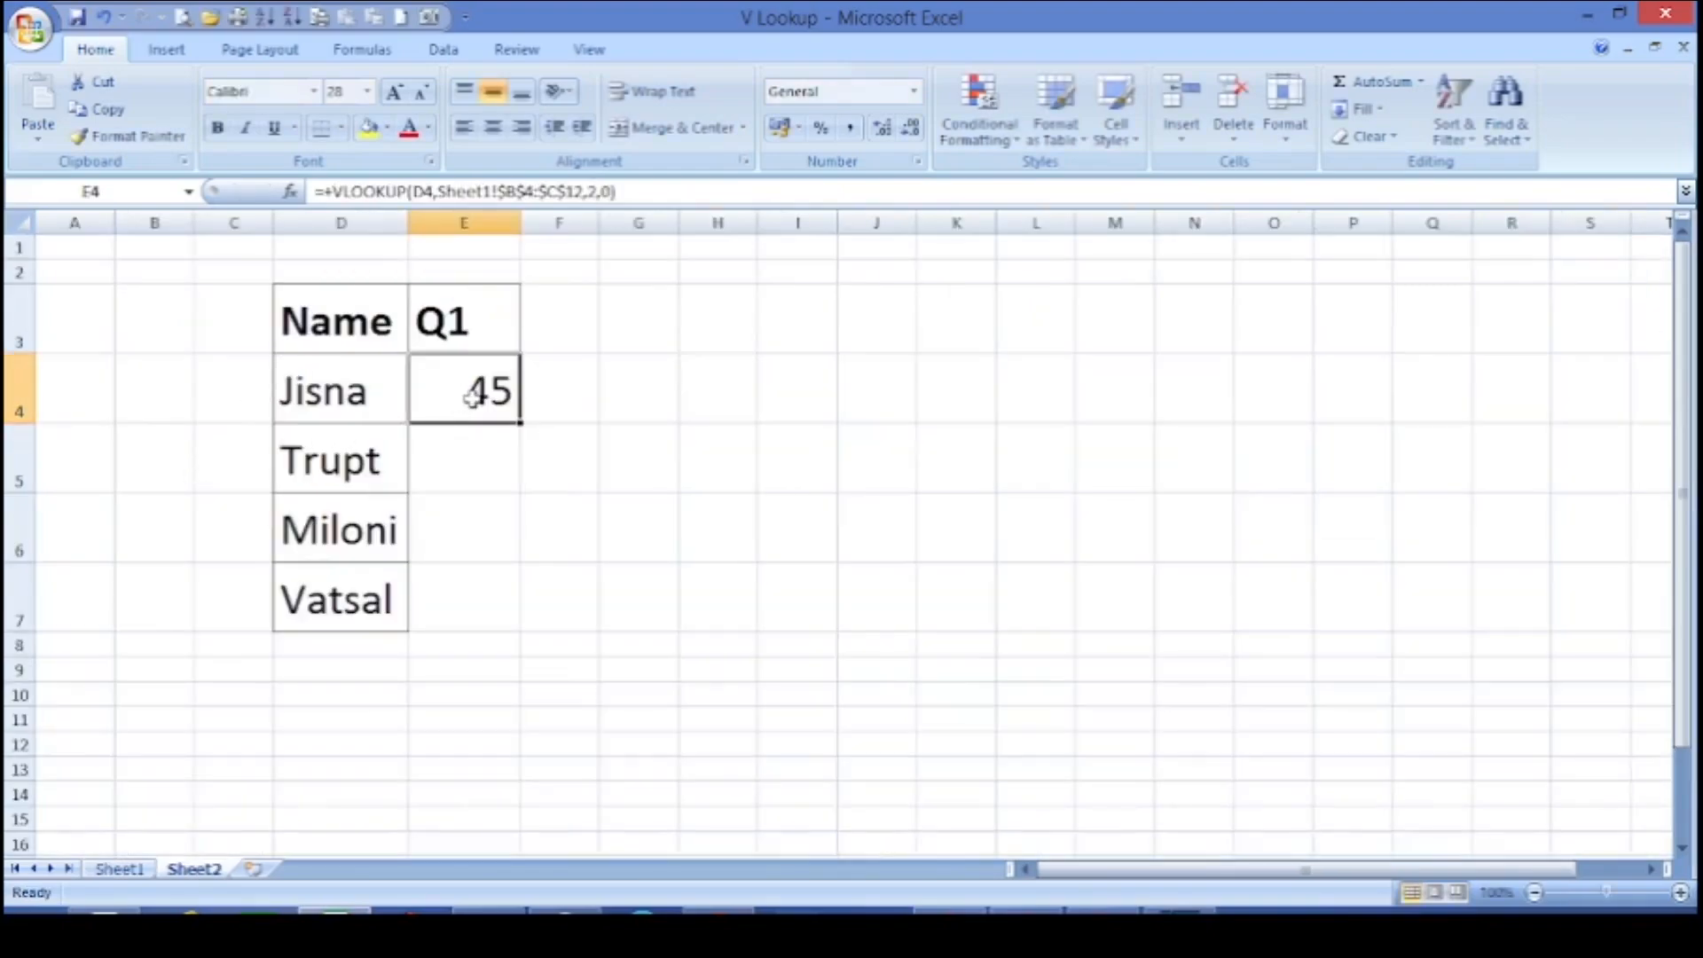
double_click(518, 425)
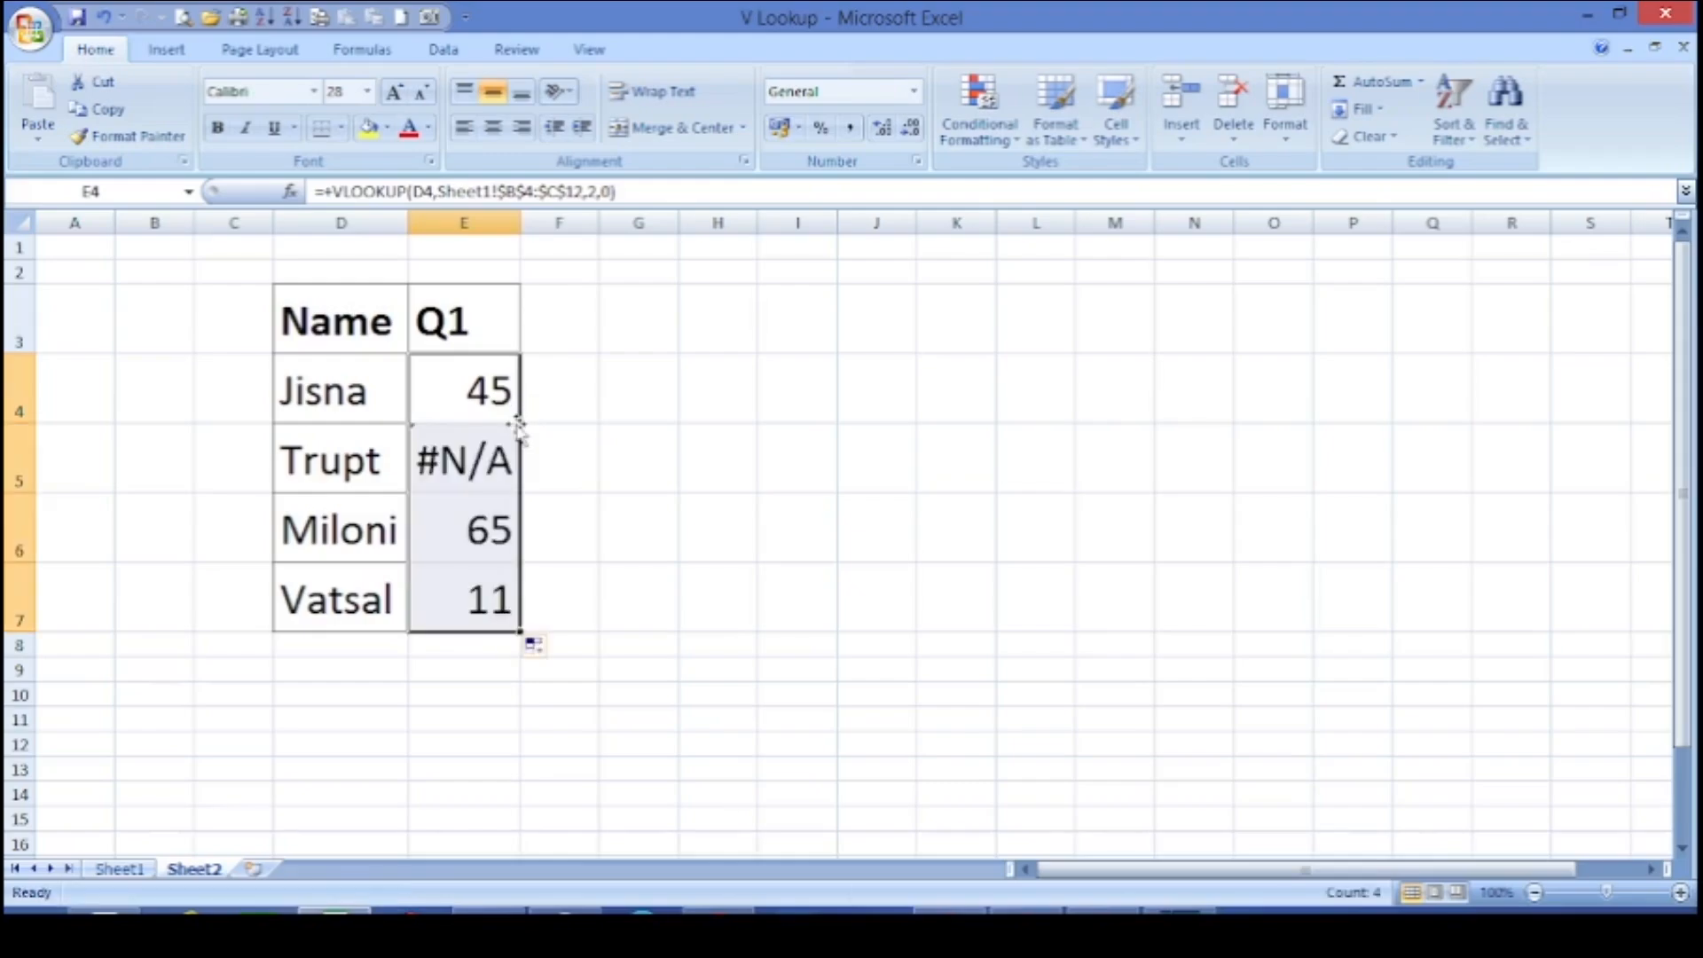
- Check the lookup formula in E5 and compare the name in D5 with the names in column B of Sheet1
click(473, 460)
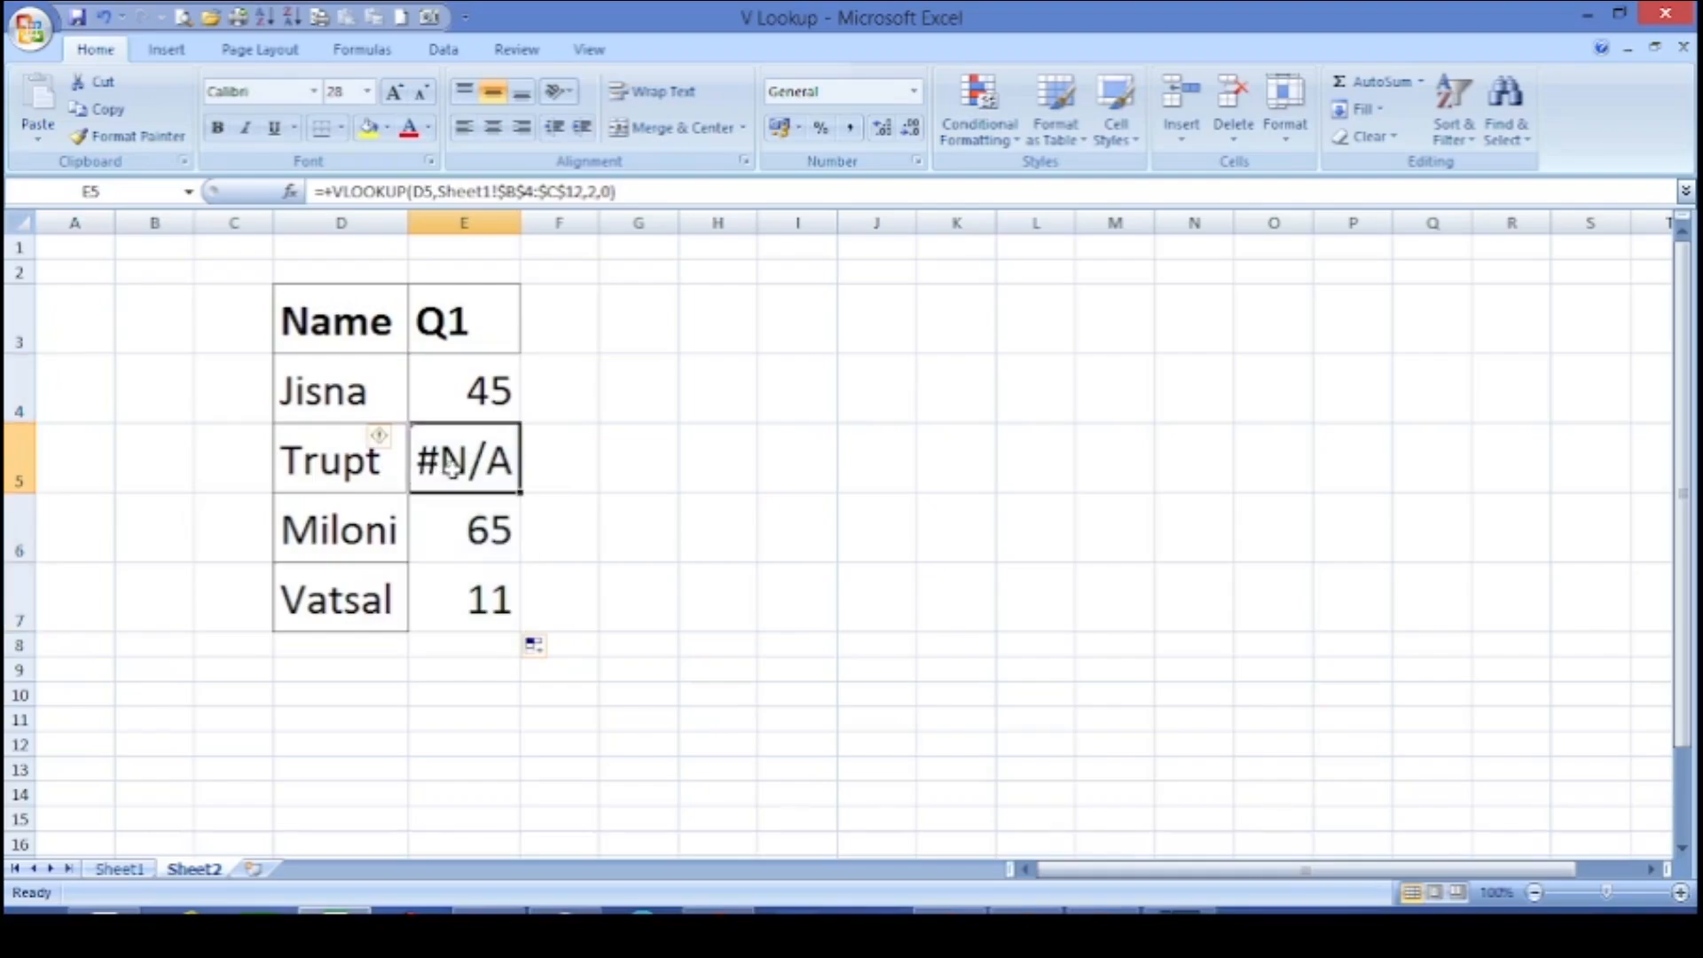
click(332, 471)
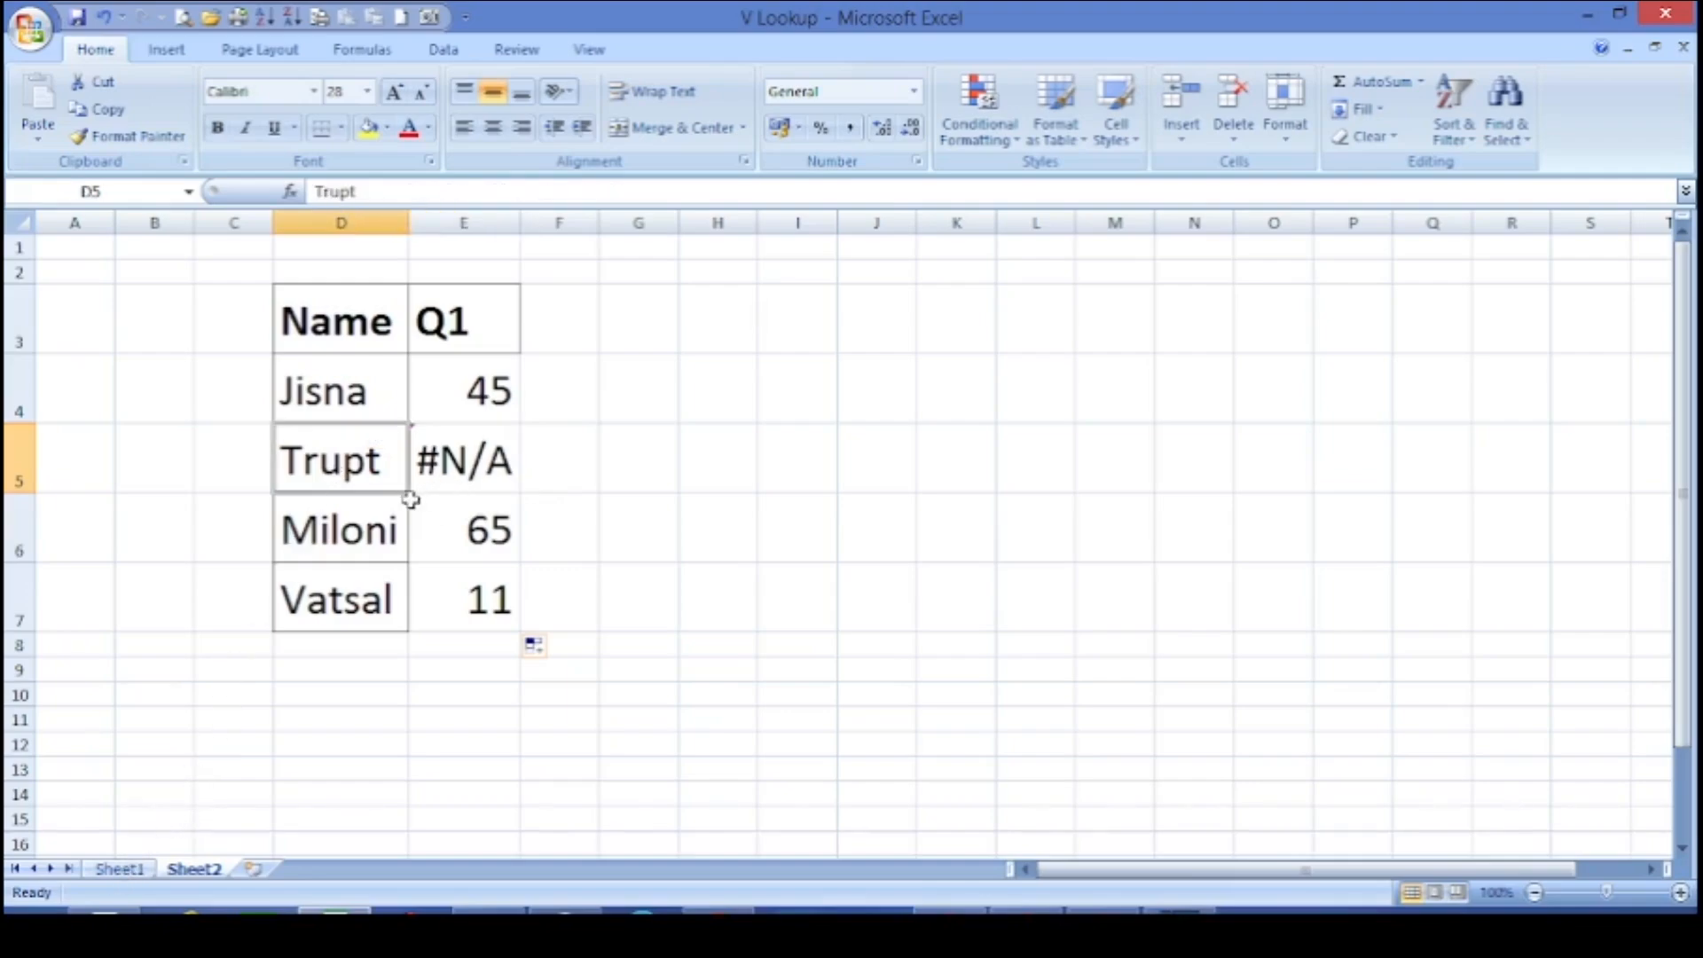
click(119, 871)
drag(164, 417, 224, 510)
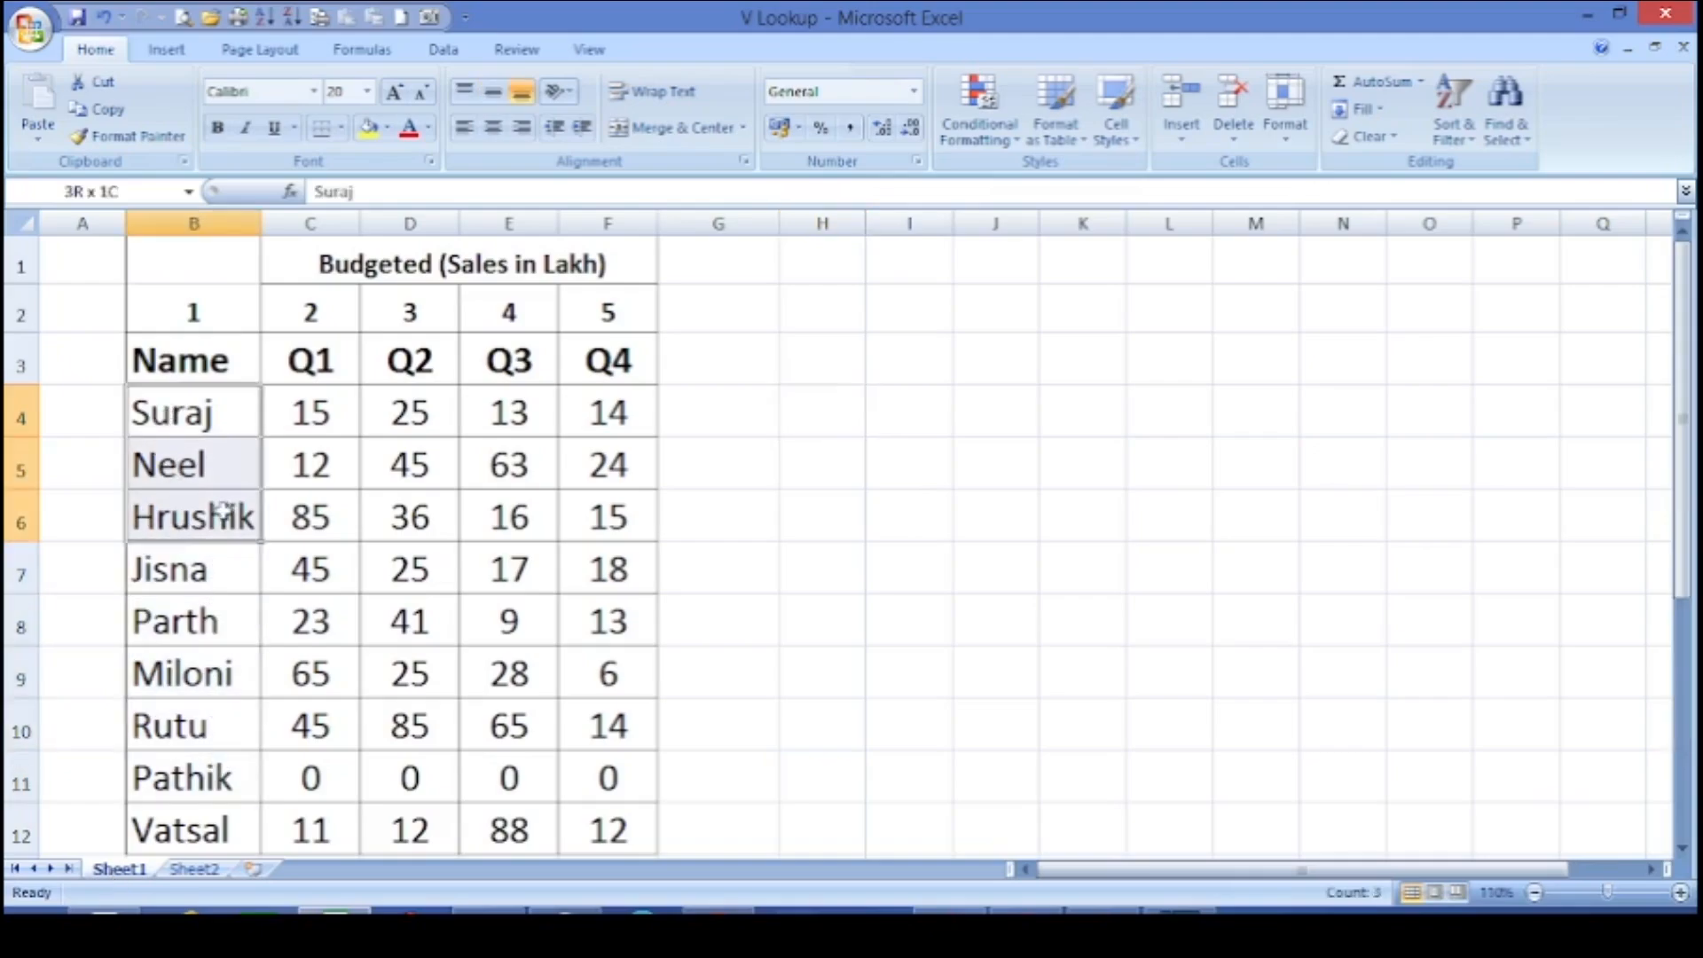
click(190, 865)
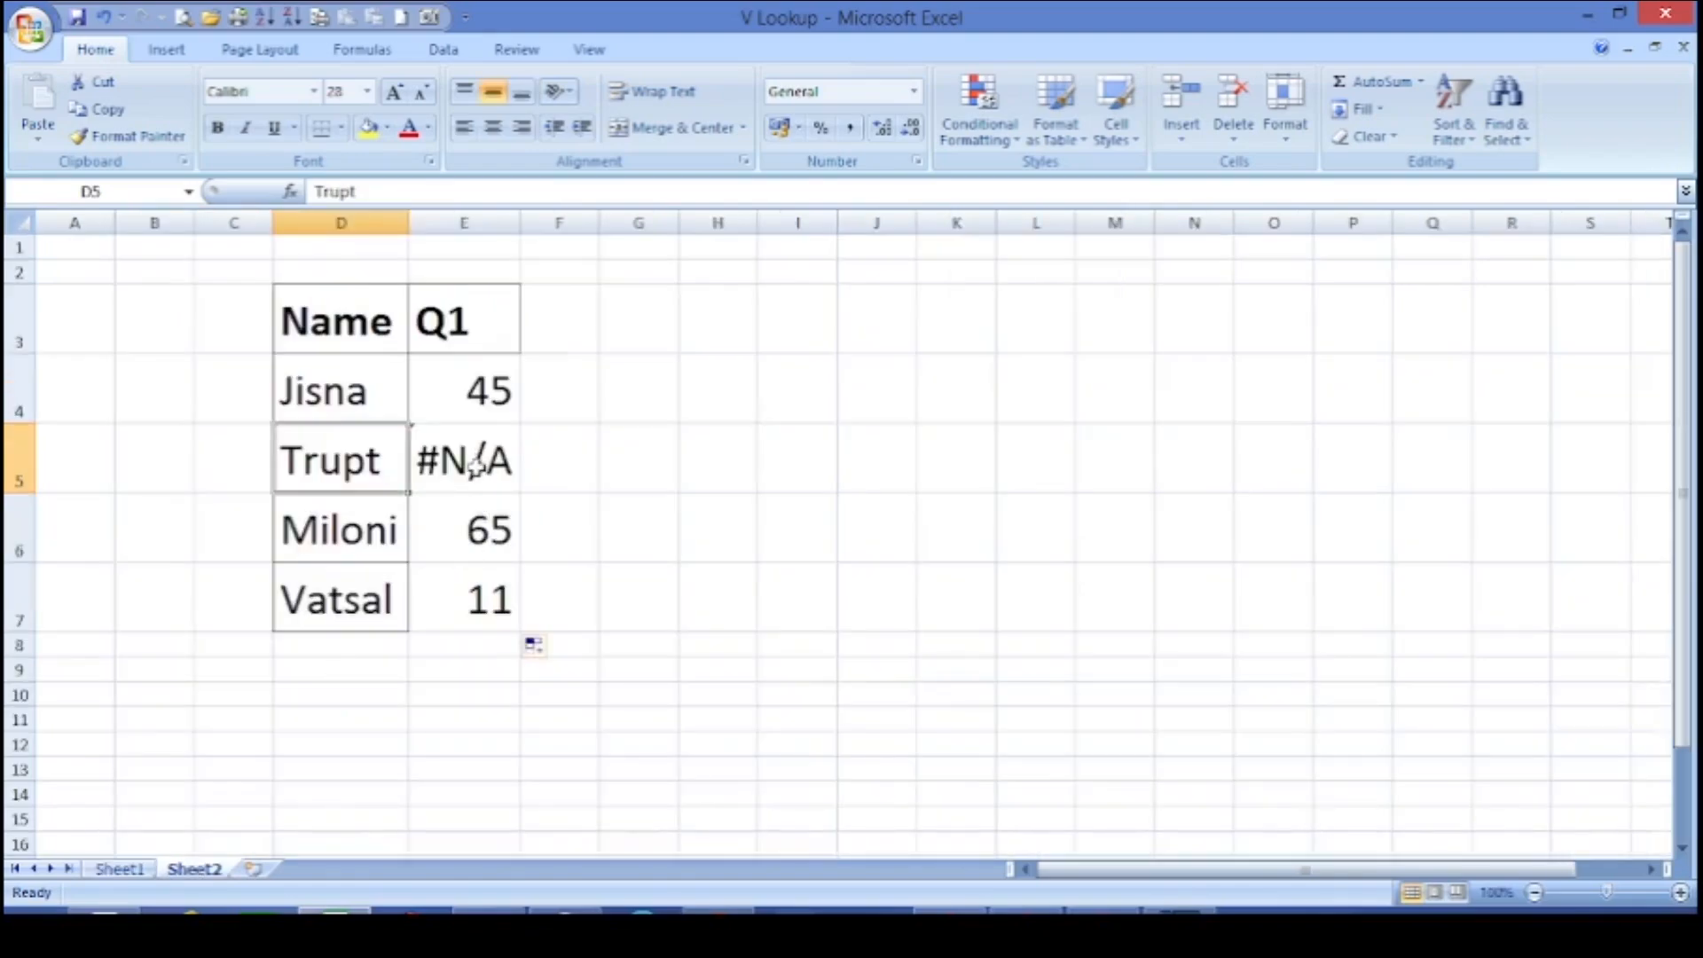
click(475, 464)
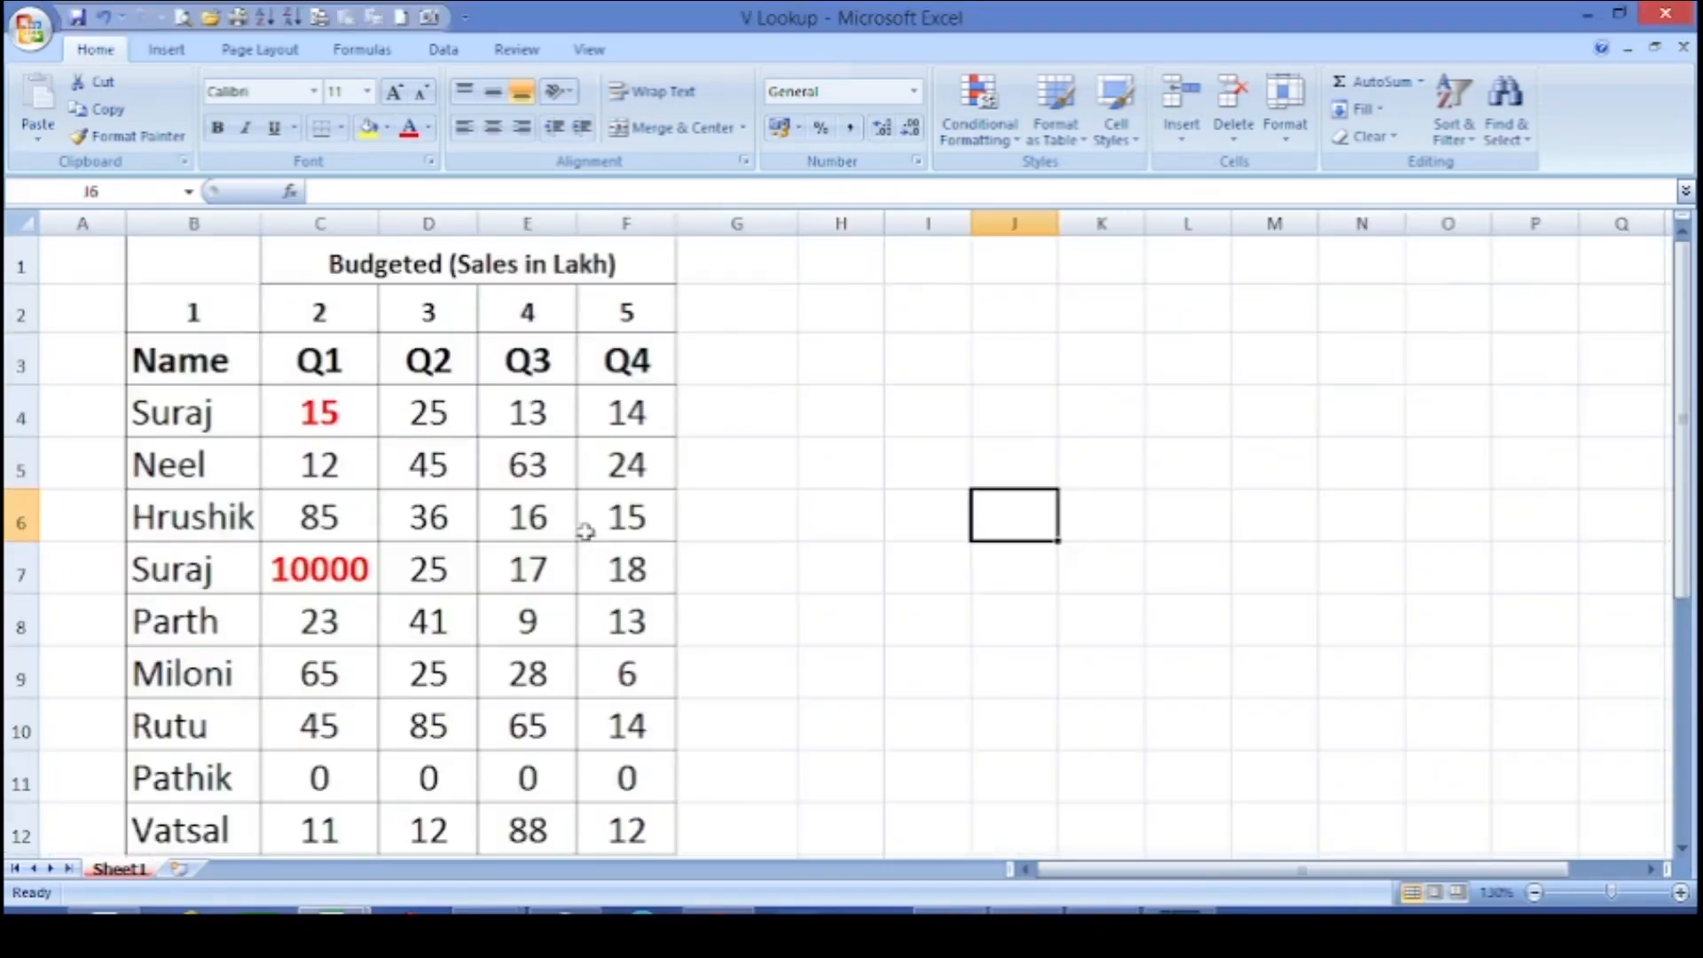
- Examine the repeated name in B4 and B7 of the sales table, and switch to Book1 to view its entry in C4
click(191, 414)
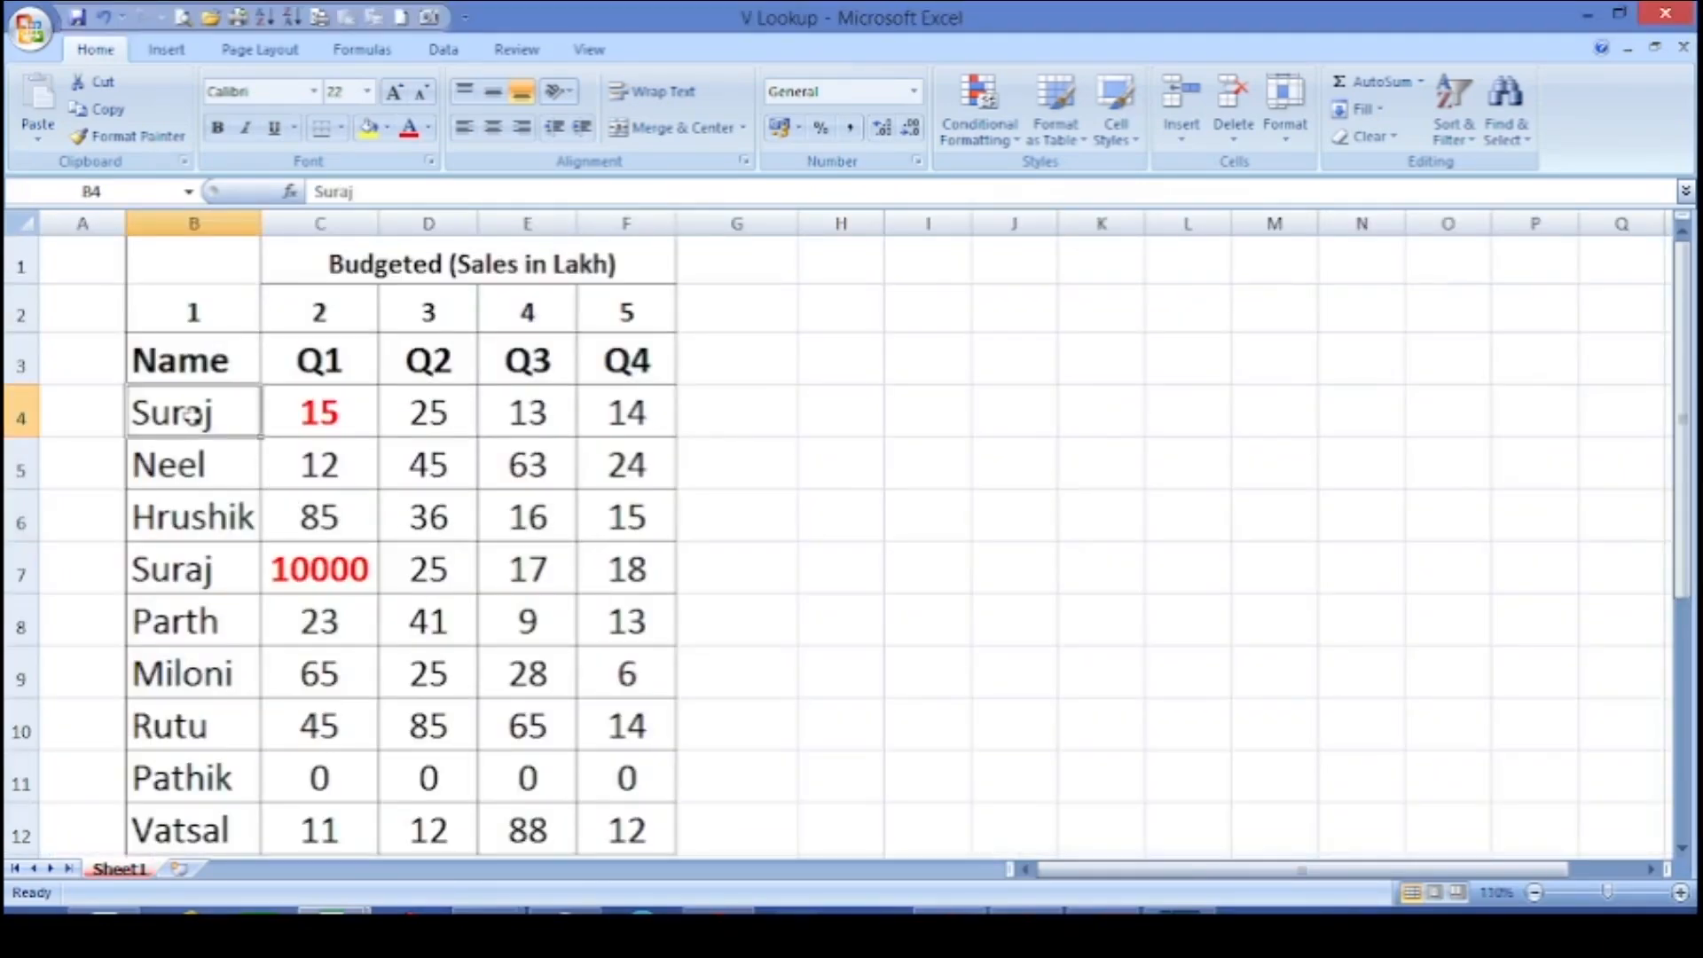
click(197, 575)
click(190, 408)
key(alt+Tab)
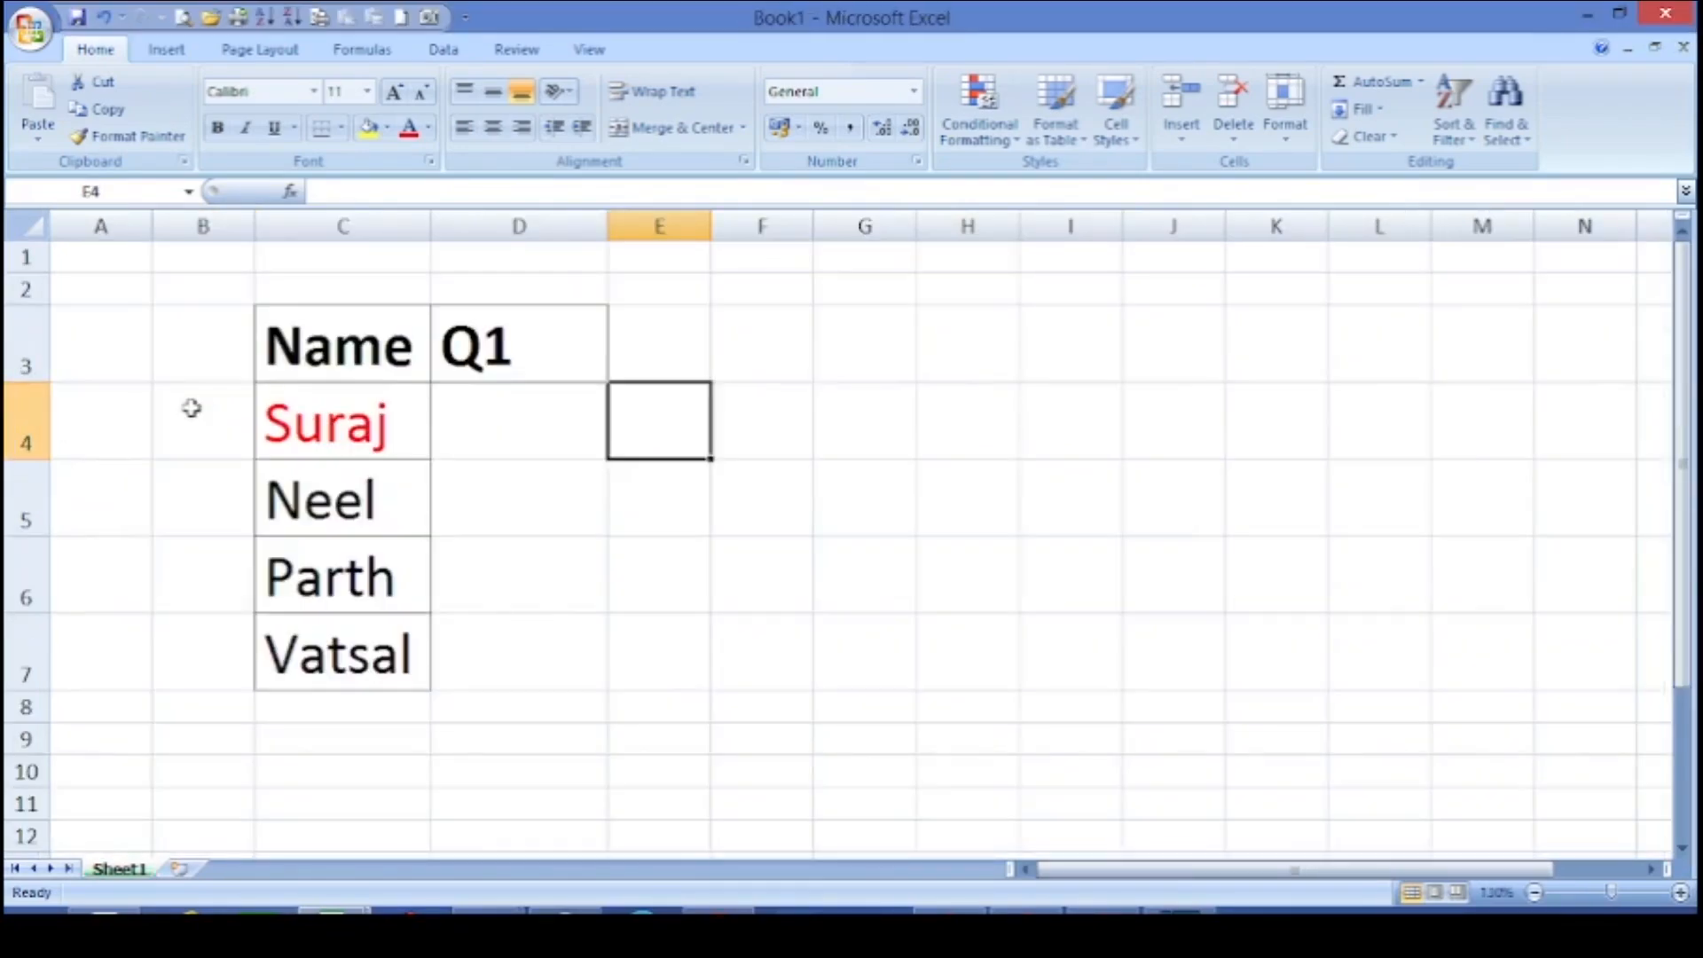
key(Left)
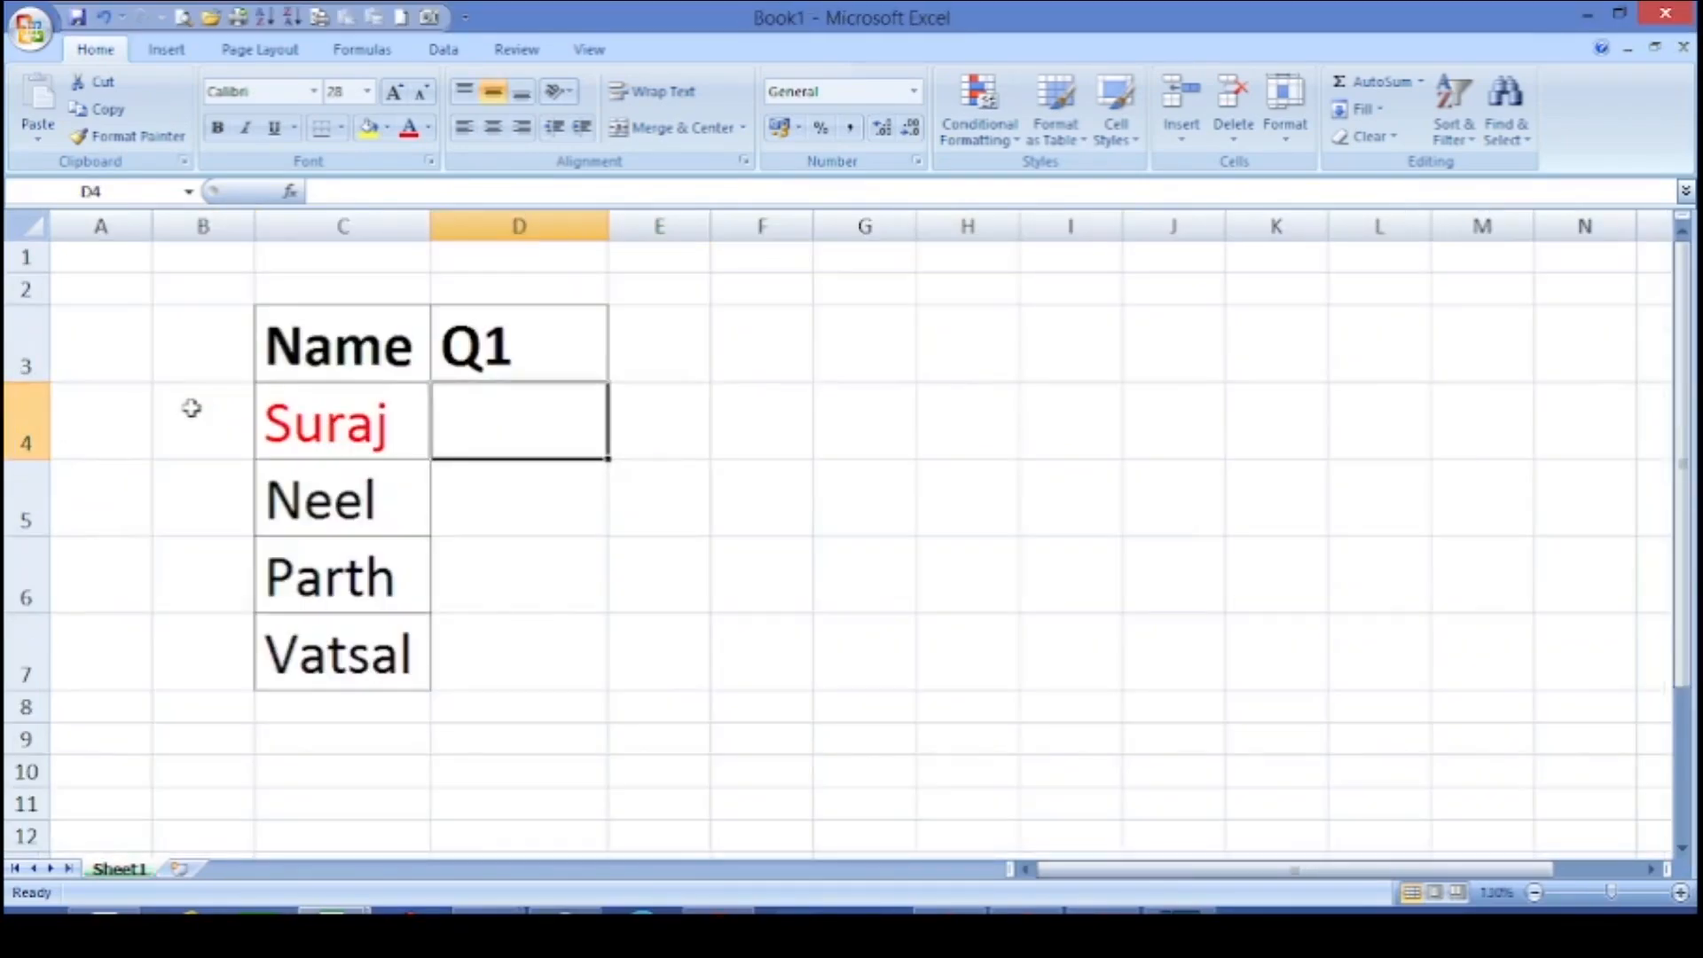
click(321, 431)
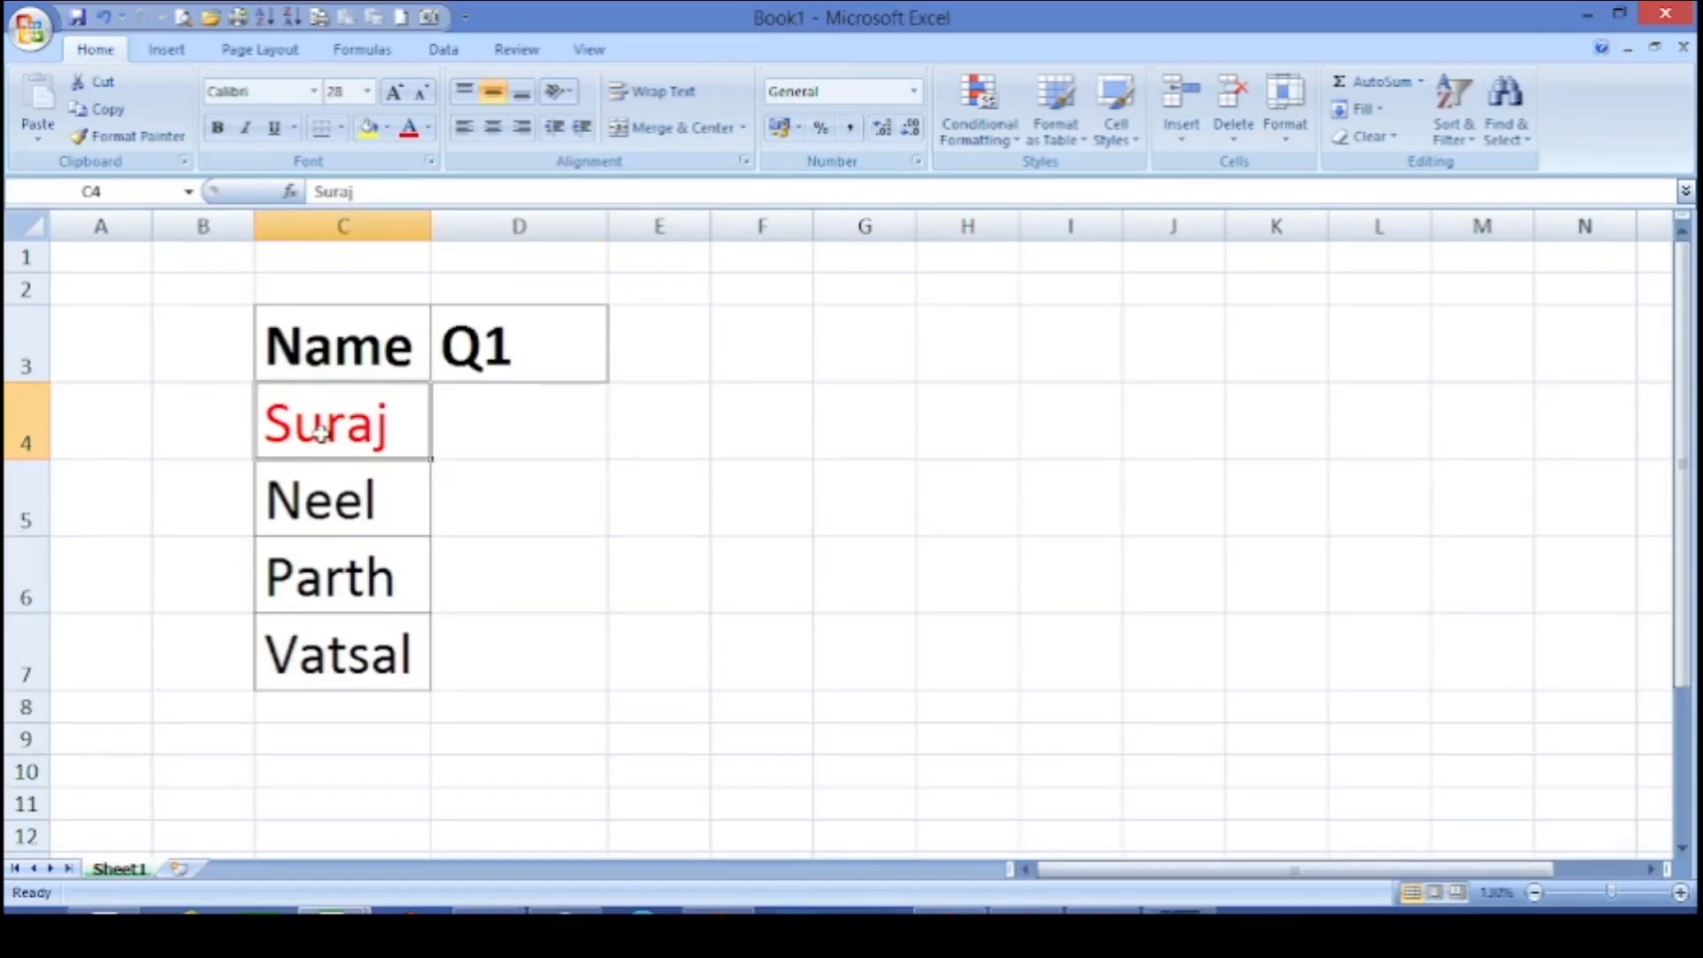
- Start a VLOOKUP in D4 of Book1 with lookup value C4 and table array $B$4:$C$12 on Sheet1 of V Lookup.xlsx
click(487, 438)
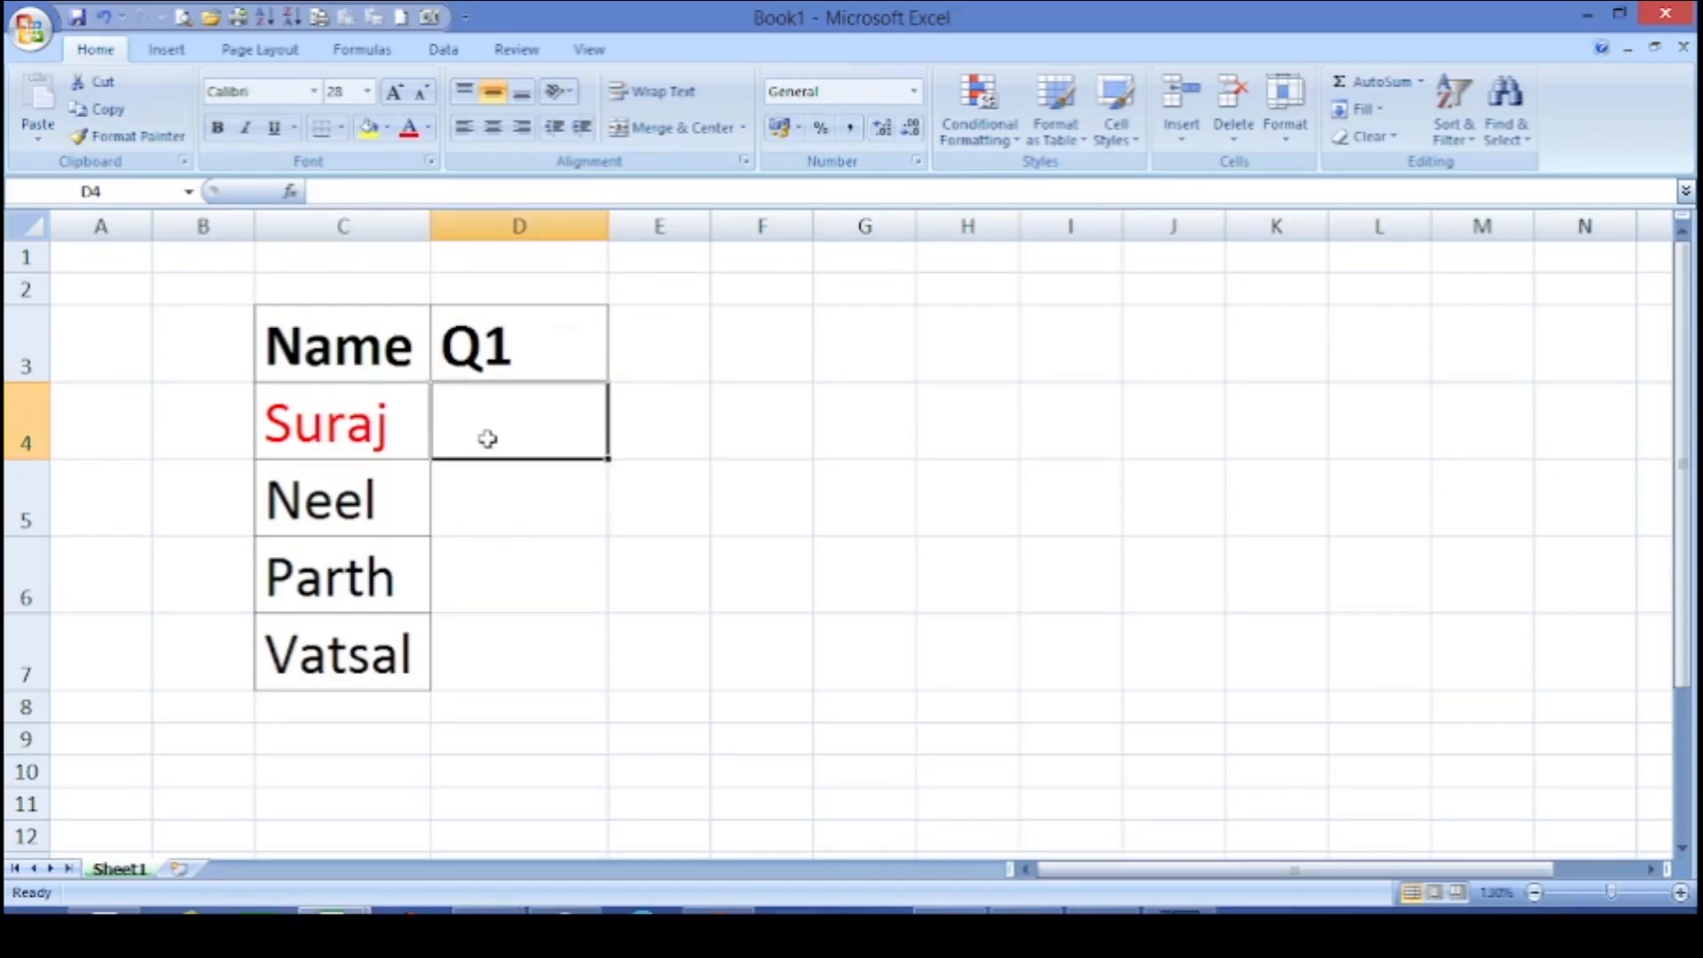
text(+vloo)
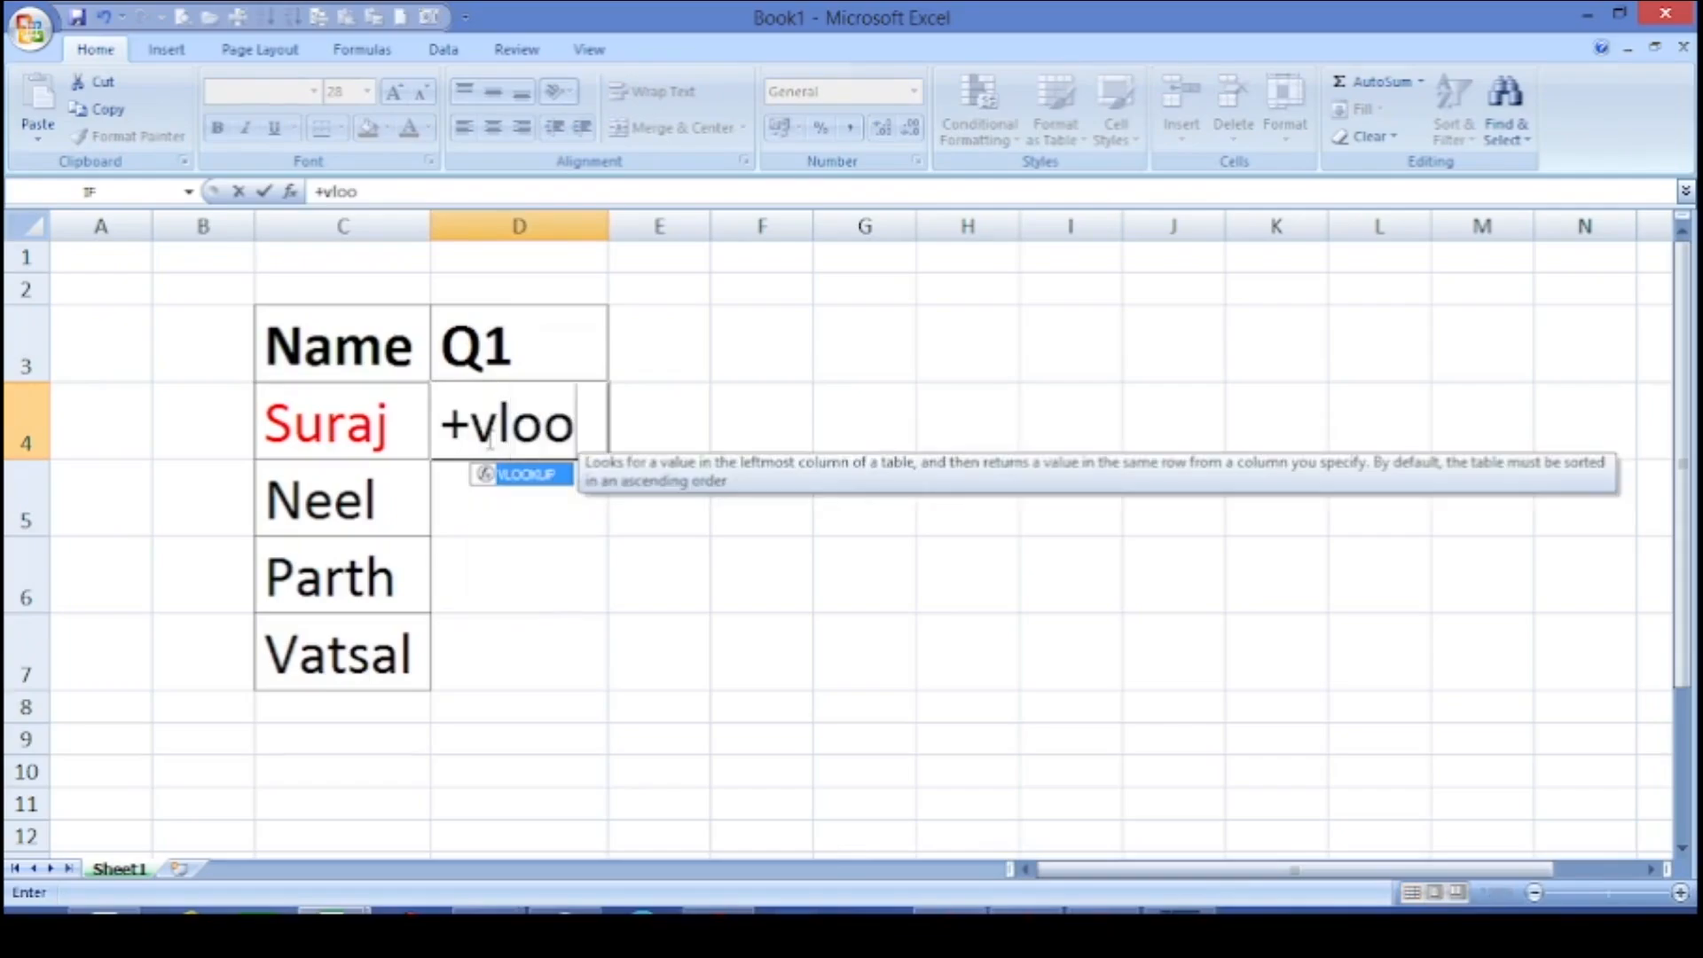
text(kup()
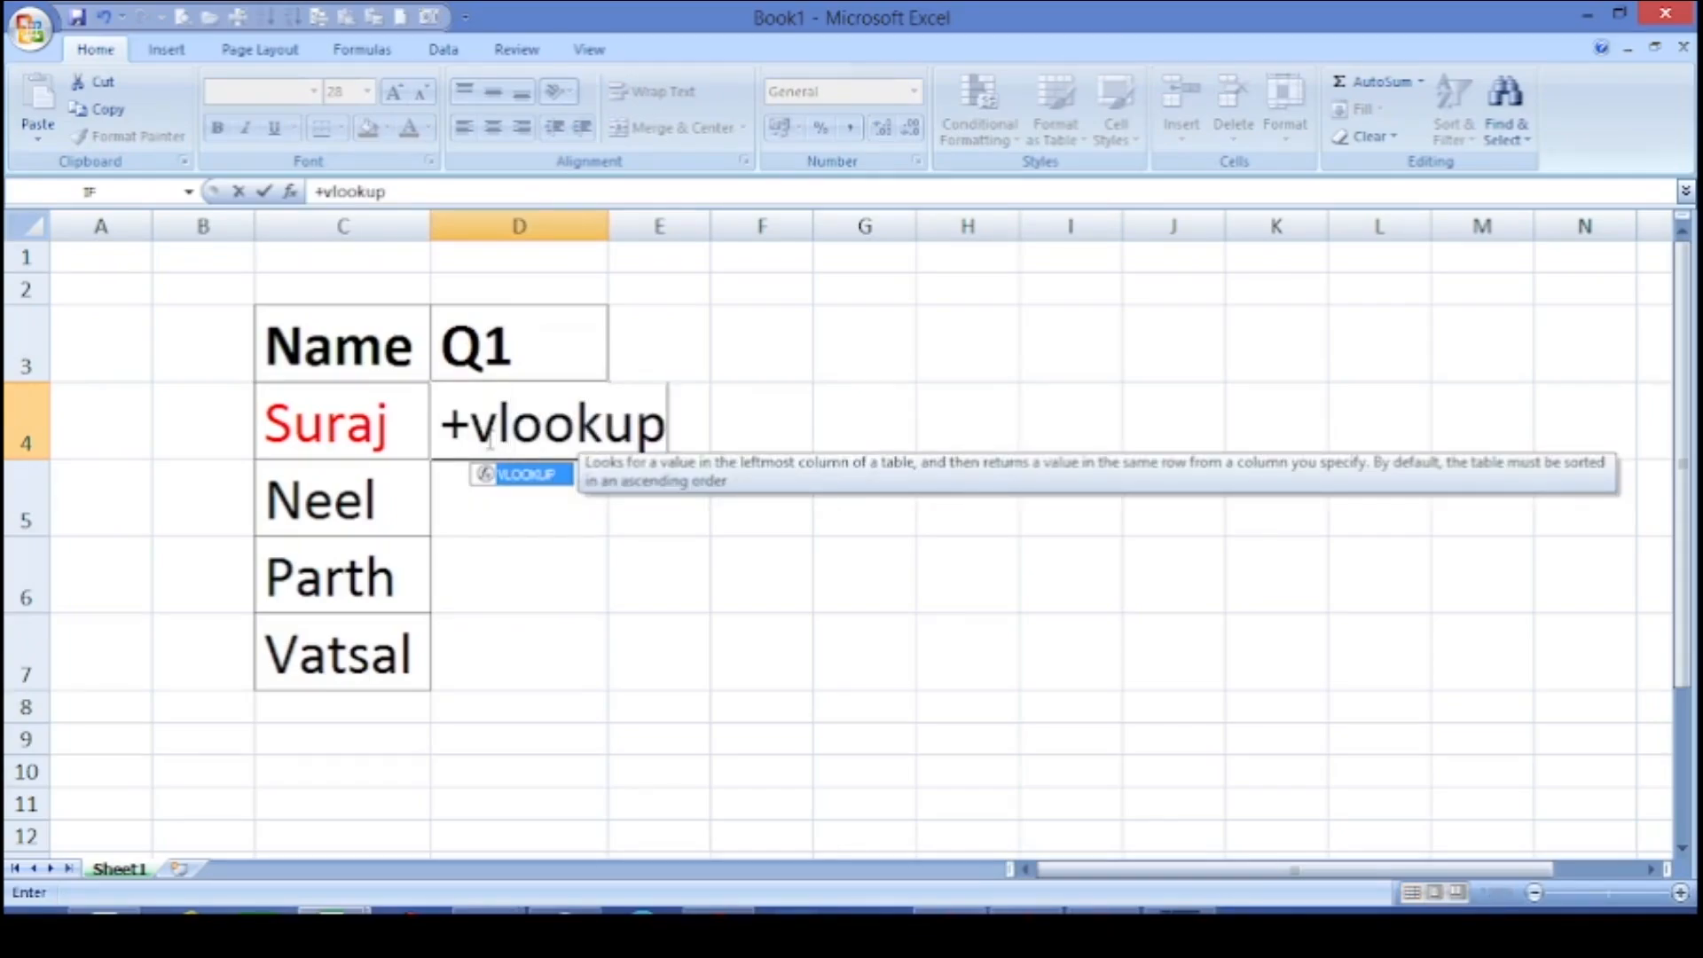
click(351, 422)
text(,)
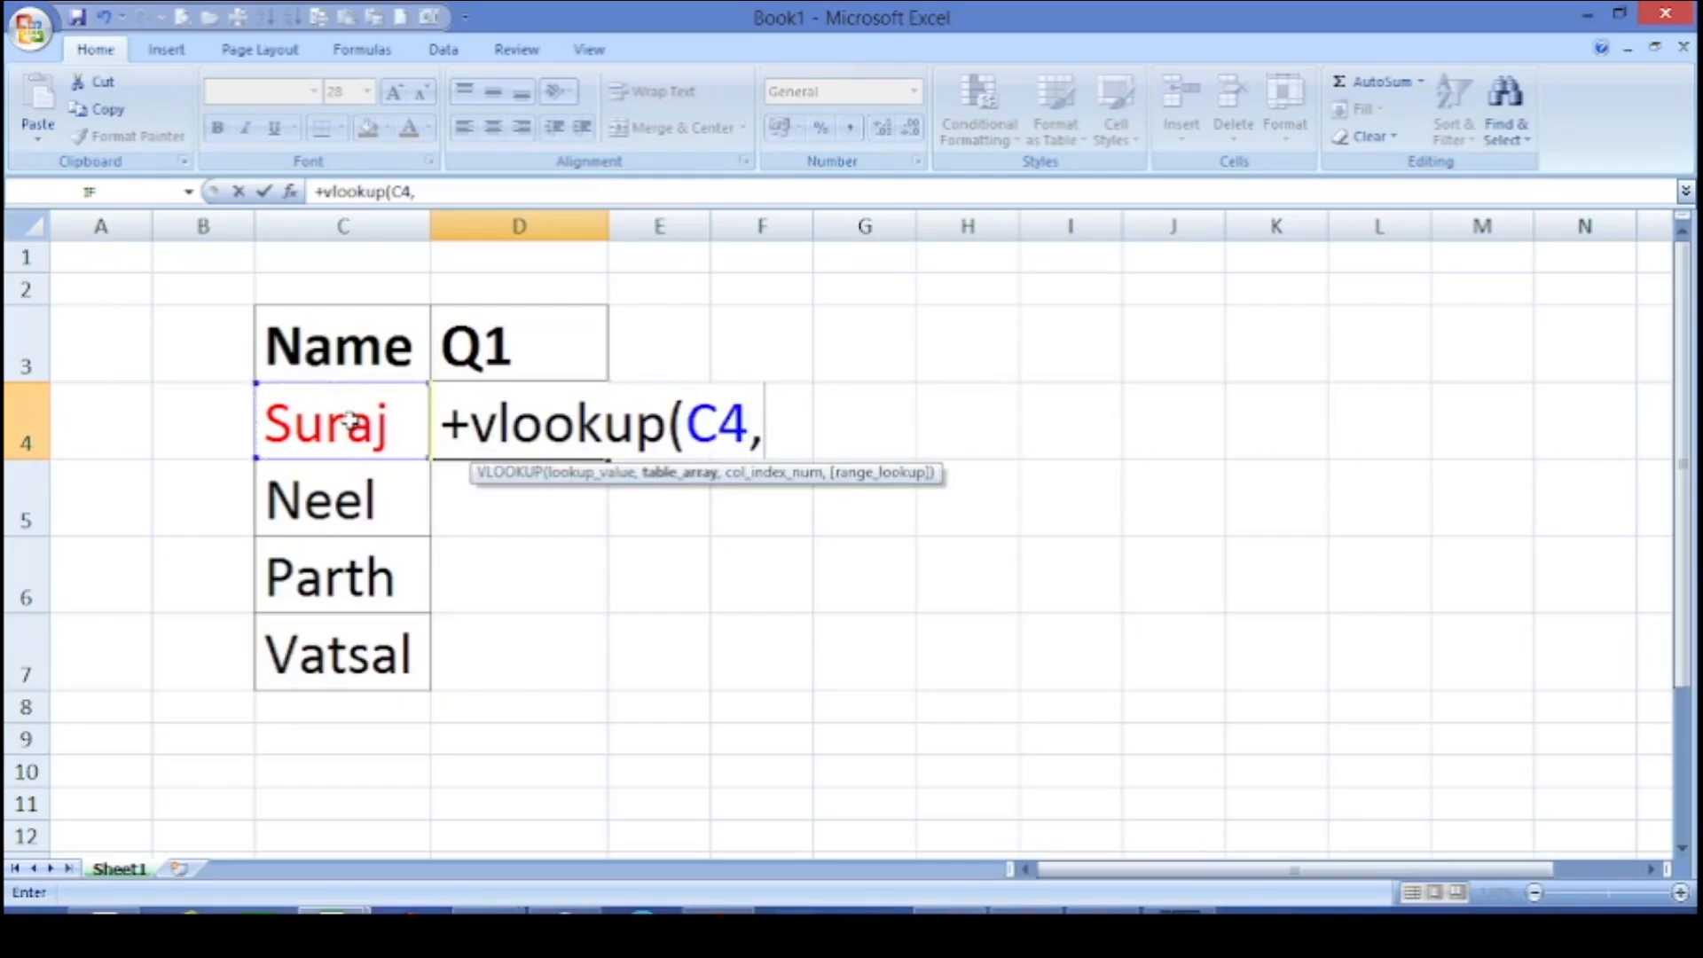
key(ctrl+Tab)
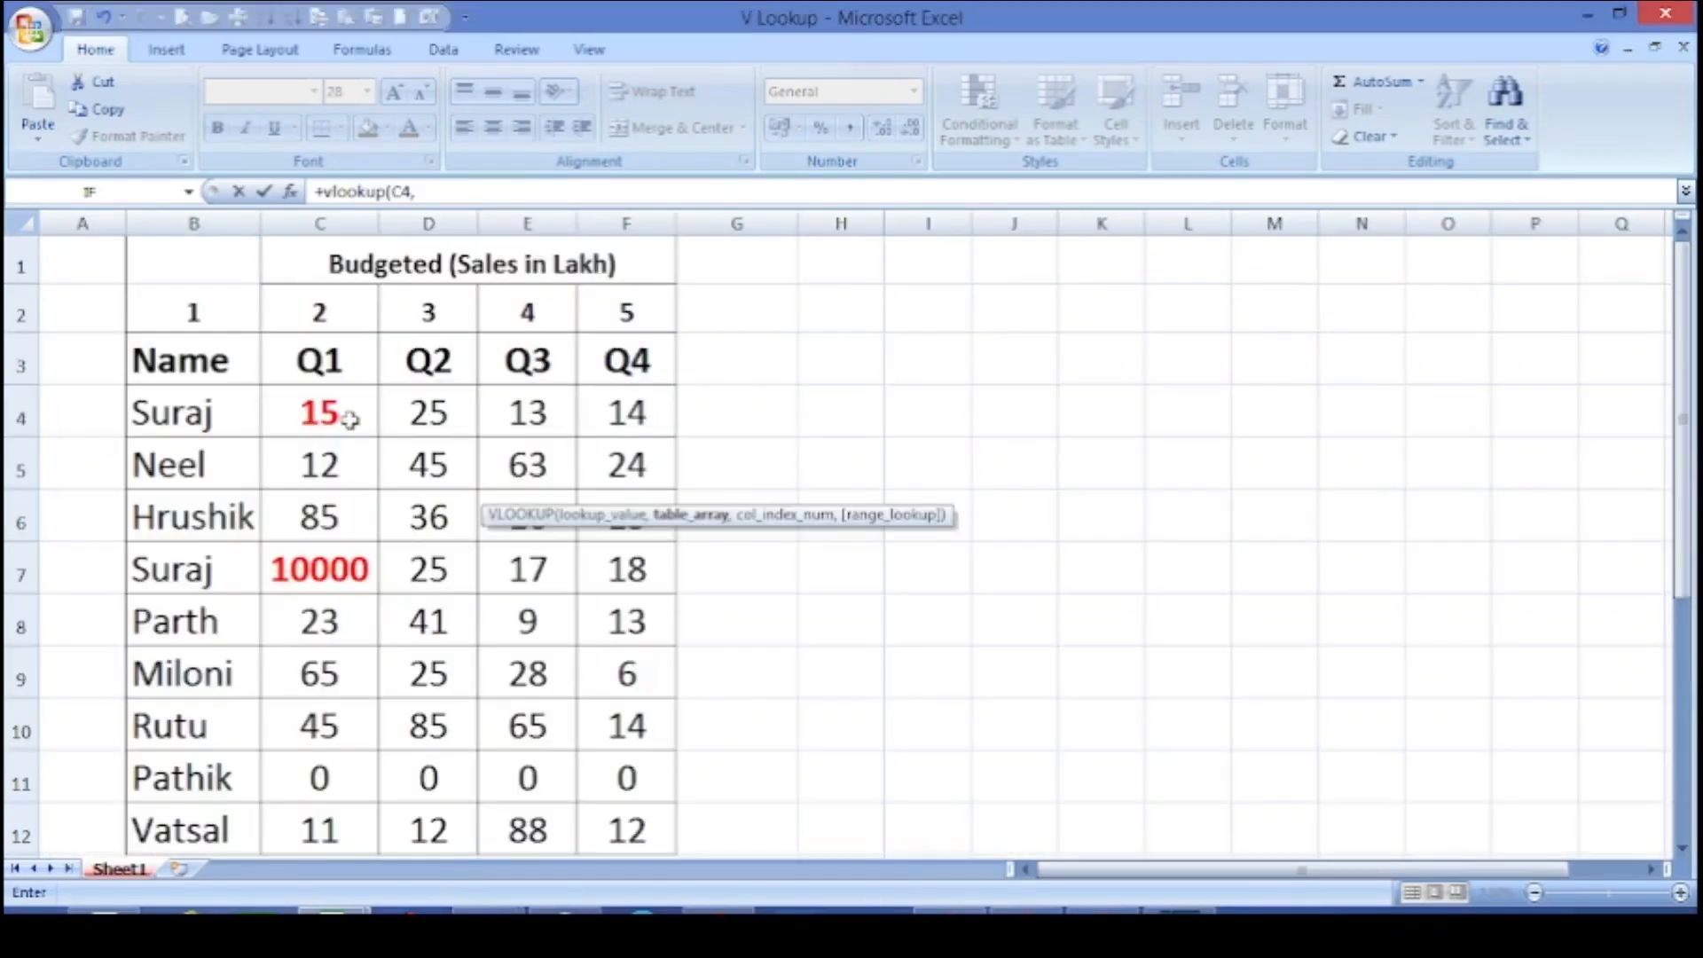
click(189, 410)
drag(189, 410, 368, 843)
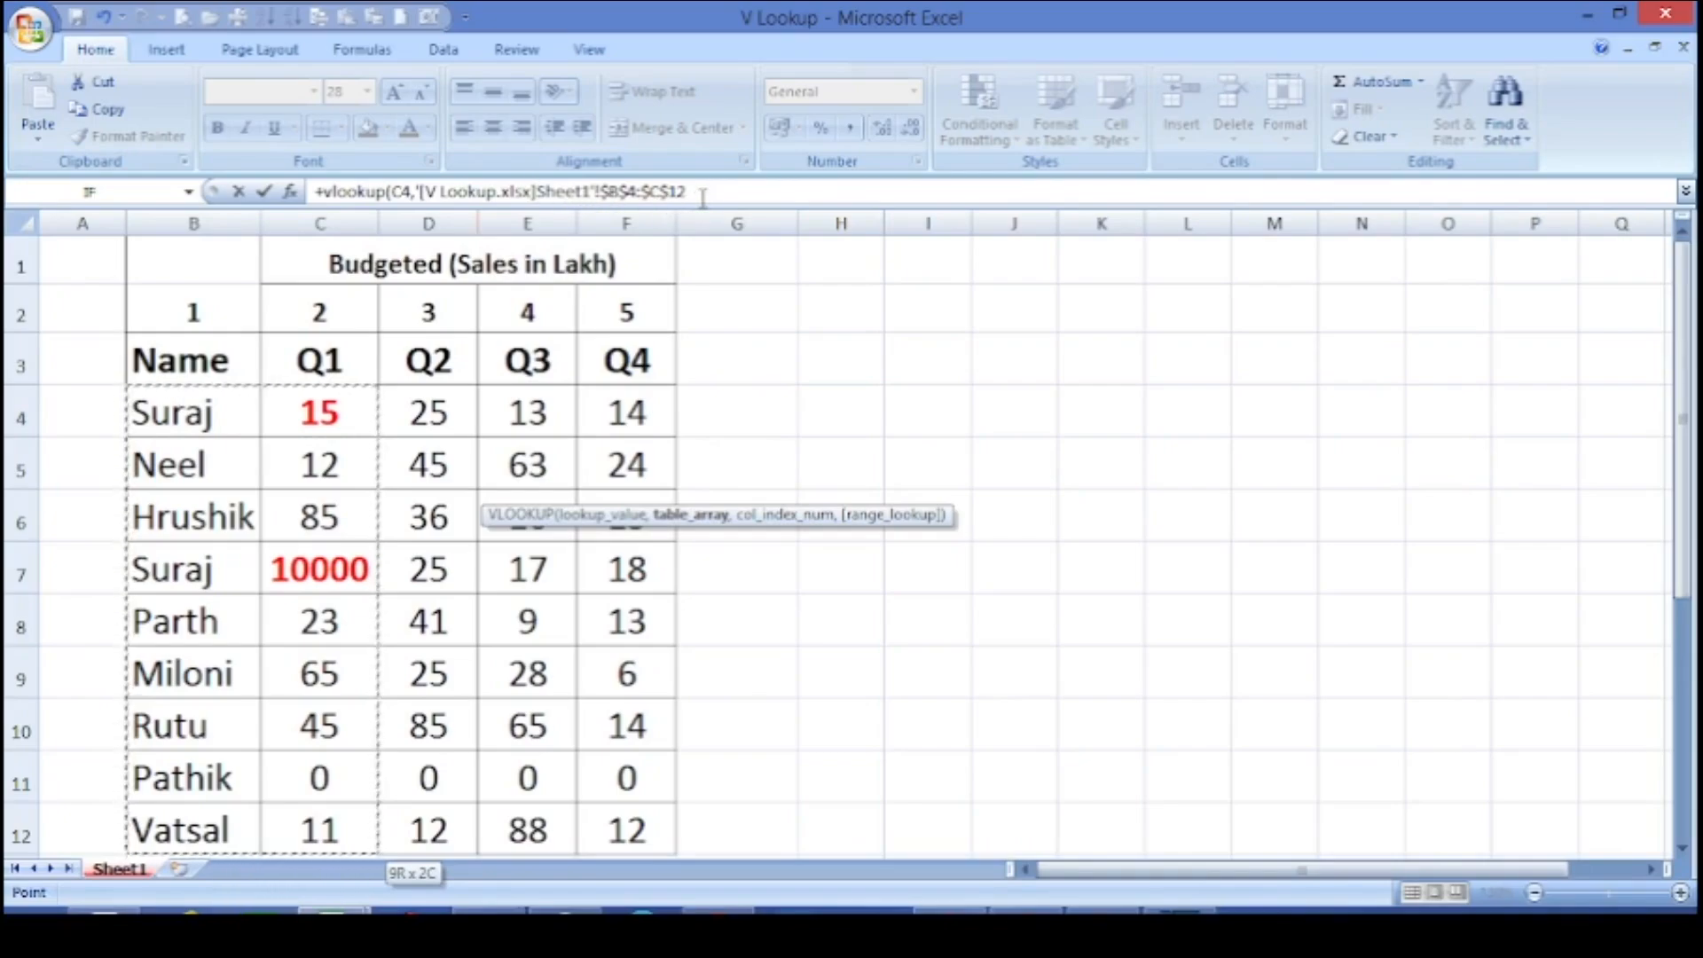
- Complete the D4 lookup with column index 2 and range lookup 0, and fill it down to D7
text(,)
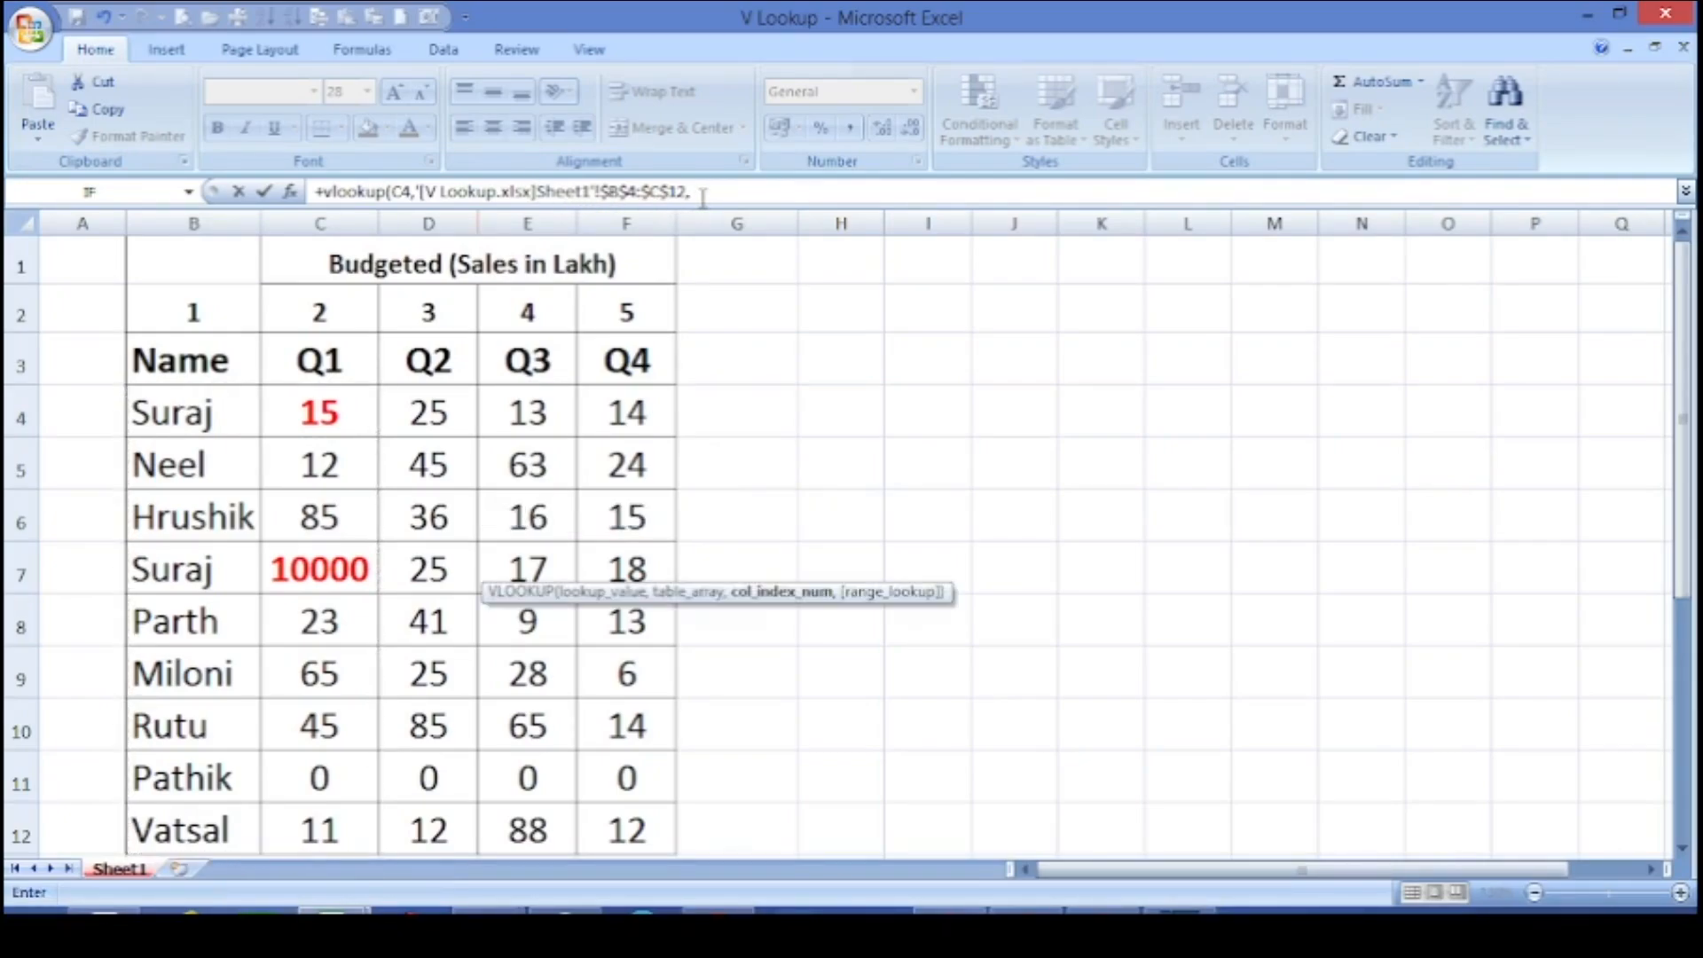
text(2,0)
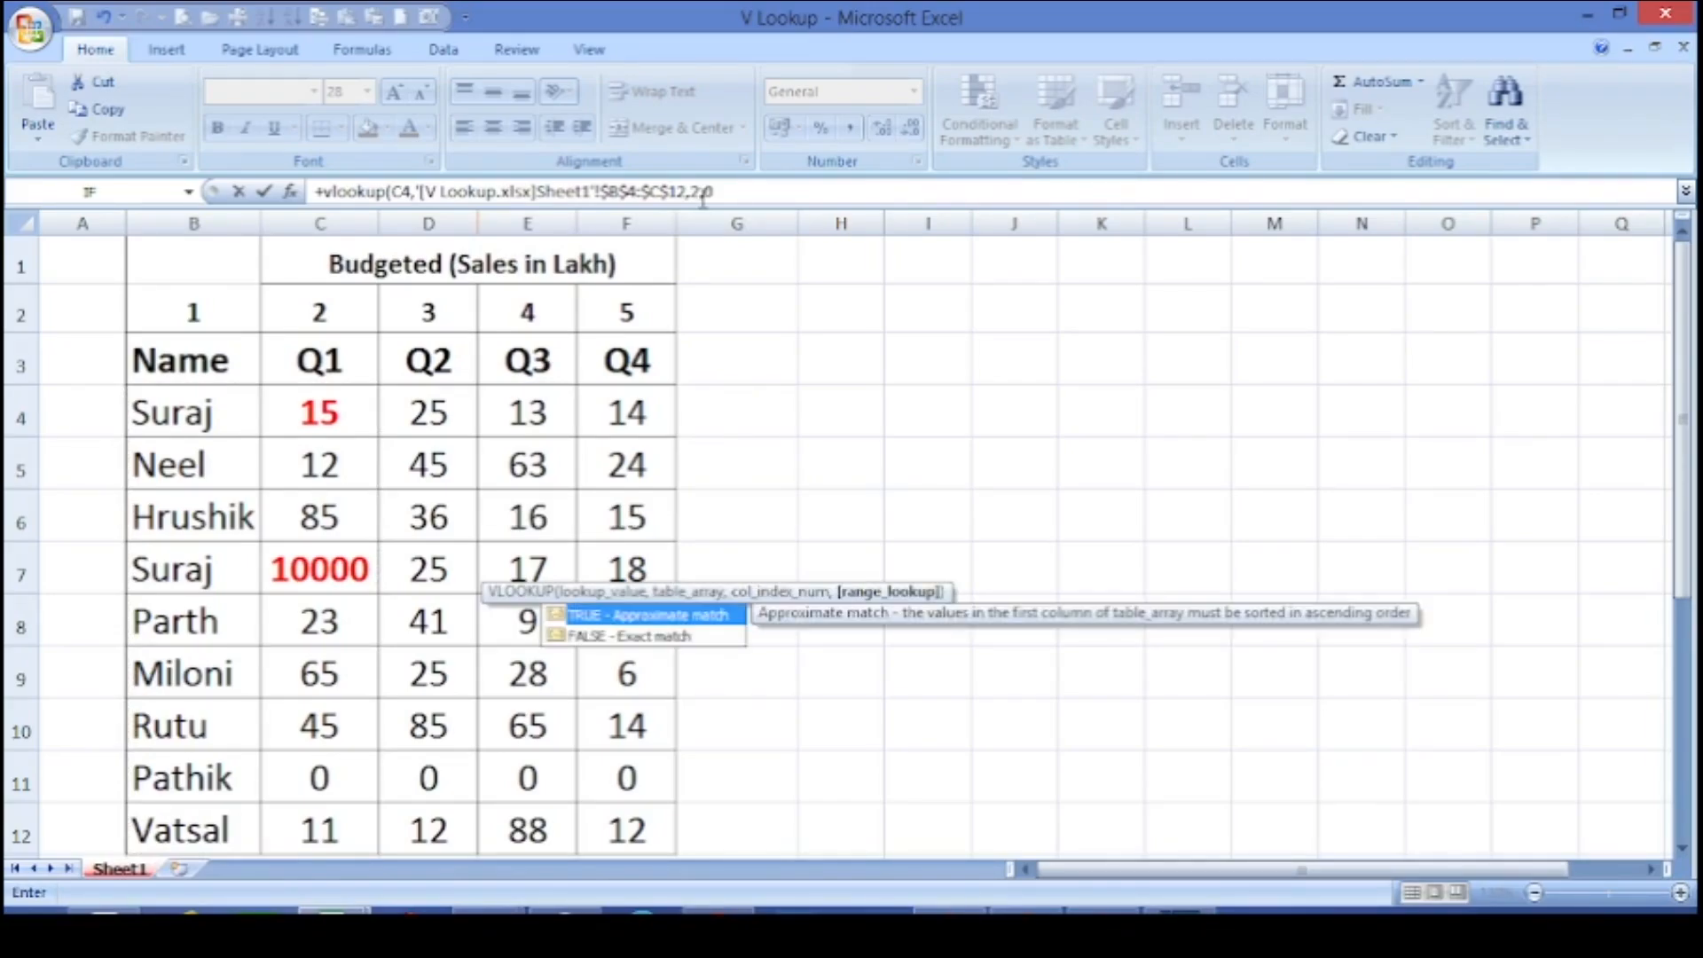
text())
key(Return)
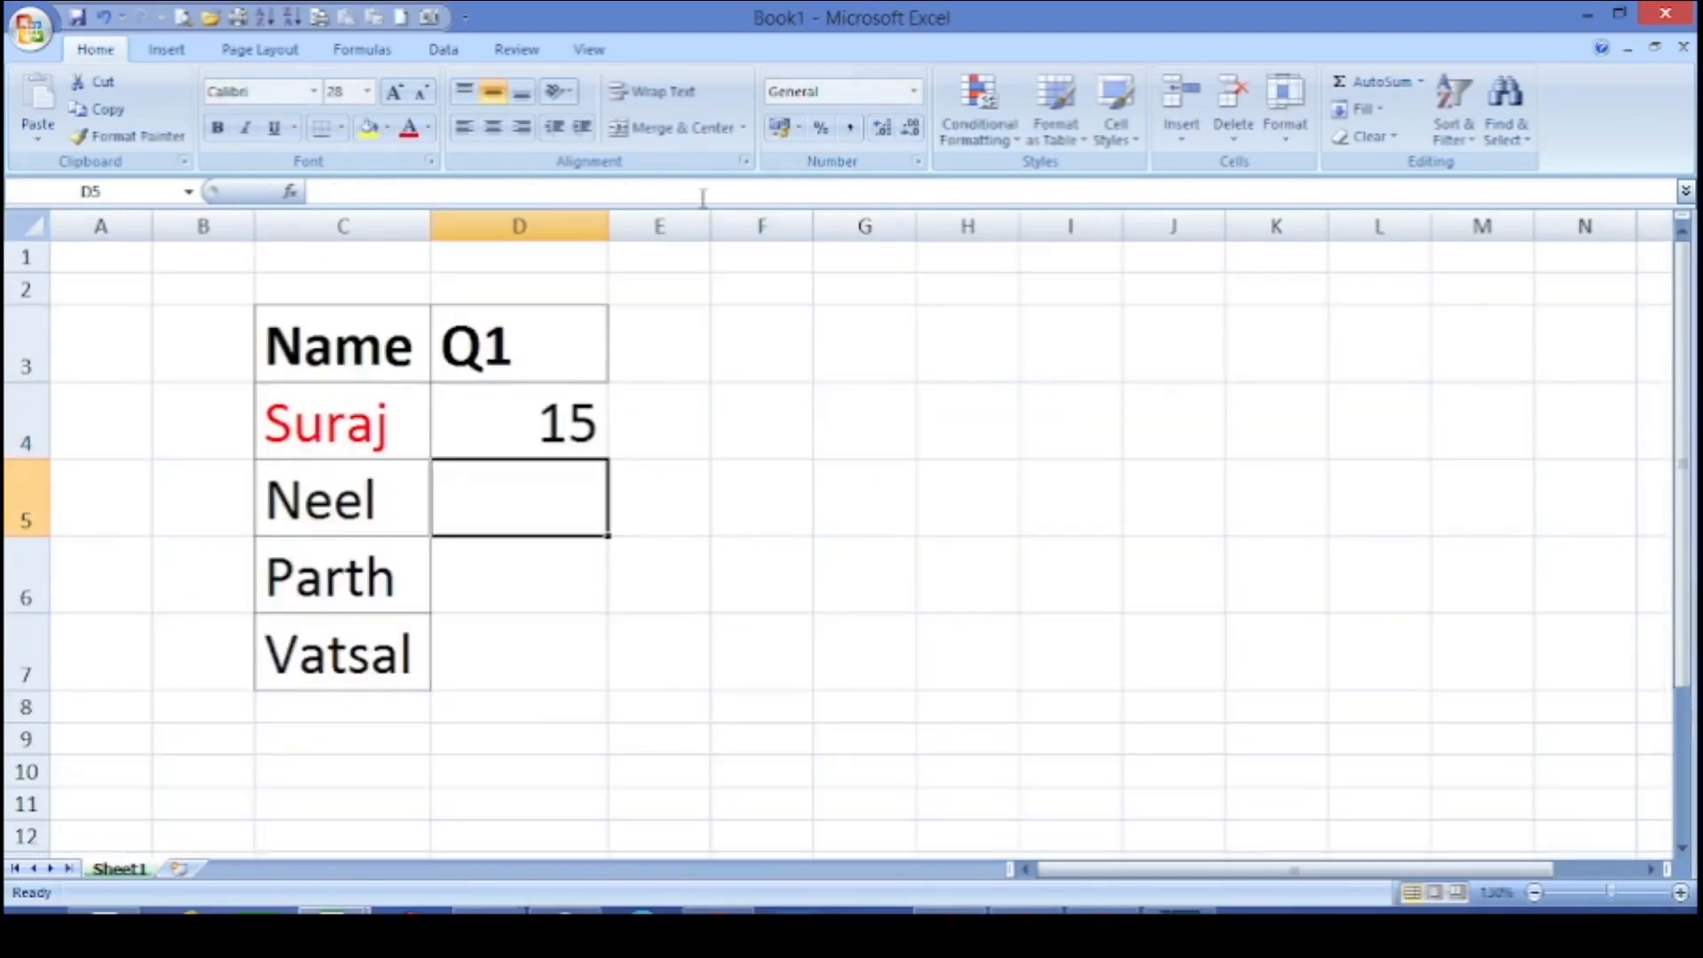
click(601, 437)
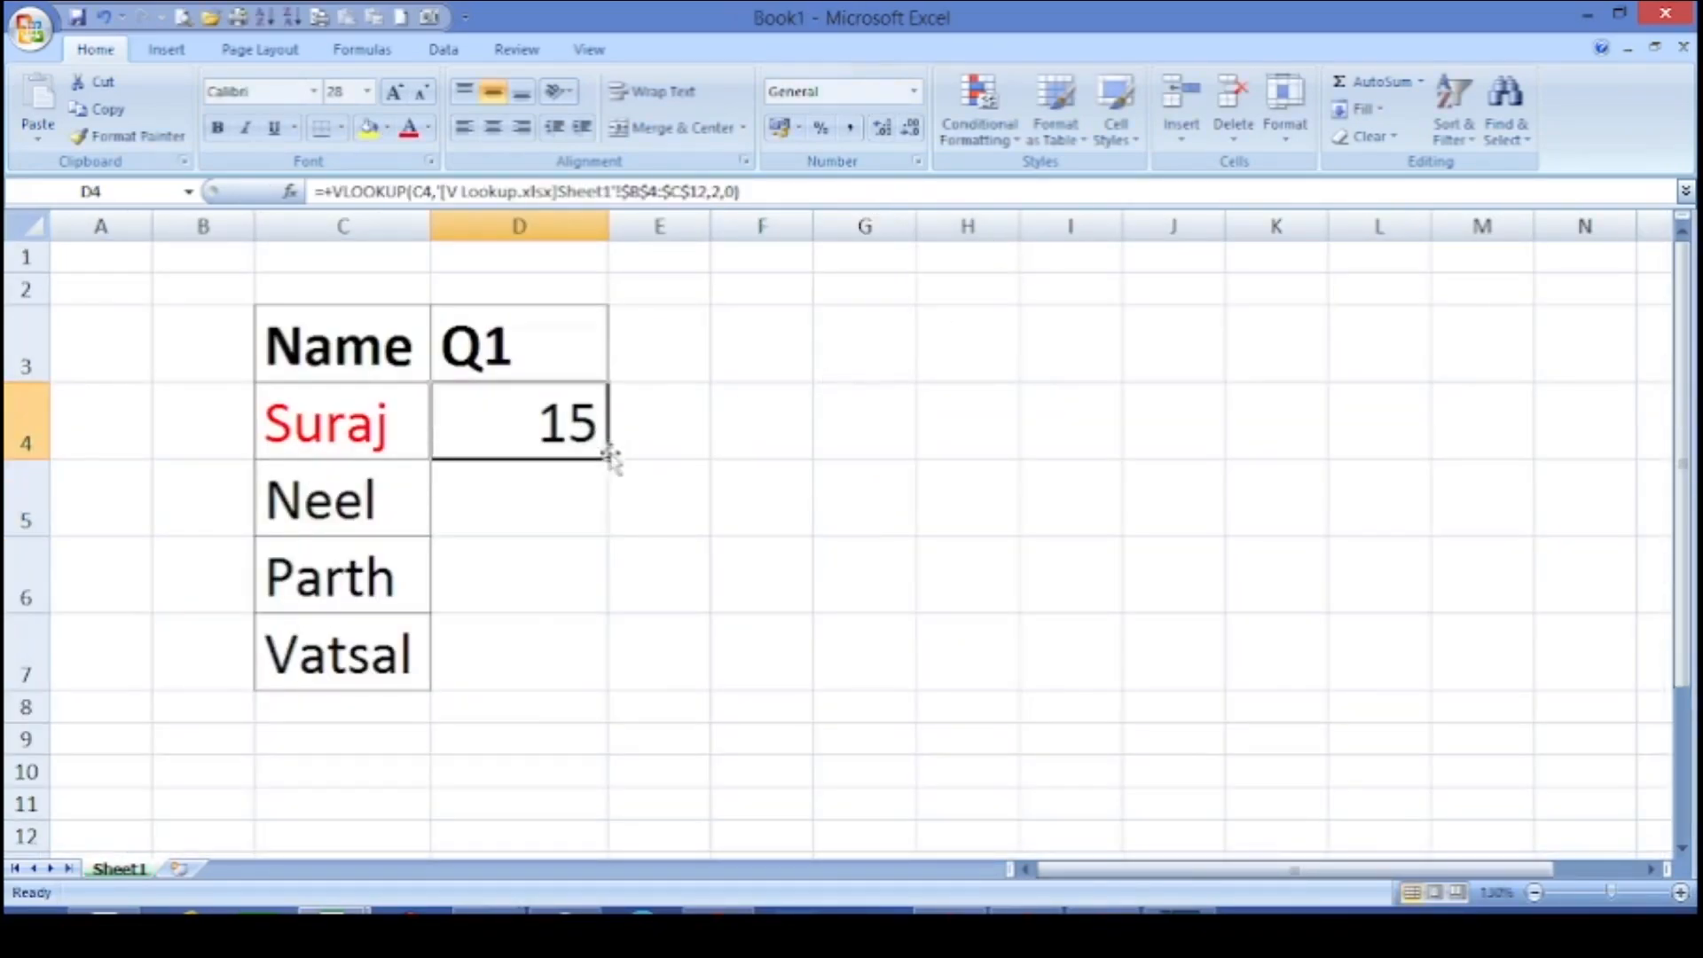
drag(608, 459, 608, 685)
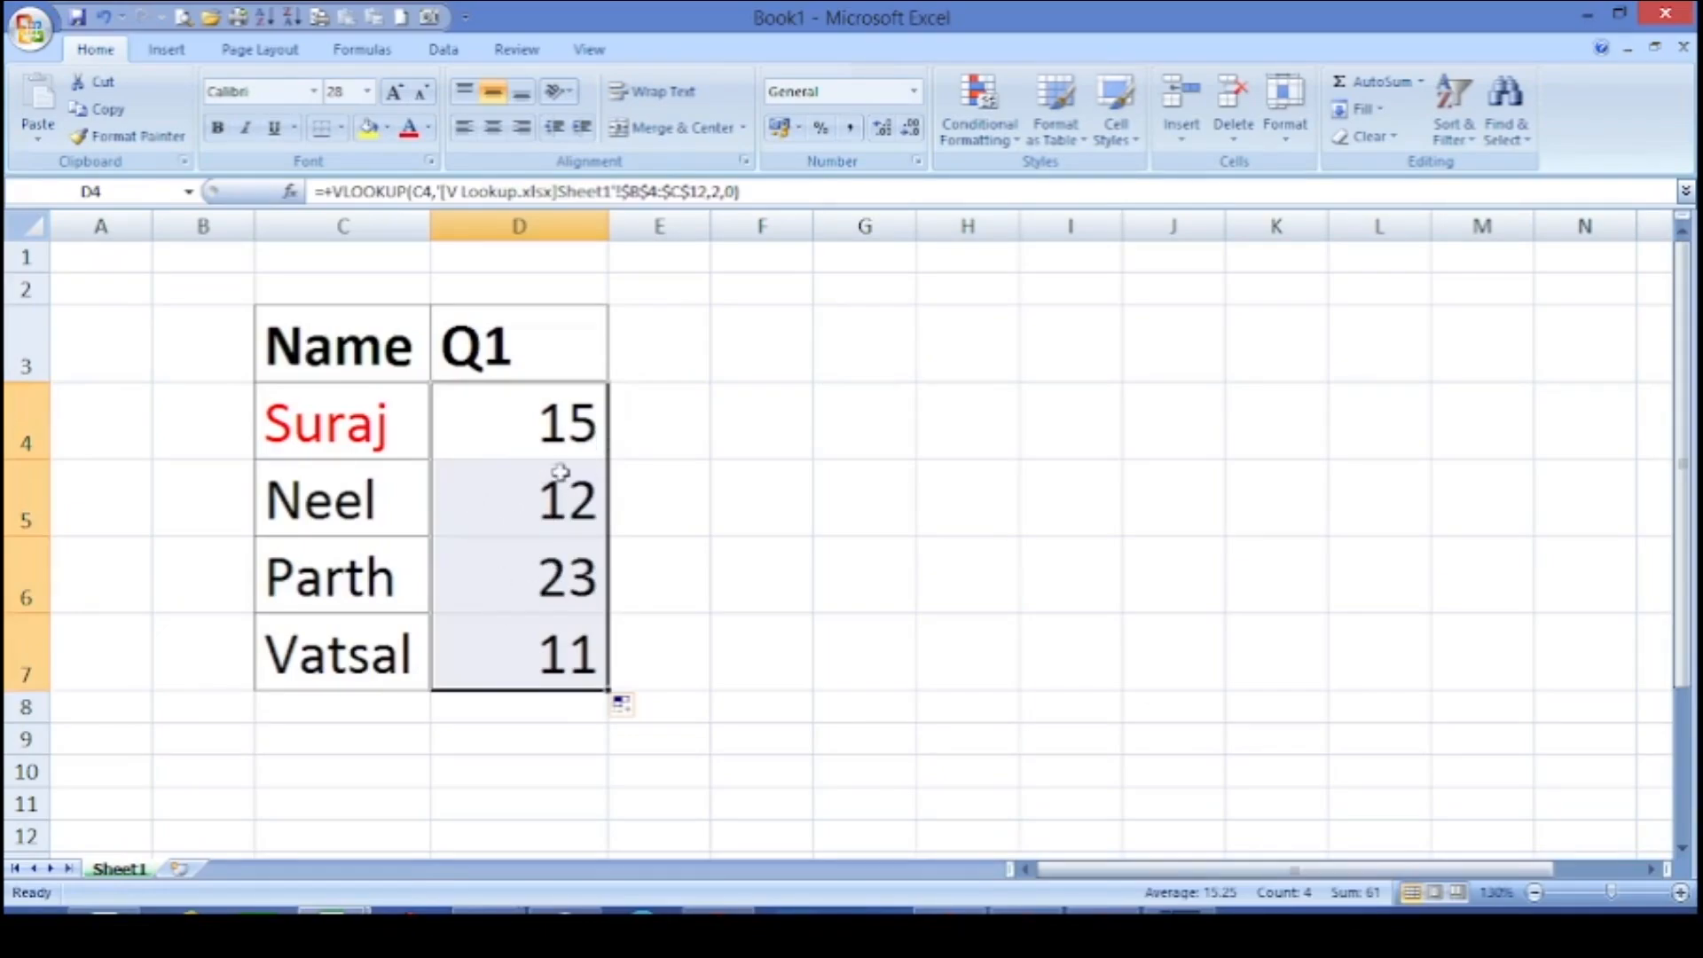
- Compare the lookup in D4 of Book1 with the repeated name's rows B4:C4 and B7:C7 in the V Lookup workbook
click(353, 444)
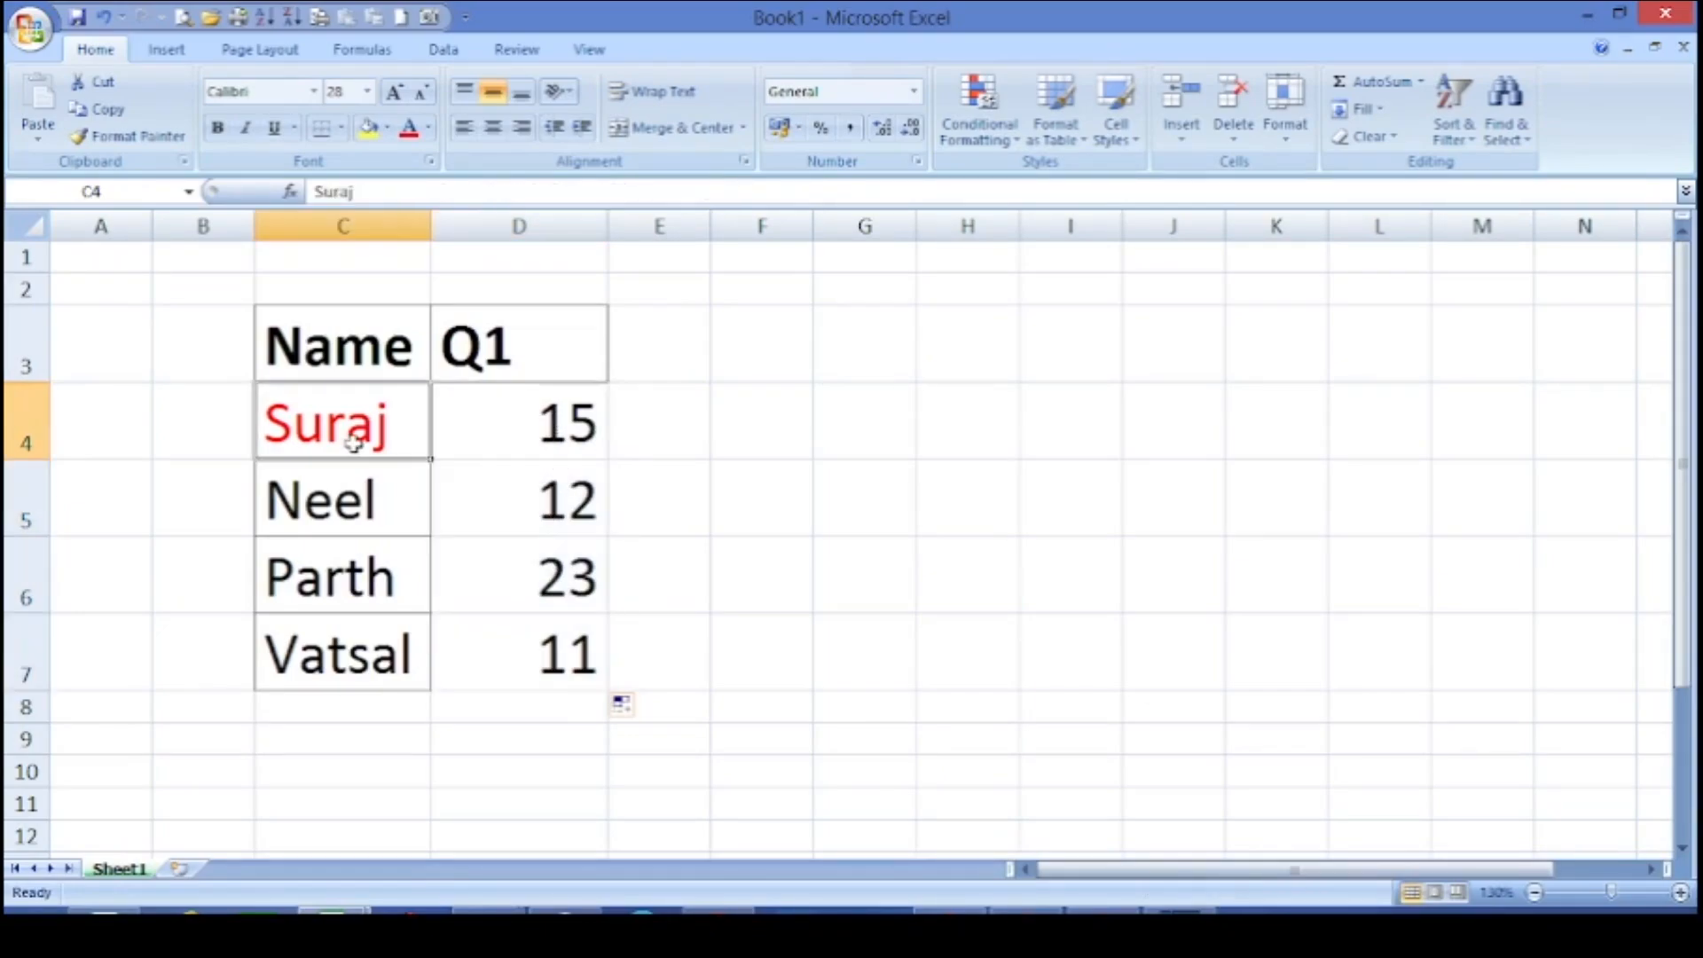
click(505, 435)
key(ctrl+Tab)
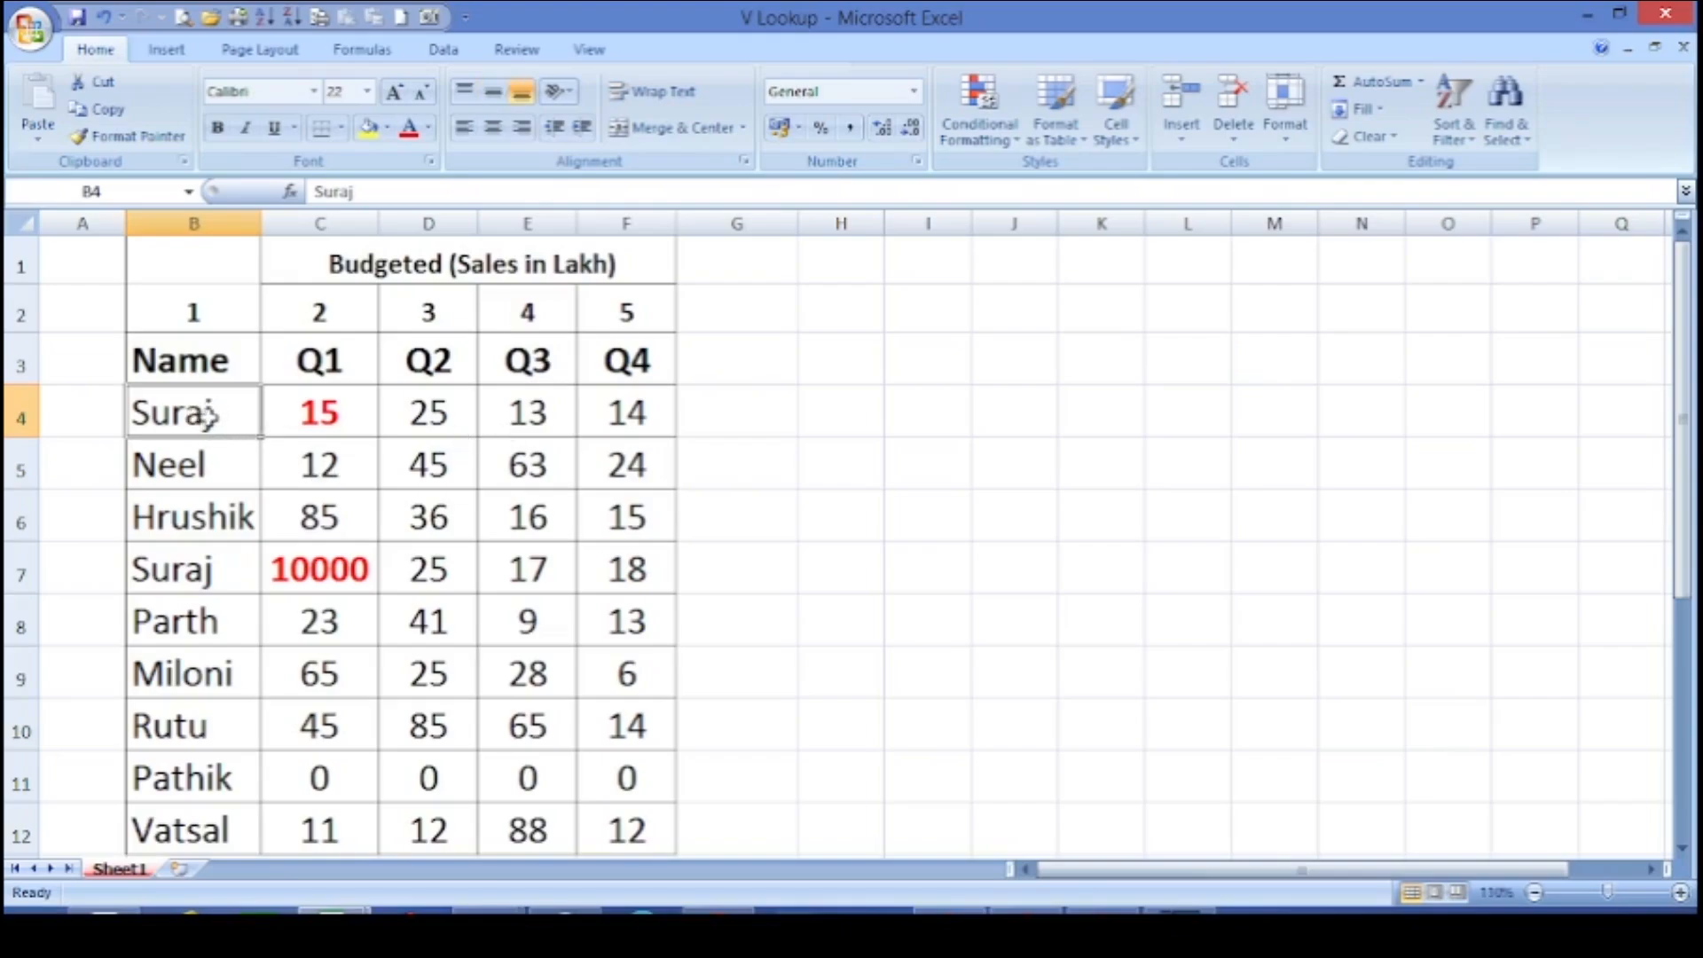
drag(211, 413, 300, 420)
drag(199, 562, 295, 566)
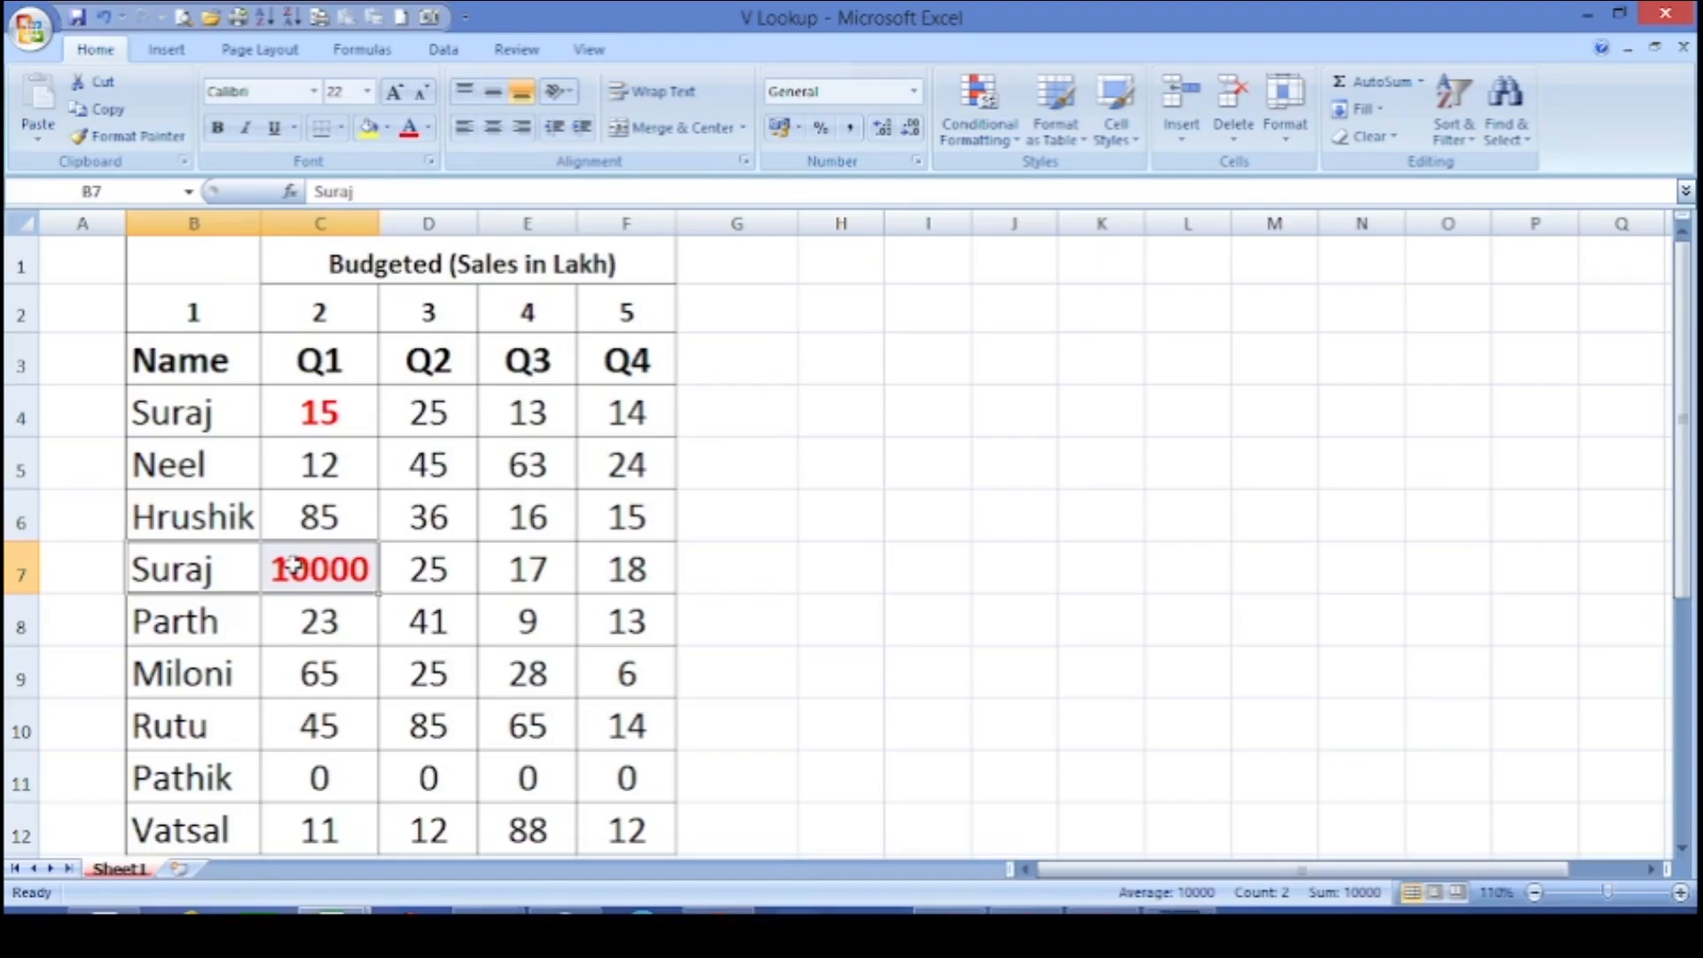
- Highlight duplicate values in the name range B4:B12 with Light Red Fill with Dark Red Text using conditional formatting
click(169, 408)
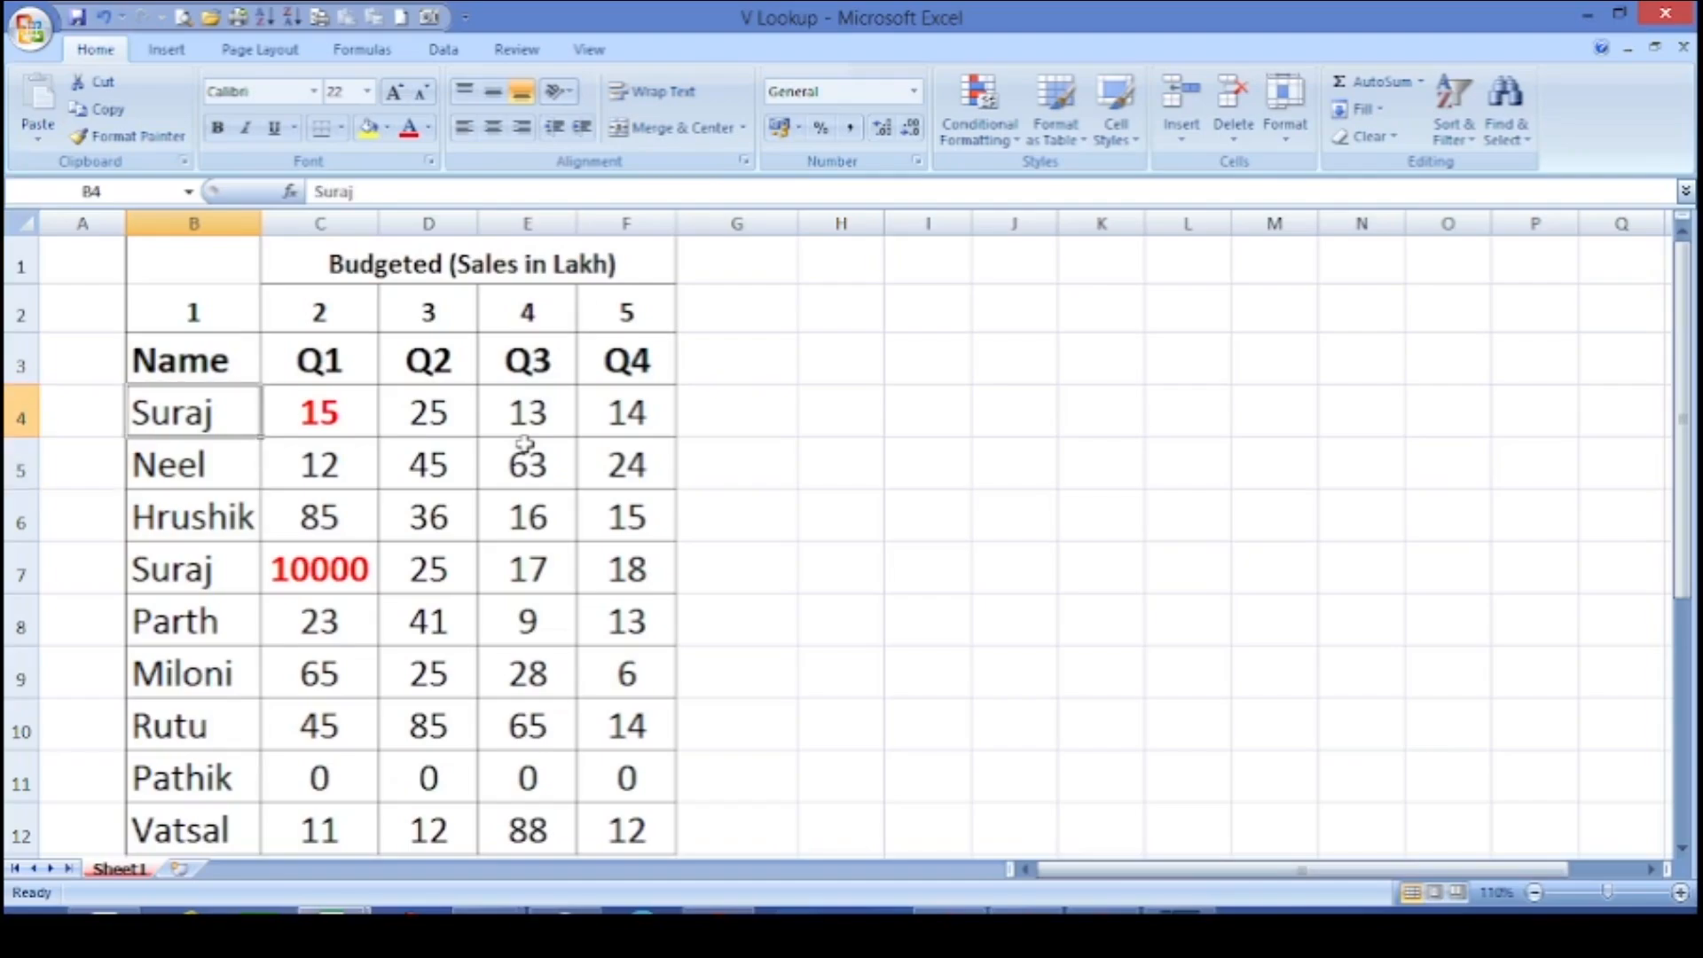
key(ctrl+shift+Down)
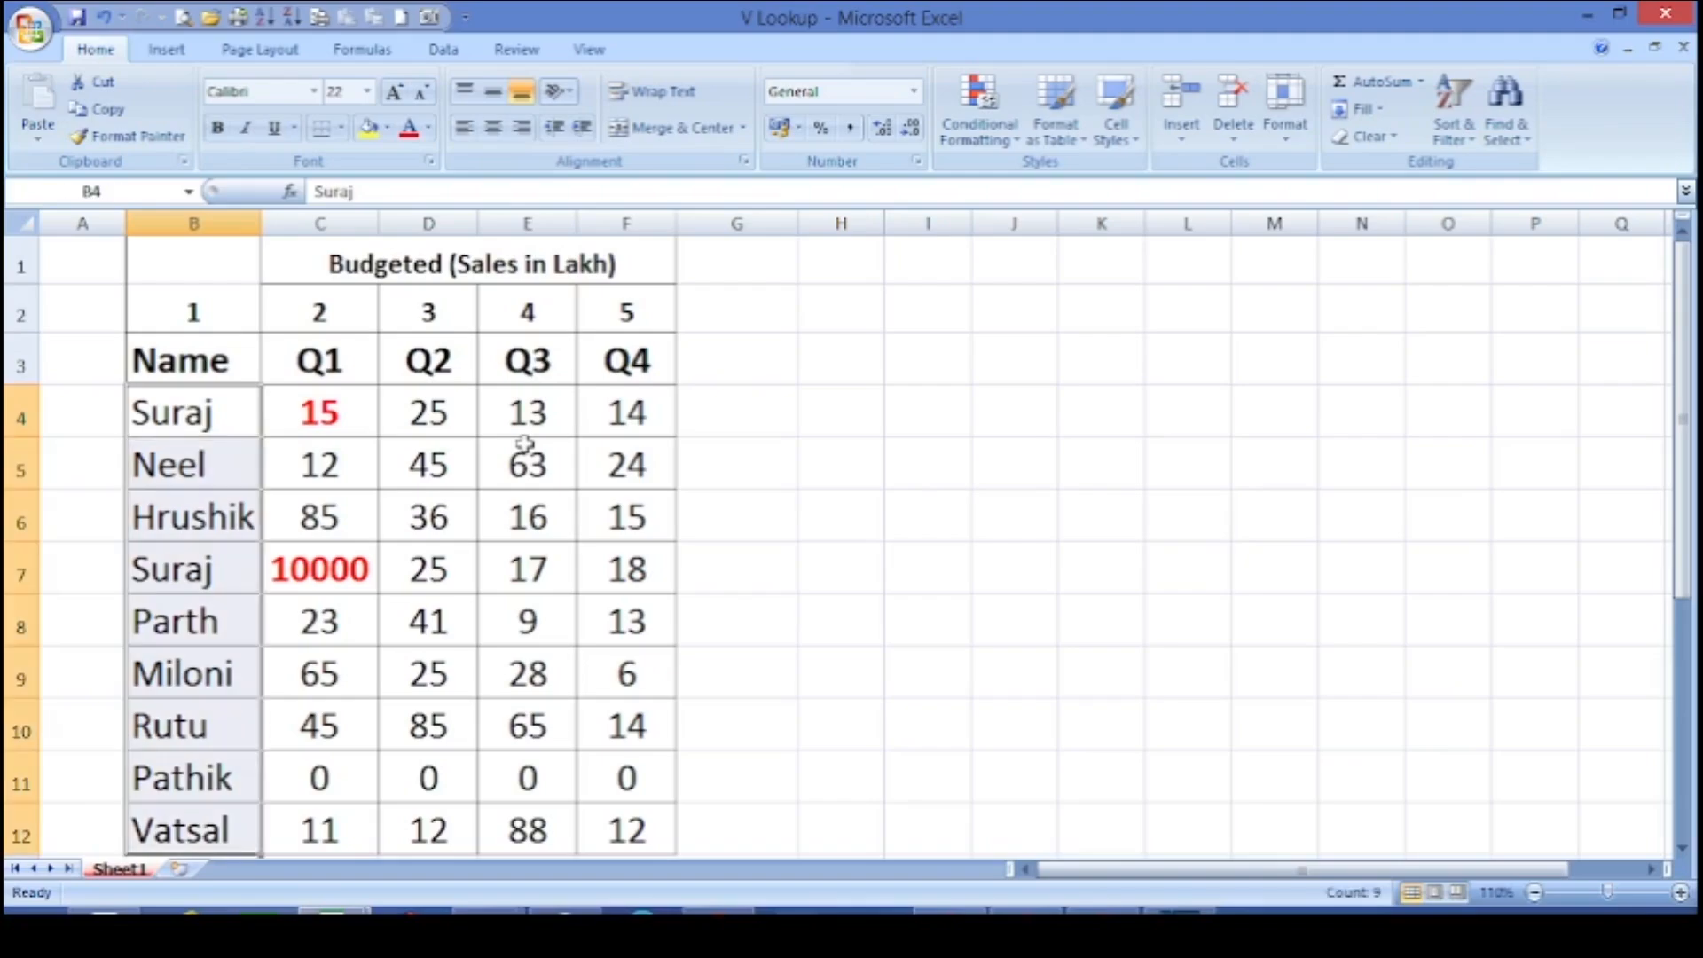
click(982, 108)
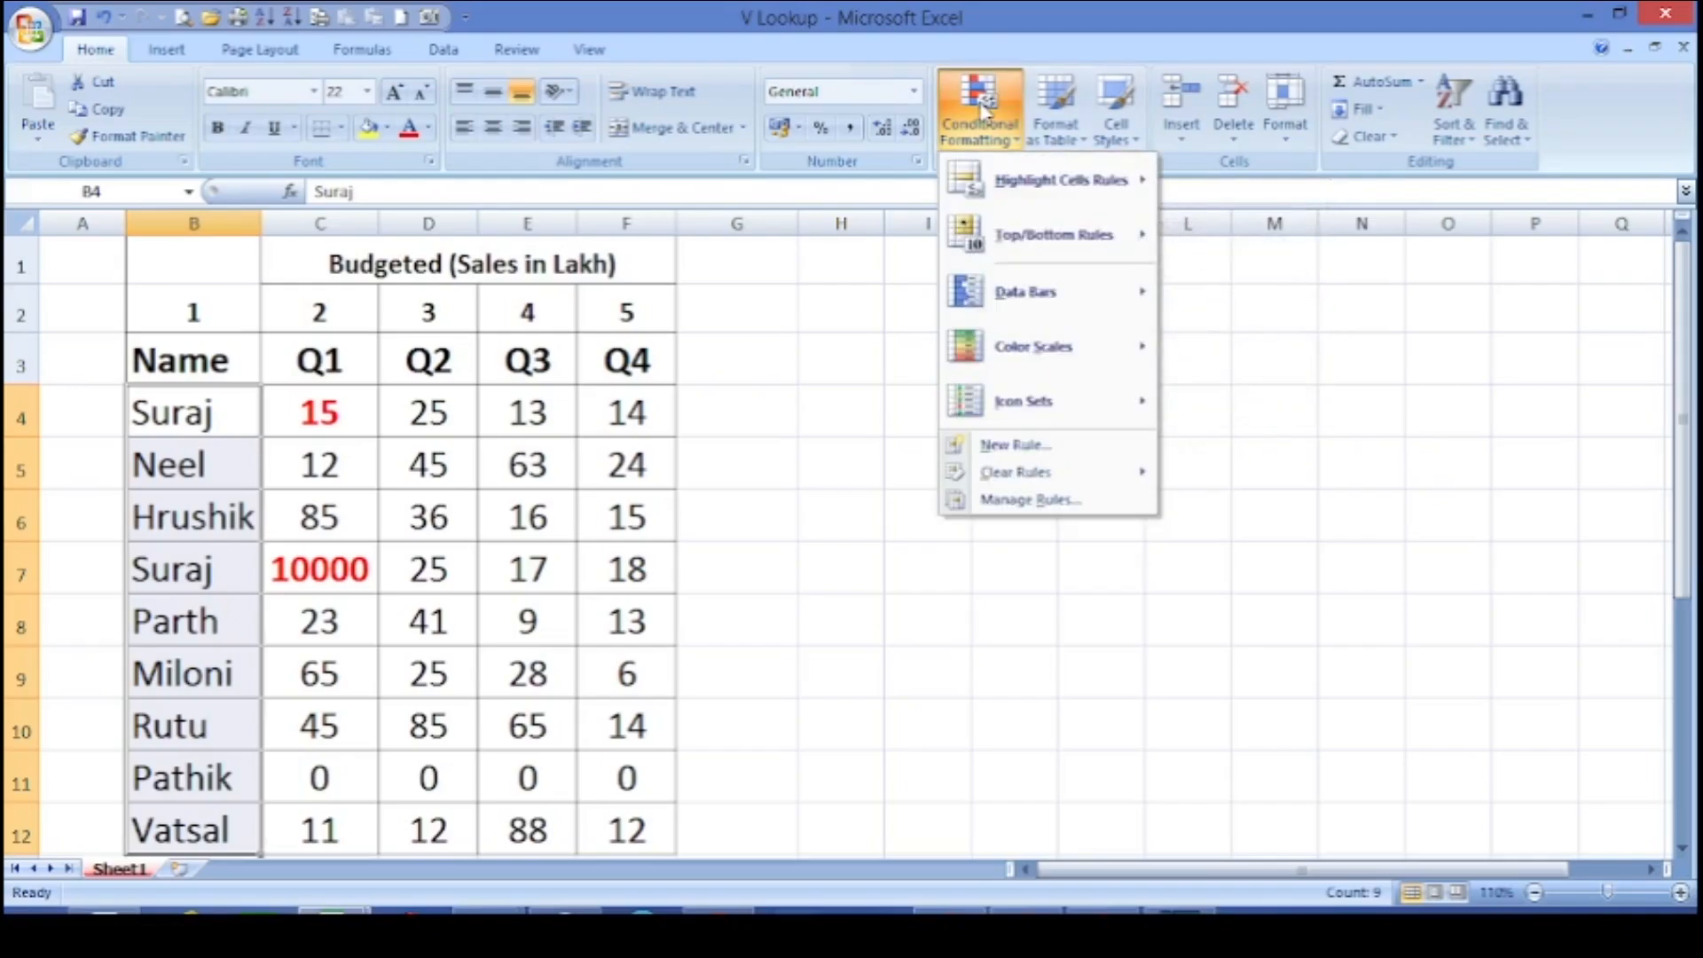
mouse_move(1022, 190)
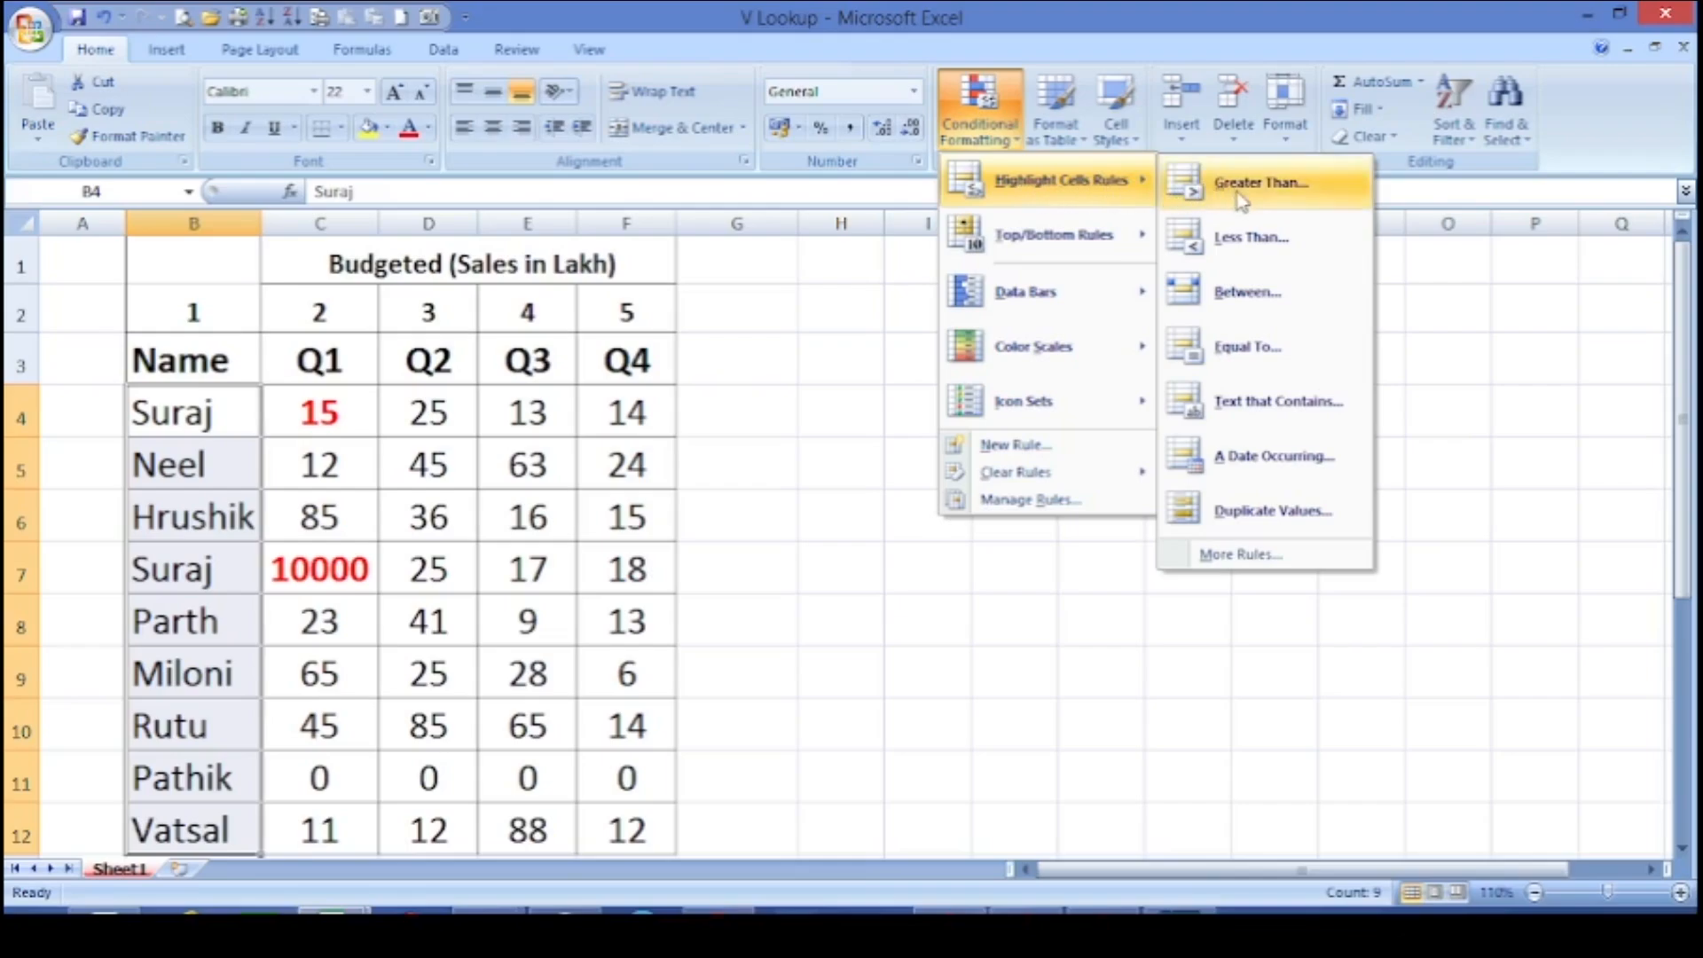
click(1249, 513)
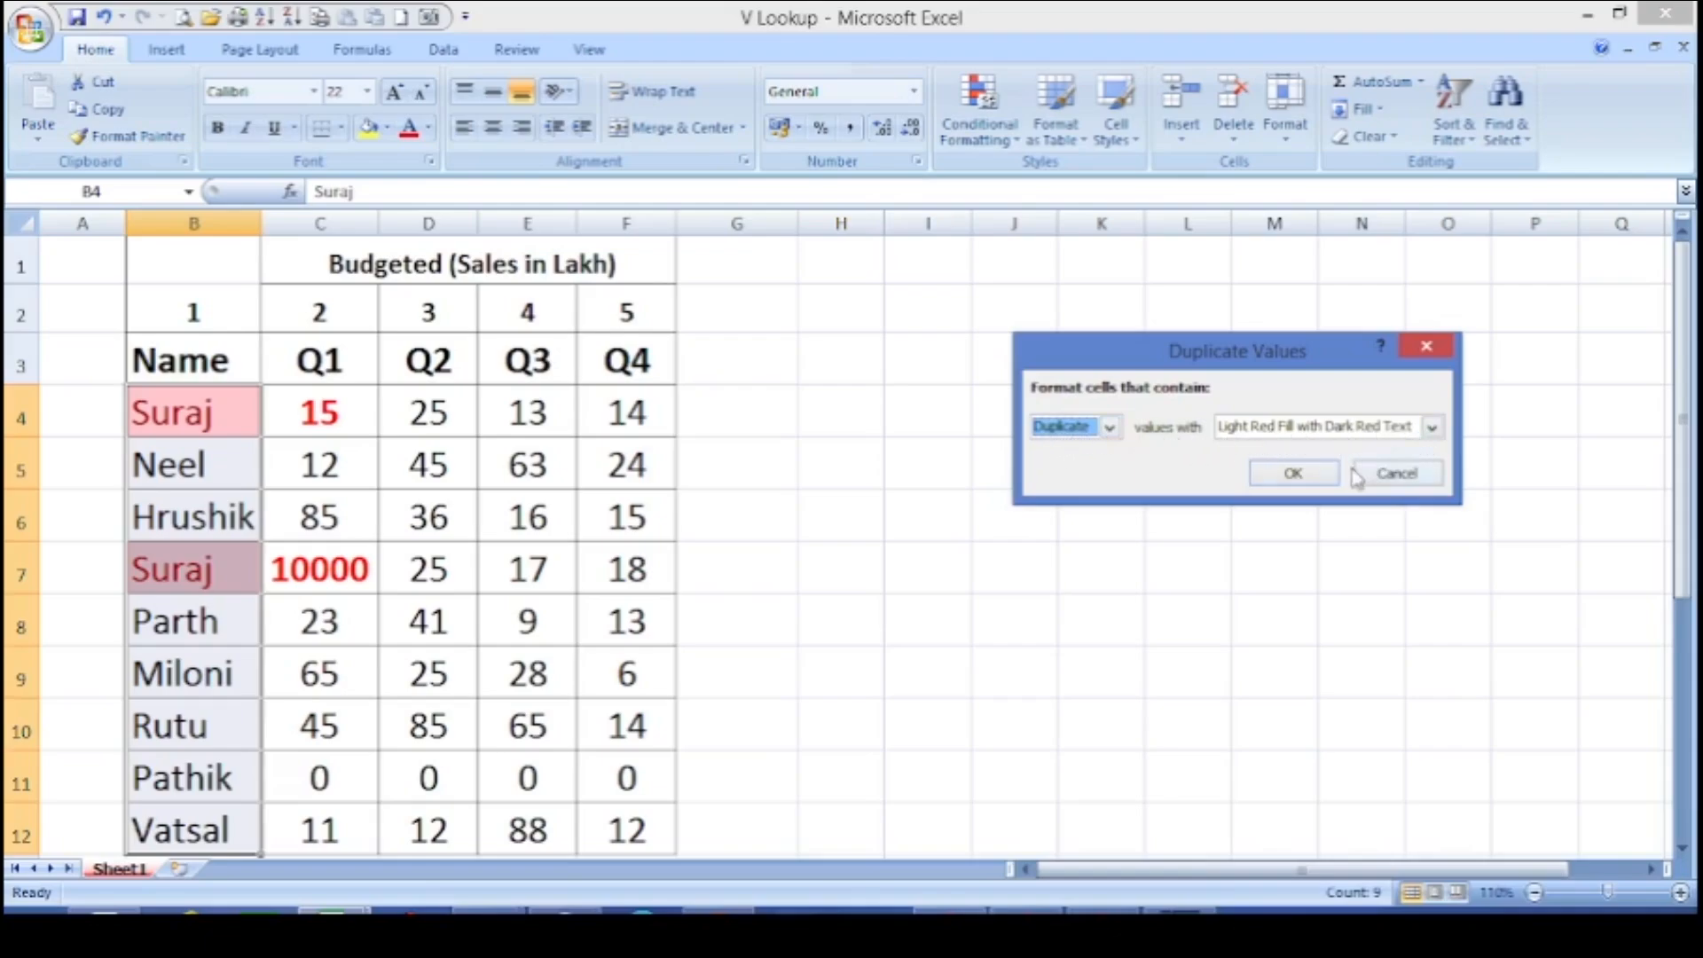
click(1294, 474)
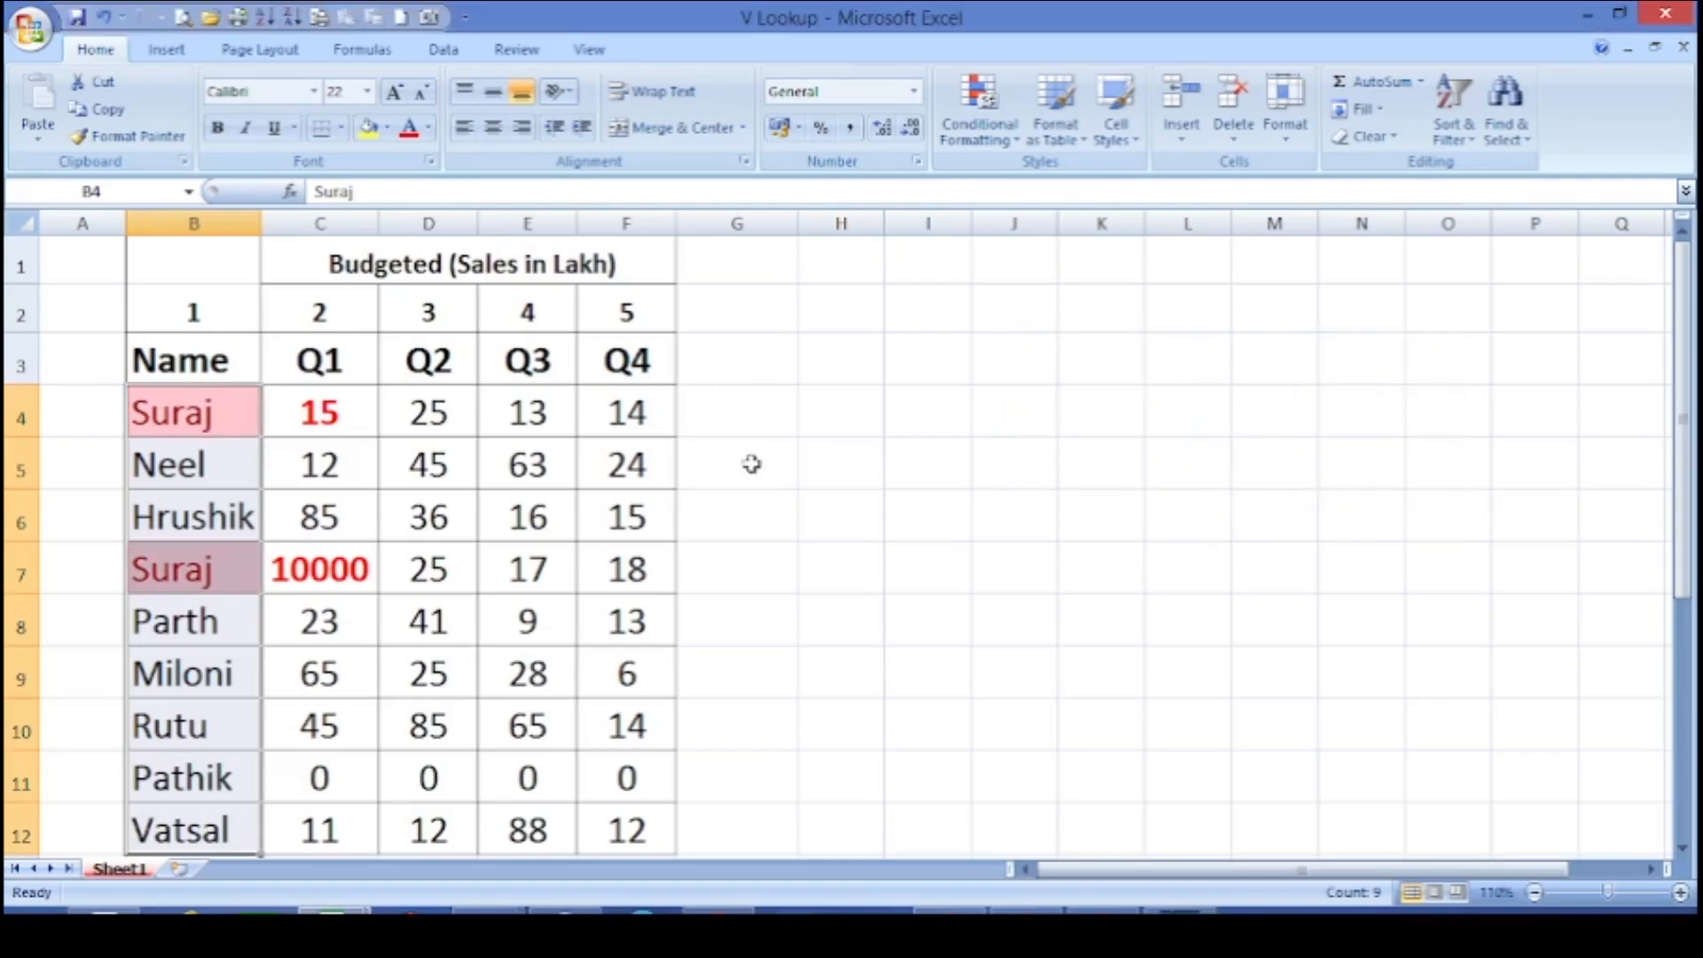
click(507, 537)
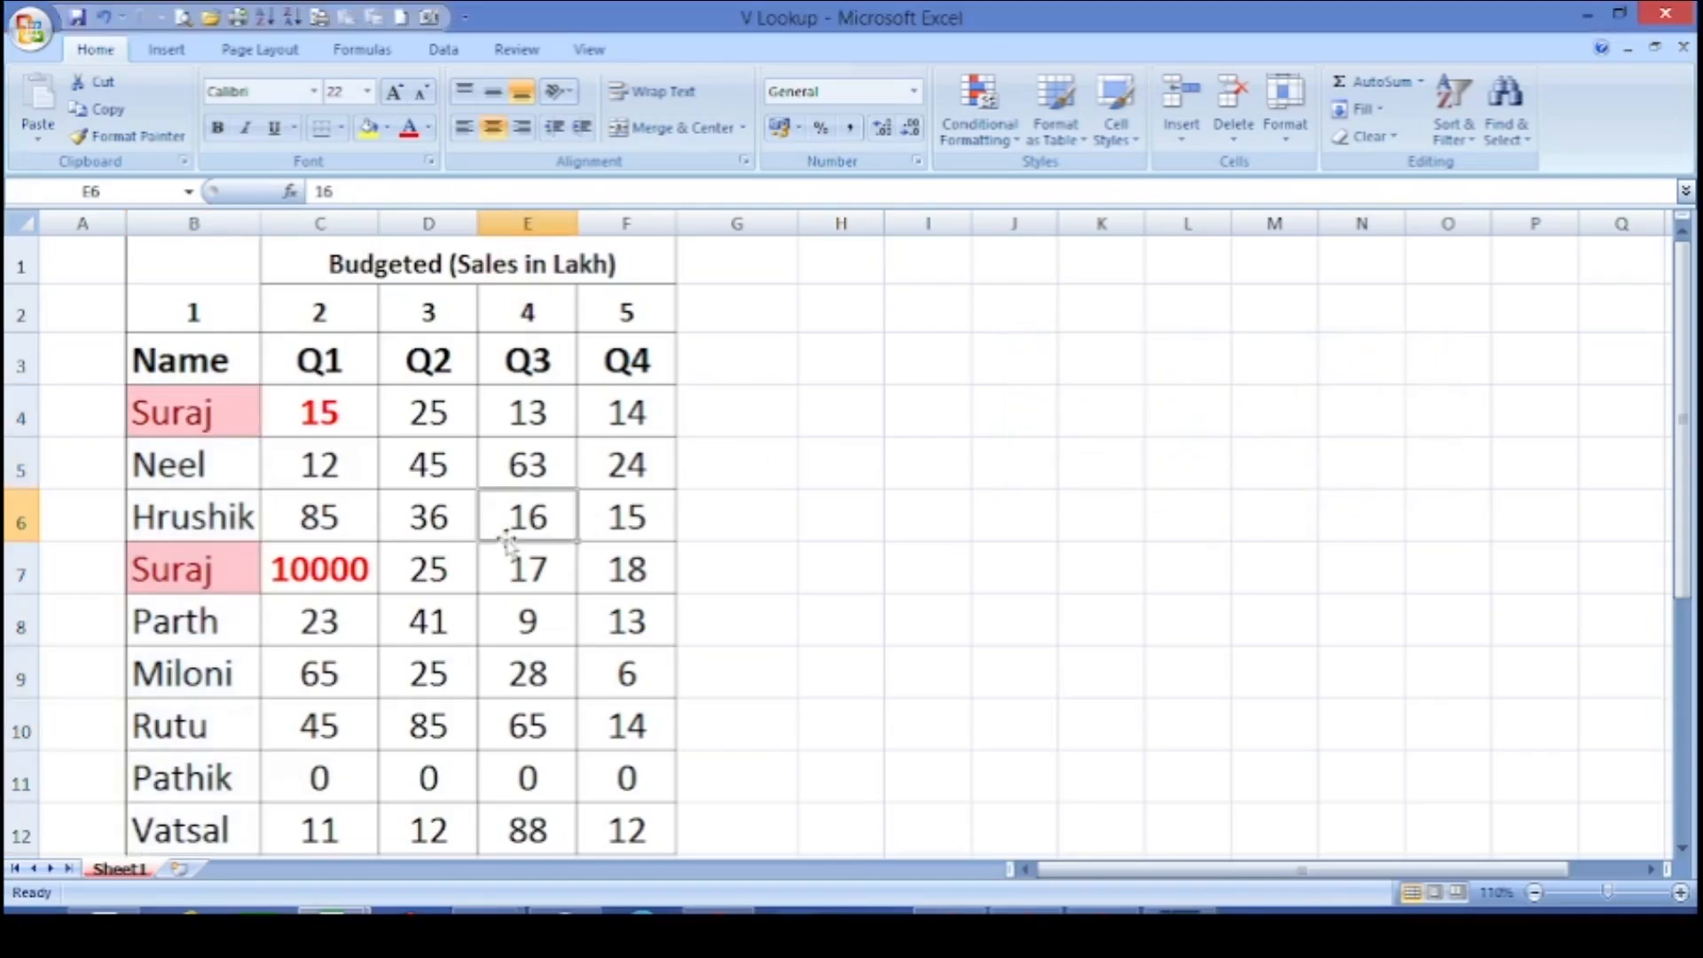
- Inspect the highlighted duplicate names in B4 and B7, and switch back to the Book1 workbook
click(197, 424)
click(199, 564)
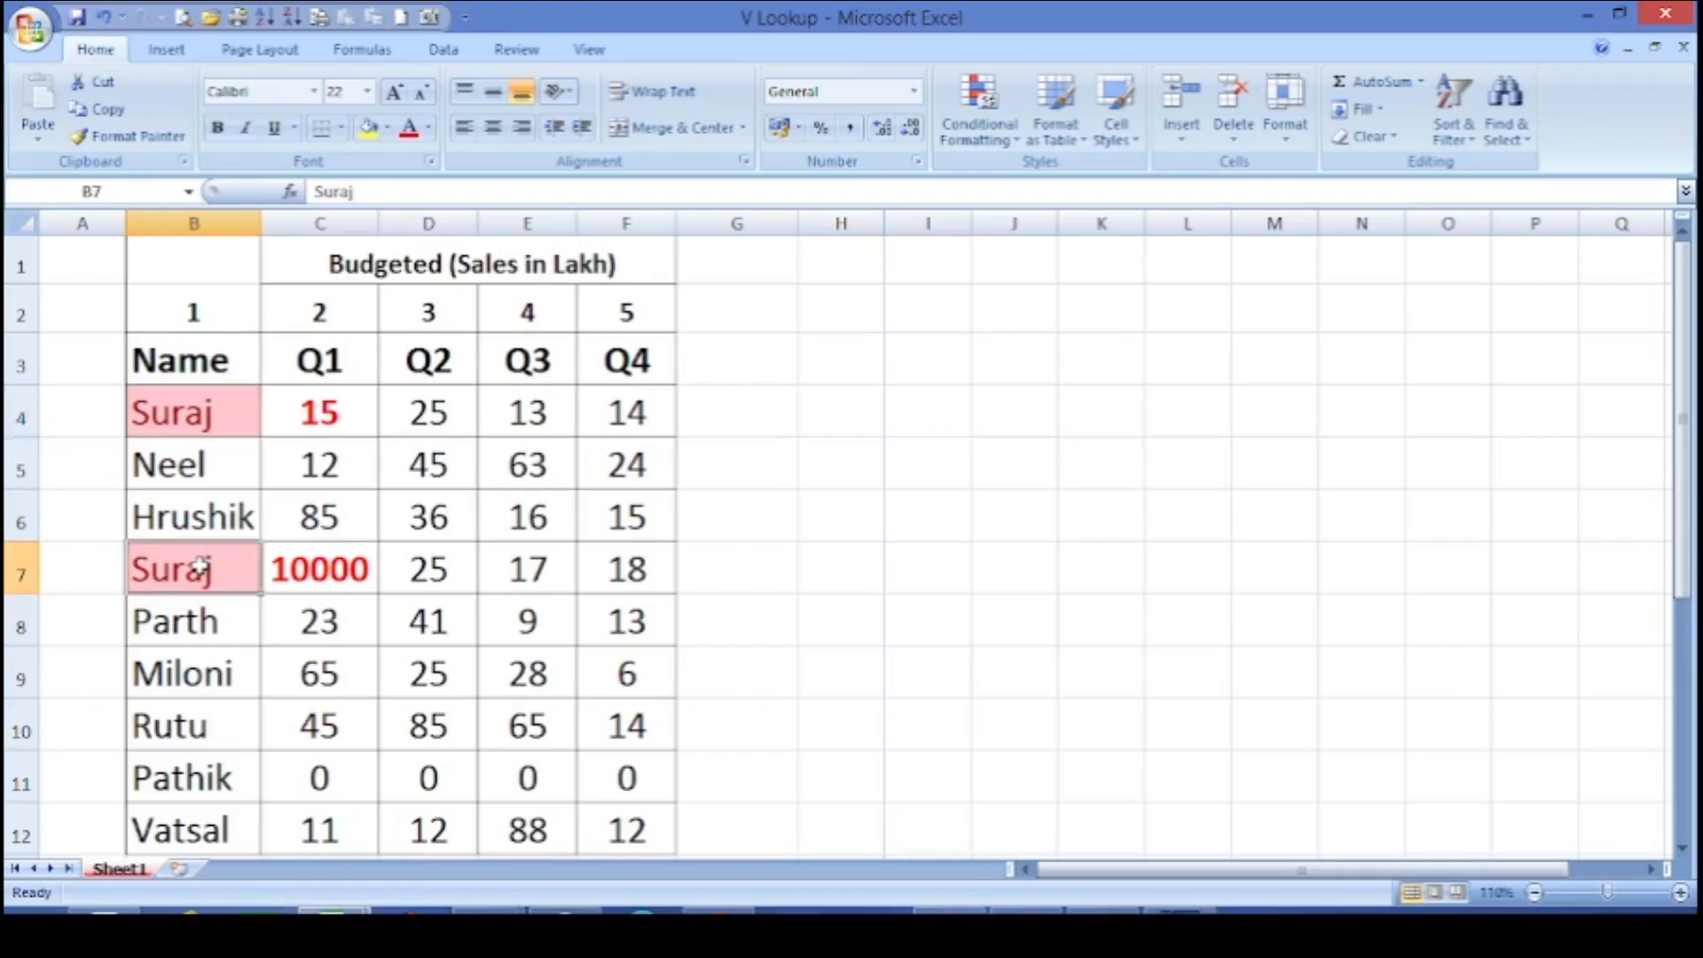
click(205, 419)
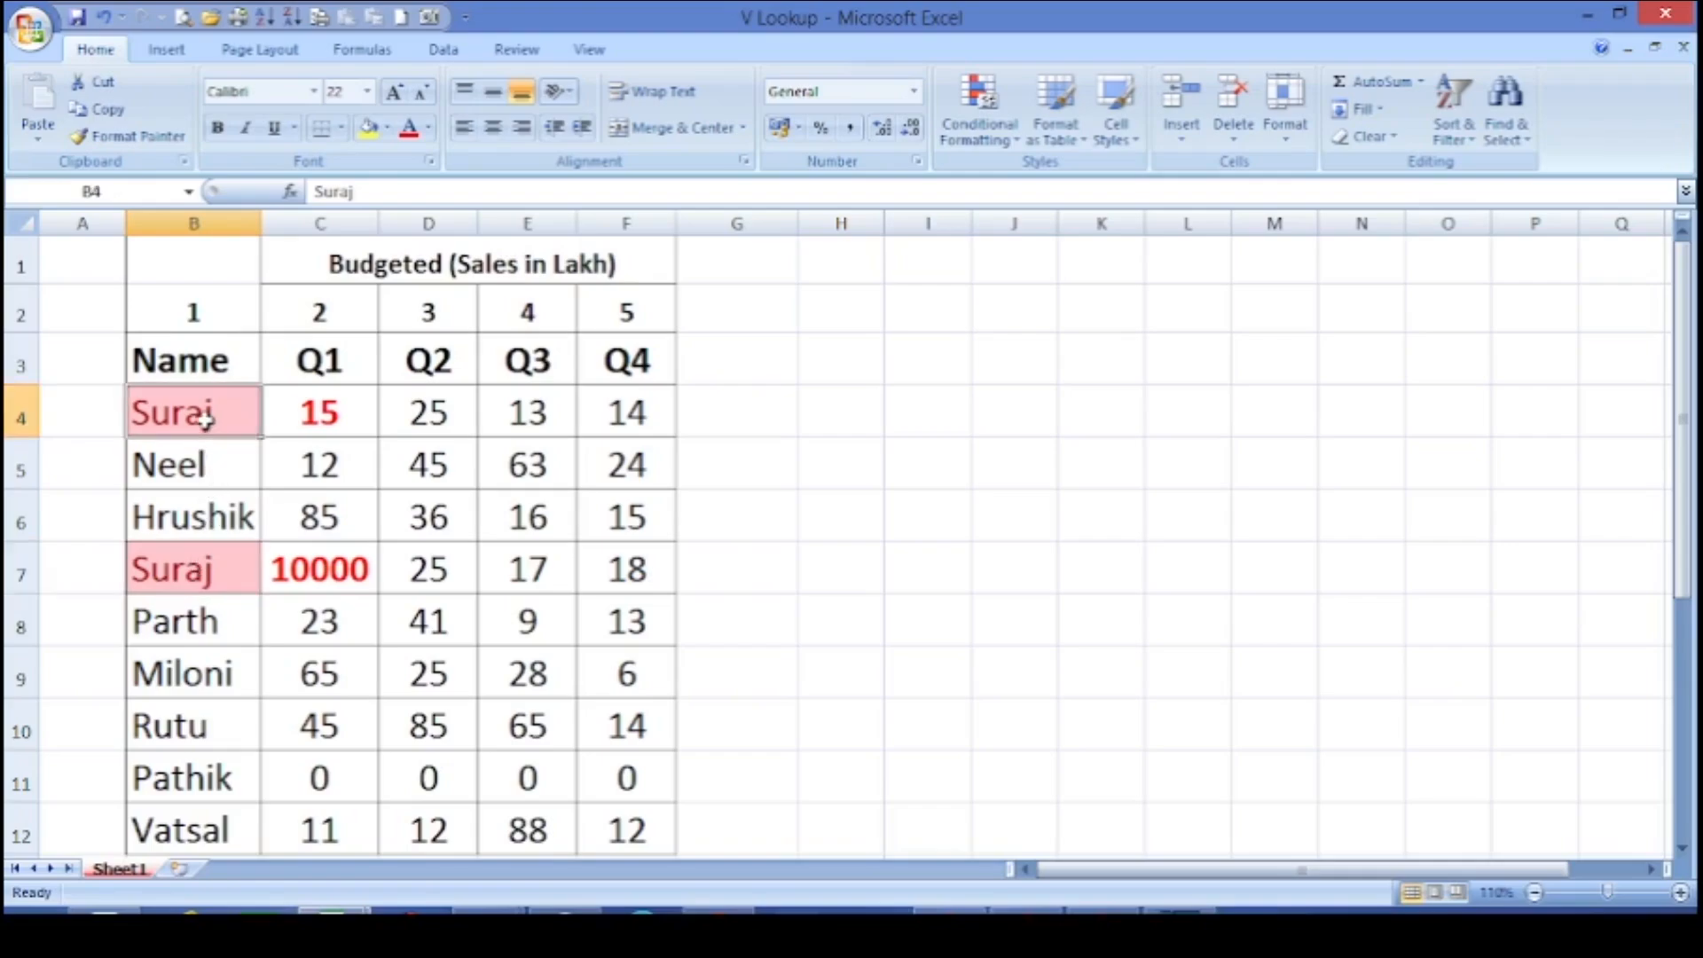
click(206, 575)
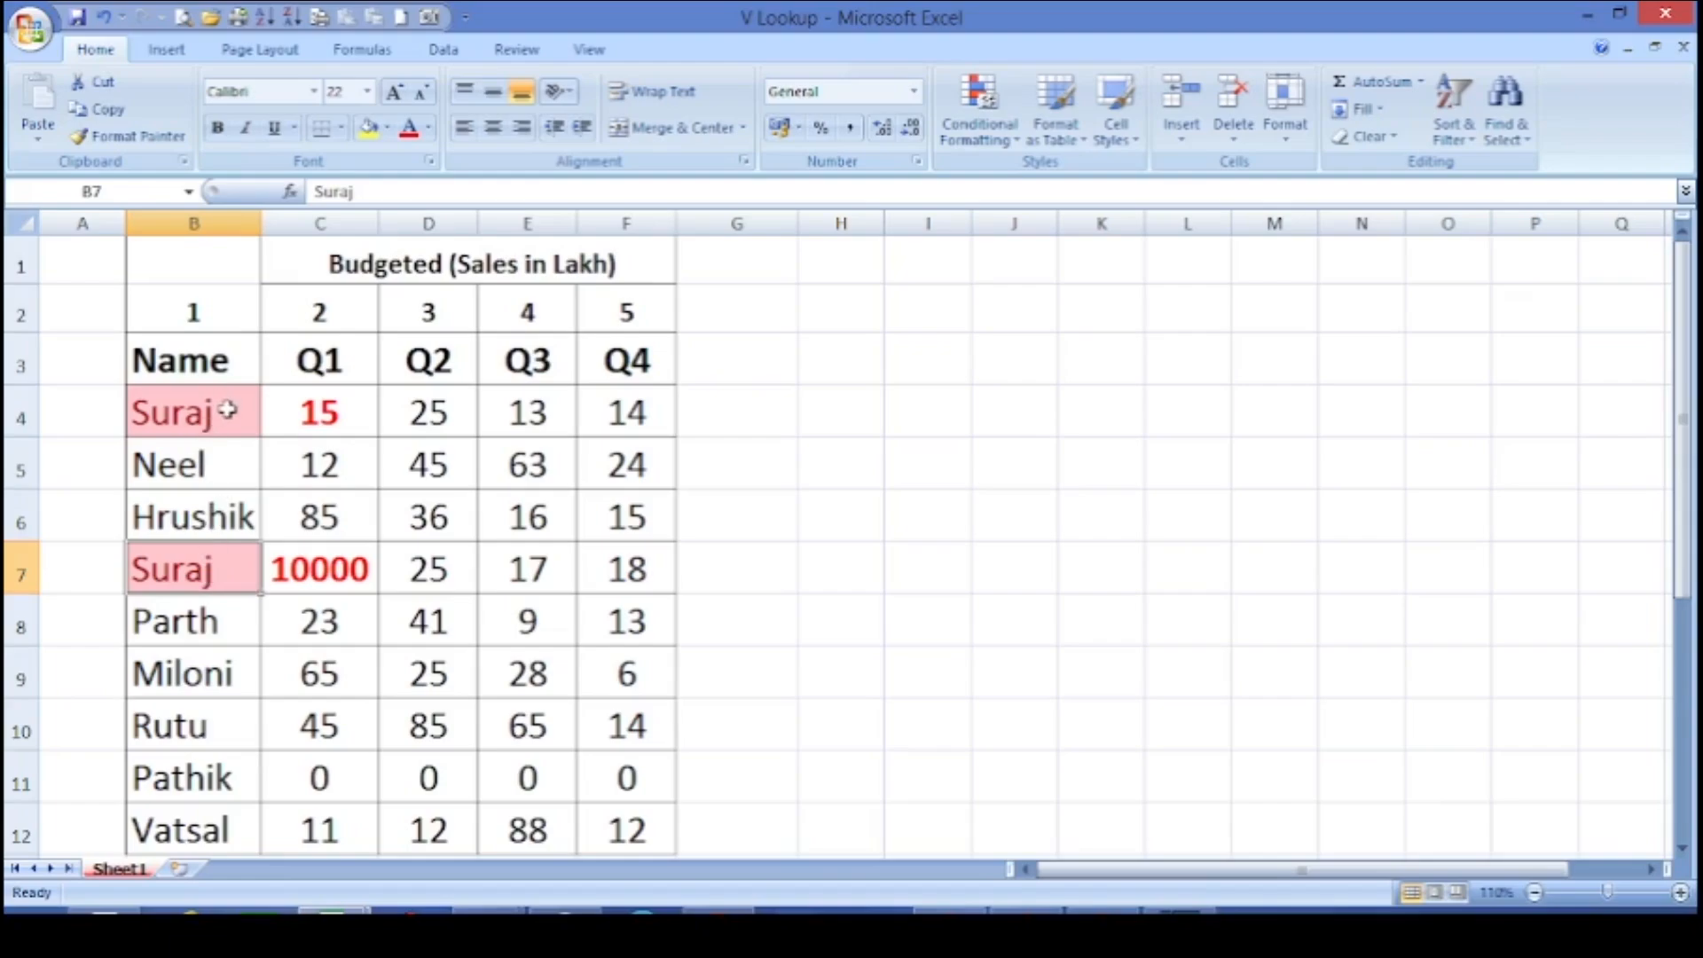
key(alt+Tab)
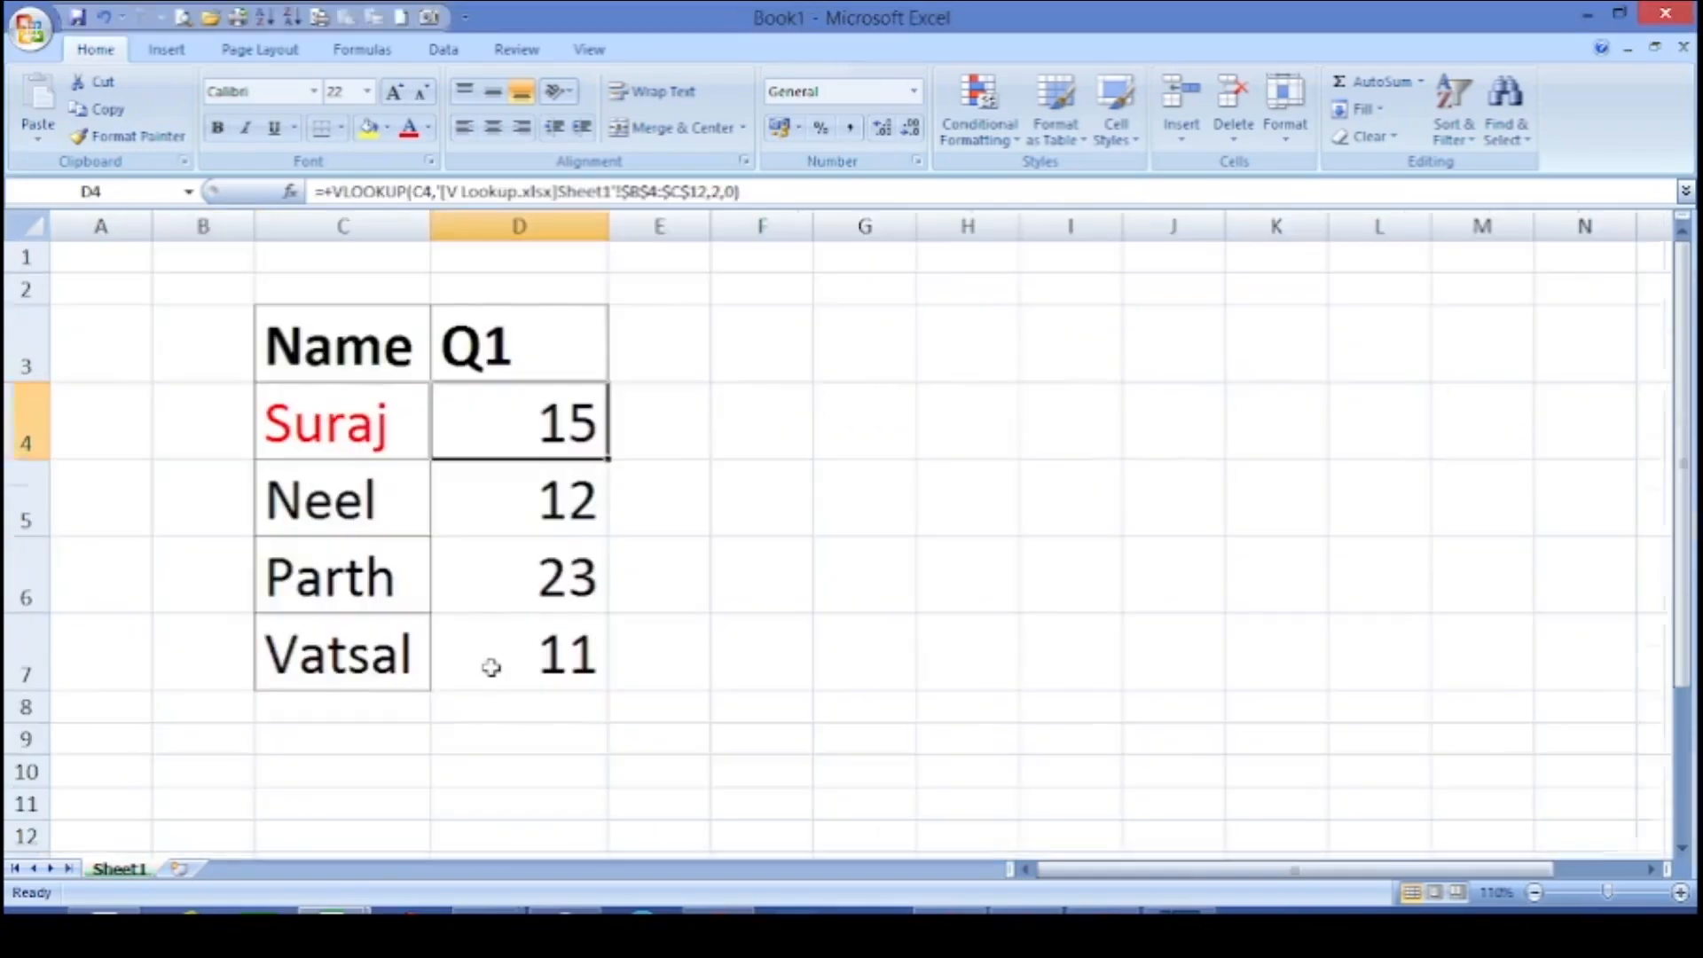